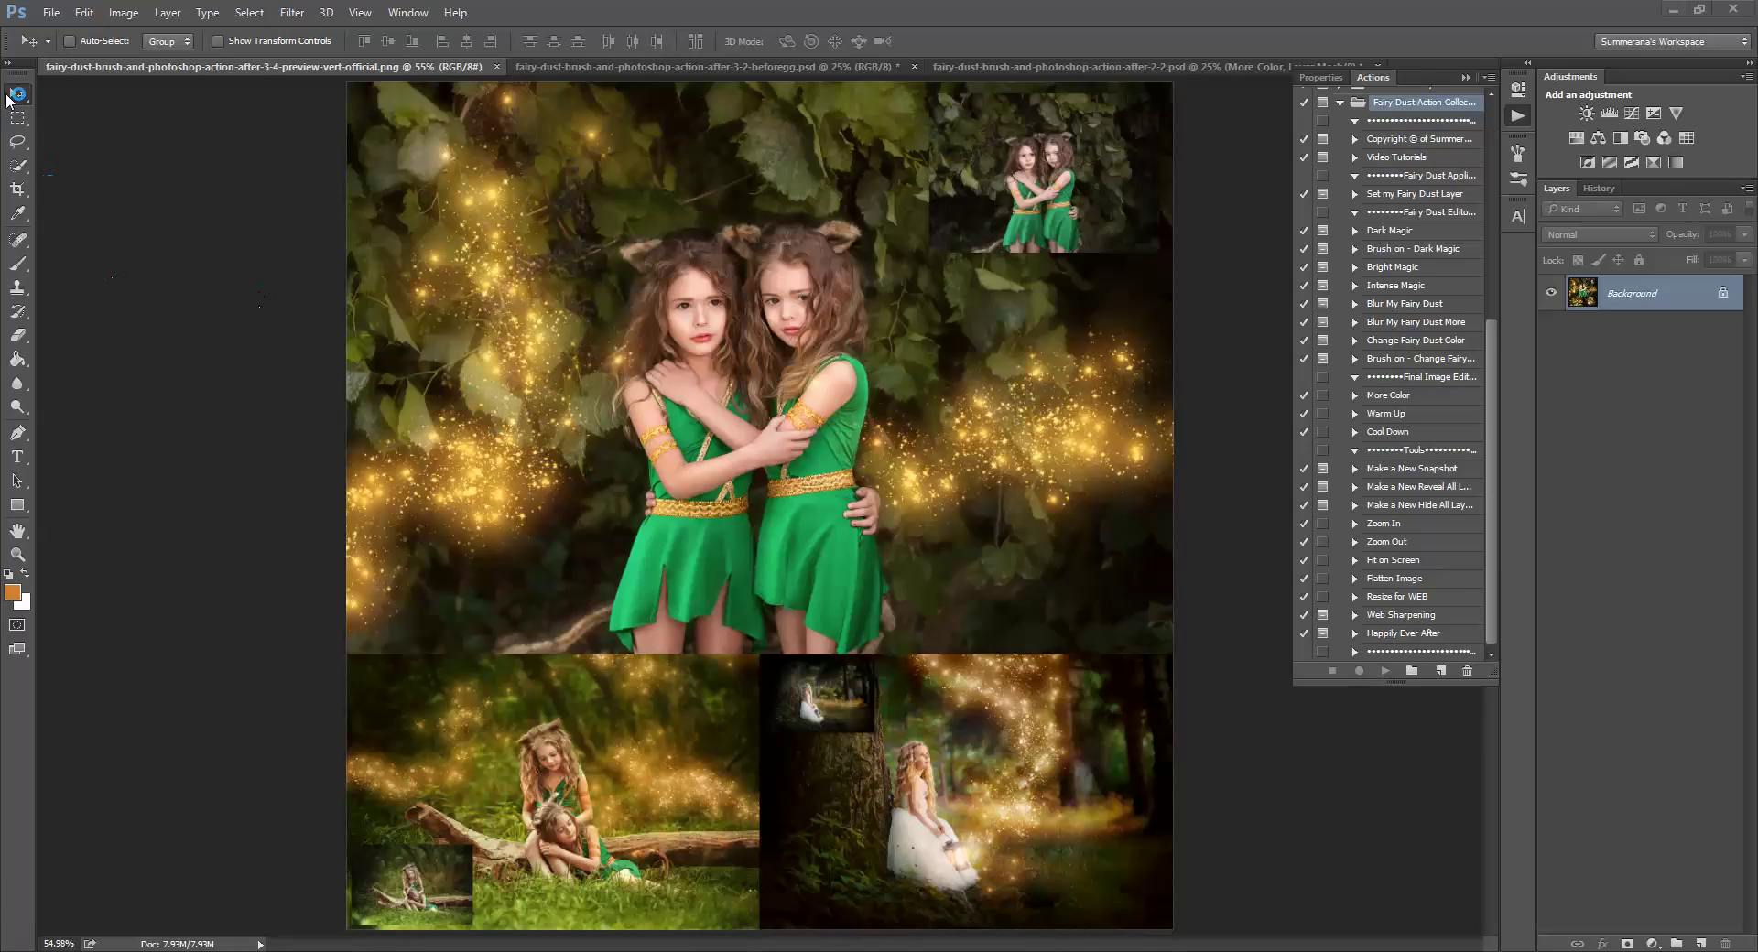
Switch to the beforeegg.psd twins photo and load an extra brush set for the Brush tool
left_click(579, 64)
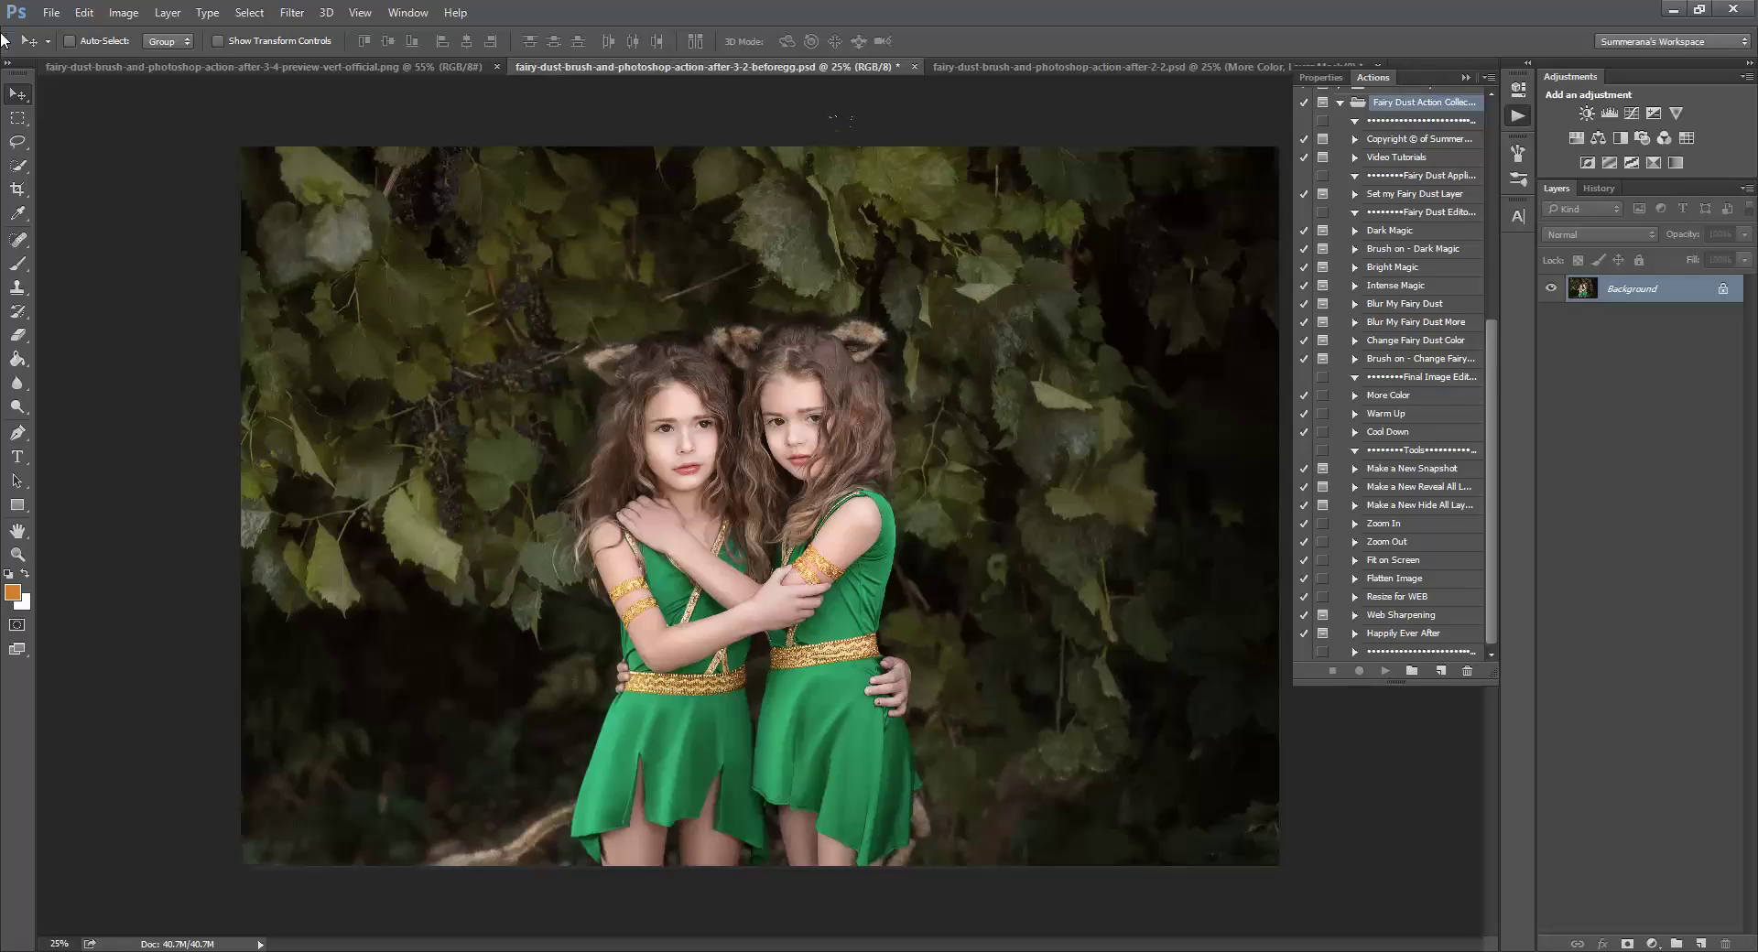
left_click(16, 265)
left_click(93, 42)
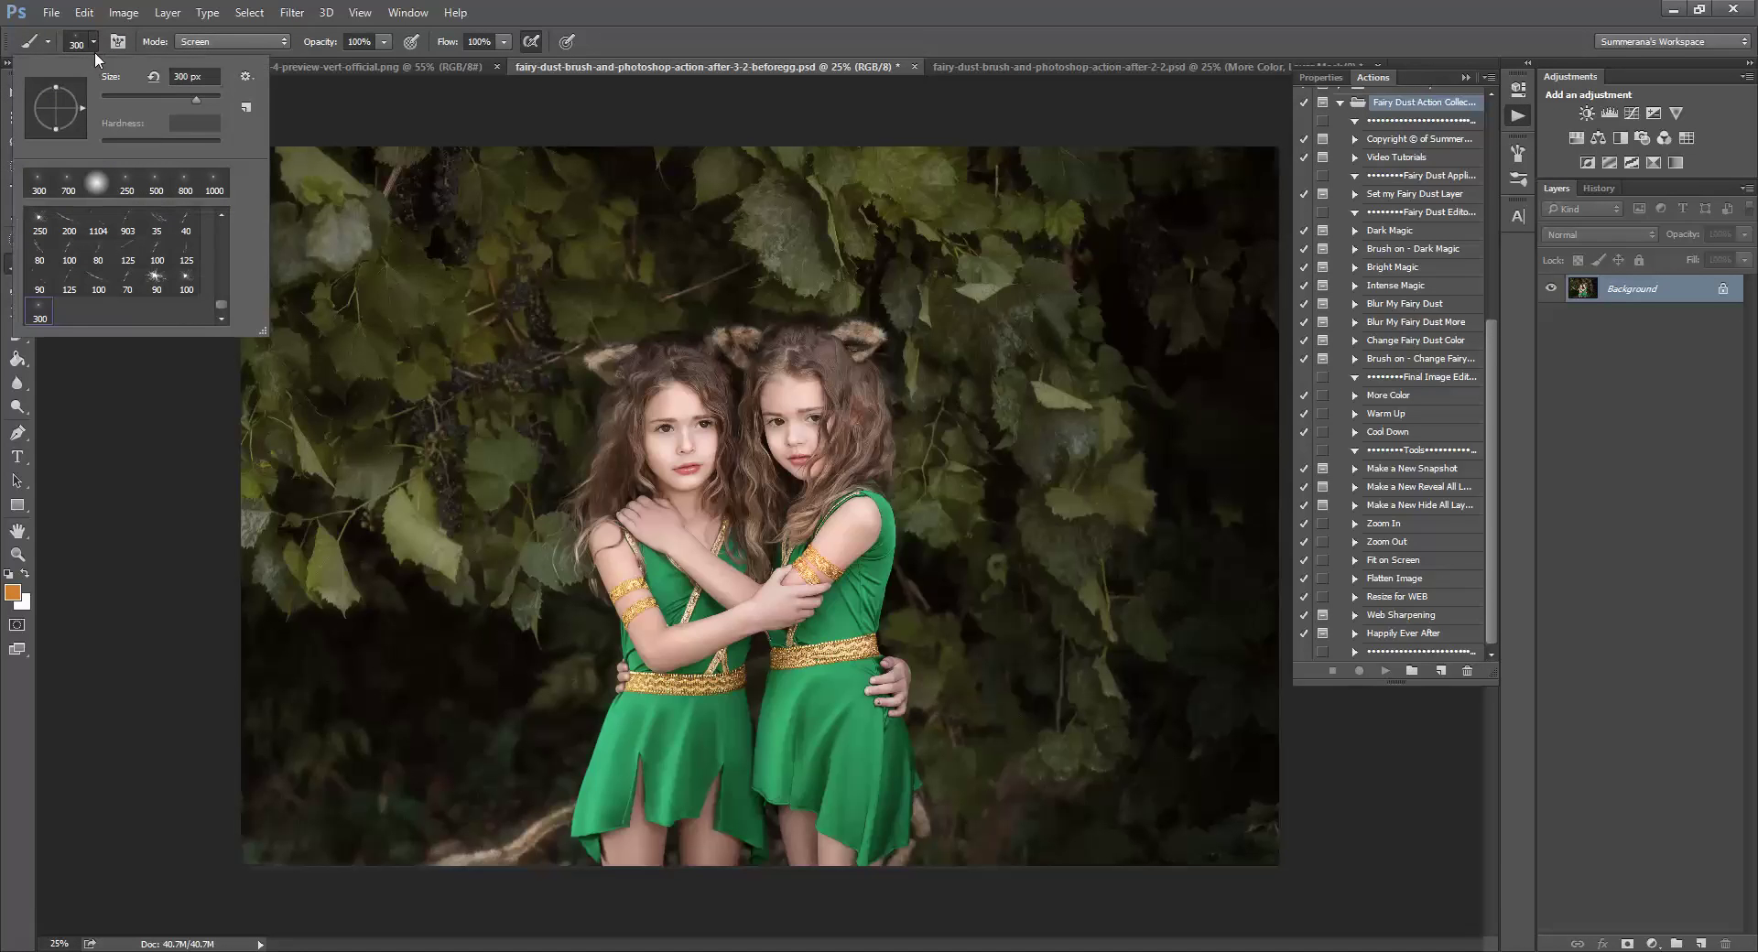
left_click(246, 77)
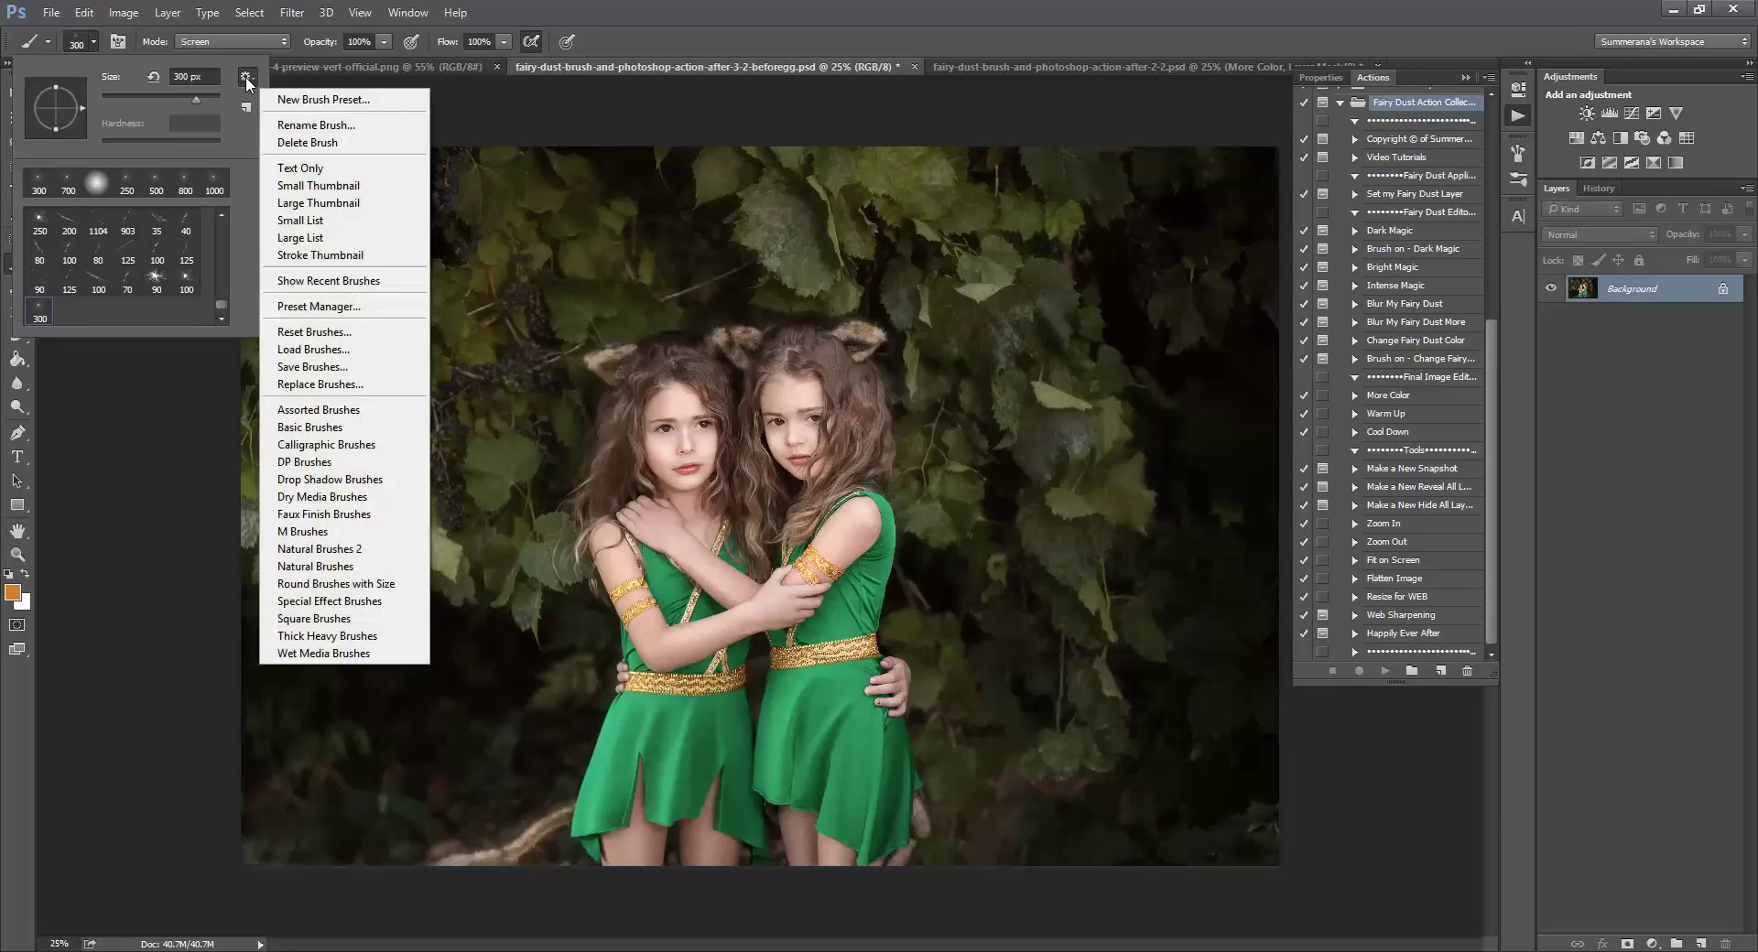
left_click(371, 358)
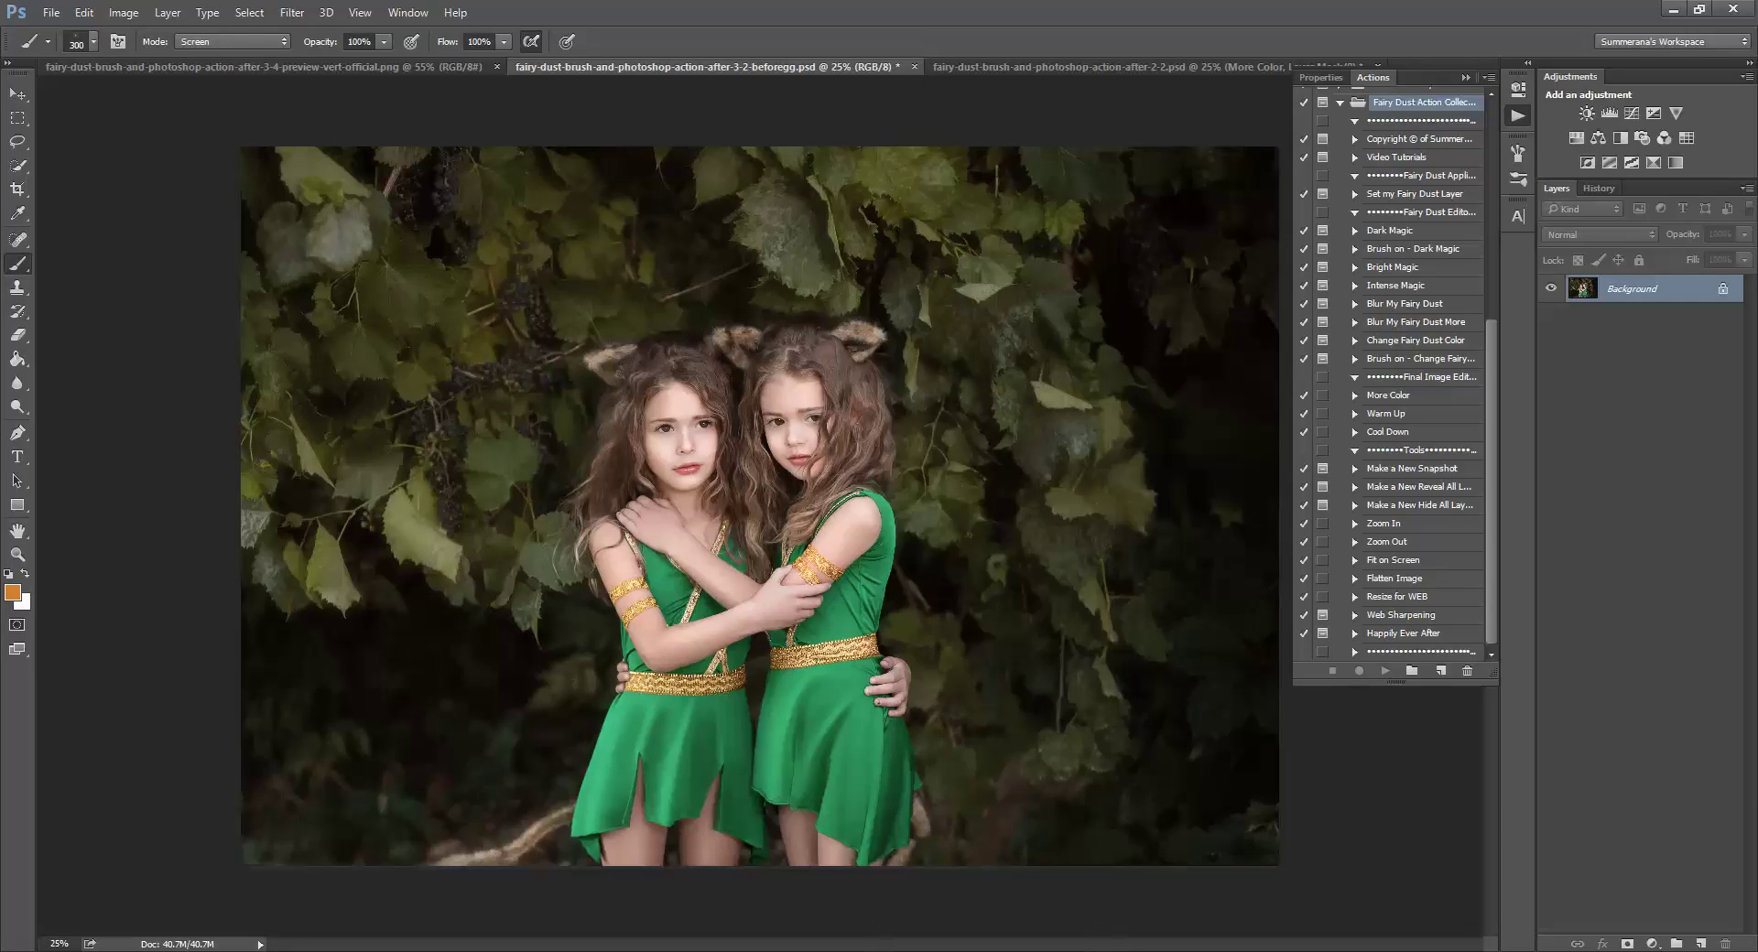
Switch to the beach photo and load an additional brush set from the Brush picker menu
left_click(651, 951)
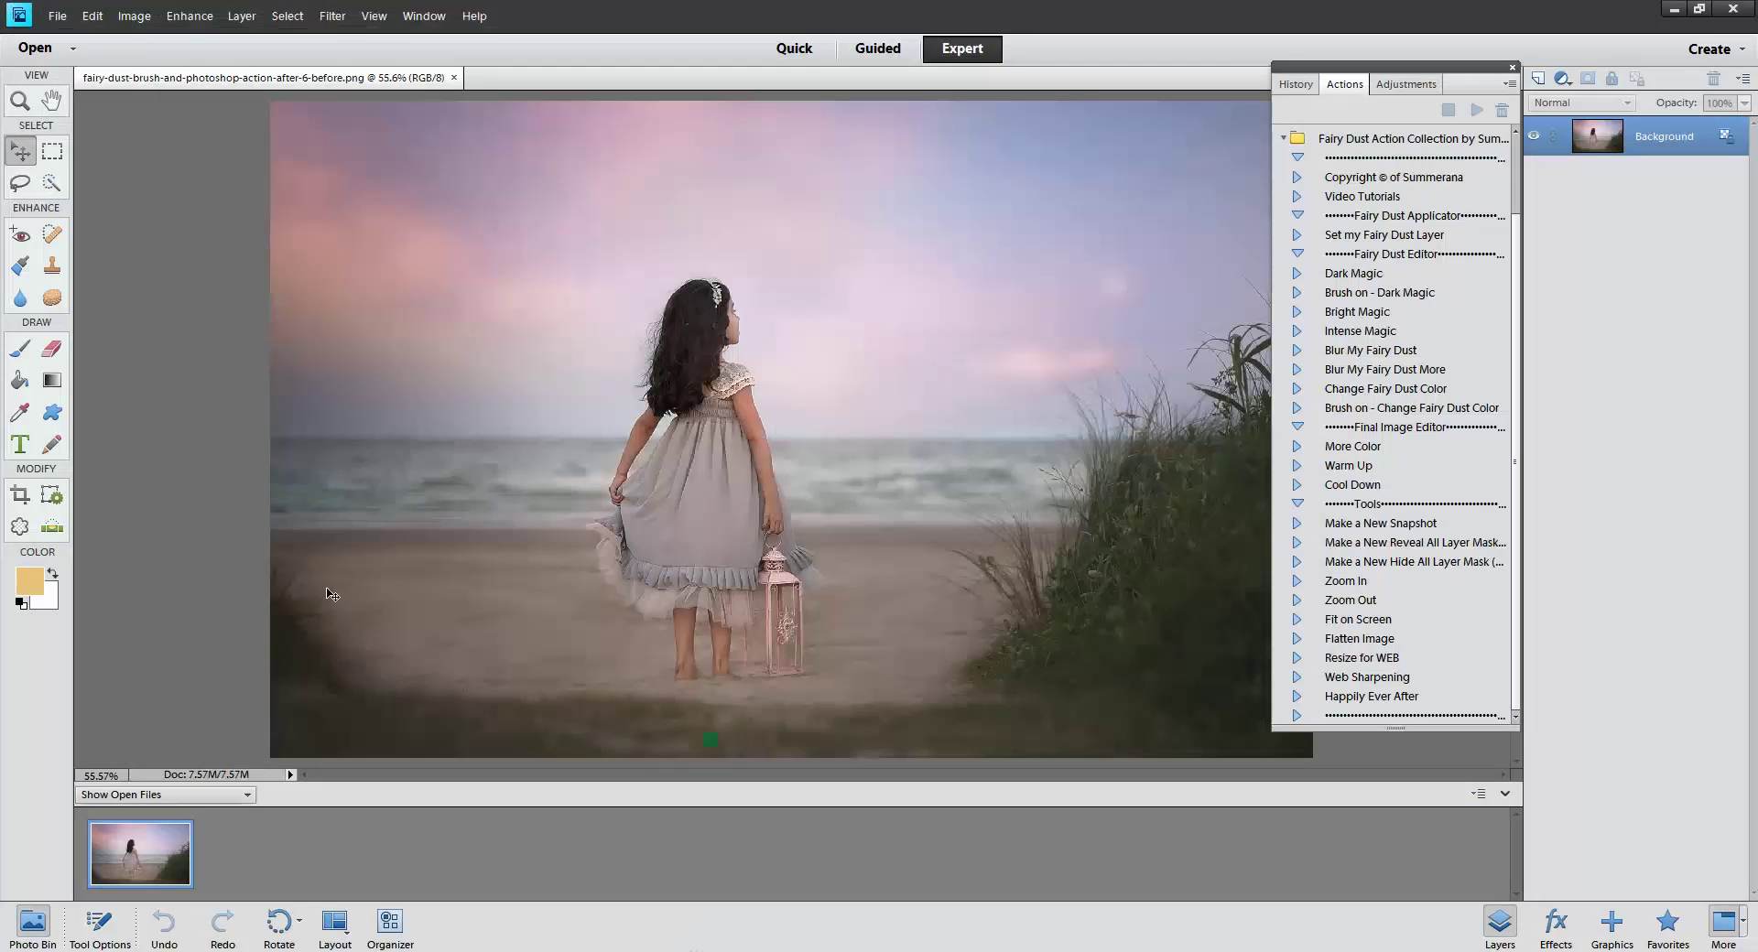
left_click(22, 351)
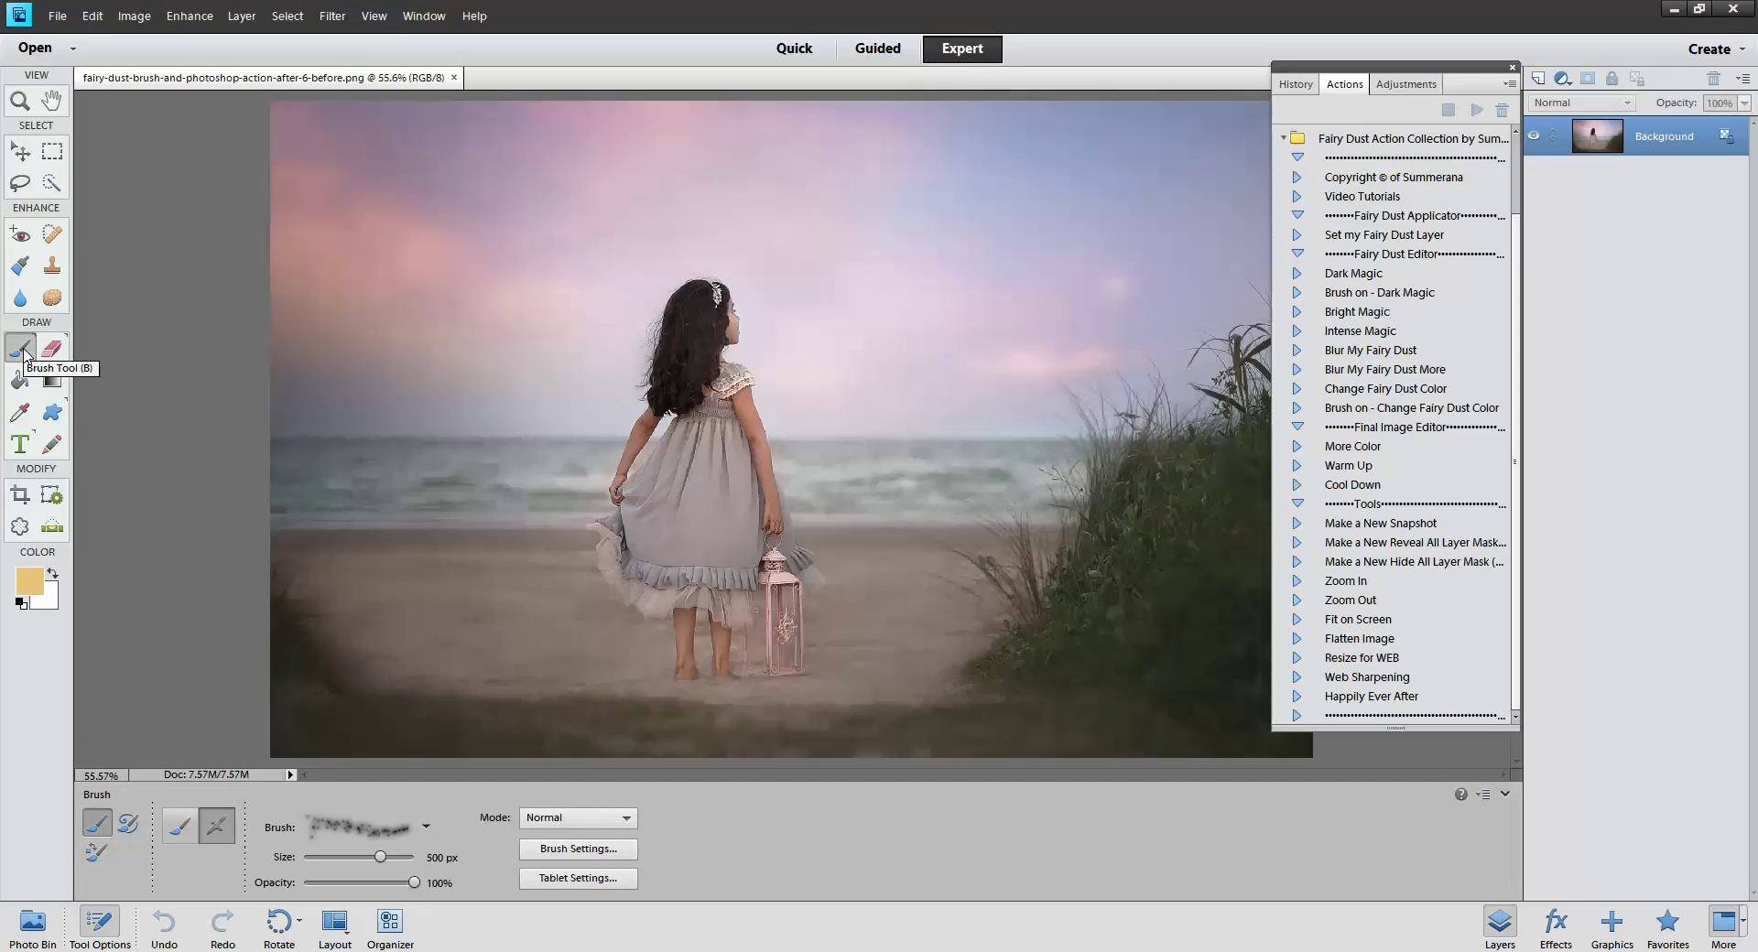
left_click(428, 829)
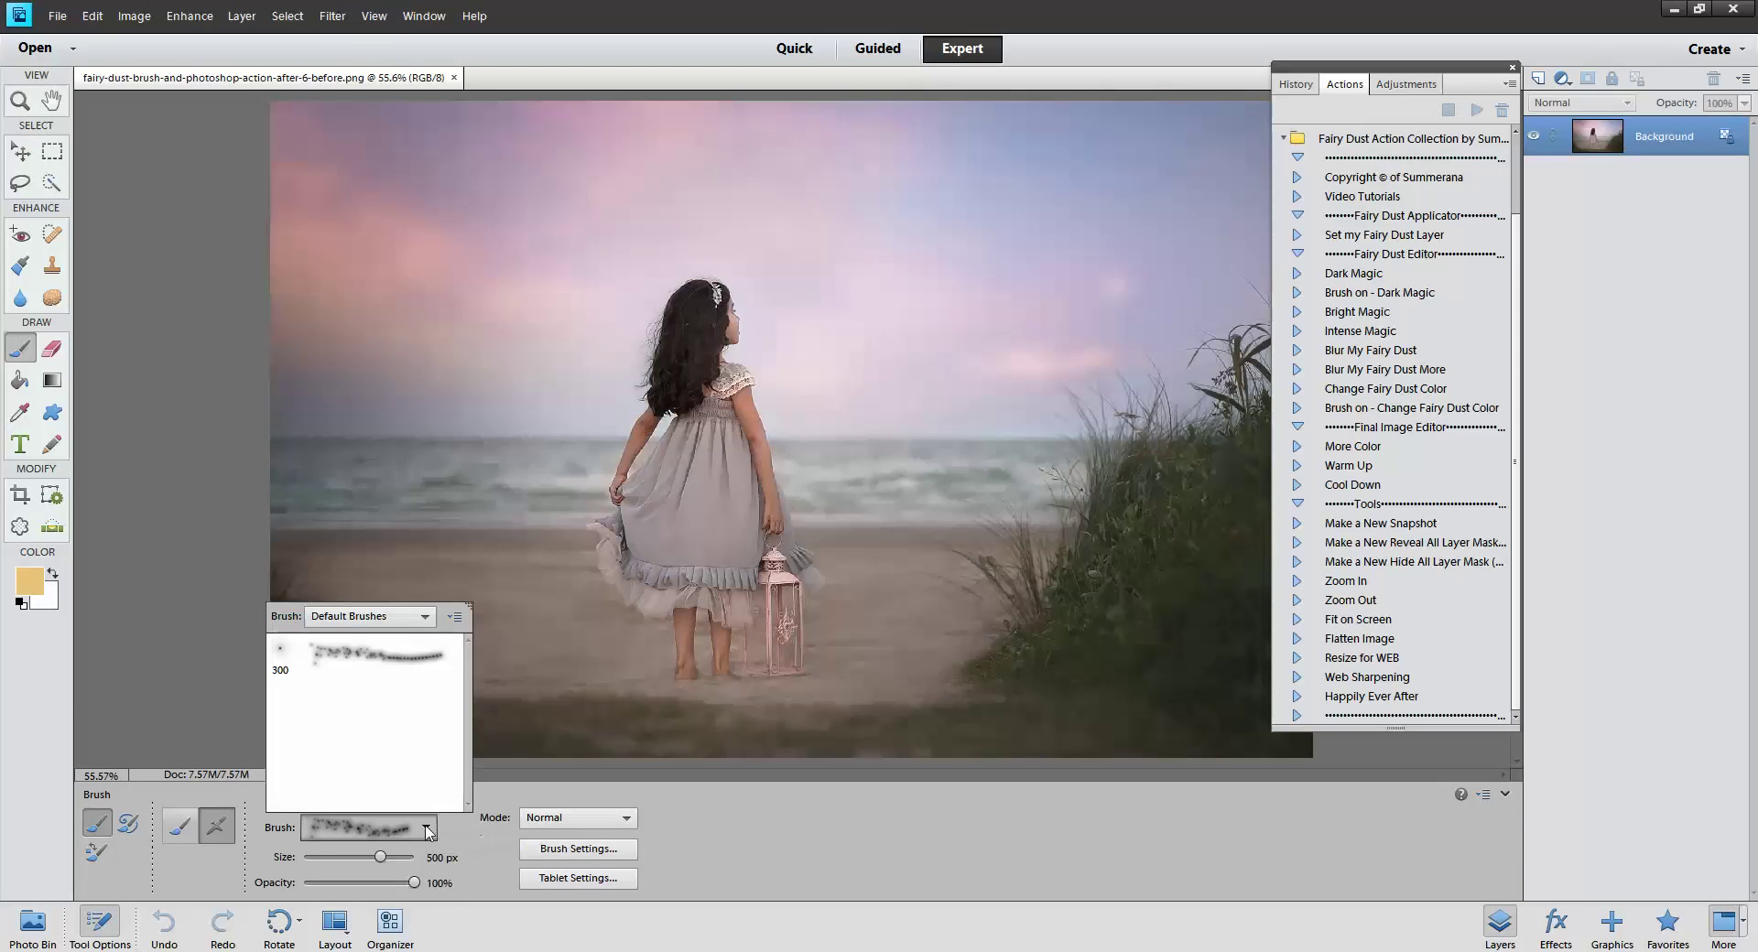
left_click(455, 620)
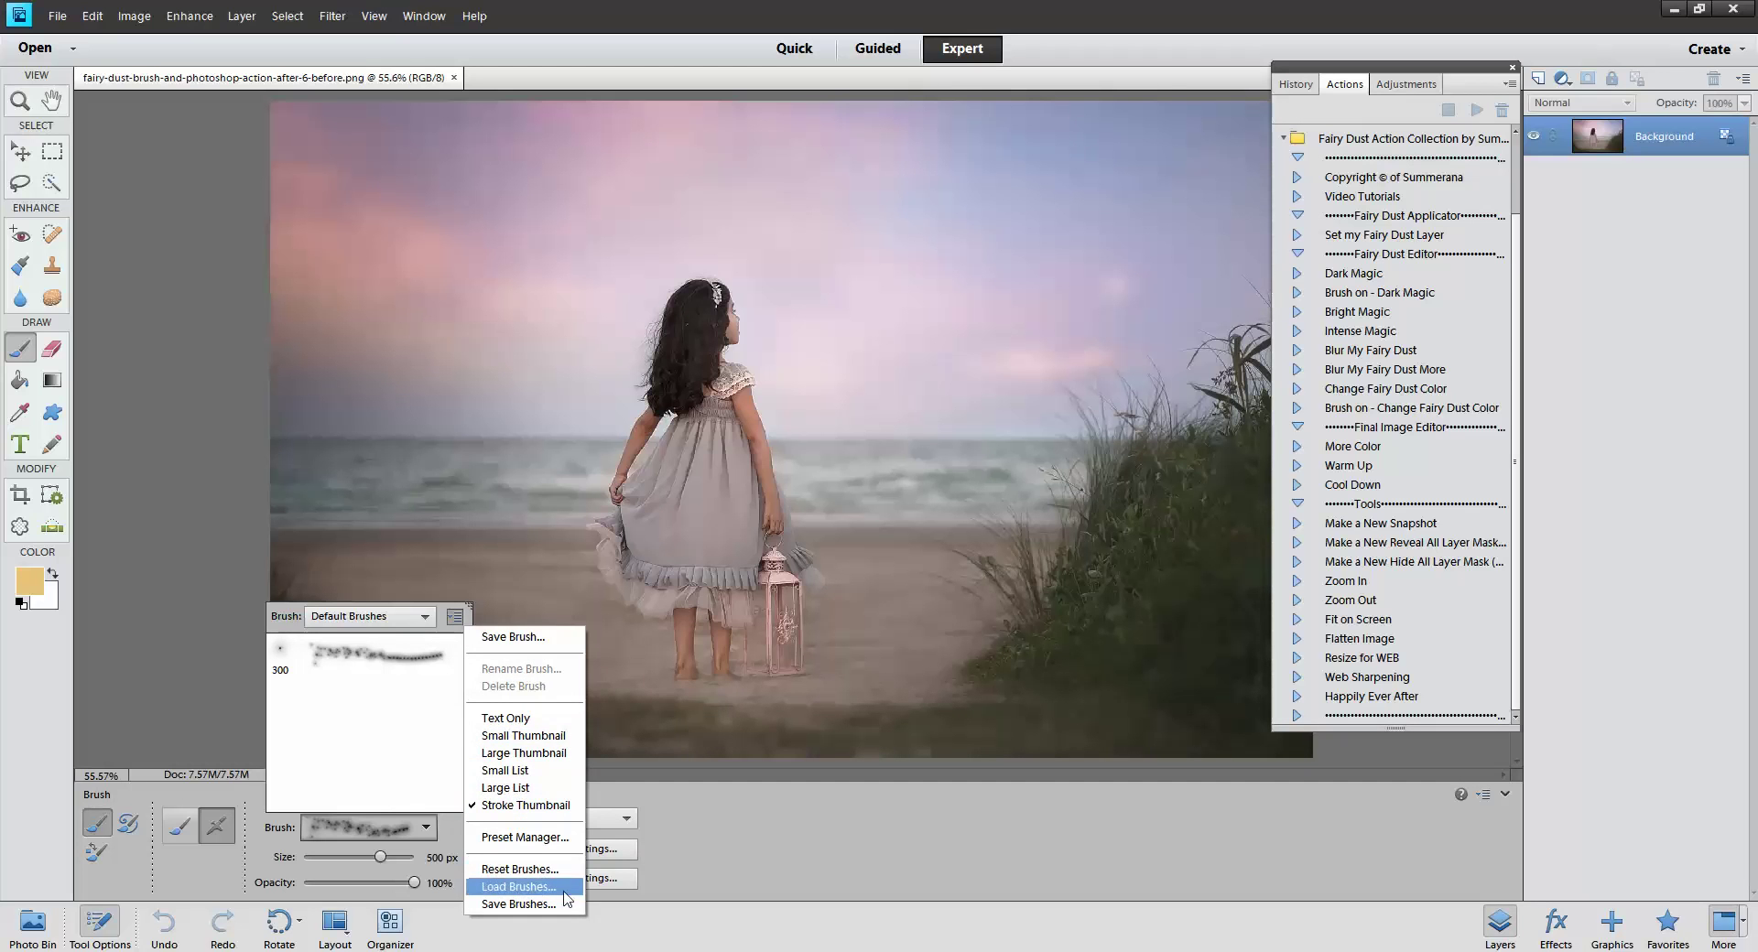
left_click(520, 886)
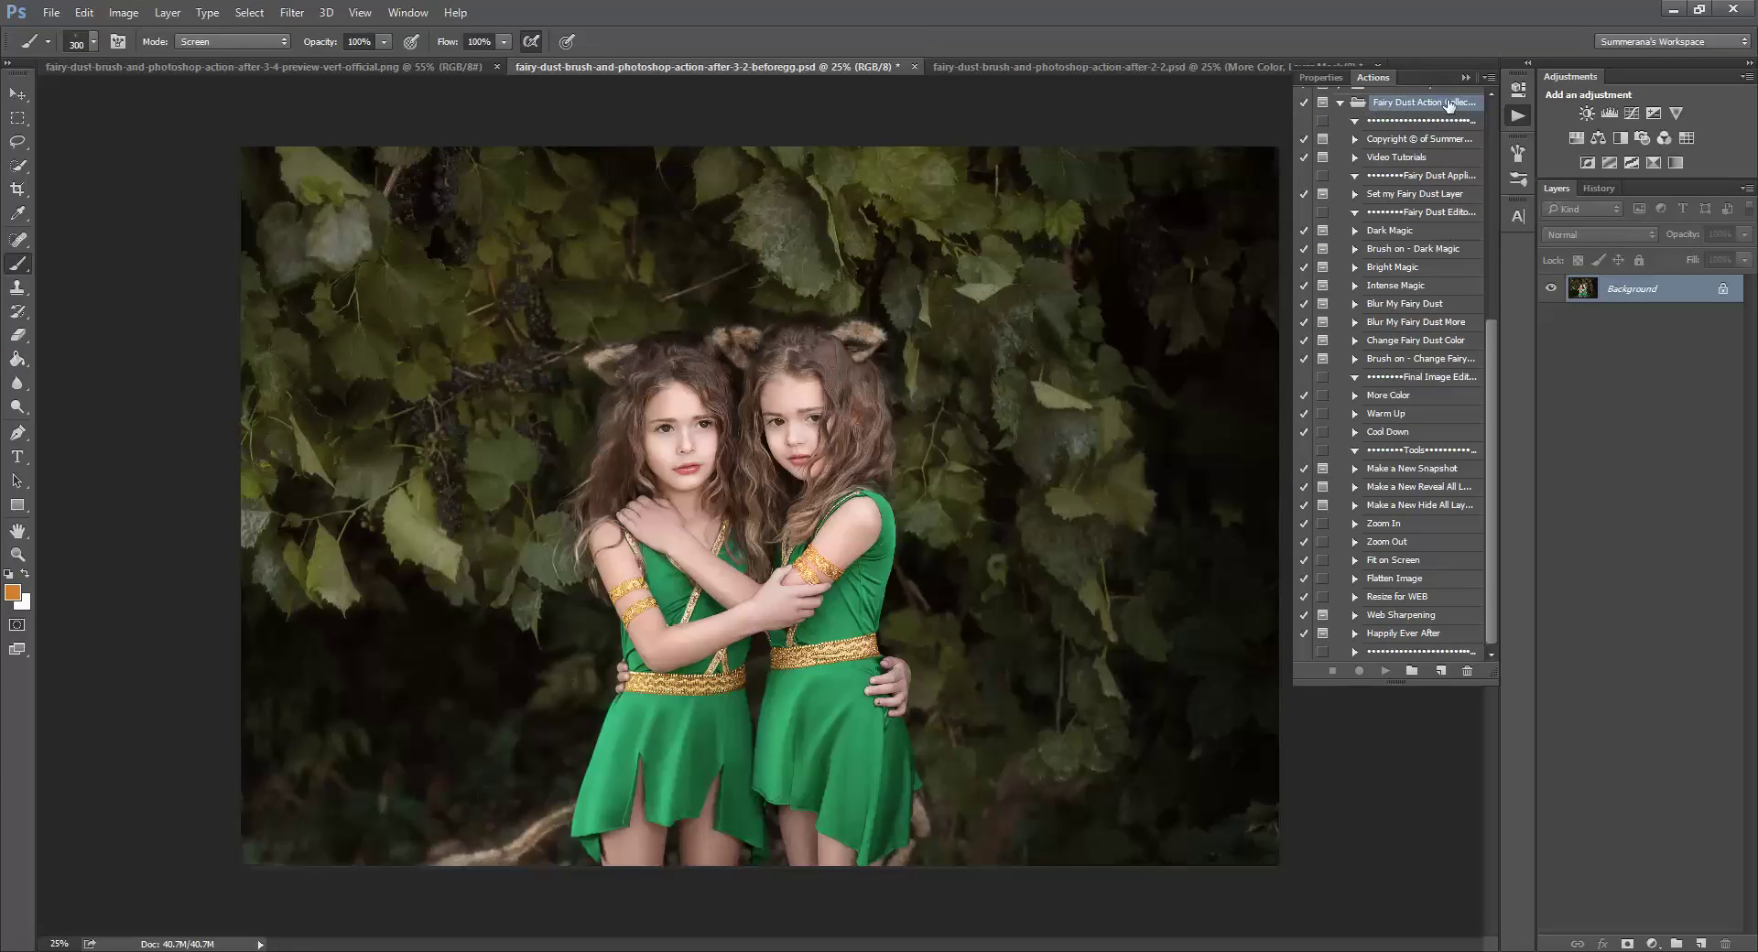
Run the 'Set my Fairy Dust Layer' action to create a masked sparkle layer
left_click(1404, 195)
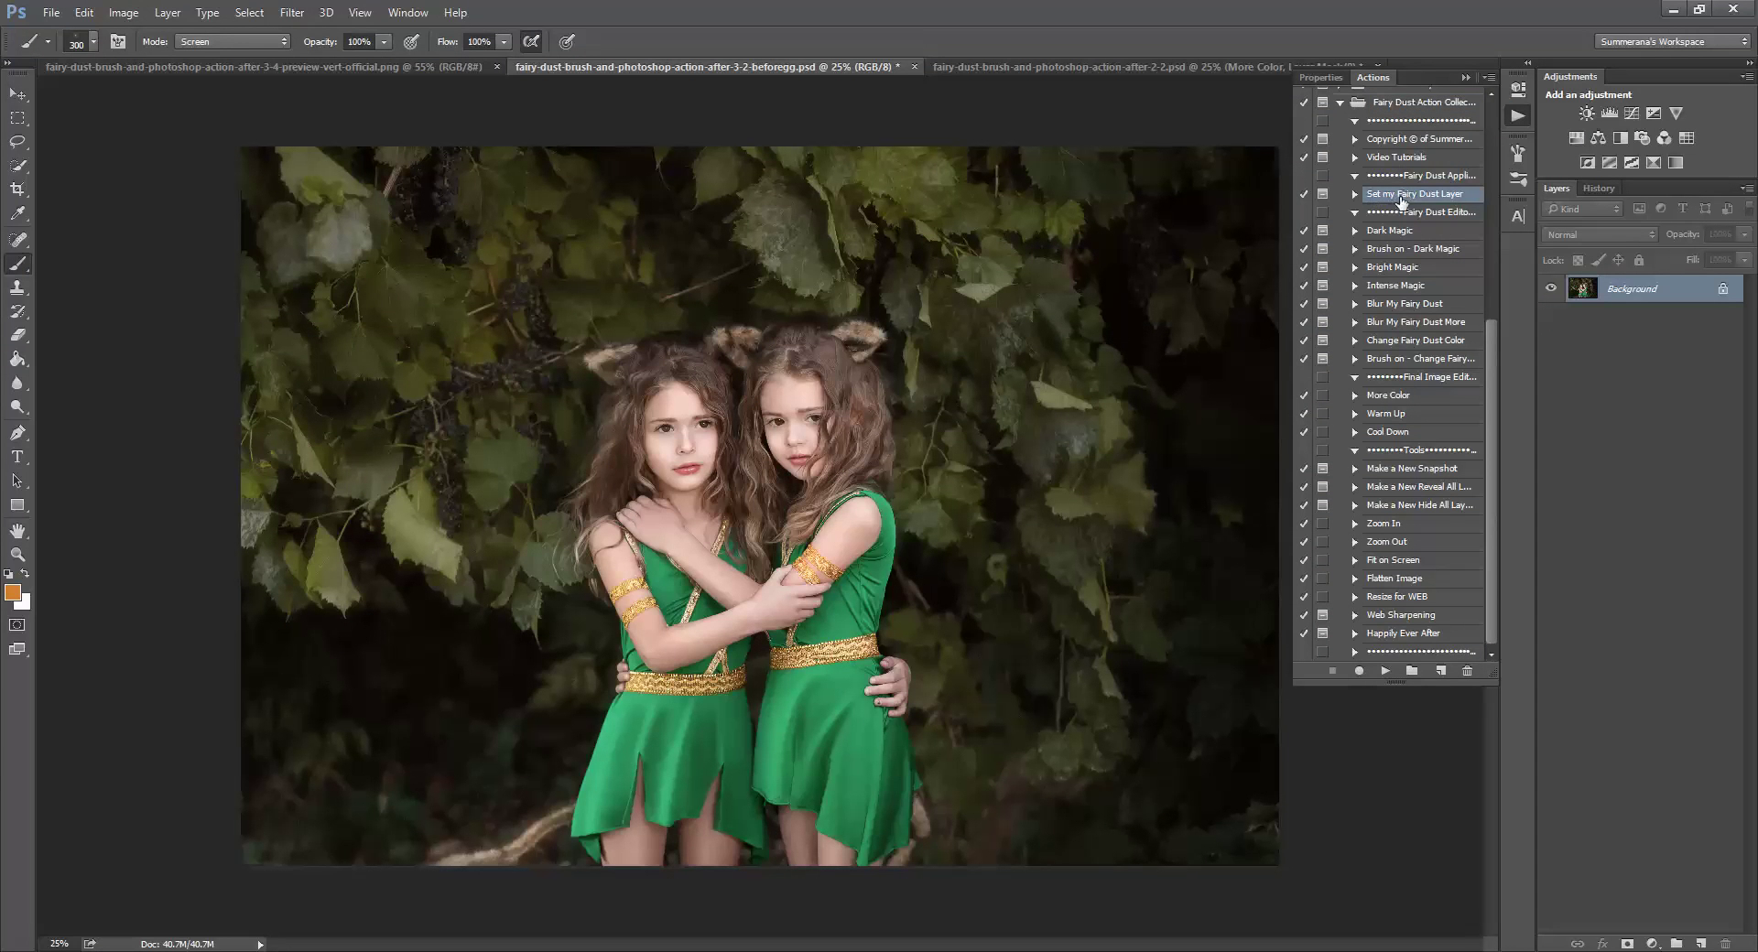
left_click(1383, 671)
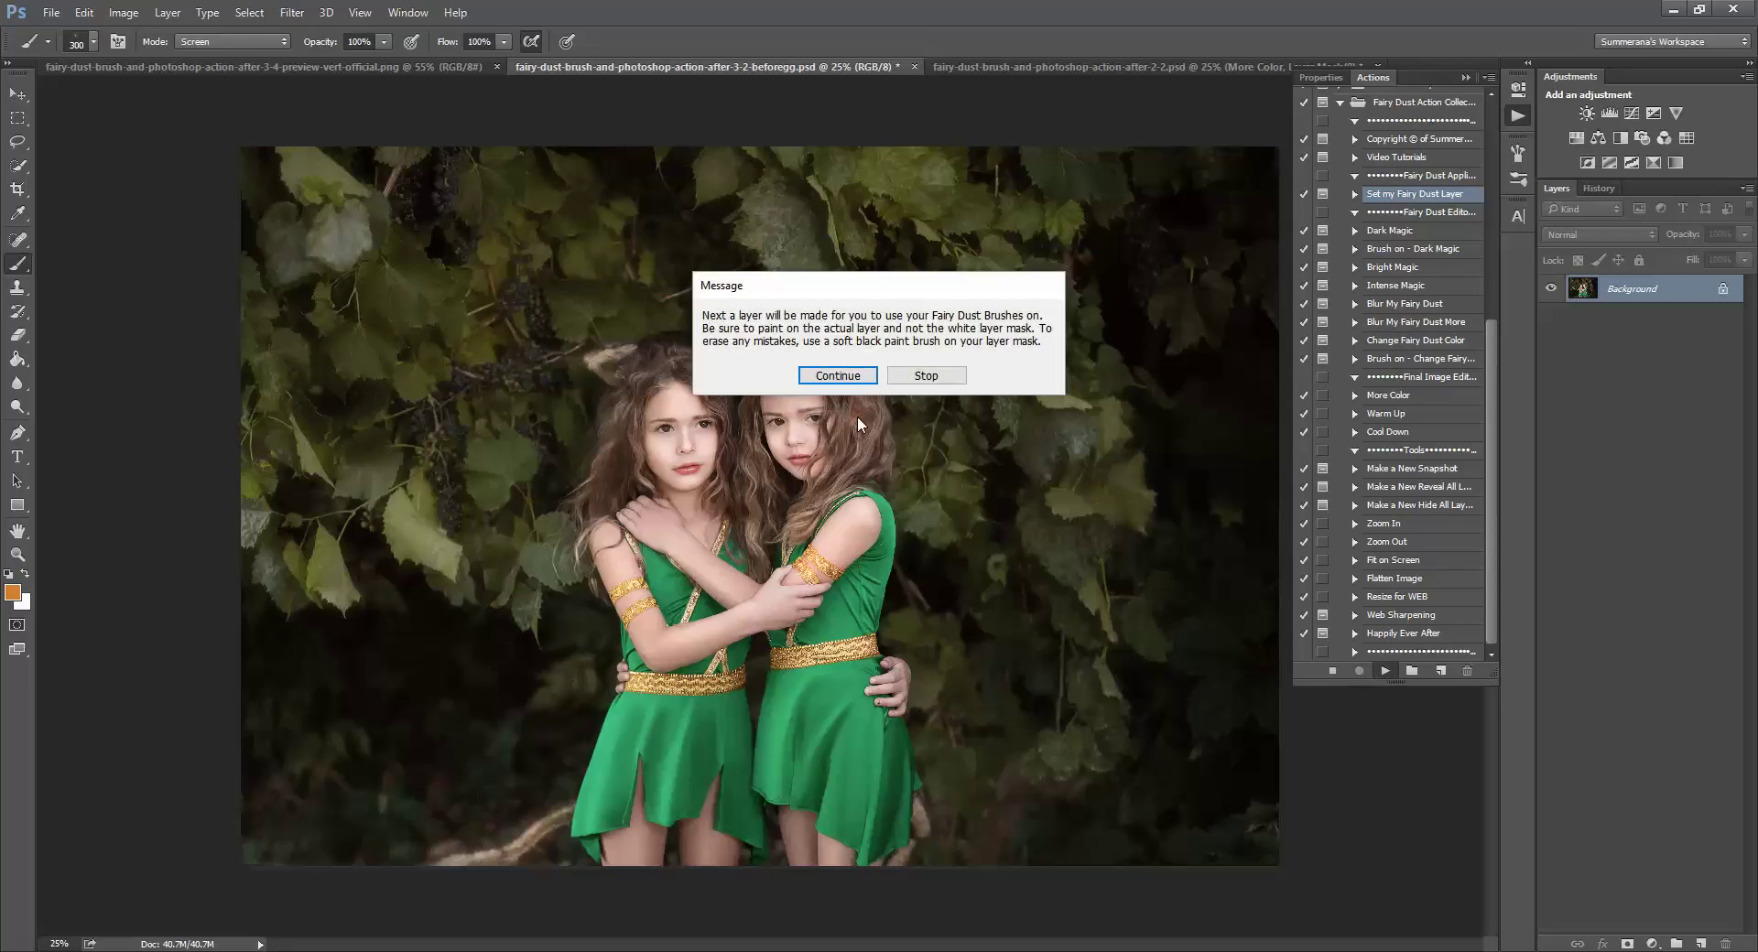
left_click(838, 373)
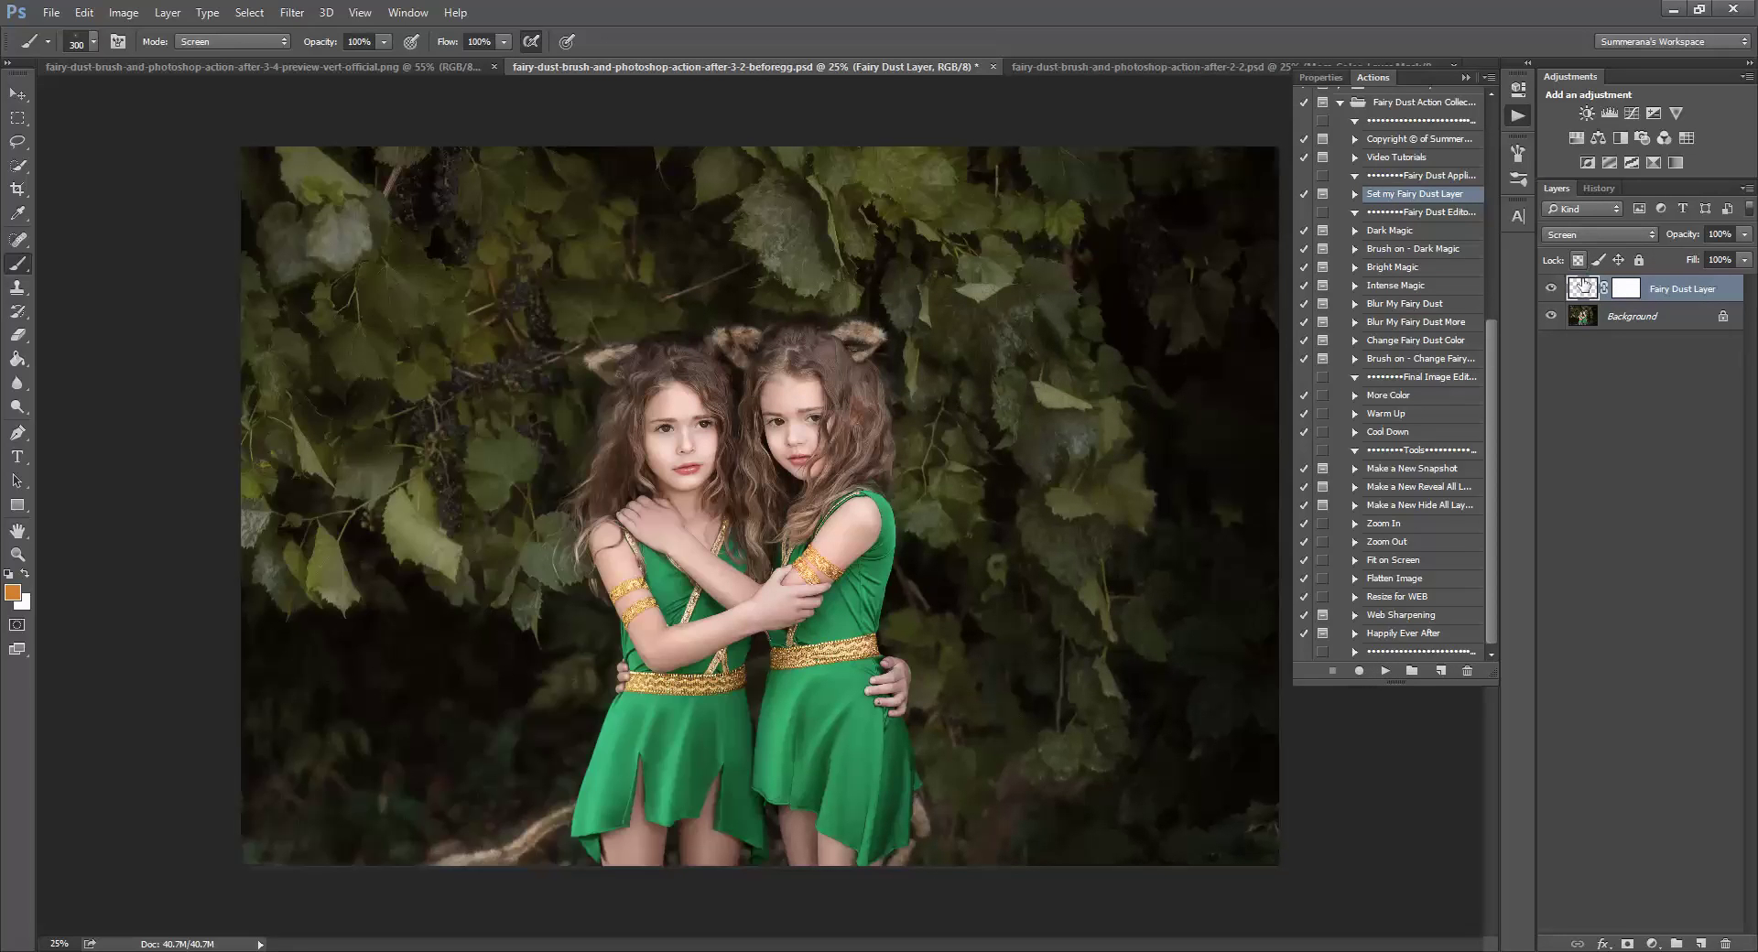
left_click(94, 42)
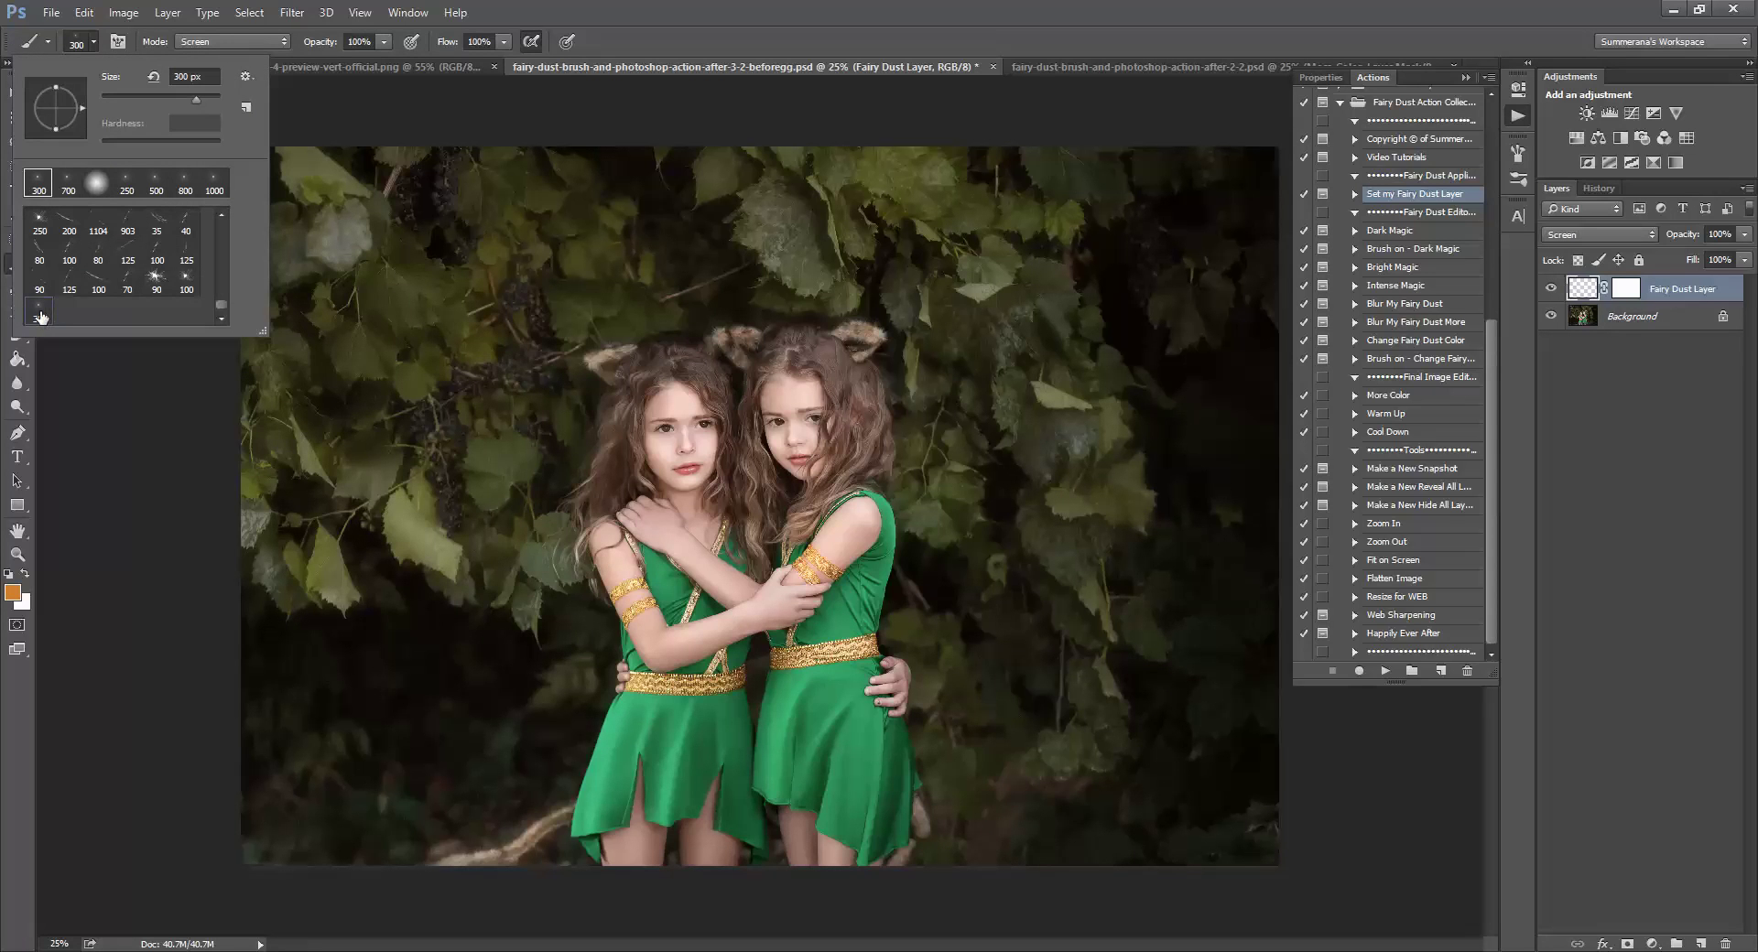
left_click(387, 215)
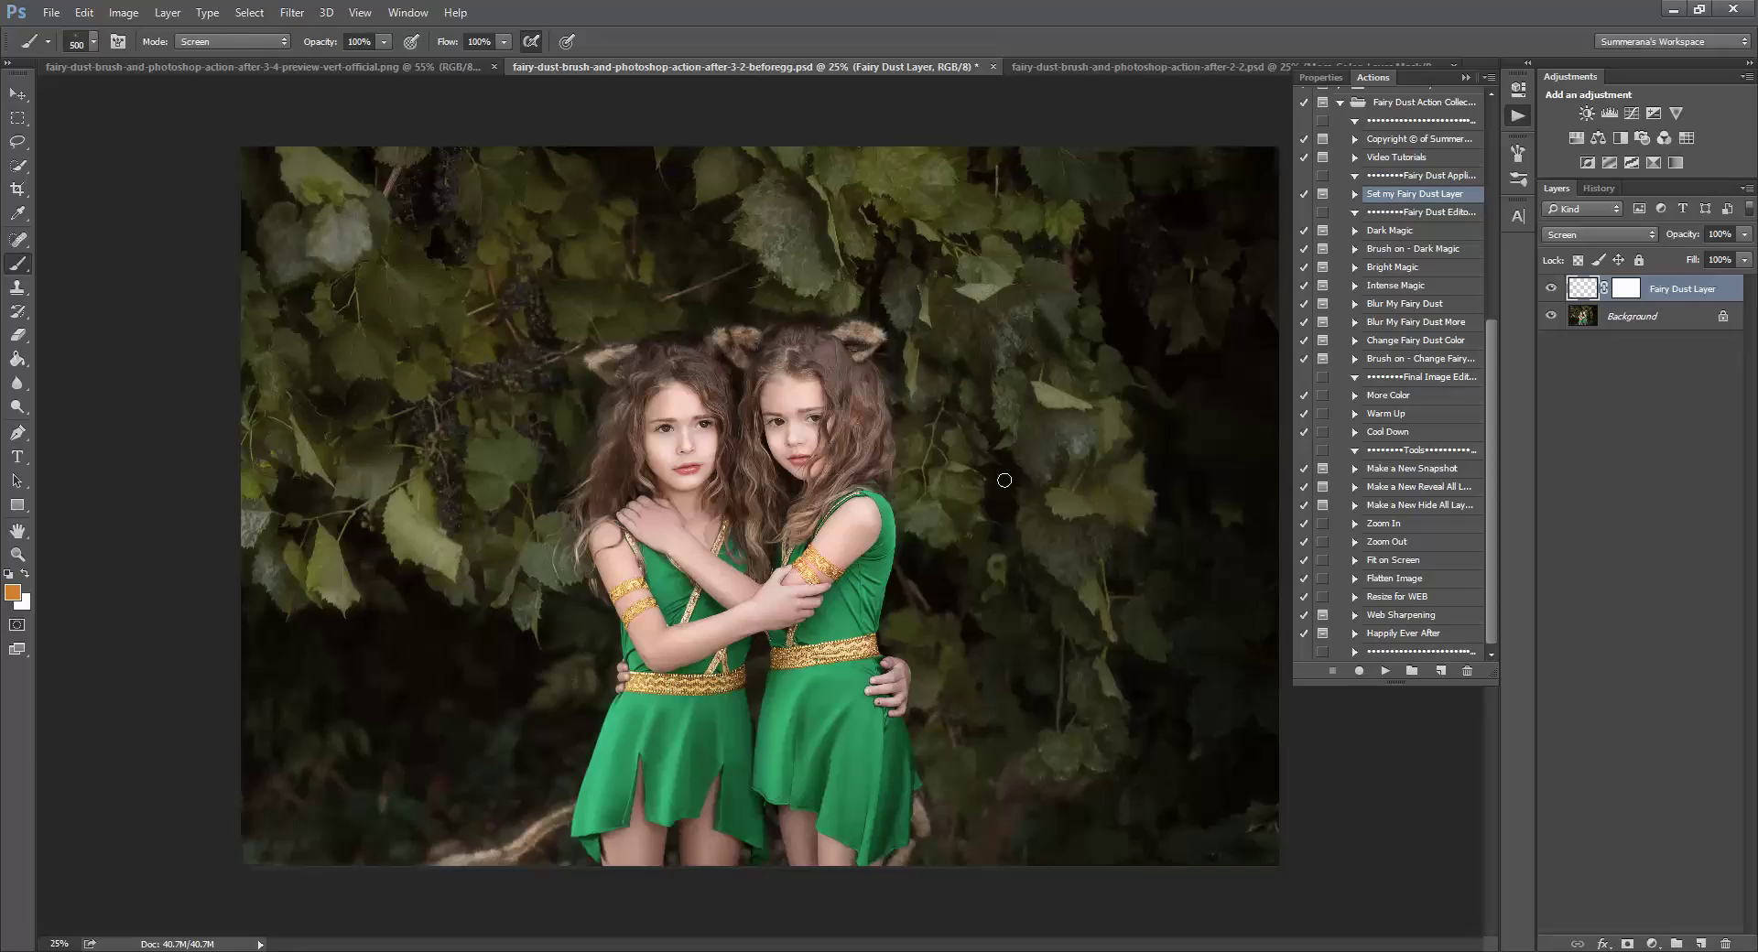
Paint golden sparkles over the leaves around both twins, enlarging the brush to 600
mouse_move(956, 481)
left_mouse_down()
mouse_move(1214, 260)
mouse_move(1323, 267)
left_mouse_up()
left_click(1465, 79)
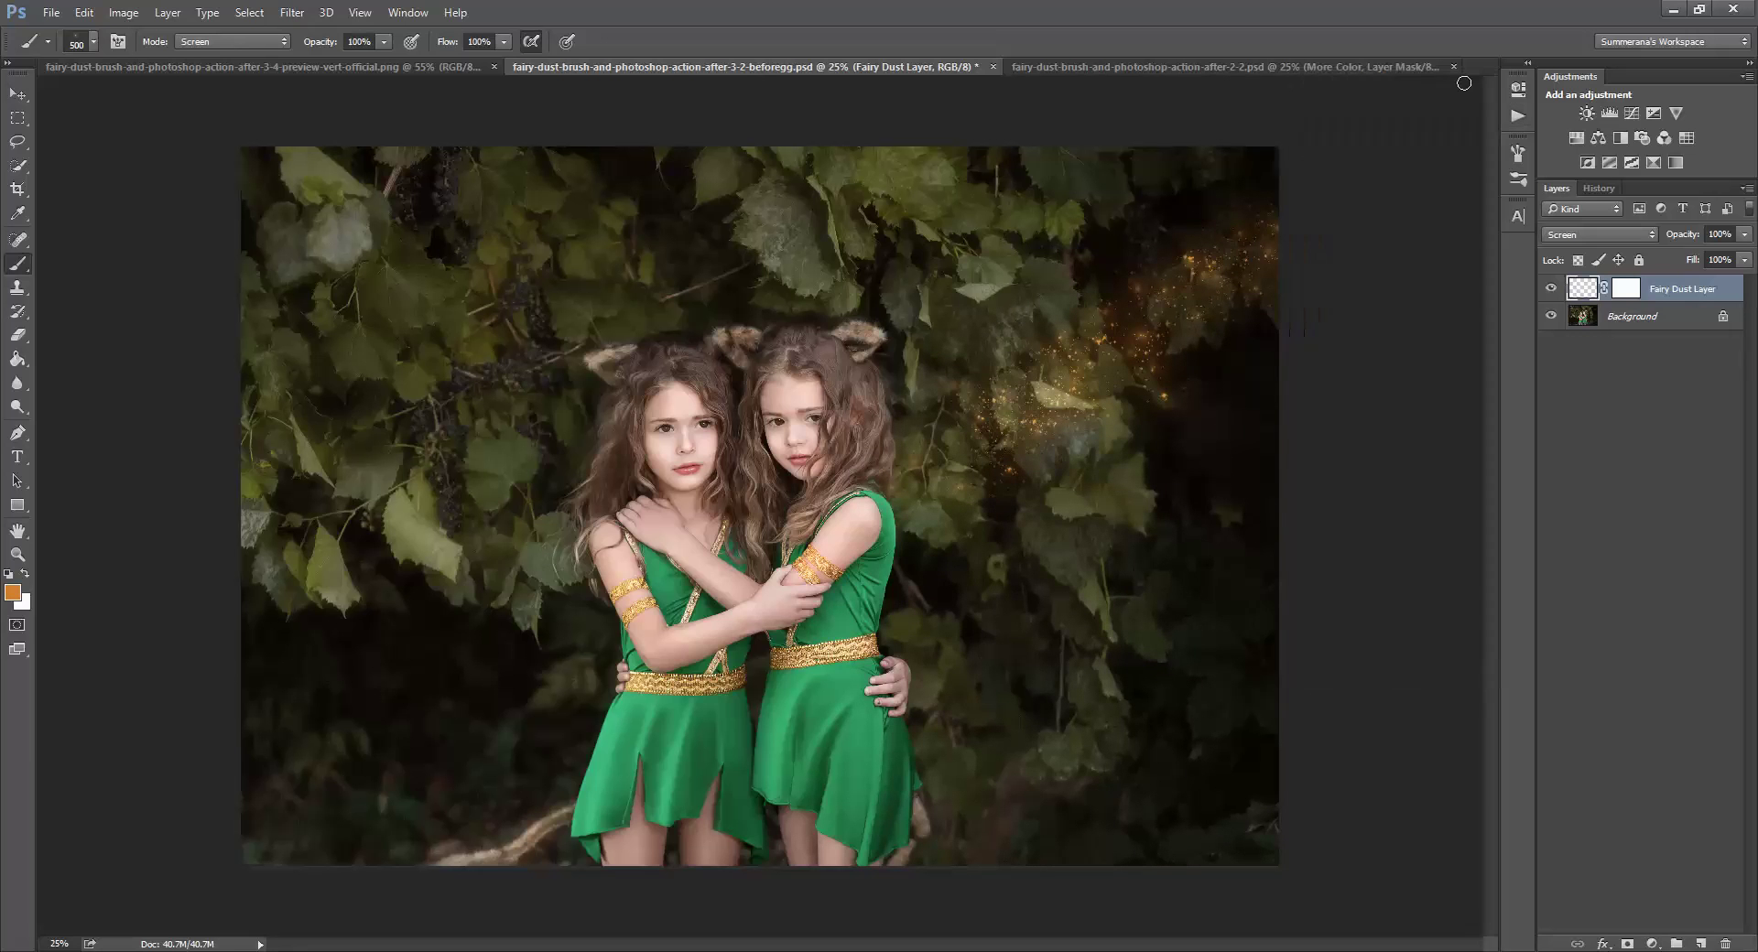
key("]")
mouse_move(973, 544)
left_mouse_down()
mouse_move(1031, 542)
mouse_move(1358, 660)
left_mouse_up()
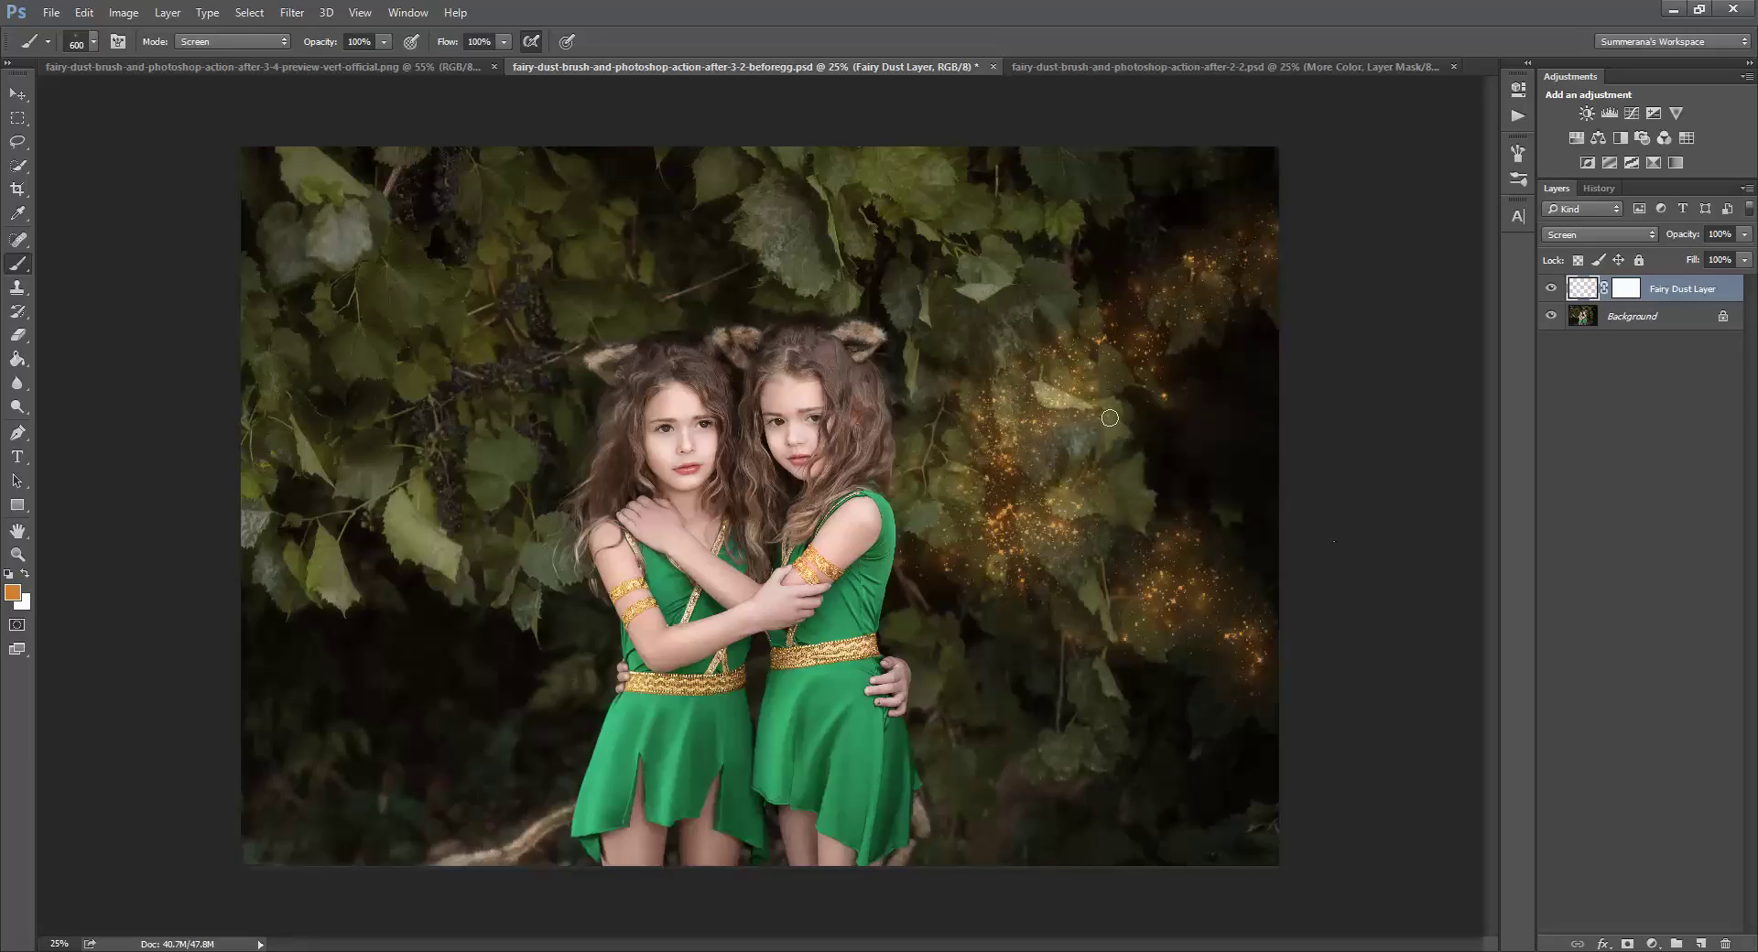
mouse_move(1110, 418)
left_mouse_down()
mouse_move(1255, 539)
mouse_move(1265, 417)
left_mouse_up()
mouse_move(1081, 207)
left_mouse_down()
mouse_move(998, 302)
mouse_move(979, 367)
left_mouse_up()
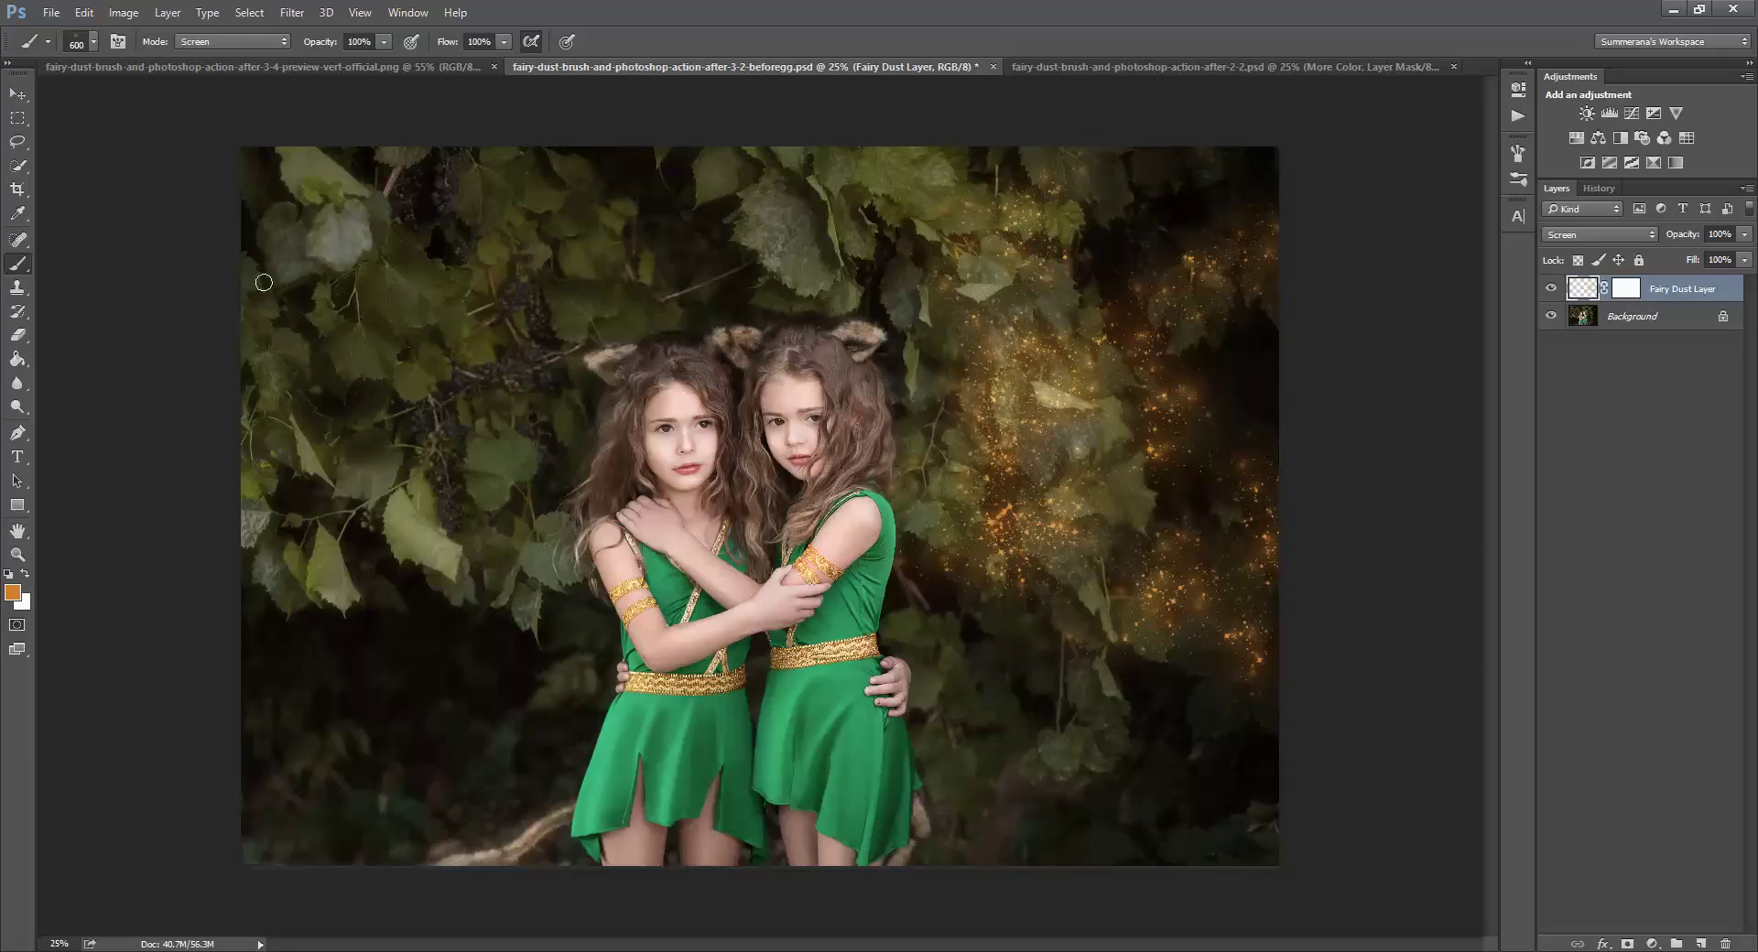
mouse_move(263, 282)
left_mouse_down()
mouse_move(242, 365)
mouse_move(481, 391)
mouse_move(491, 457)
mouse_move(559, 490)
left_mouse_up()
mouse_move(252, 623)
left_mouse_down()
mouse_move(325, 577)
mouse_move(526, 672)
left_mouse_up()
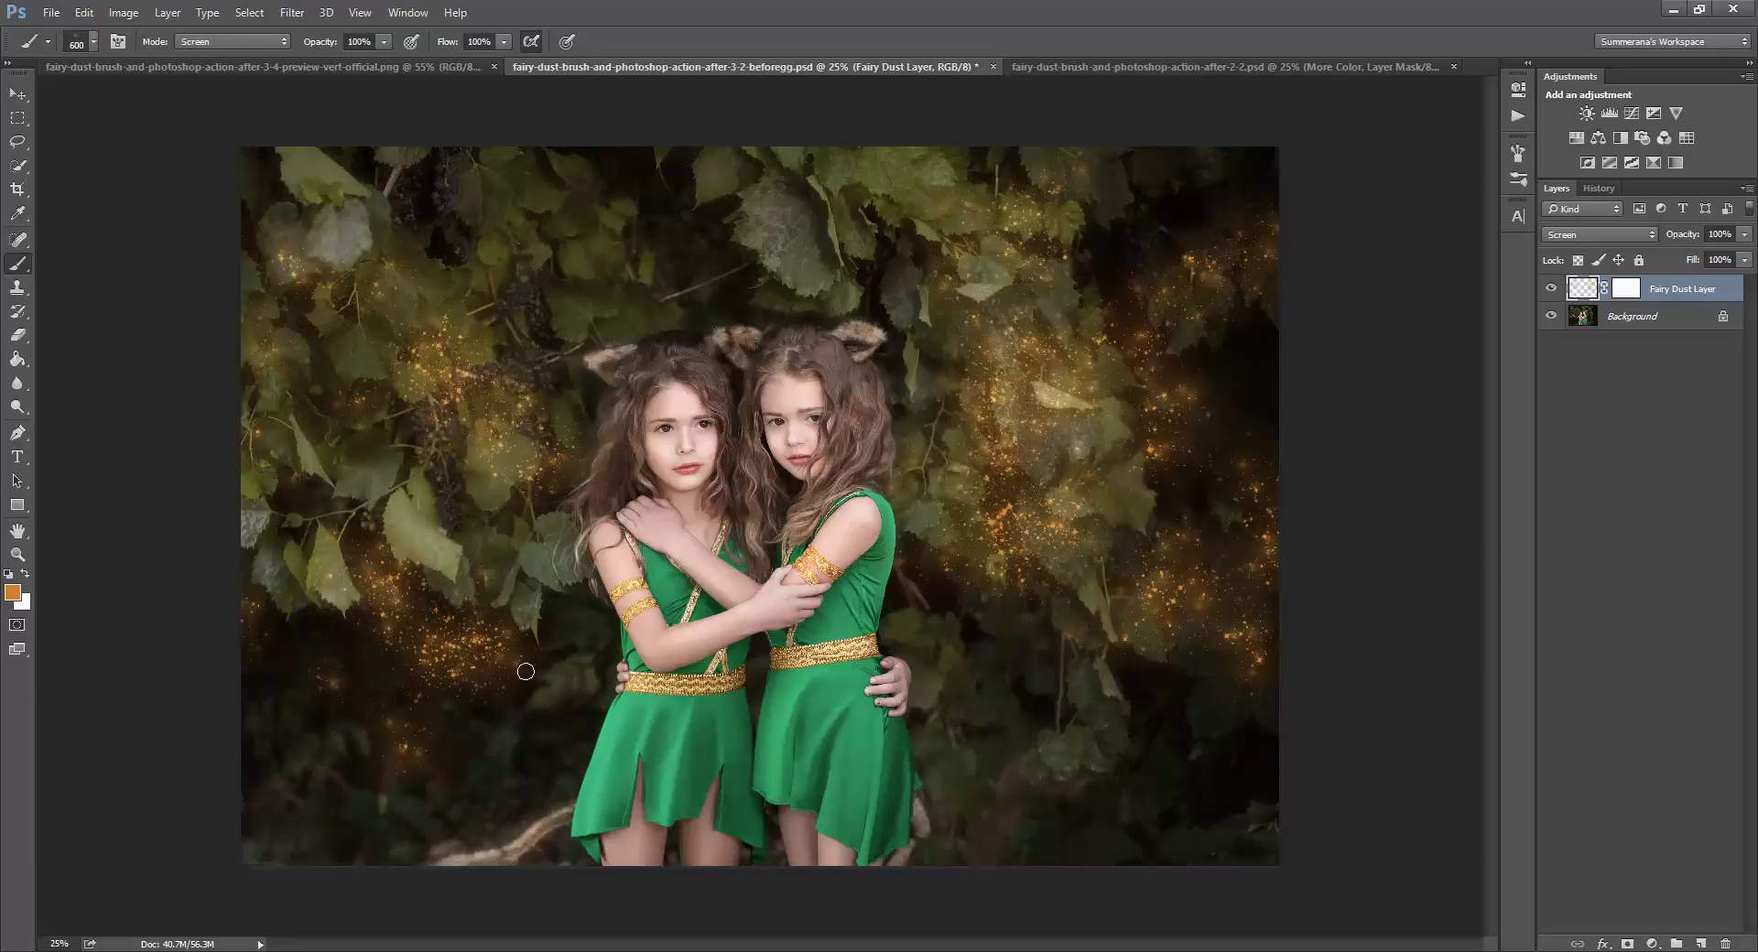
mouse_move(843, 549)
left_mouse_down()
mouse_move(962, 632)
mouse_move(1248, 678)
mouse_move(1236, 714)
left_mouse_up()
Try Linear Dodge (Add) on the Fairy Dust Layer, then return it to Screen
left_click(1593, 235)
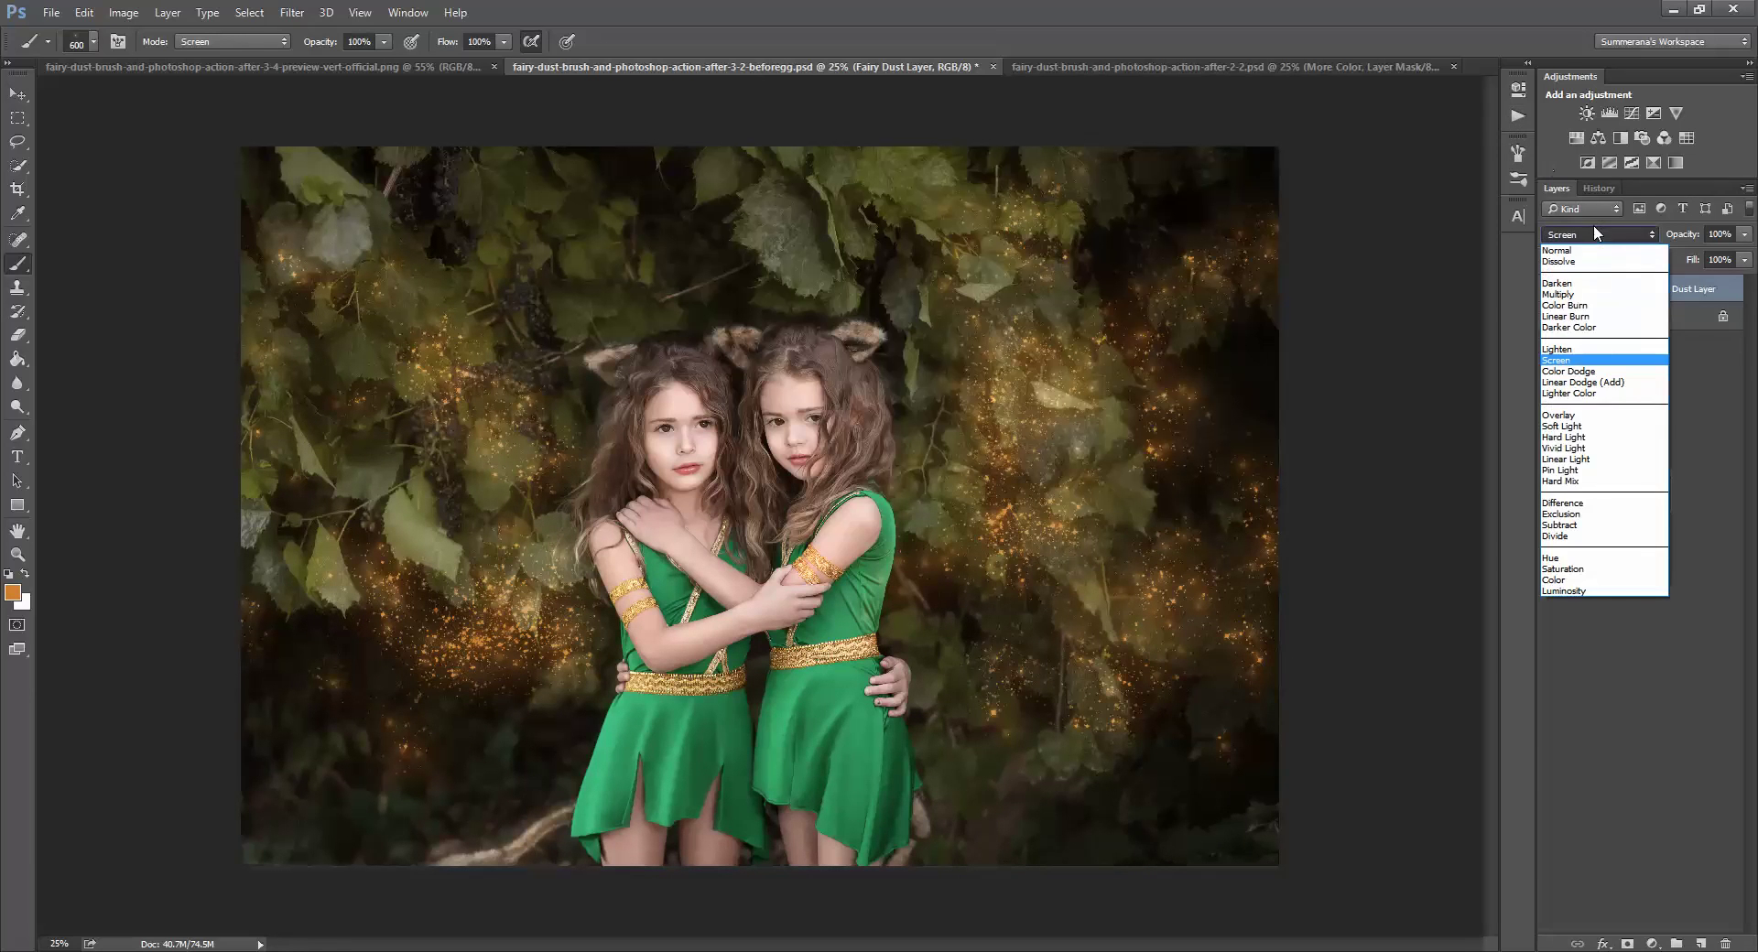
left_click(1575, 382)
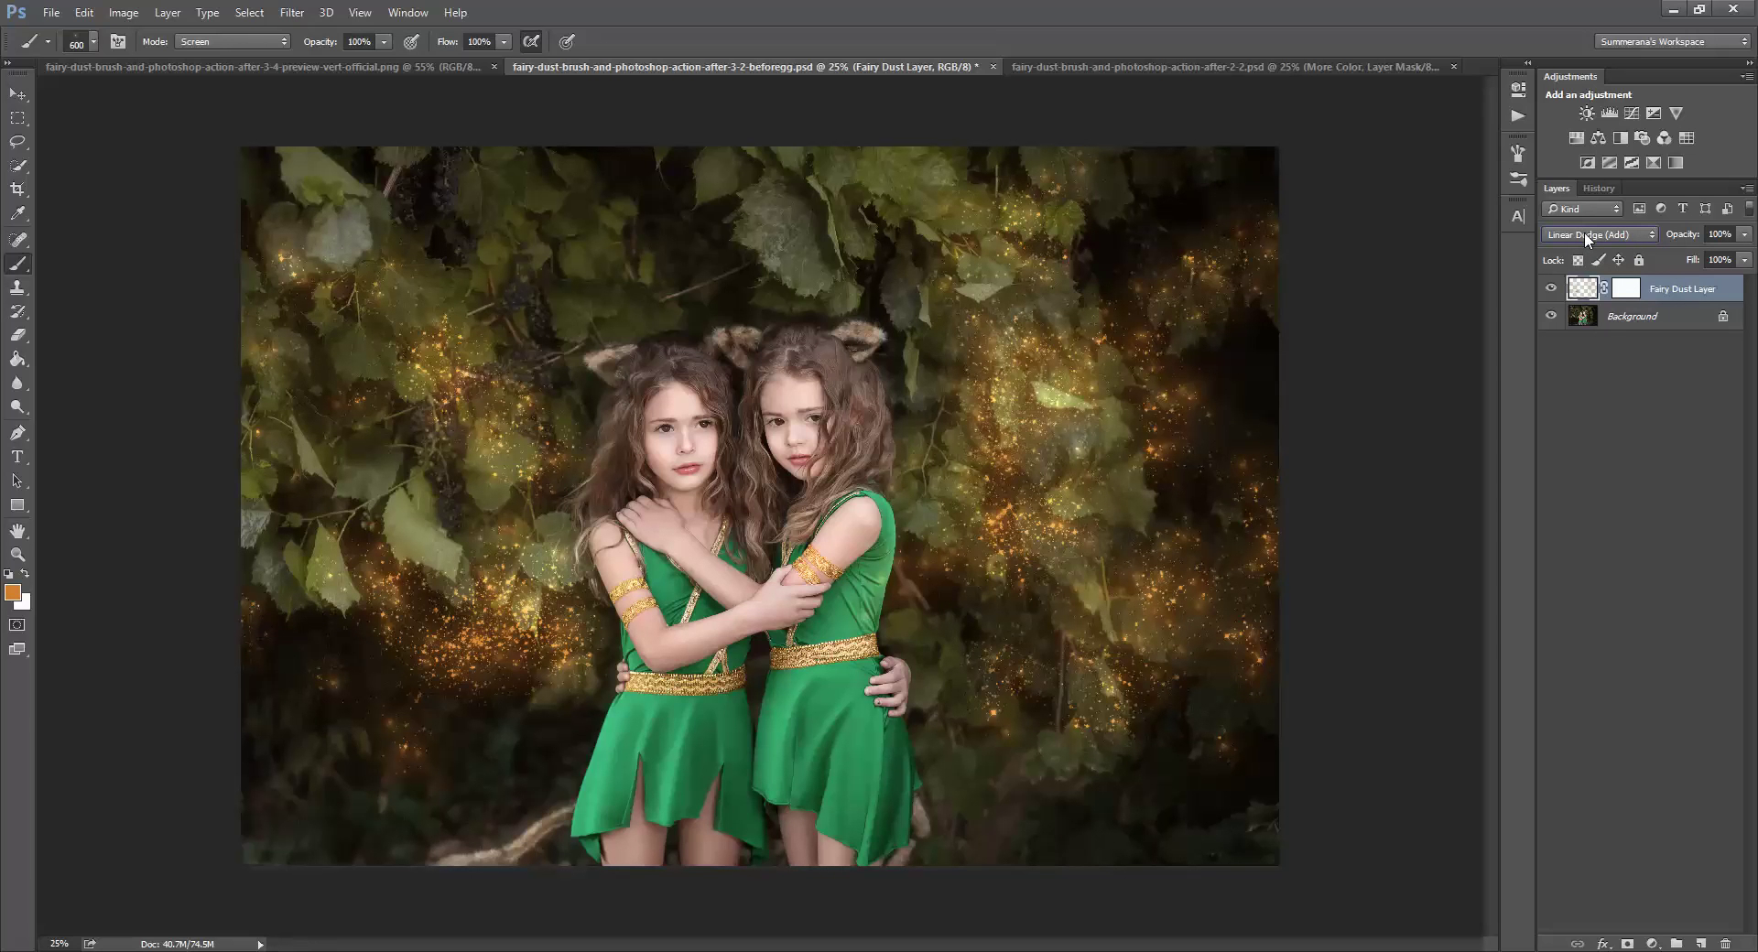
left_click(1518, 116)
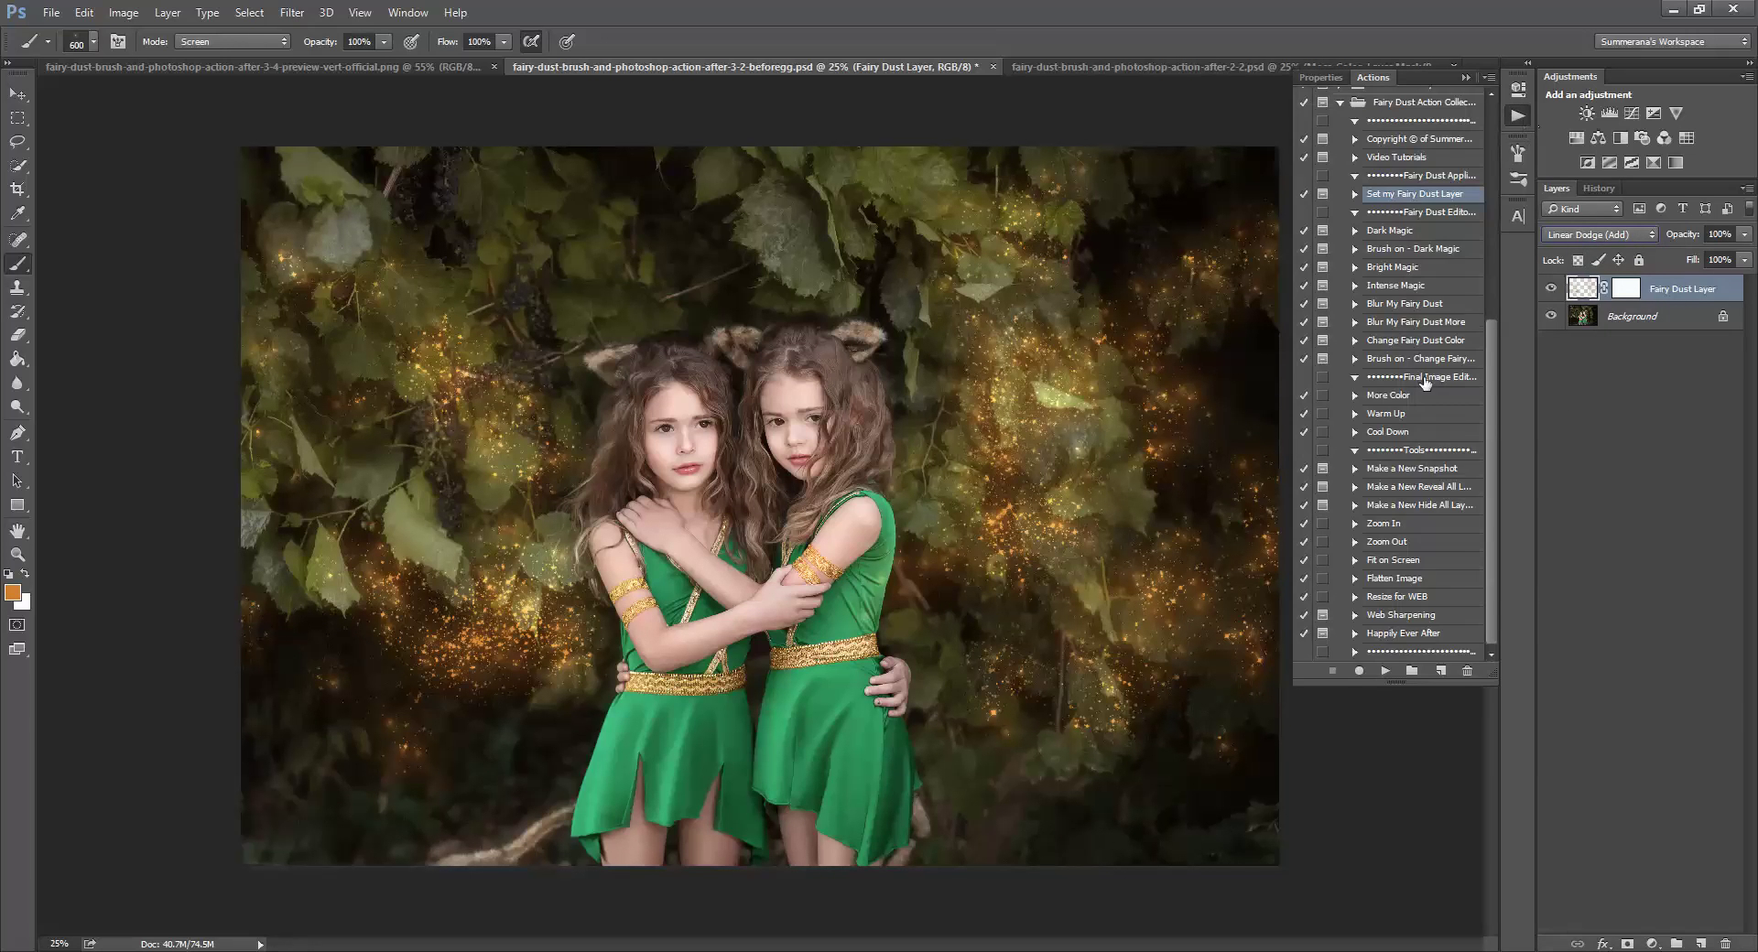
left_click(1598, 235)
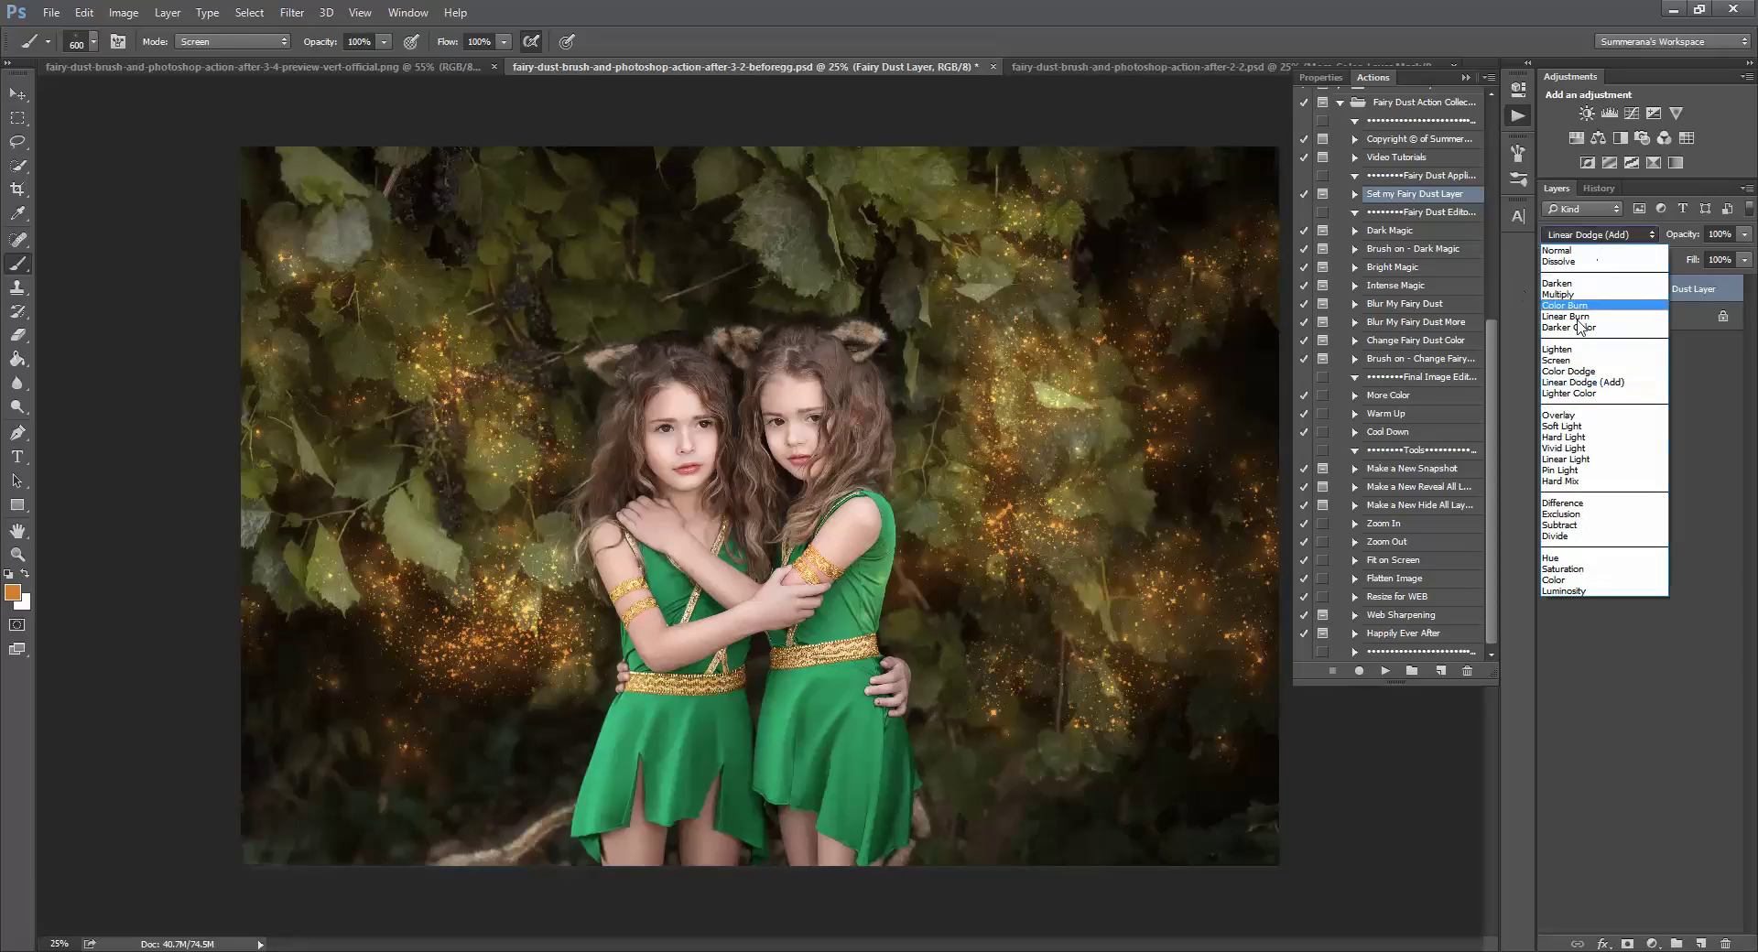
left_click(1586, 308)
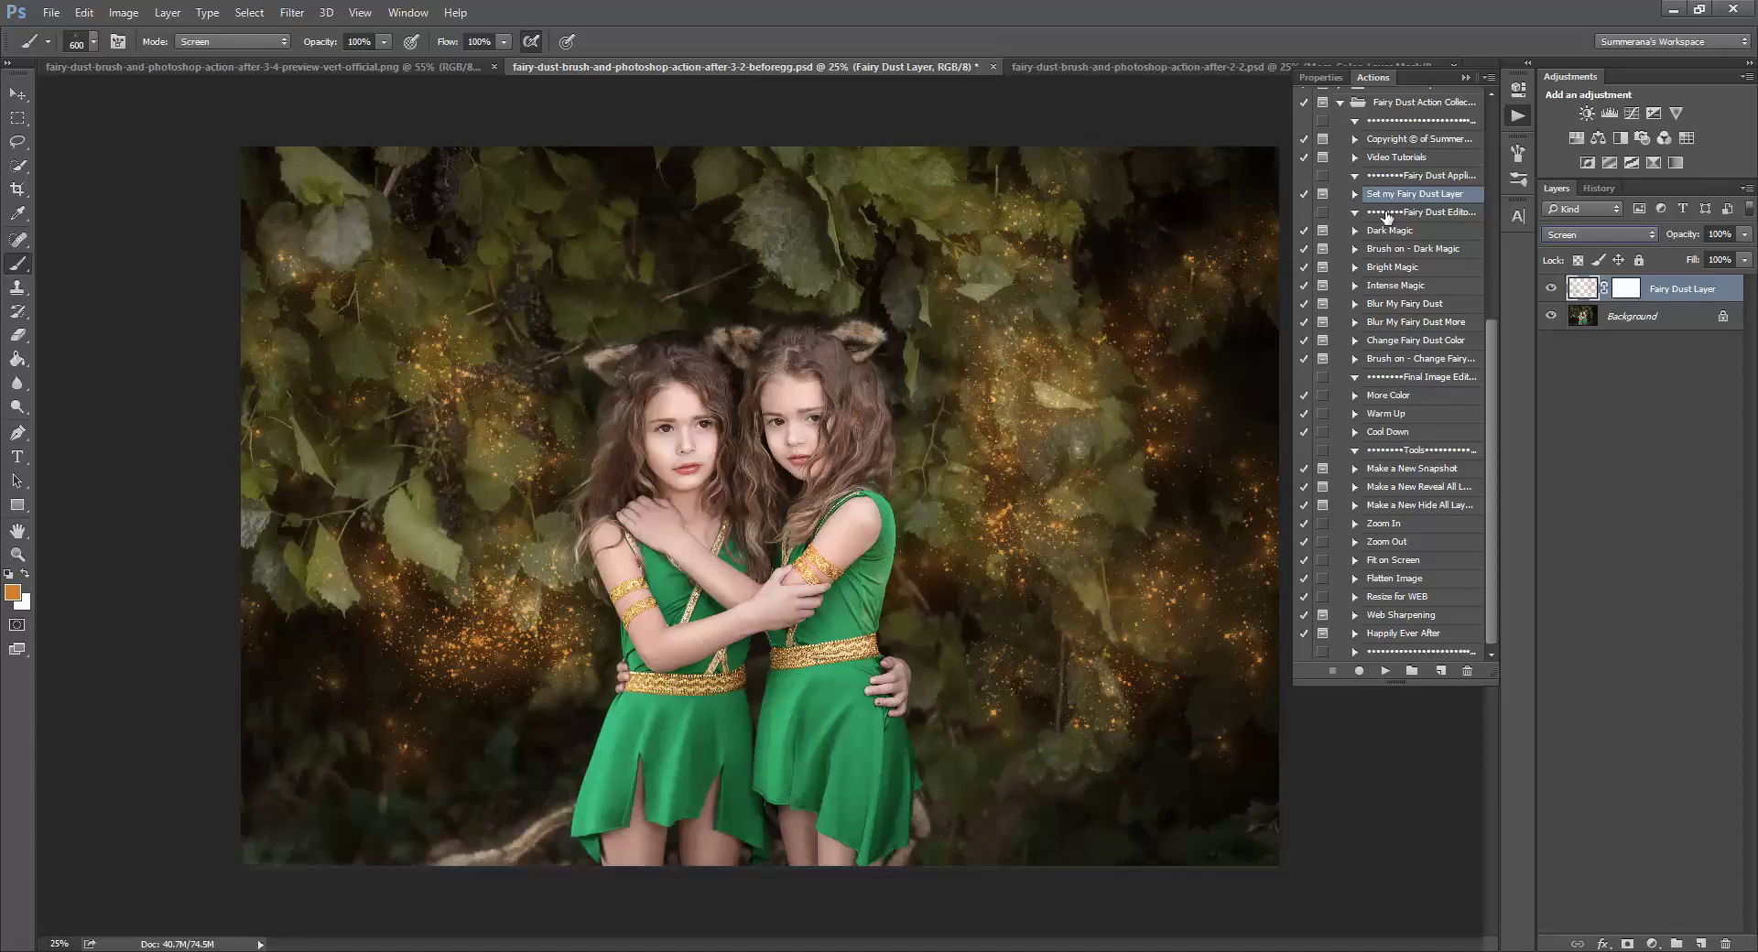
left_click(1560, 241)
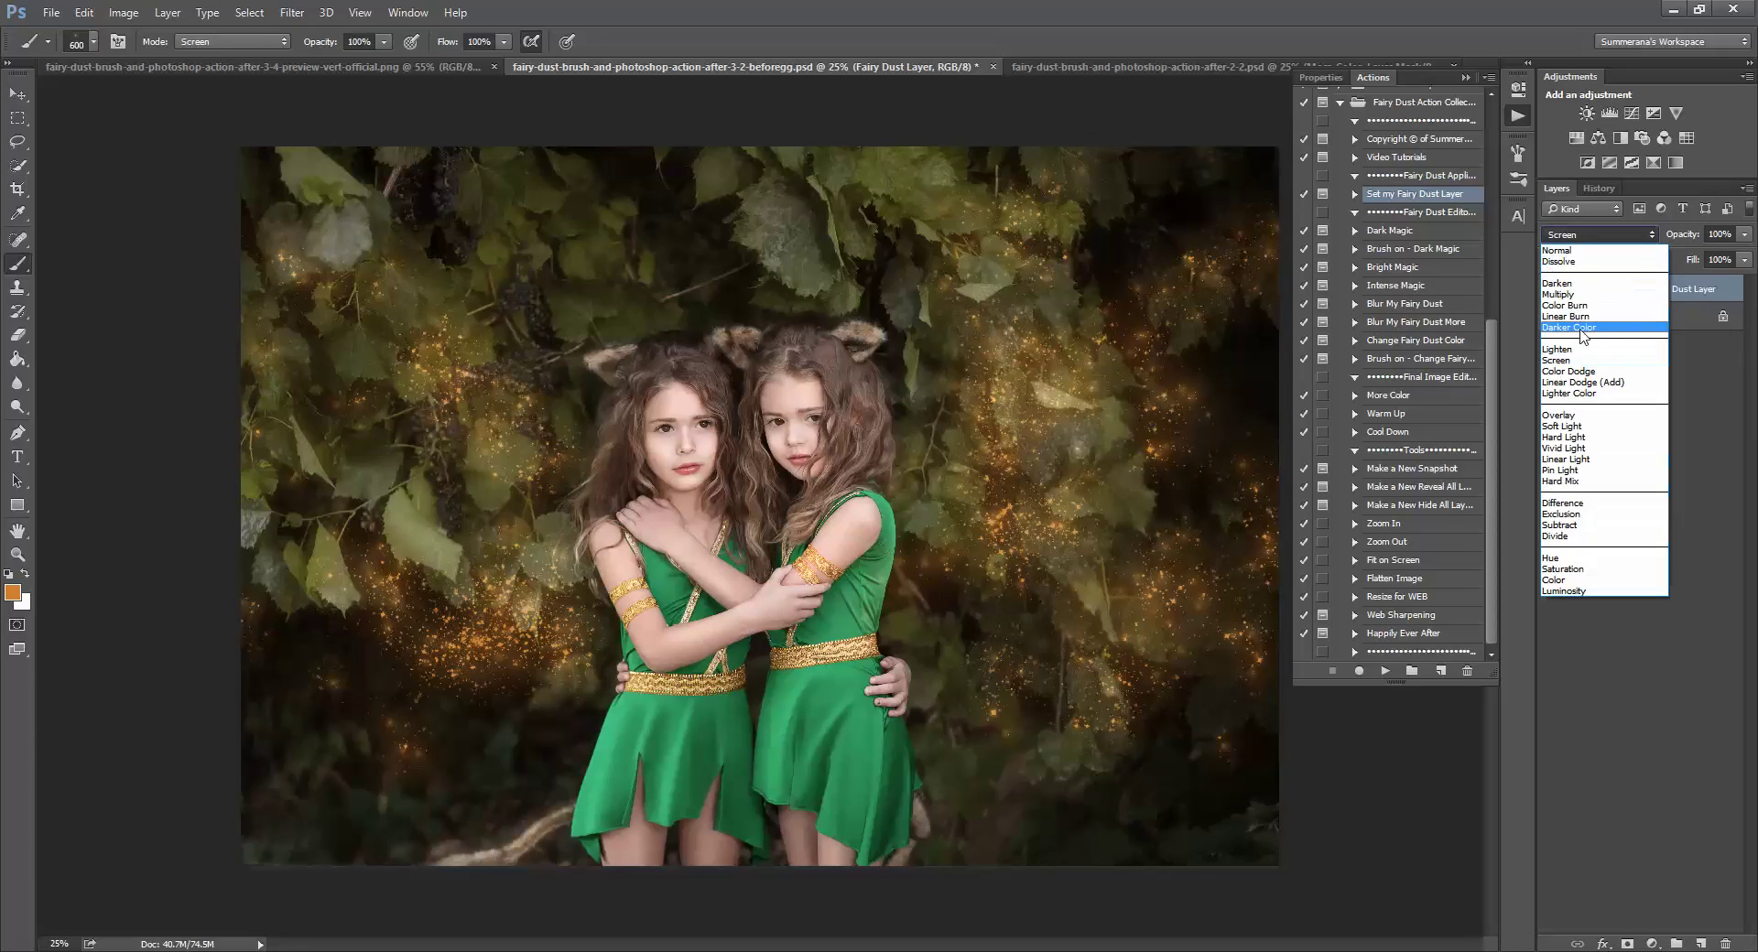
left_click(1566, 361)
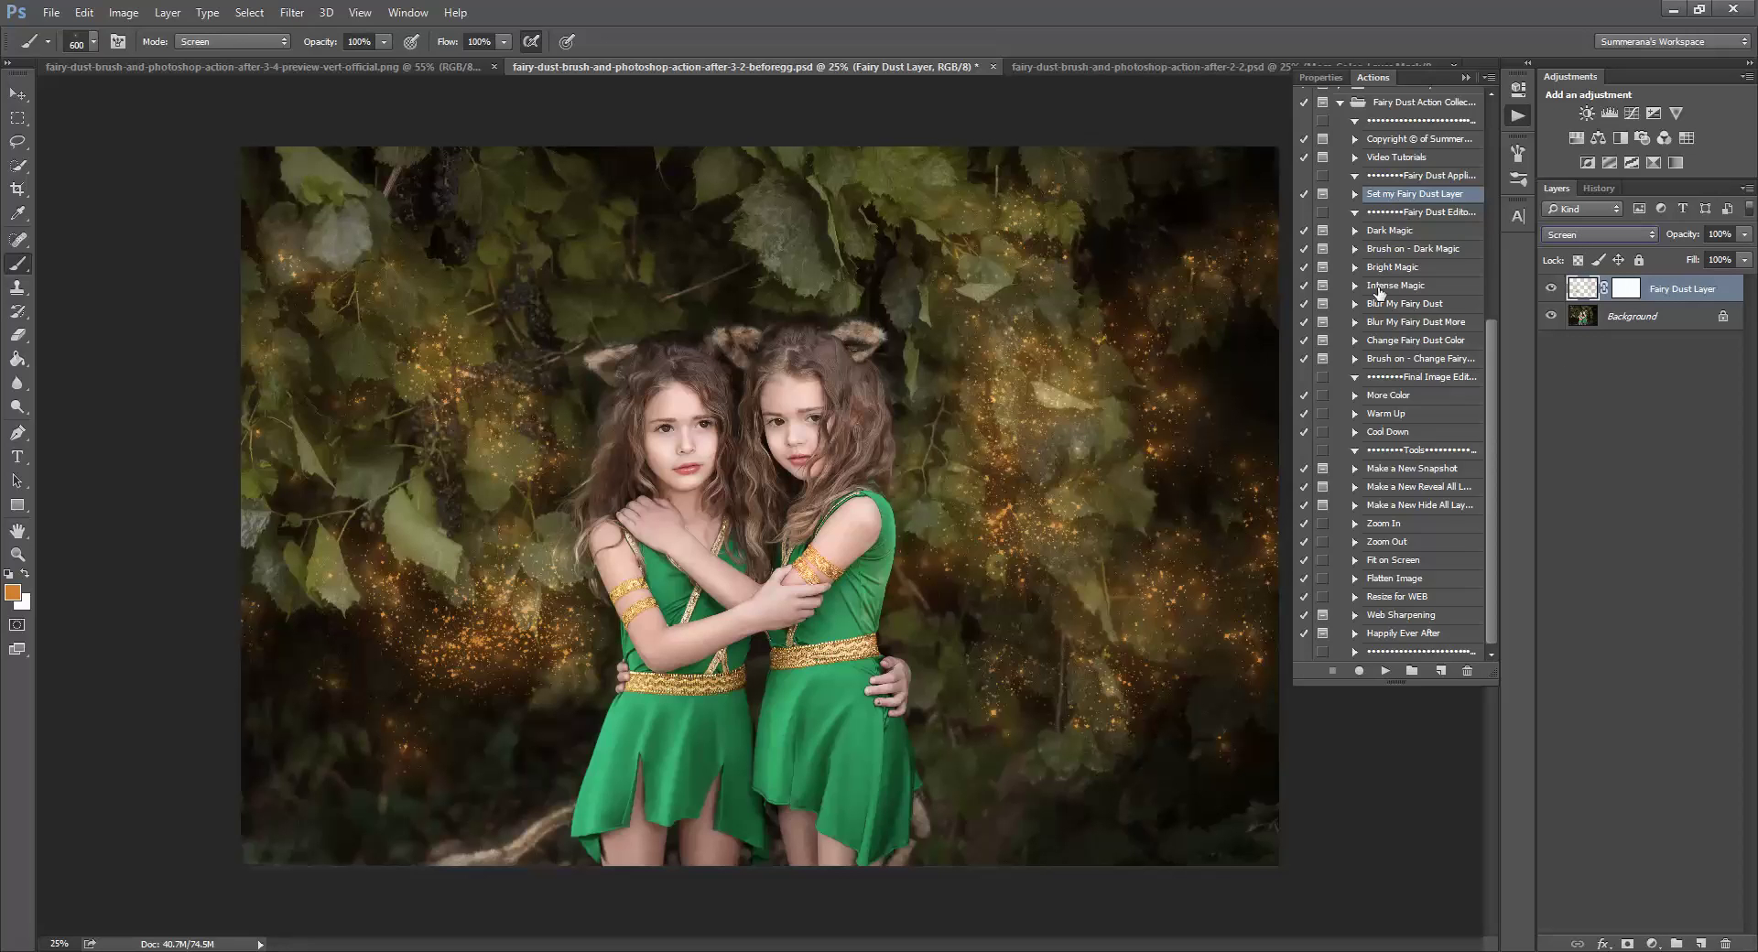
Select the Dark Magic action in the Actions panel
left_click(1404, 232)
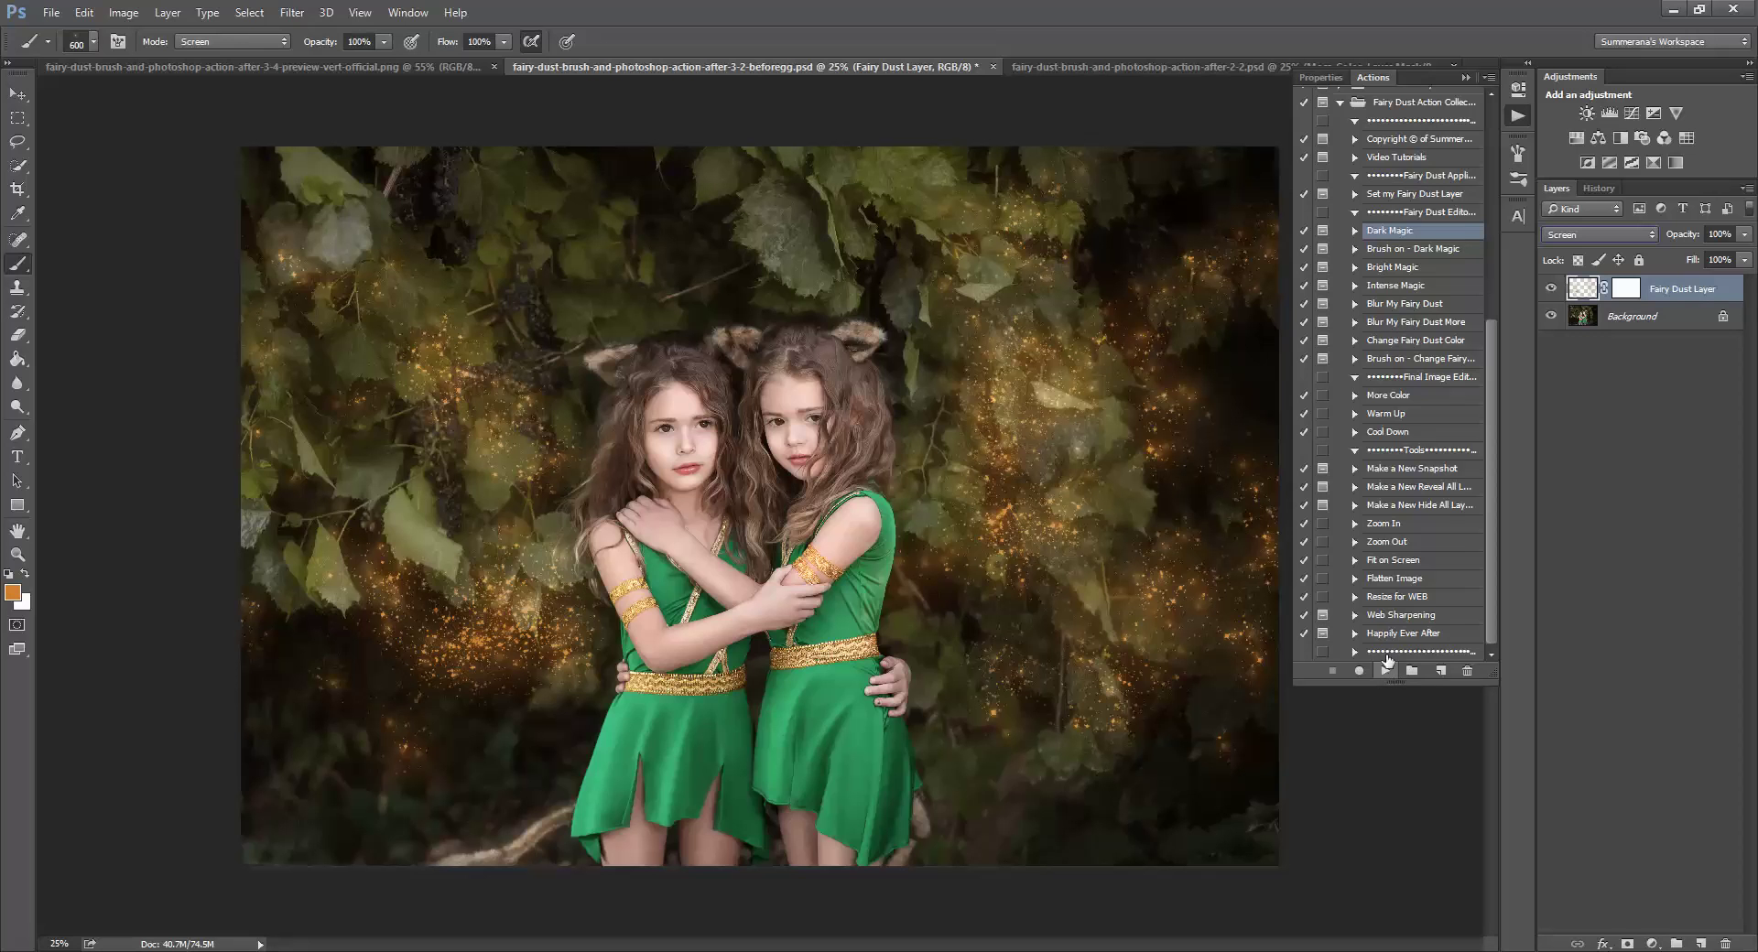
left_click(1410, 254)
left_click(1394, 236)
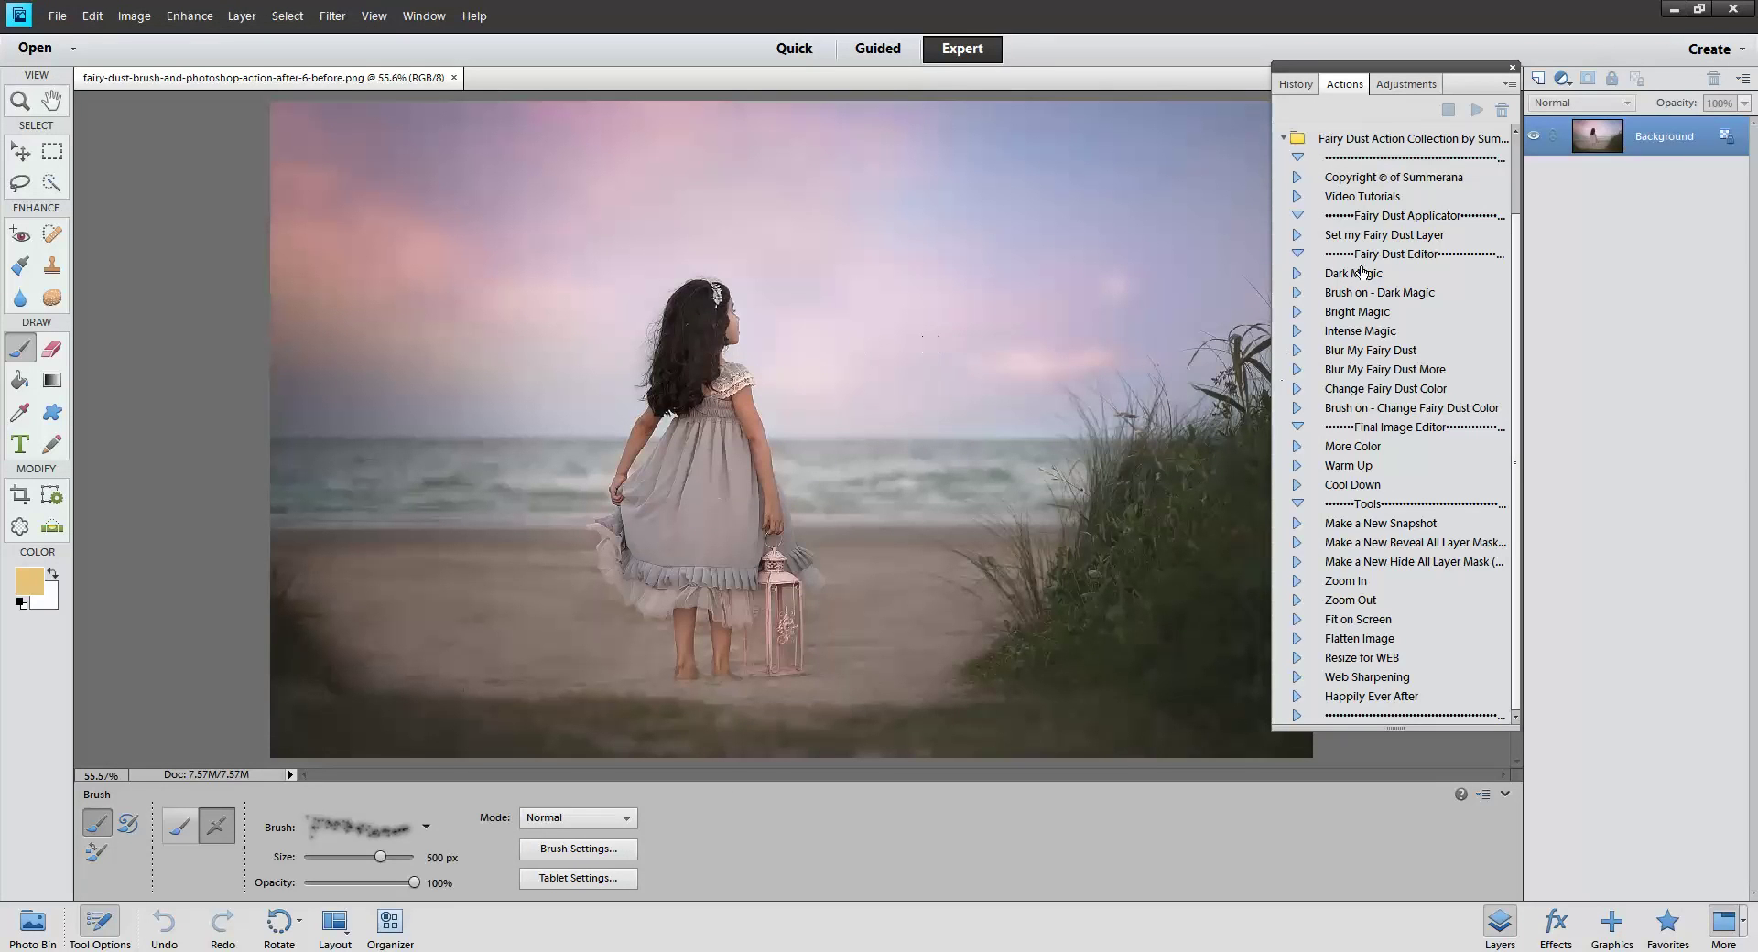
Run 'Set my Fairy Dust Layer' on the beach photo to add a masked sparkle layer
left_click(1374, 235)
left_click(1476, 109)
left_click(838, 371)
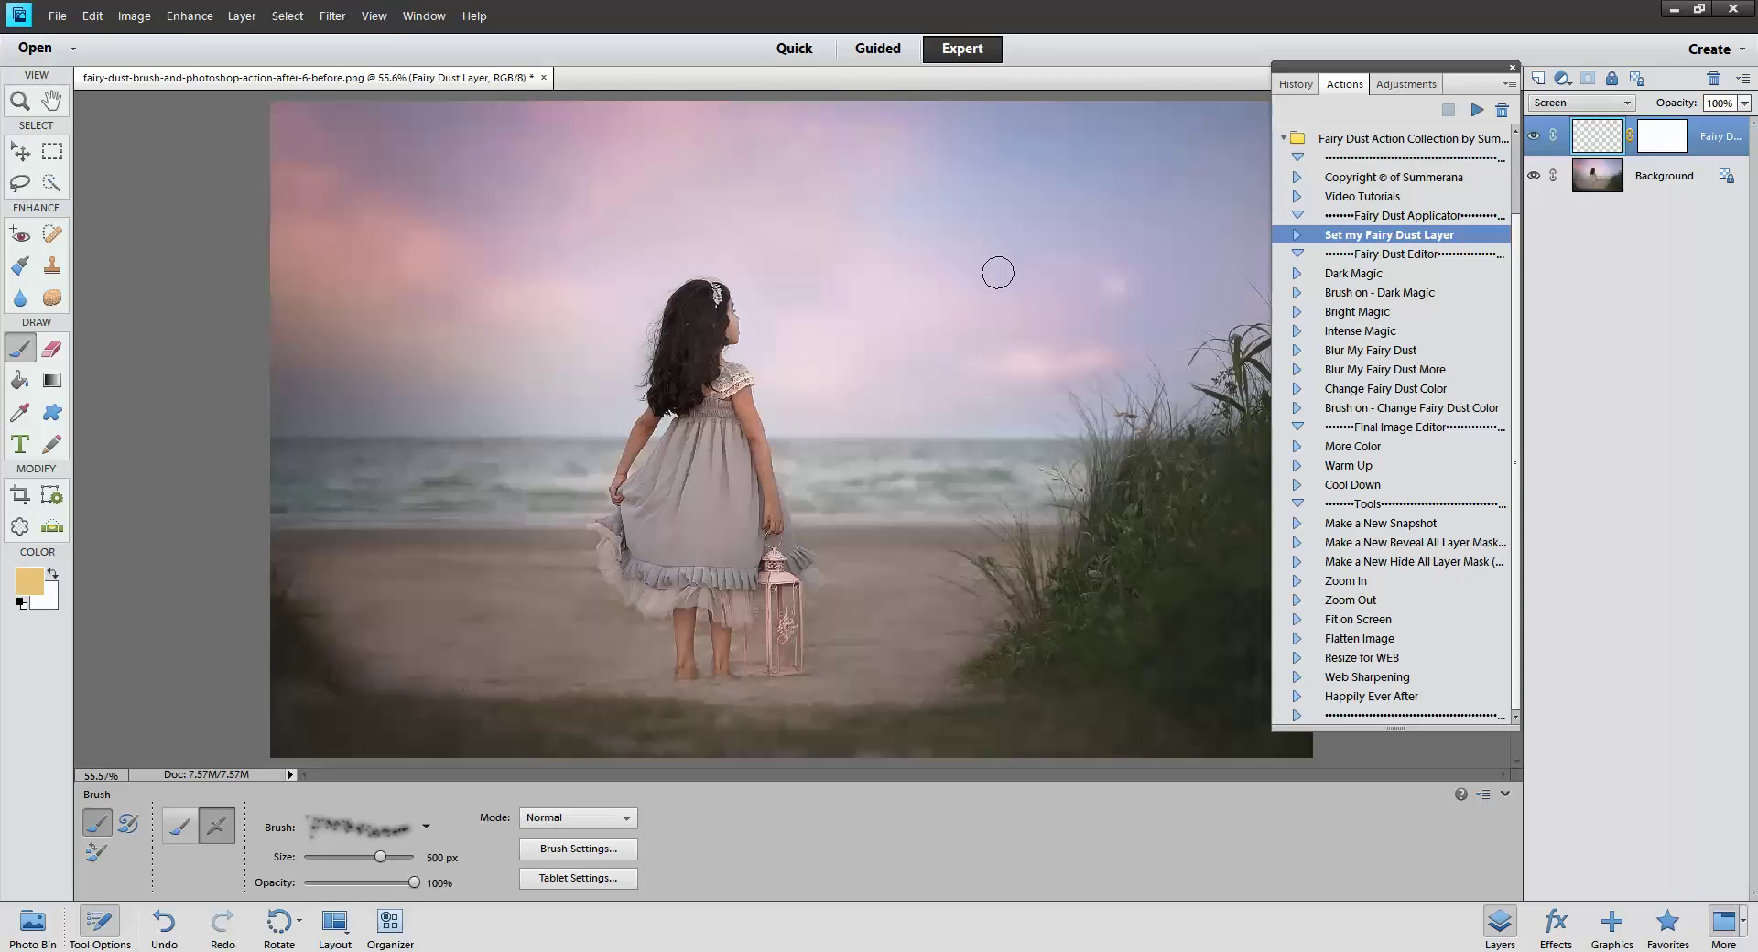
left_click(1346, 272)
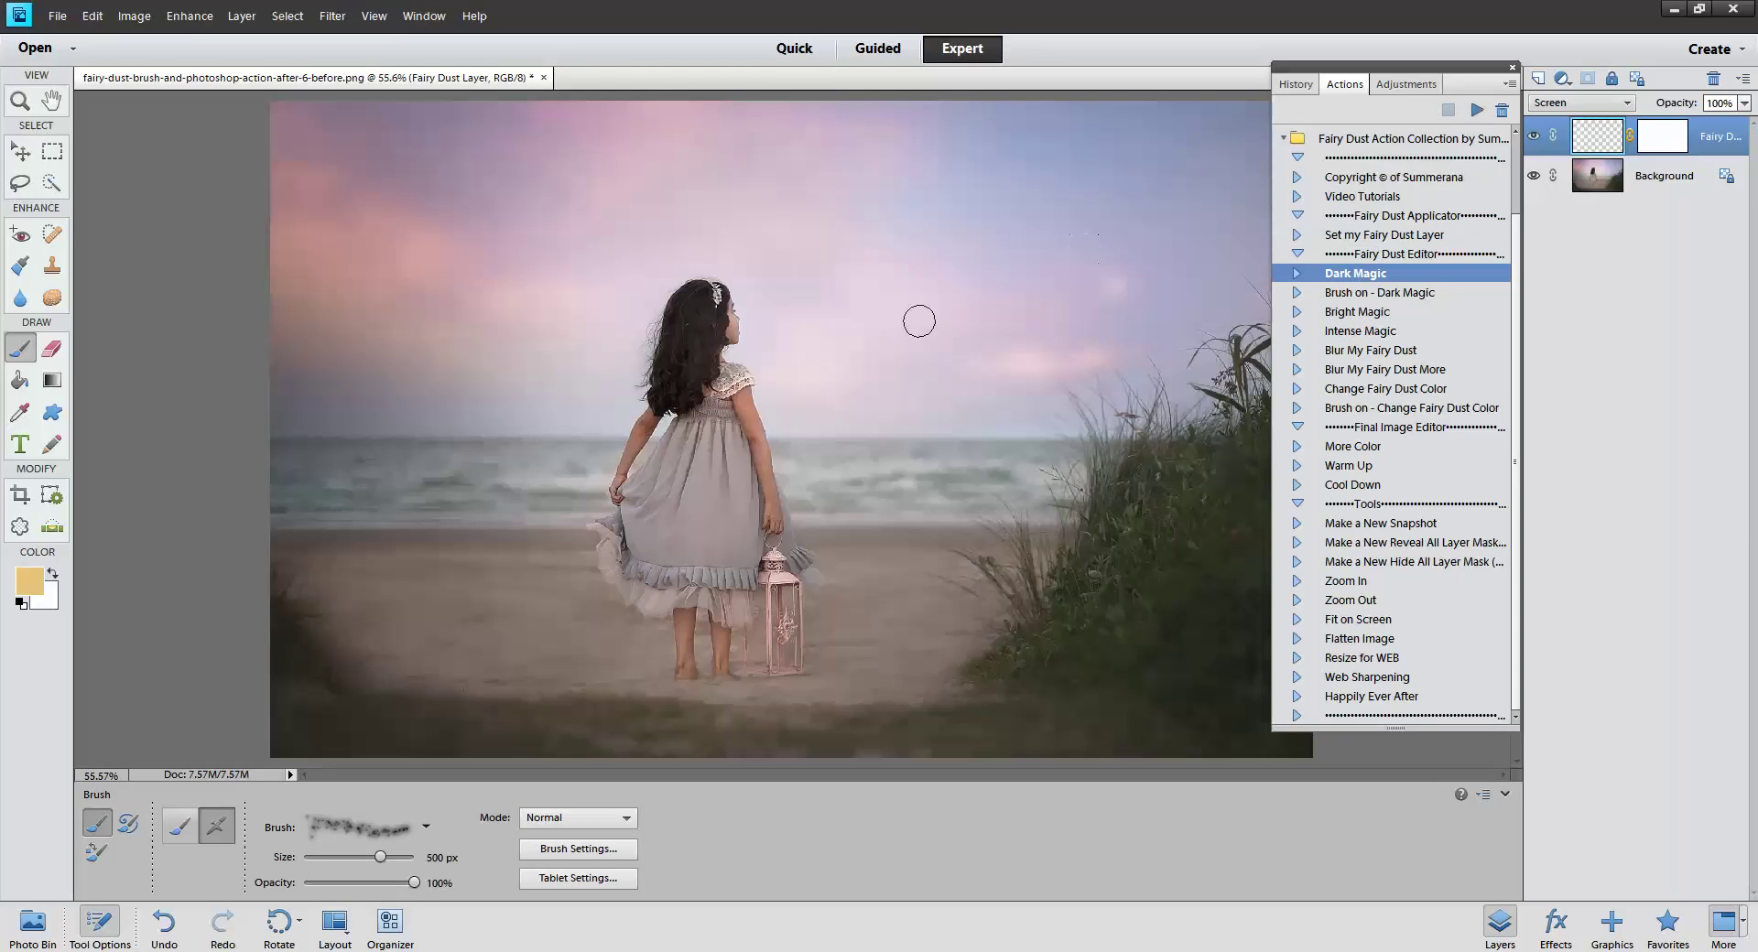
Set the foreground colour to light cream fbe7be
left_click(30, 586)
left_click(1339, 453)
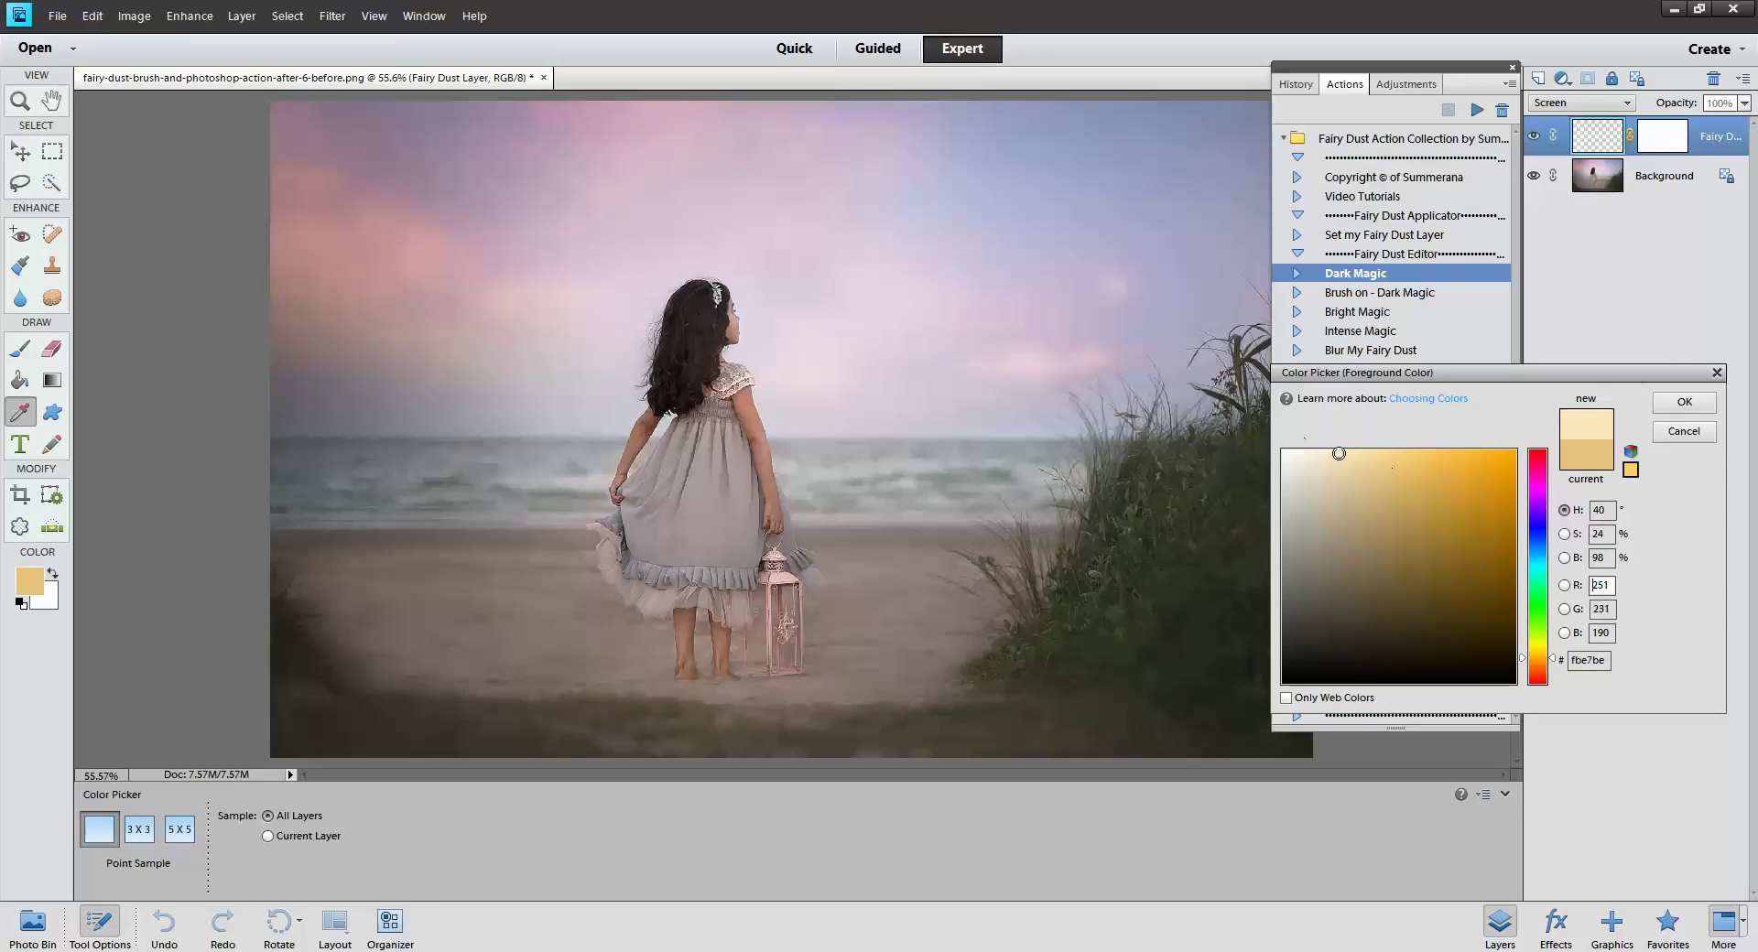
left_click(1672, 403)
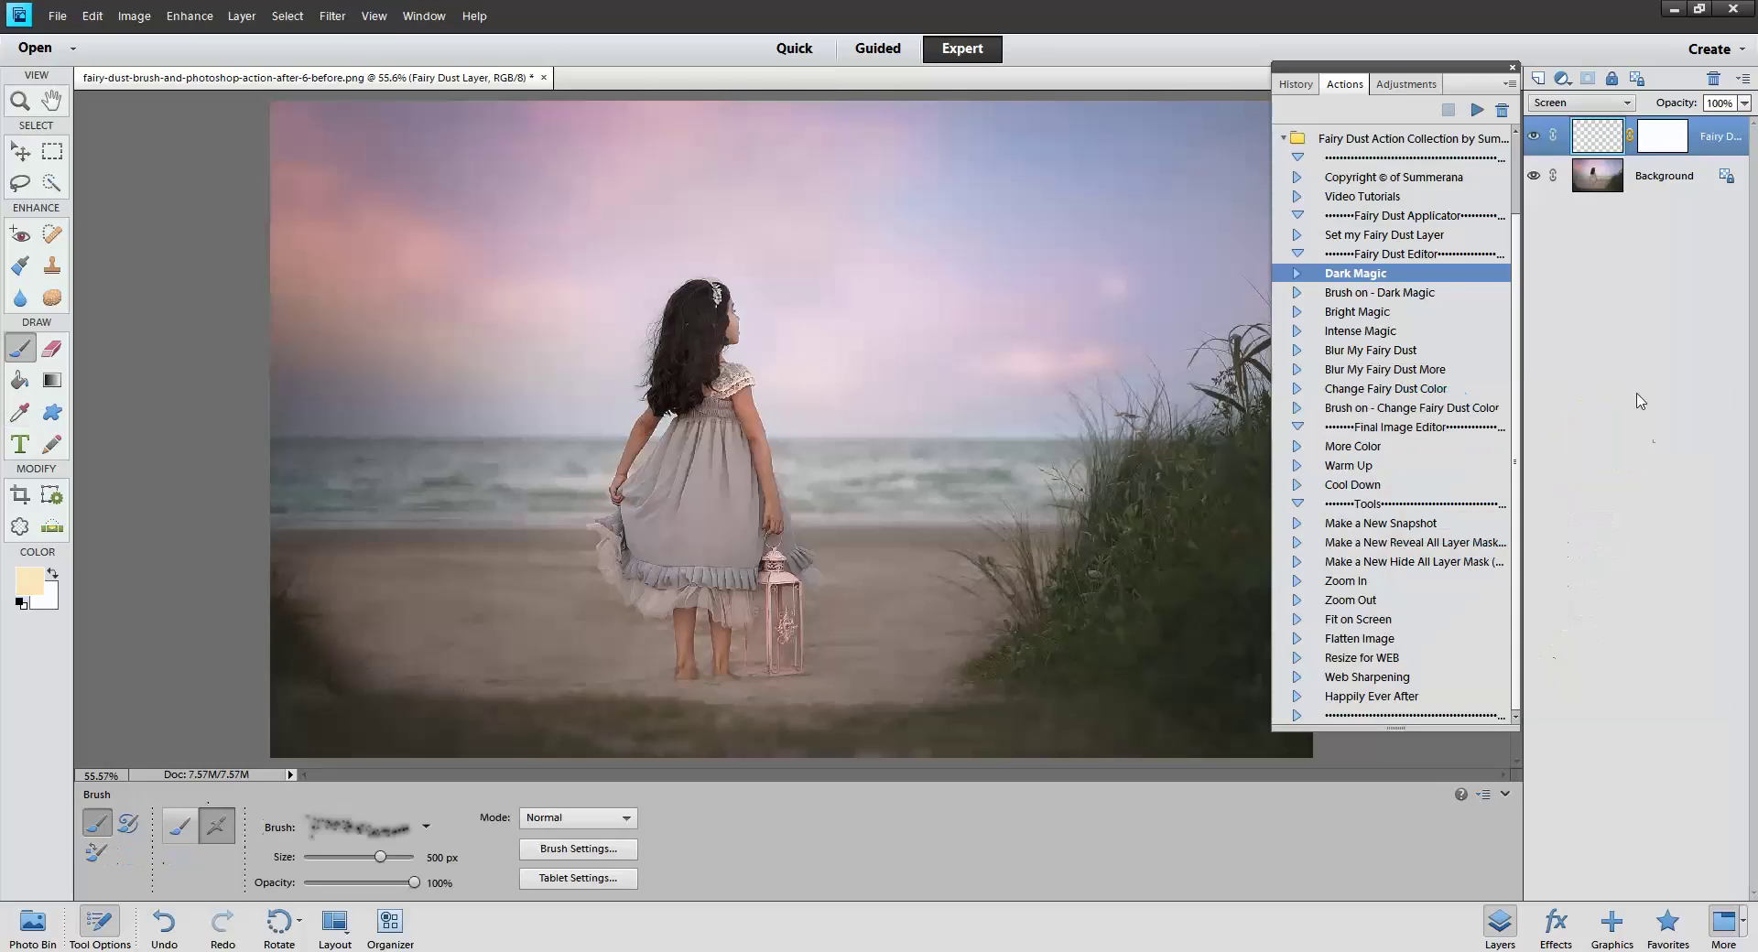
Paint a sparkle trail from the lantern into the sky at 200–600 px, then select Brush on - Dark Magic
left_click(810, 594)
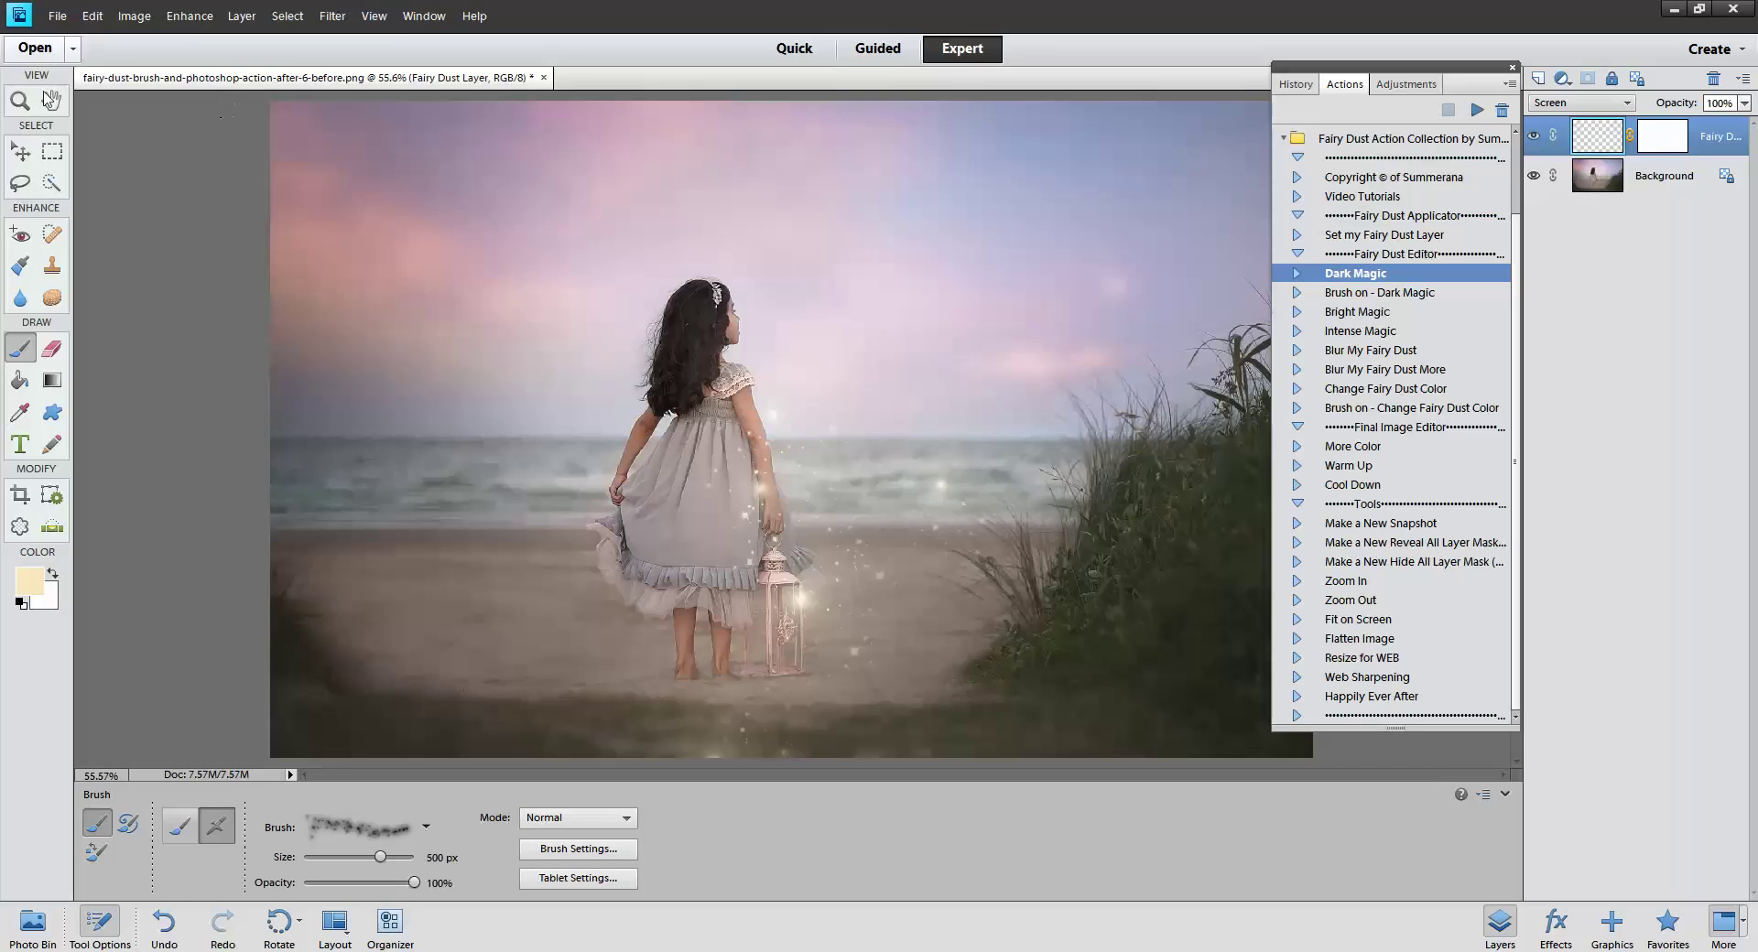
key("bracketleft")
key("bracketleft")
key("bracketleft")
key("bracketleft")
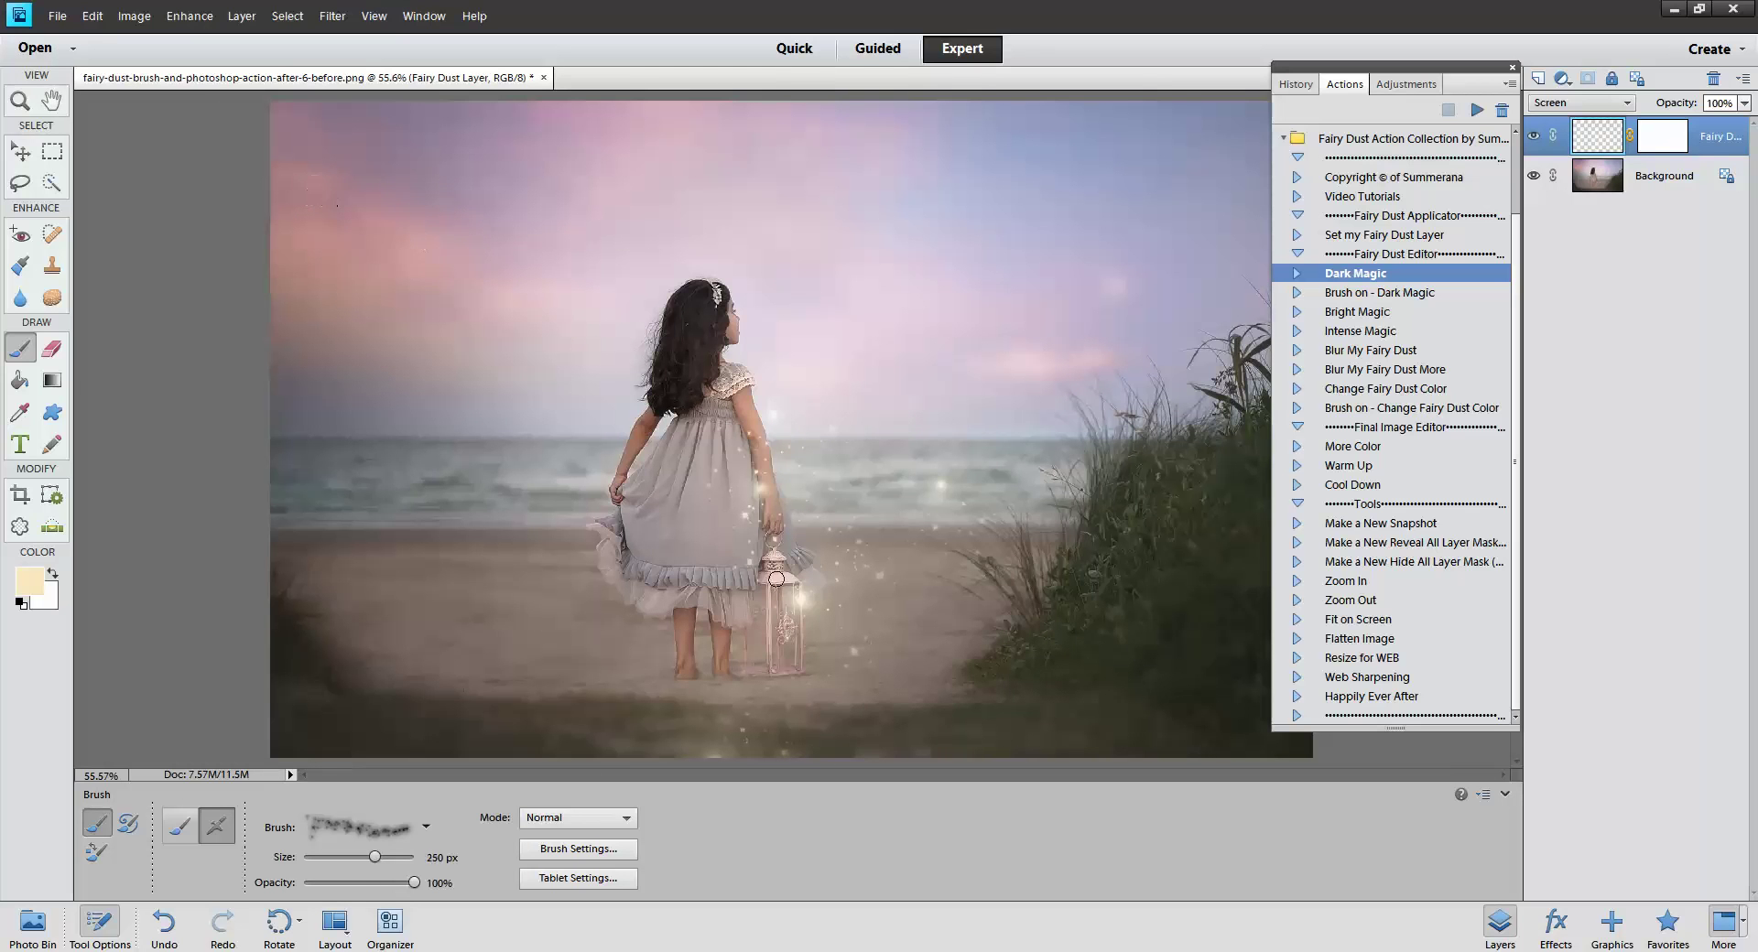
mouse_move(806, 615)
left_mouse_down()
mouse_move(870, 440)
mouse_move(1030, 138)
left_mouse_up()
key("bracketright")
key("bracketright")
mouse_move(860, 452)
left_mouse_down()
mouse_move(847, 117)
mouse_move(1052, 165)
left_mouse_up()
key("bracketright")
key("bracketright")
key("bracketright")
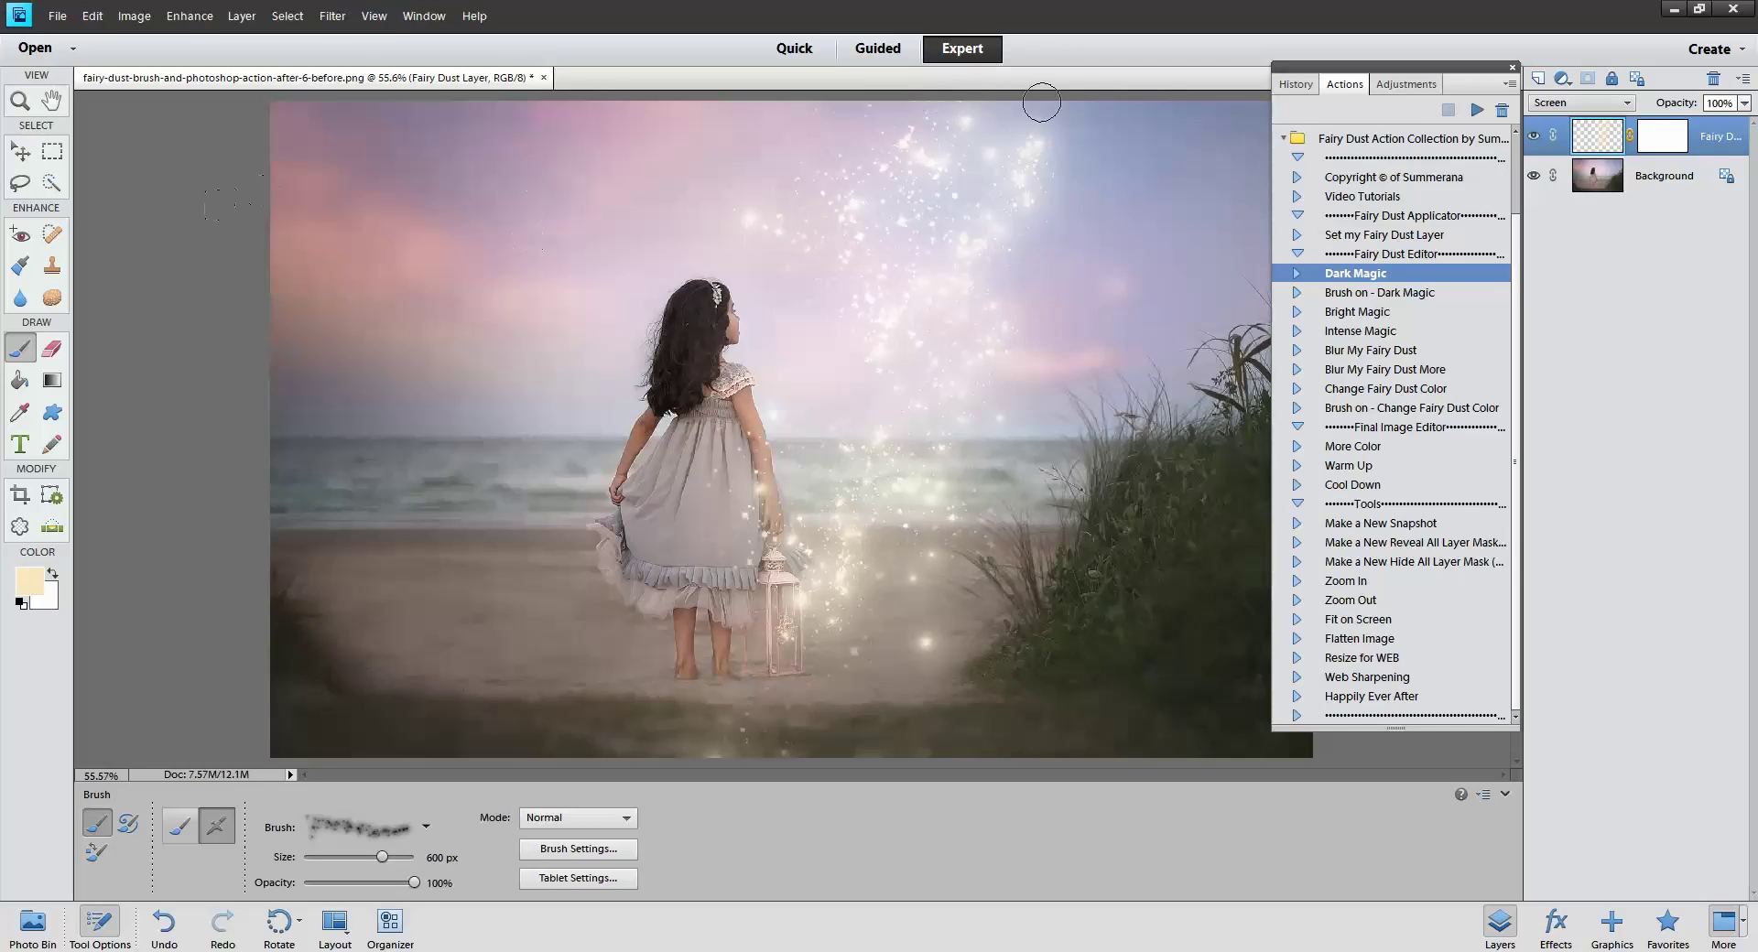
left_click(1086, 157)
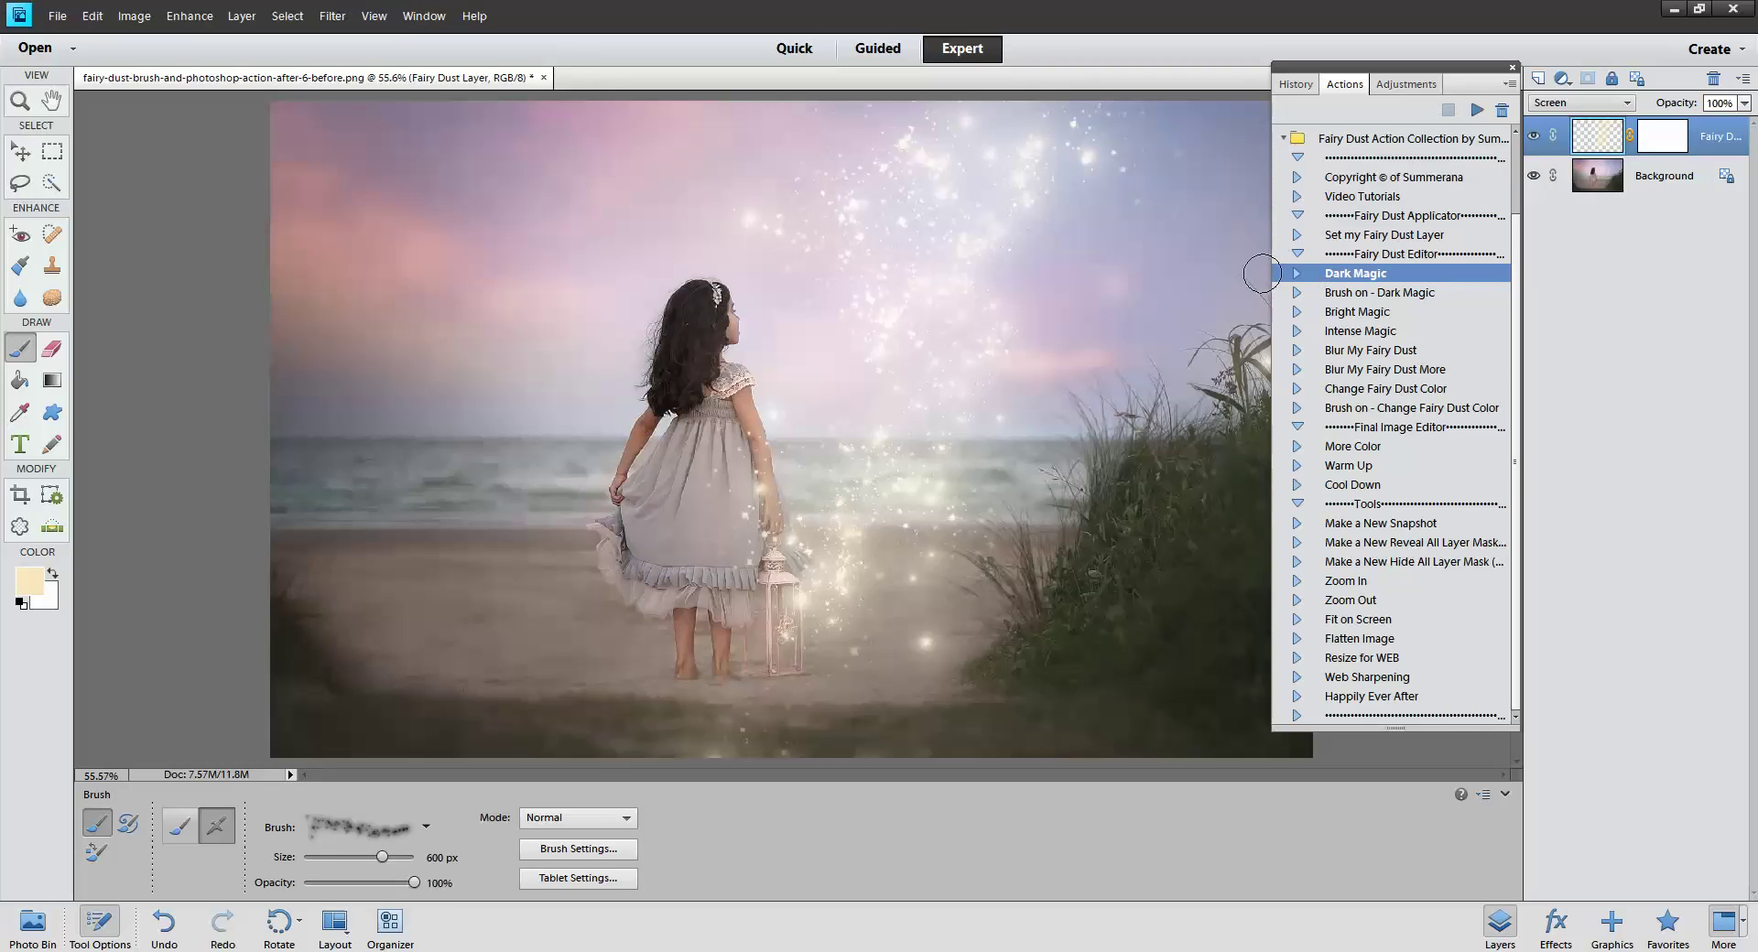
left_click(1396, 292)
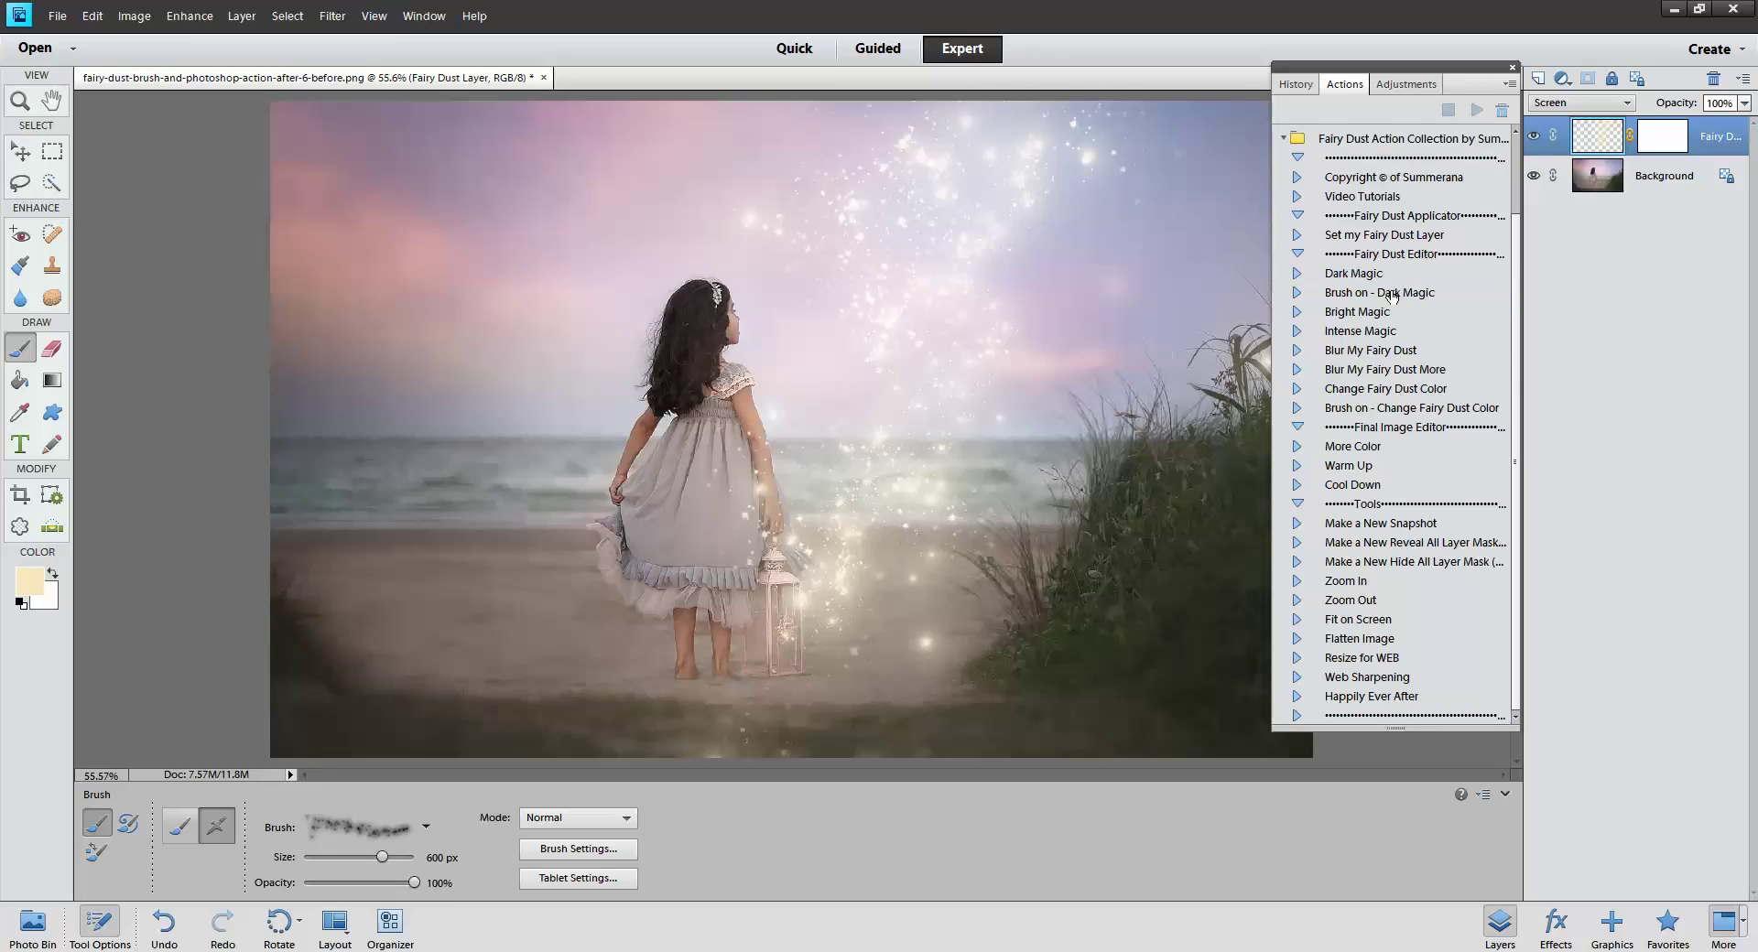
Run the Brush on - Dark Magic action through its messages
left_click(1478, 112)
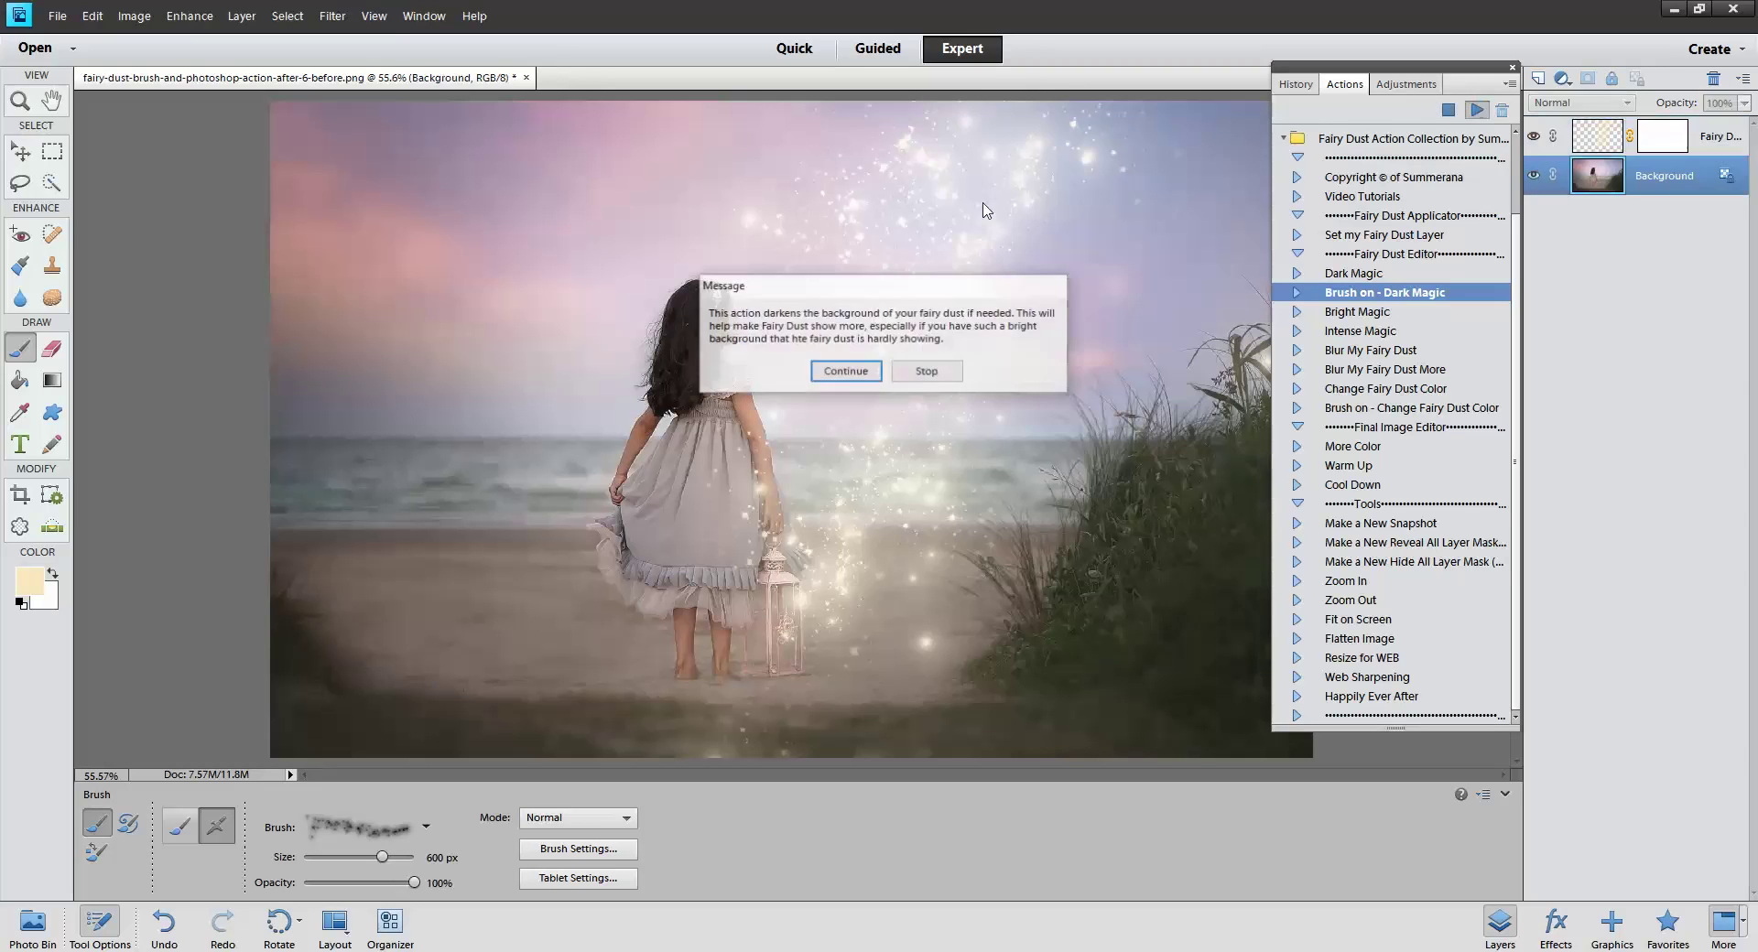
left_click(837, 374)
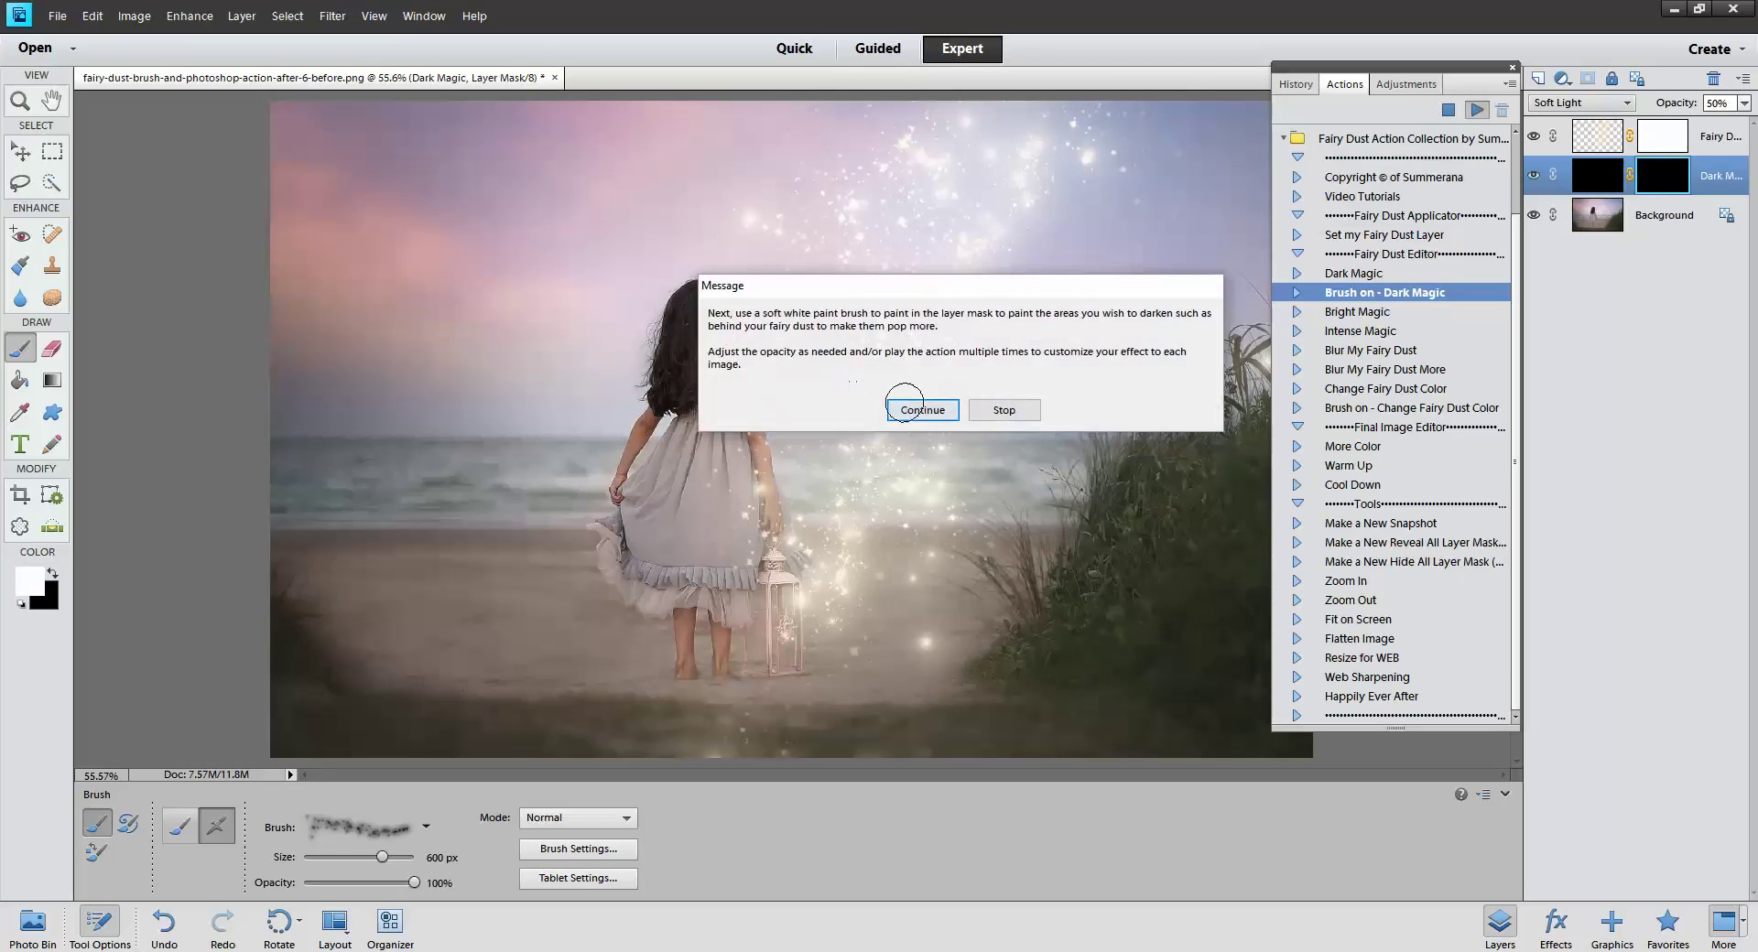
left_click(907, 410)
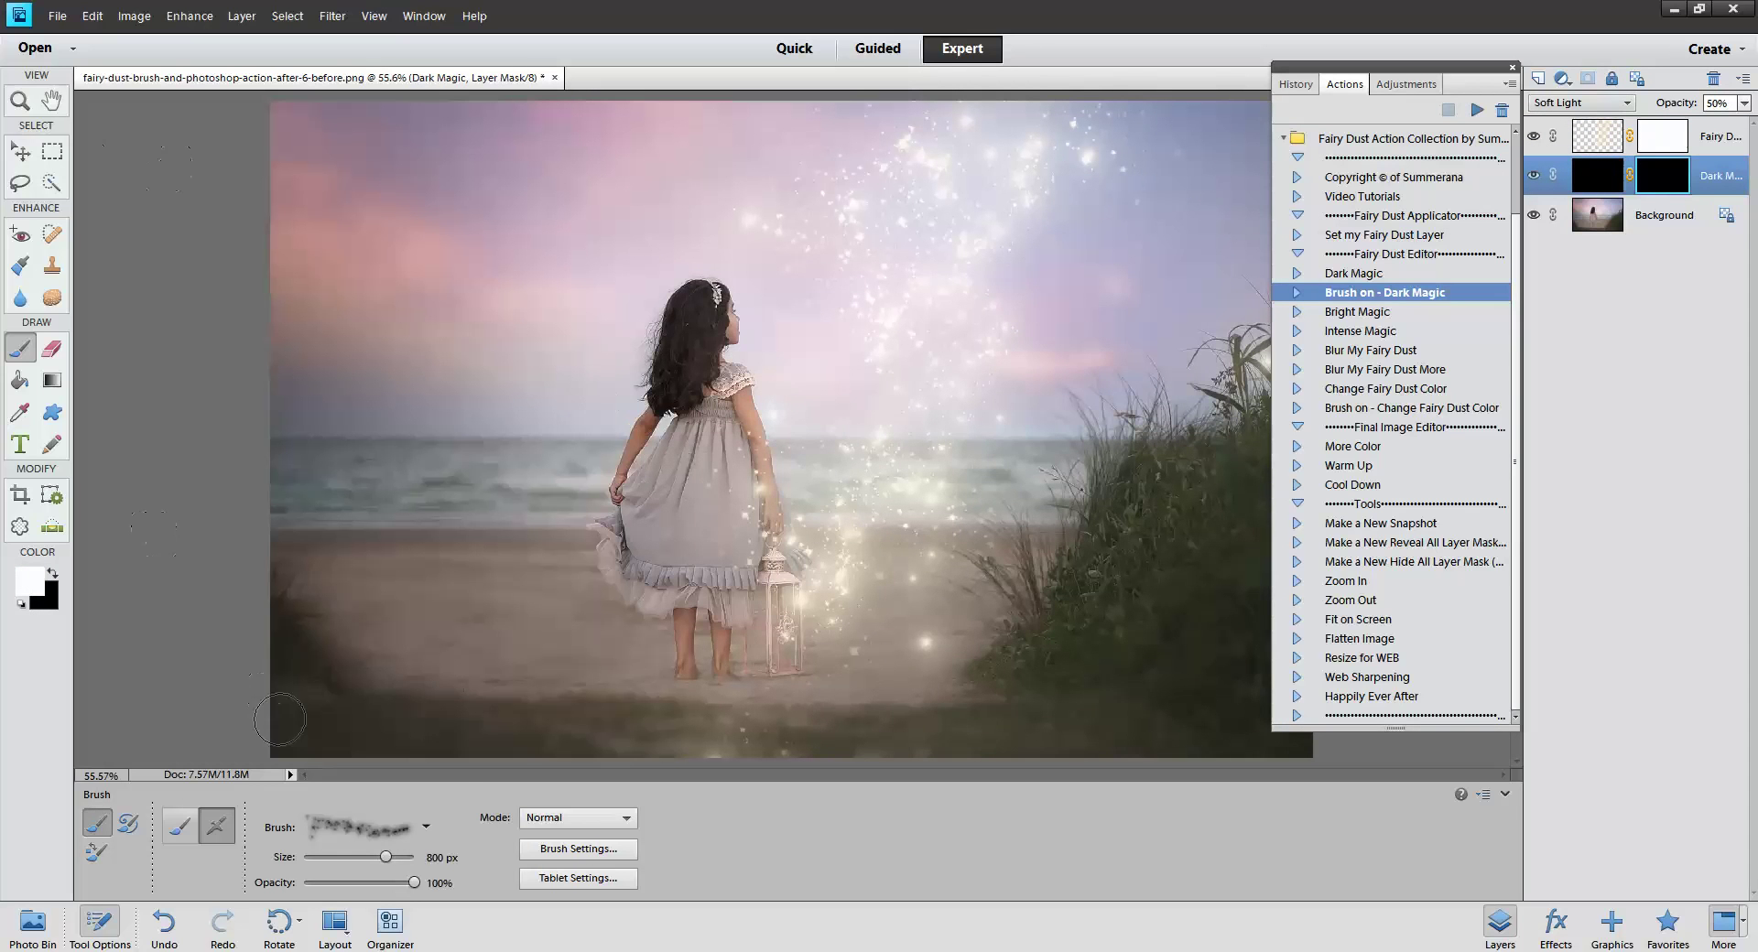
Choose a soft round brush from Default Brushes with 2% hardness
left_click(426, 827)
left_click(425, 616)
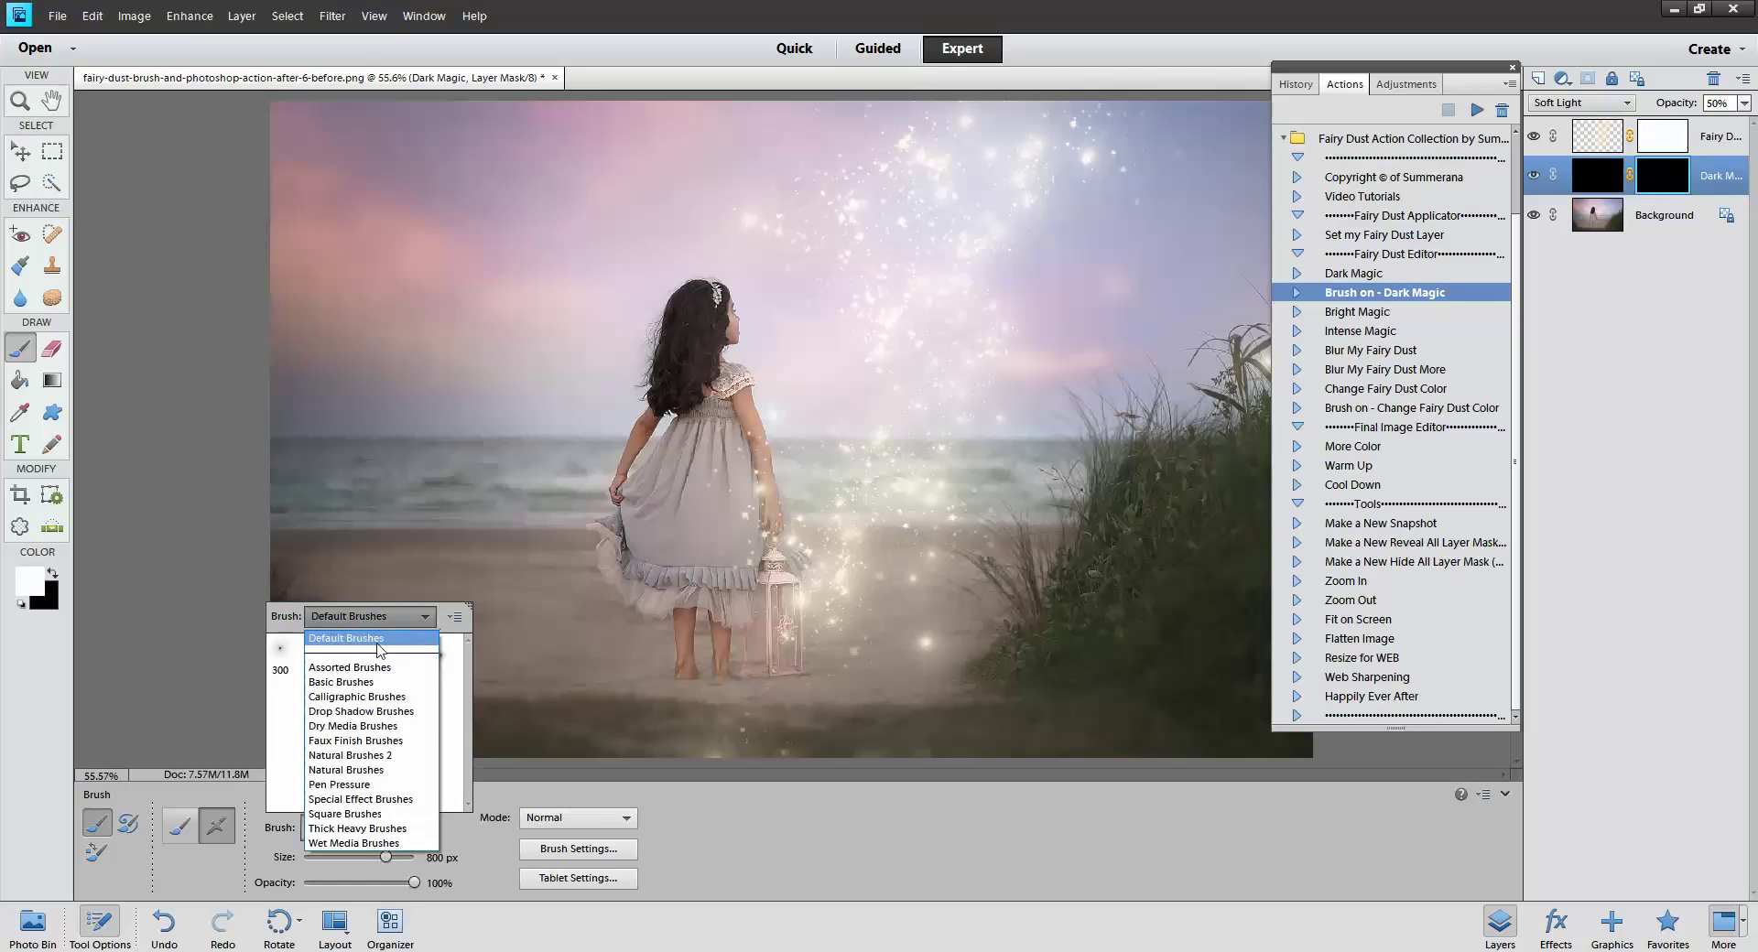
left_click(380, 654)
left_click(339, 664)
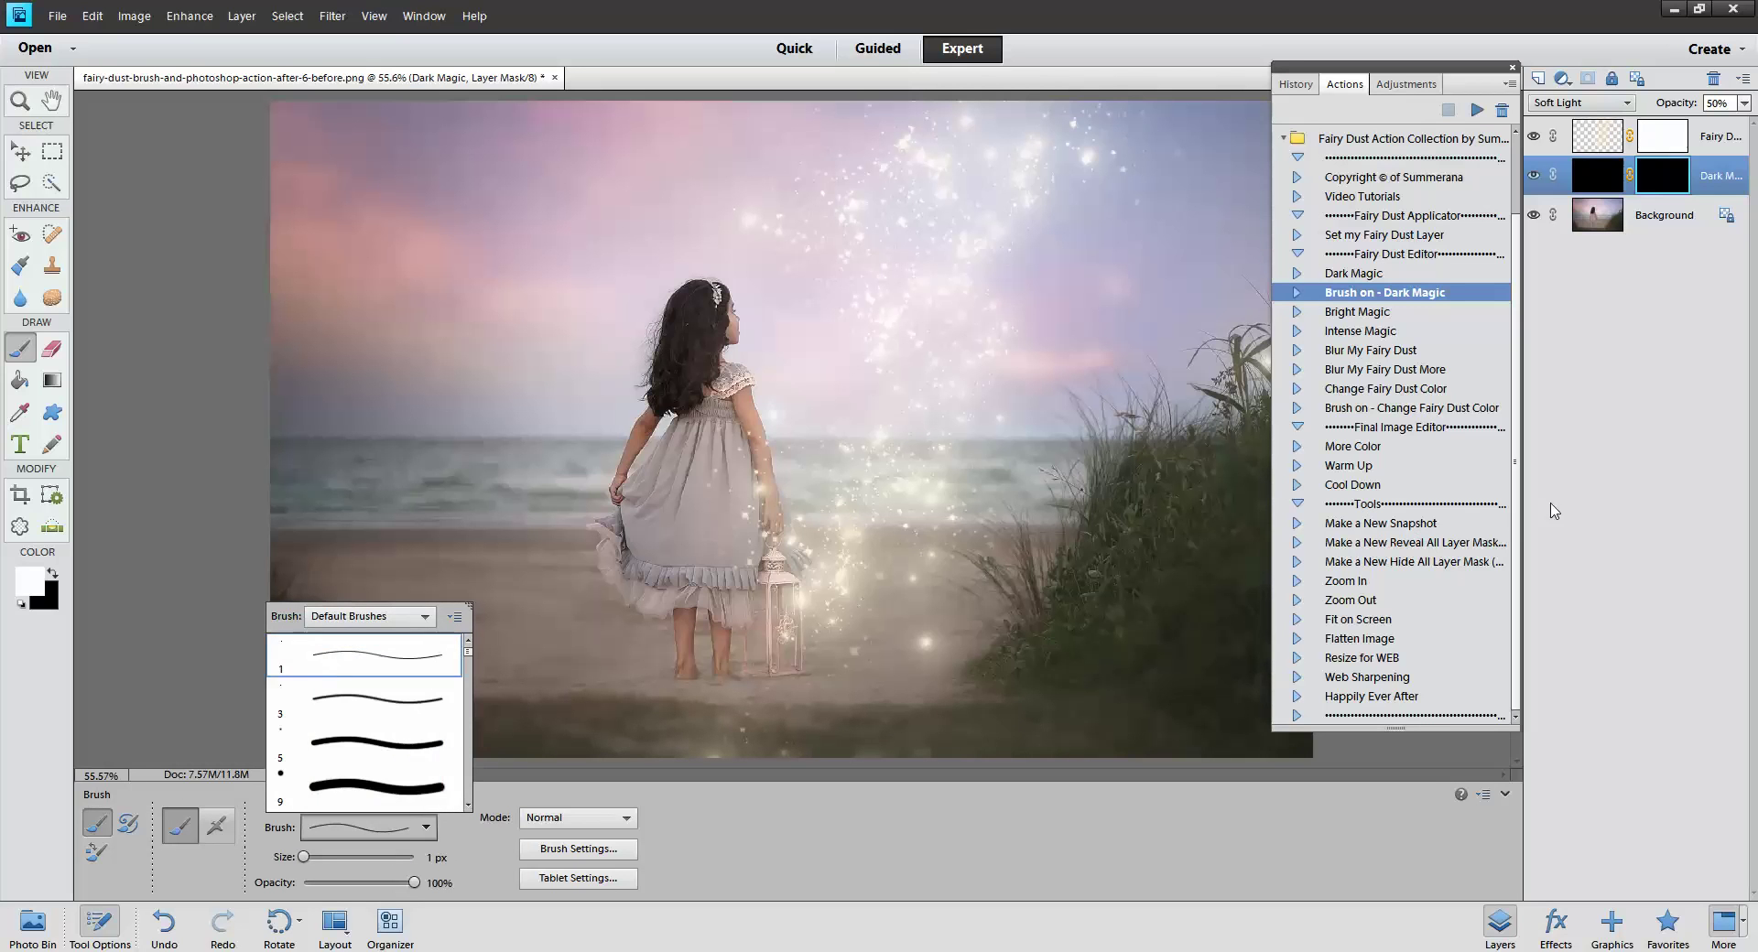
left_click(795, 567)
key("bracketright")
key("bracketright")
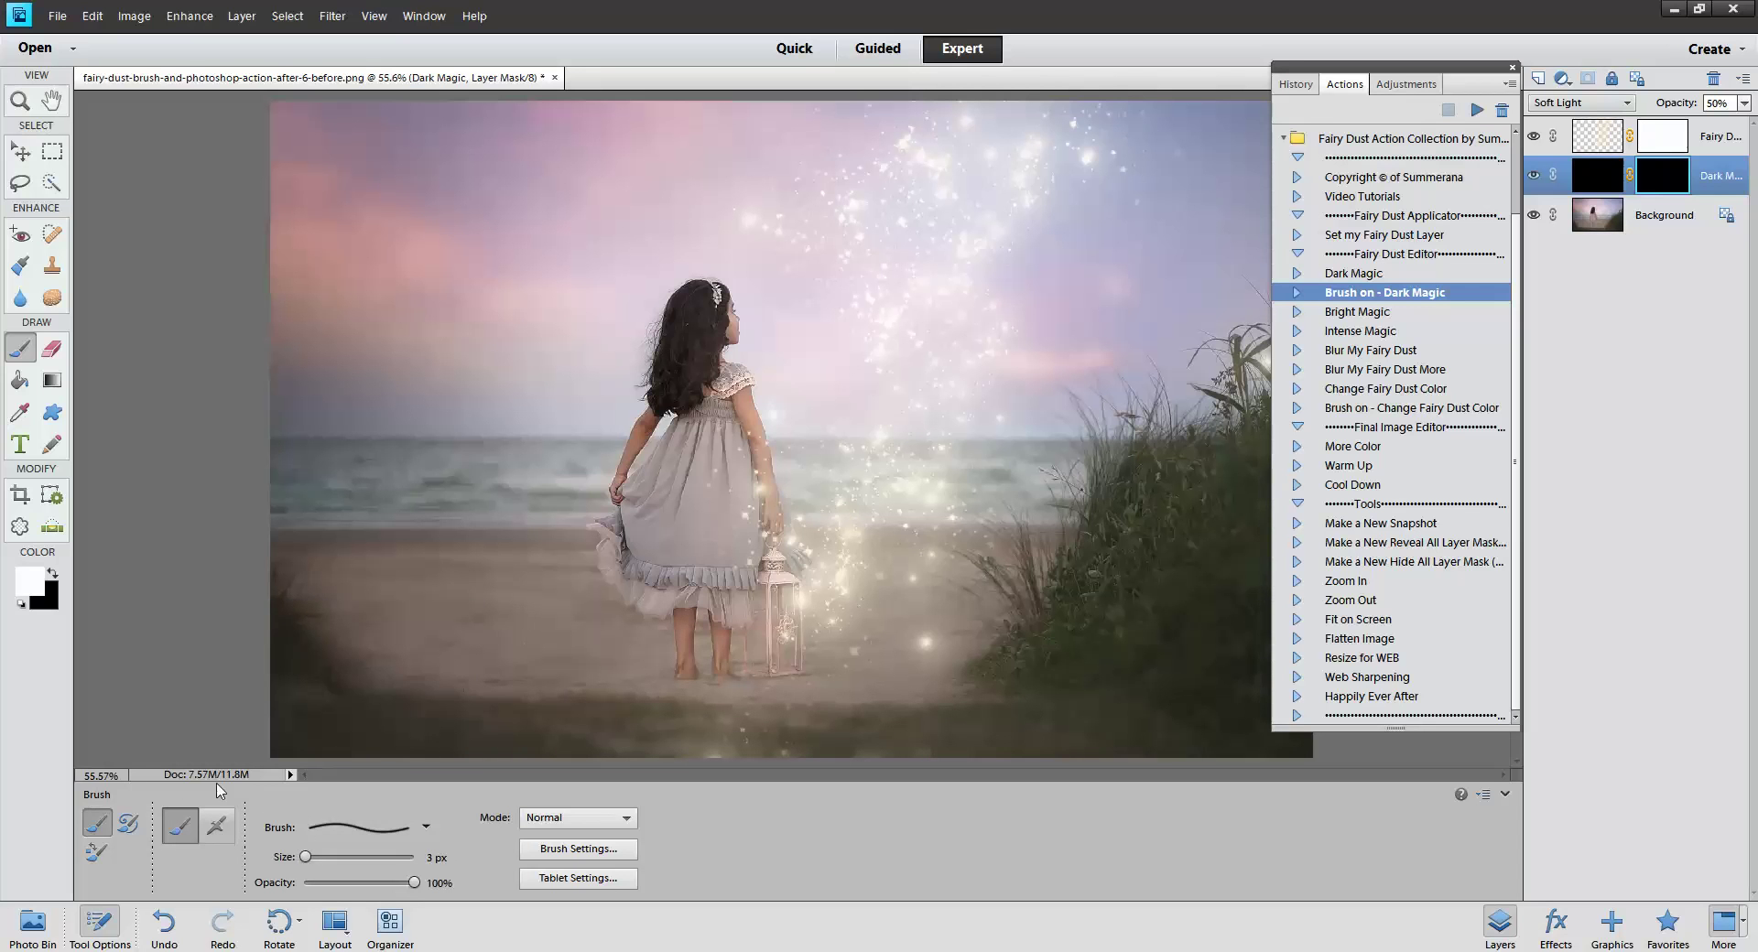
left_click(563, 850)
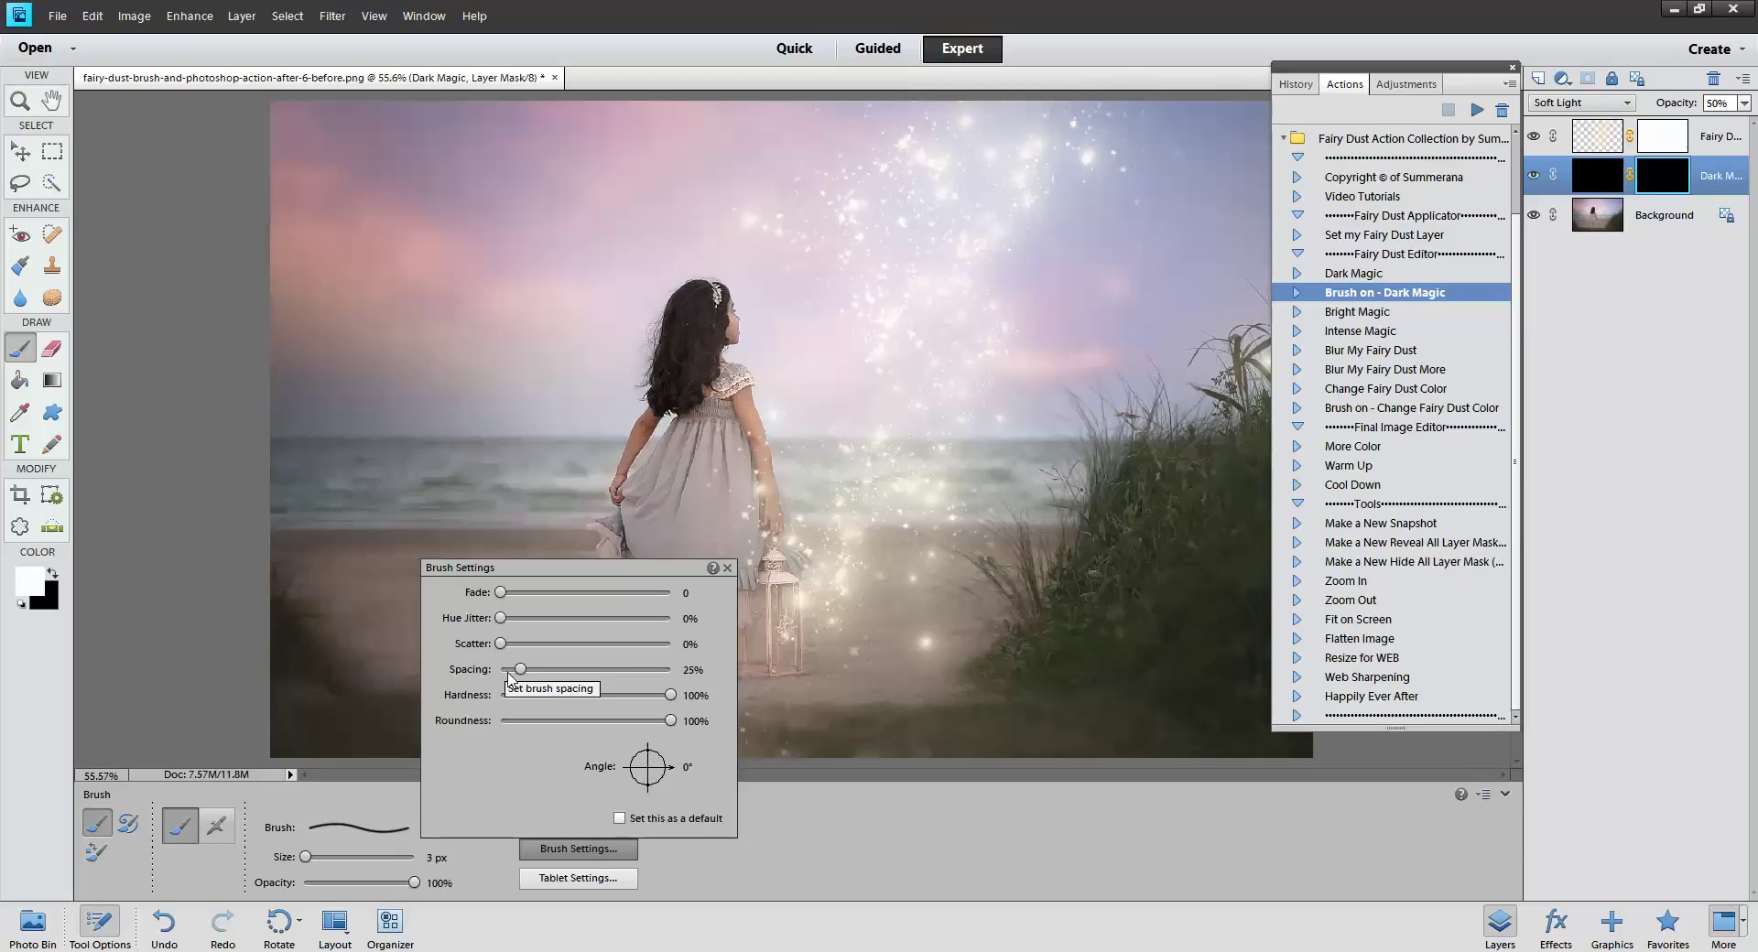
left_click_drag(671, 695, 506, 697)
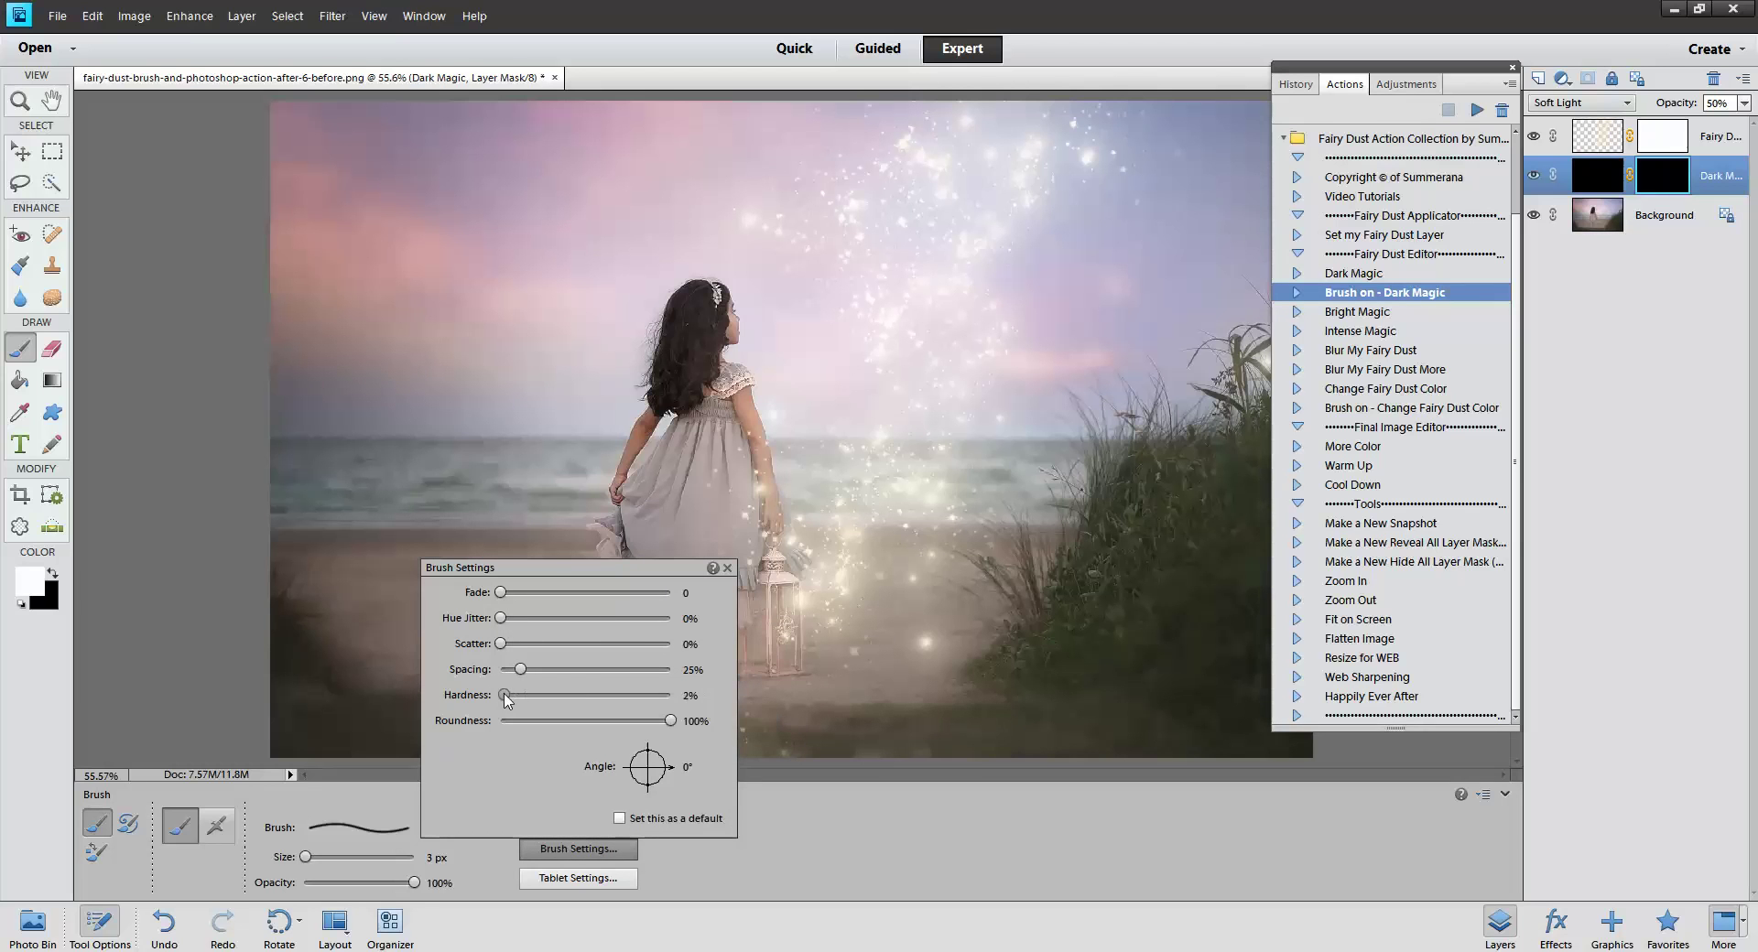
left_click(903, 823)
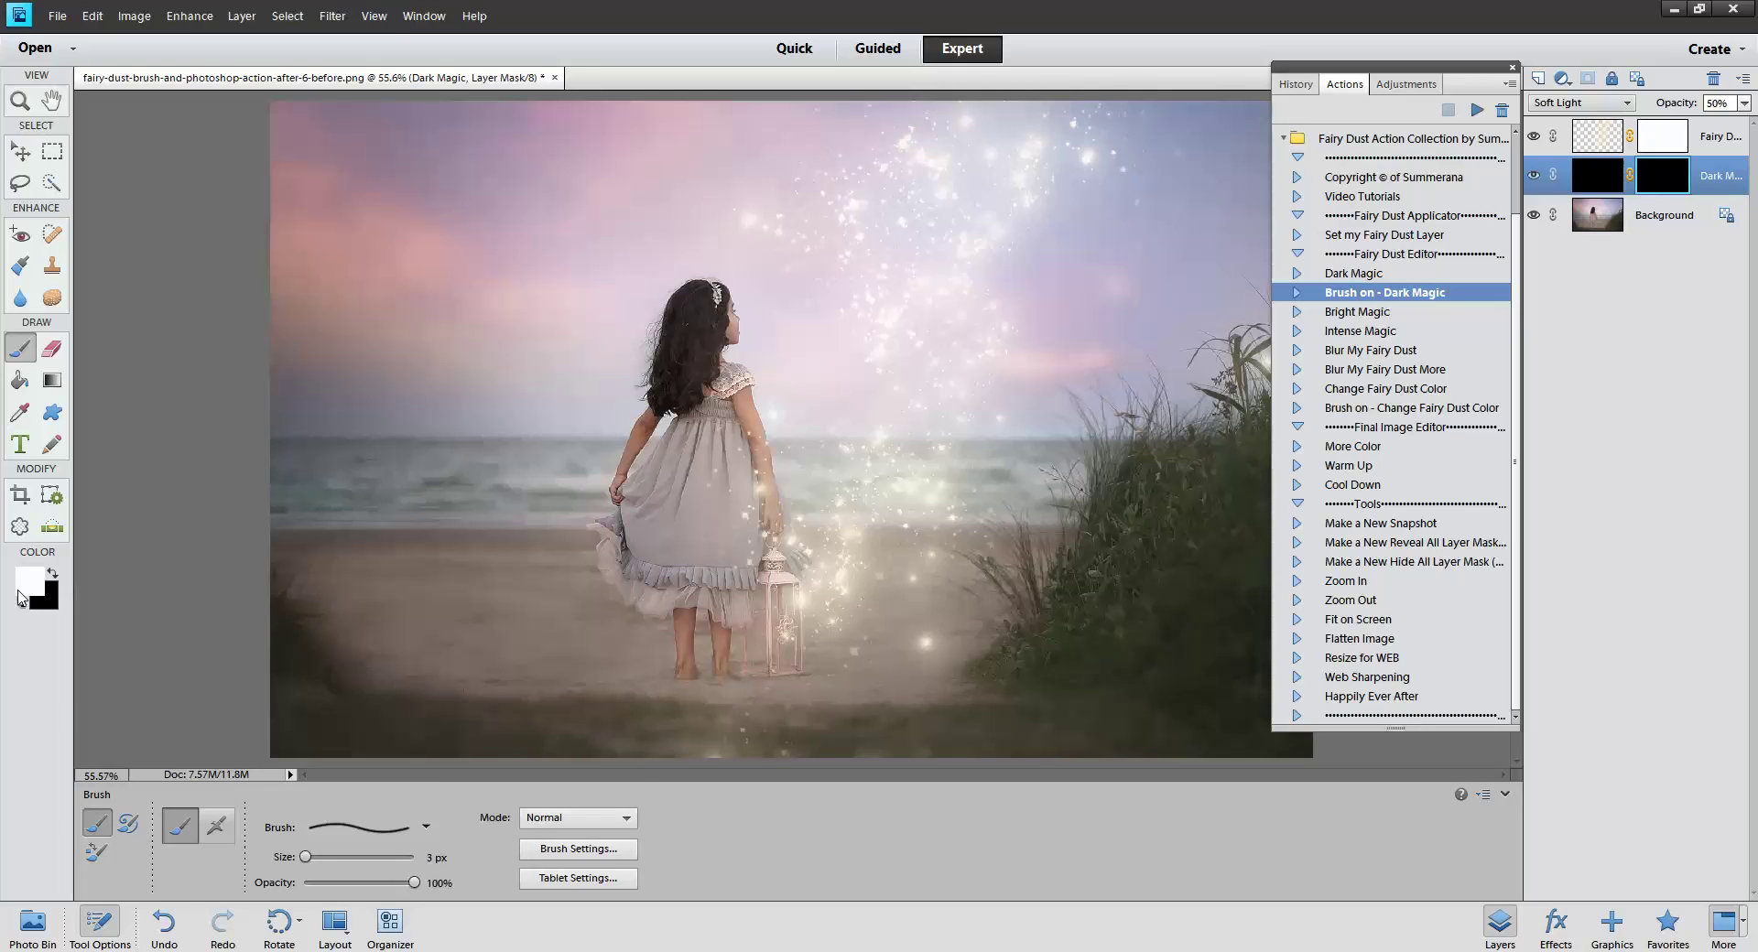
Paint the Dark Magic mask over the sky and sea at 800 px, then compare by hiding layers
left_click(20, 590)
left_click(1683, 403)
key("bracketright")
key("bracketright")
key("bracketright")
key("bracketright")
key("bracketright")
key("bracketright")
key("bracketright")
key("bracketright")
key("bracketright")
key("bracketright")
key("bracketright")
key("bracketright")
key("bracketright")
key("bracketright")
key("bracketright")
key("bracketright")
key("bracketright")
key("bracketright")
key("bracketright")
key("bracketright")
left_click(864, 526)
key("bracketright")
key("bracketright")
key("bracketright")
key("bracketright")
key("bracketright")
key("bracketright")
key("bracketright")
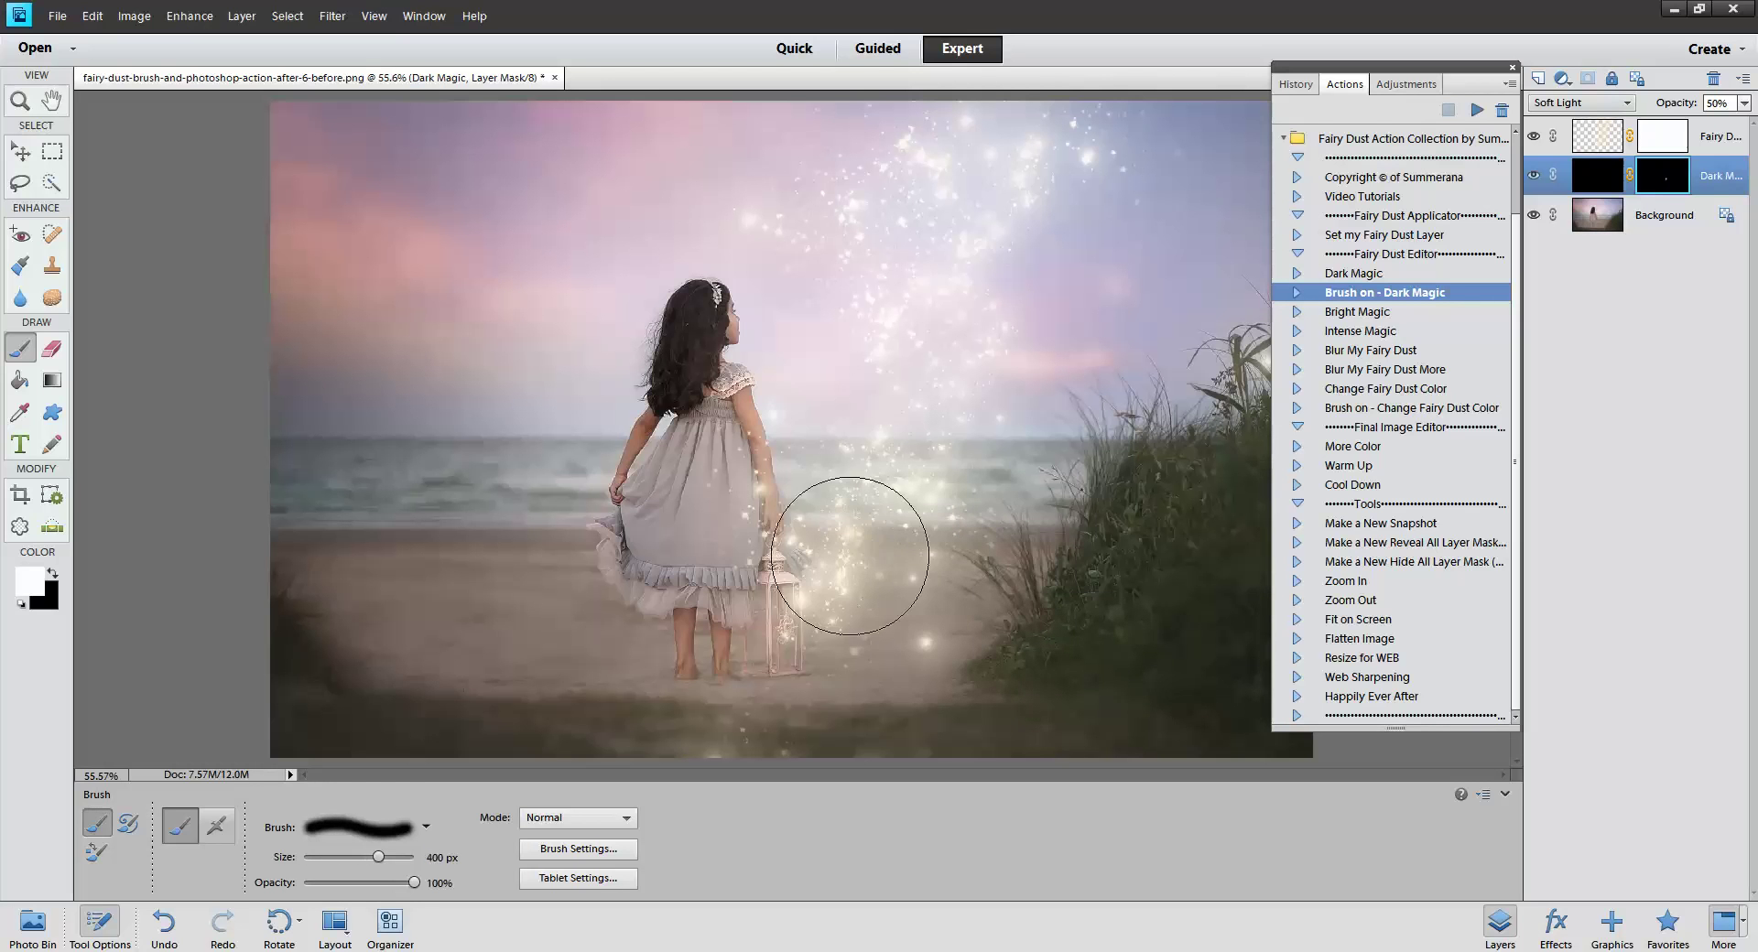
mouse_move(890, 359)
left_mouse_down()
mouse_move(820, 157)
mouse_move(981, 184)
mouse_move(840, 400)
mouse_move(829, 131)
mouse_move(922, 287)
mouse_move(522, 156)
mouse_move(863, 294)
mouse_move(522, 397)
mouse_move(1090, 550)
mouse_move(448, 714)
left_mouse_up()
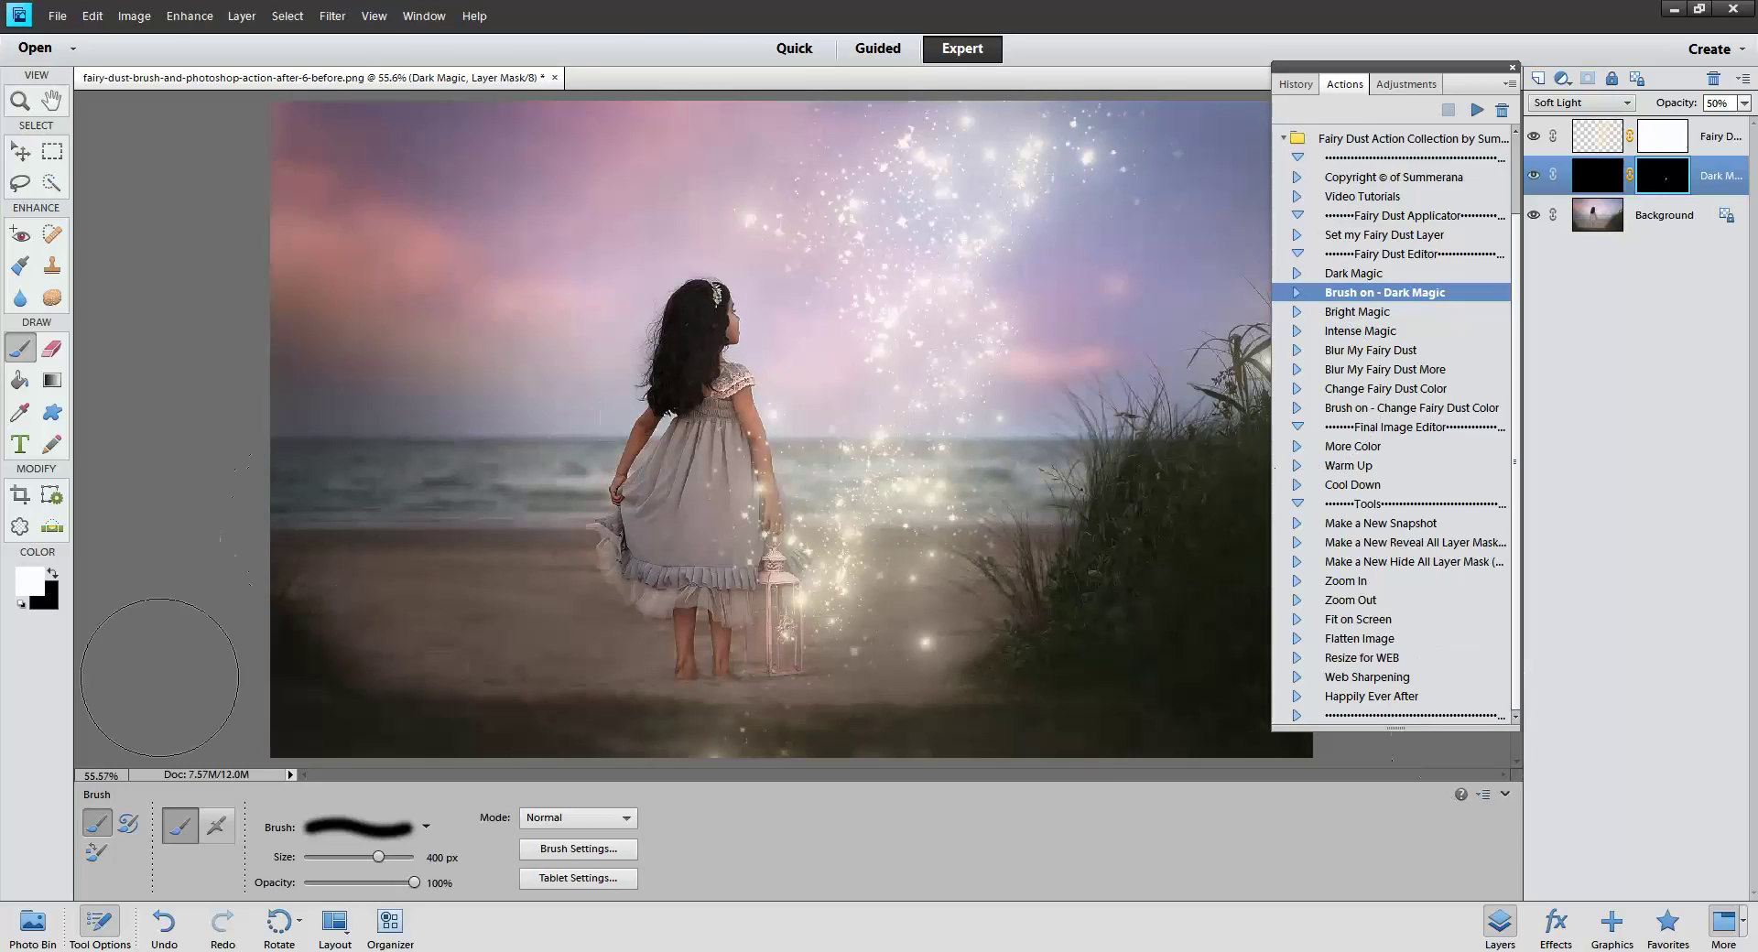
left_click(92, 16)
left_click(128, 25)
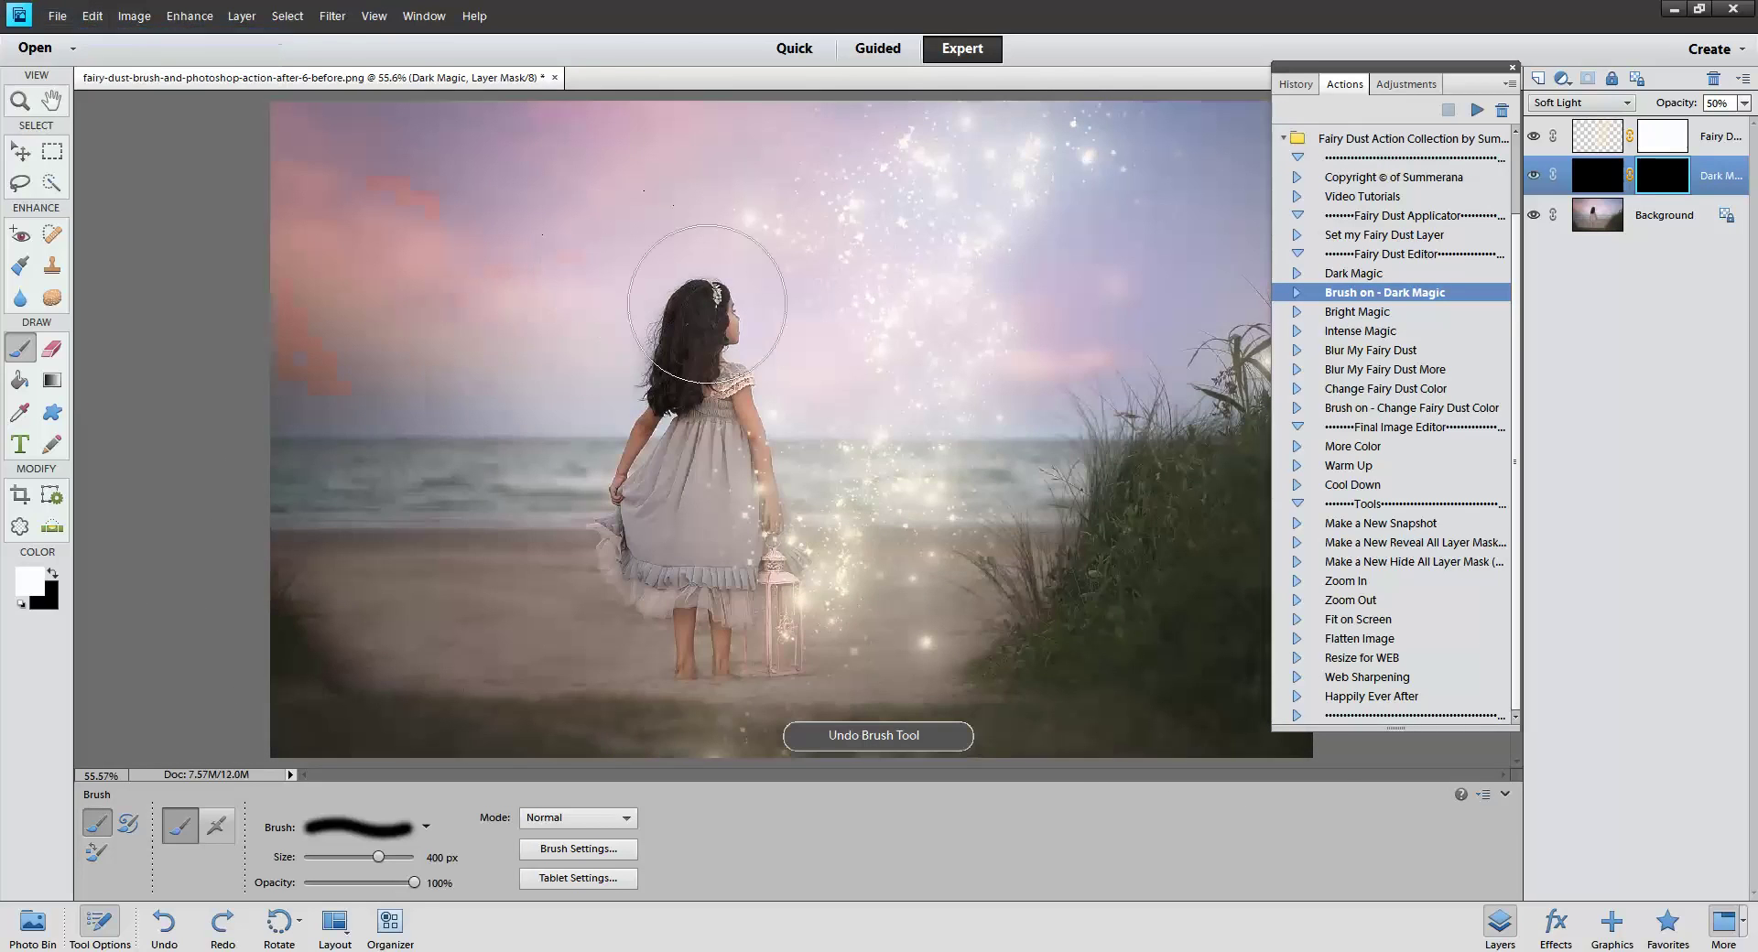
key("bracketright")
key("bracketright")
key("bracketright")
key("bracketright")
mouse_move(874, 254)
left_mouse_down()
mouse_move(871, 204)
mouse_move(910, 188)
mouse_move(893, 540)
mouse_move(911, 216)
mouse_move(851, 157)
mouse_move(985, 276)
left_mouse_up()
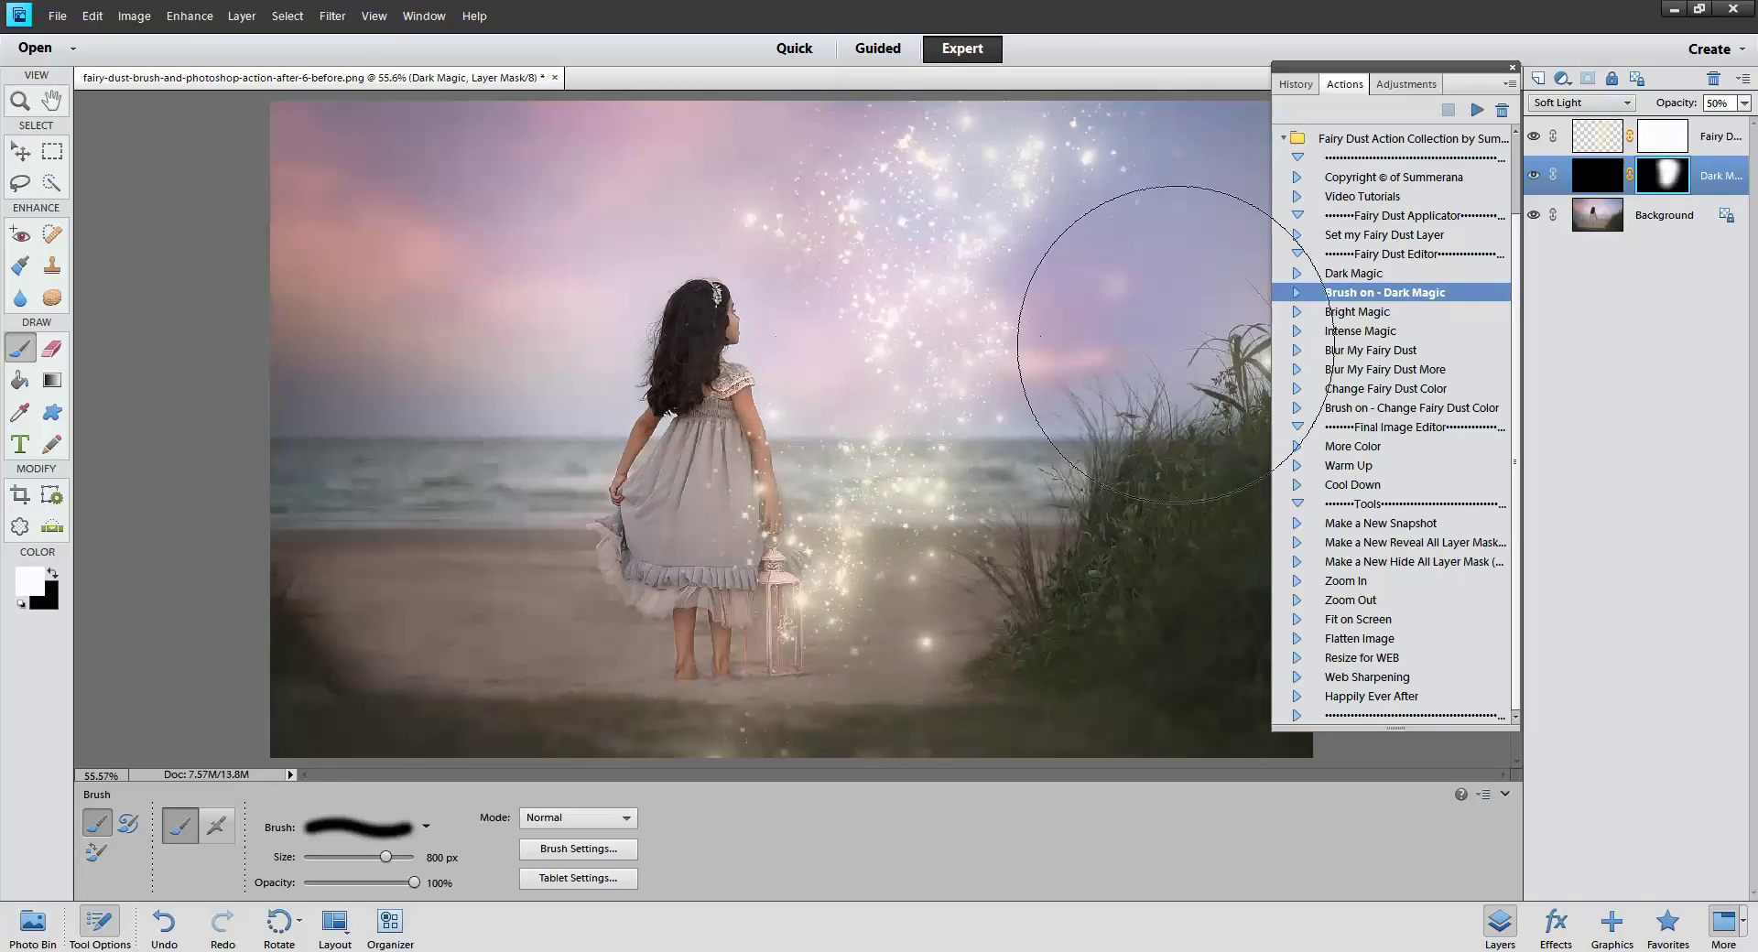
left_click(1533, 175)
left_click(1534, 137)
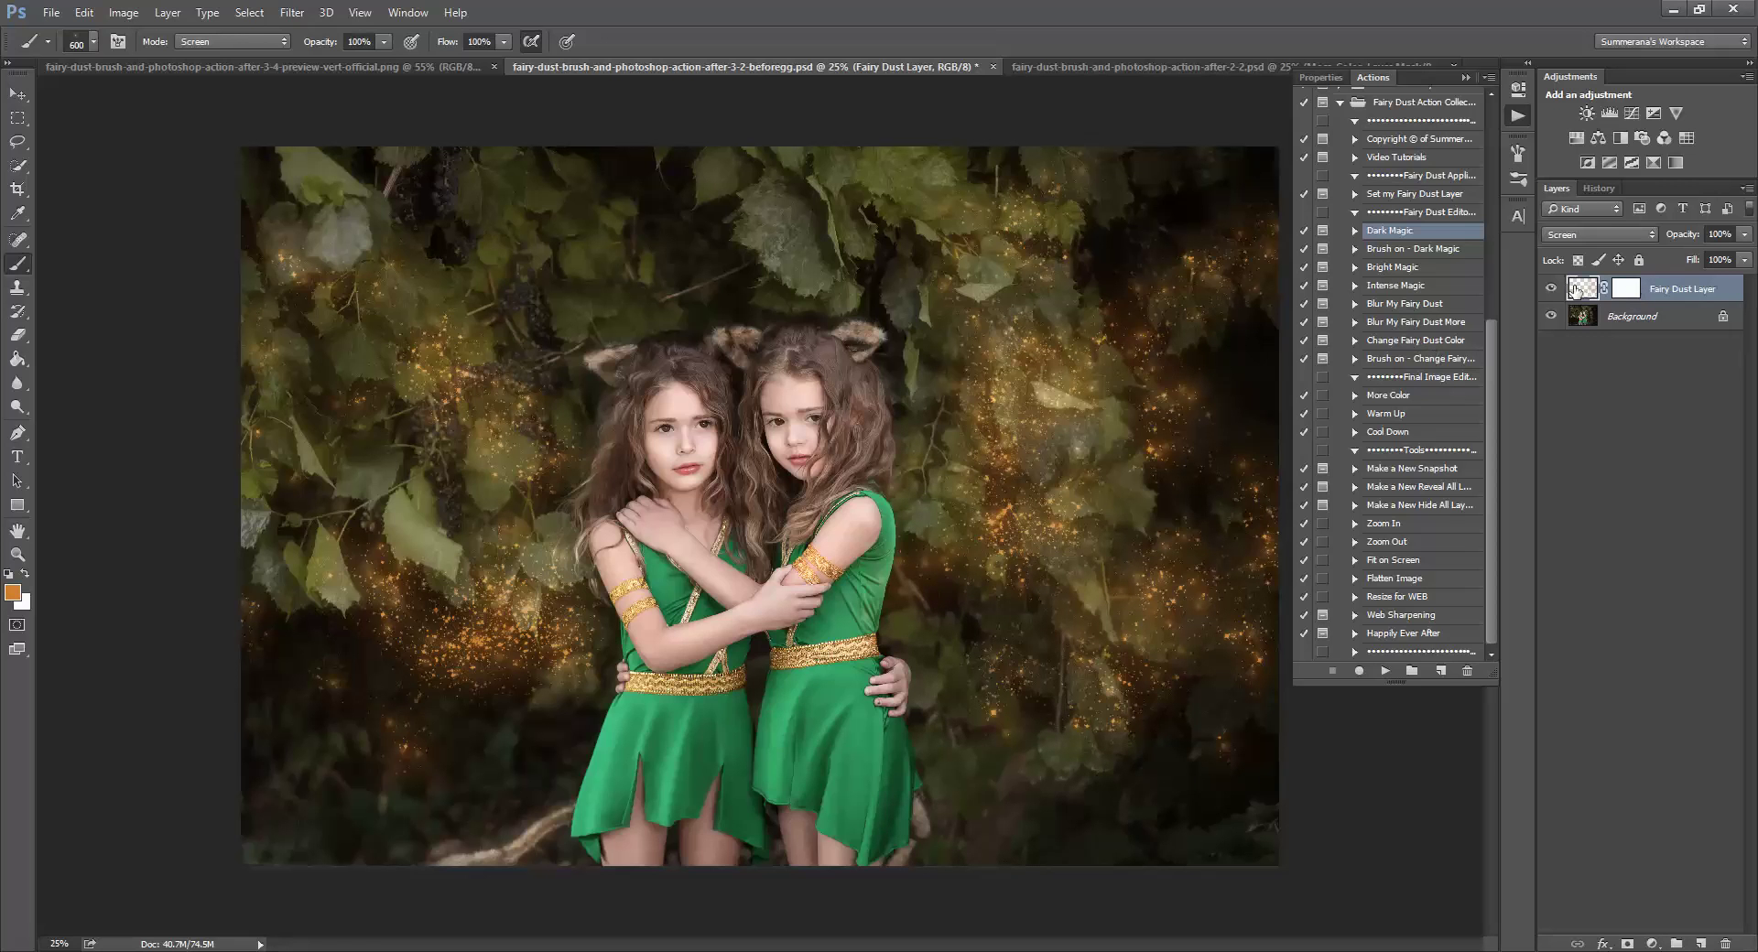
Run the Bright Magic action and lower the Fairy Dust Layer opacity to 91%
left_click(1417, 250)
left_click(1412, 268)
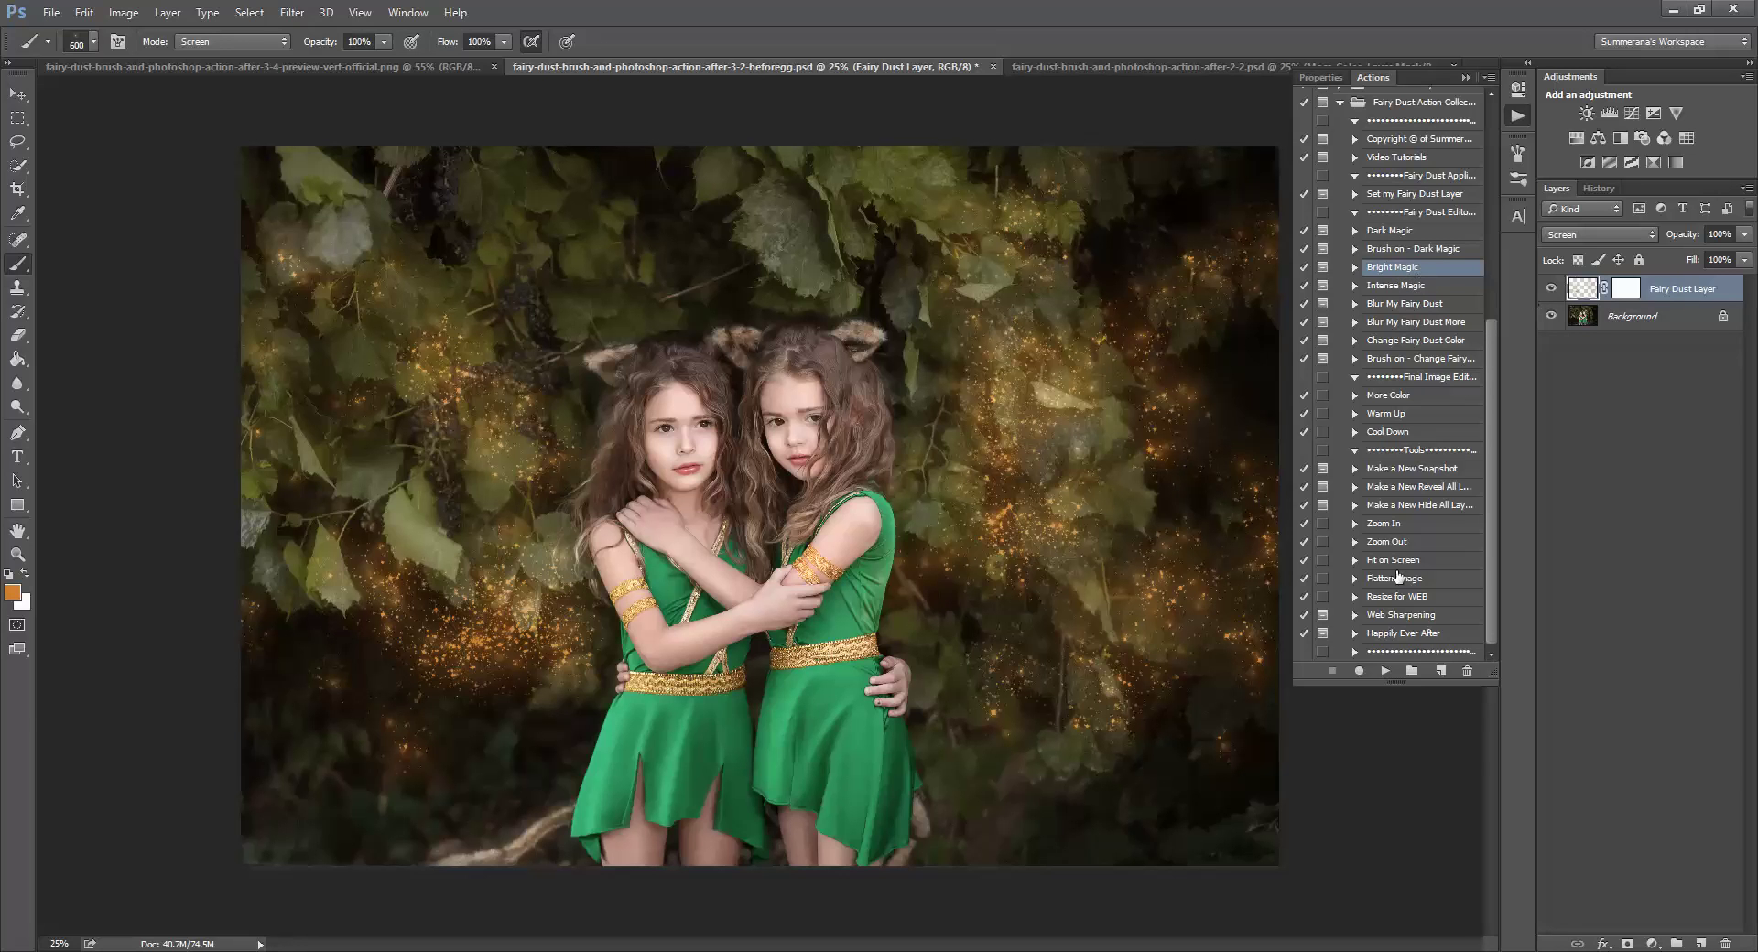
left_click(1384, 671)
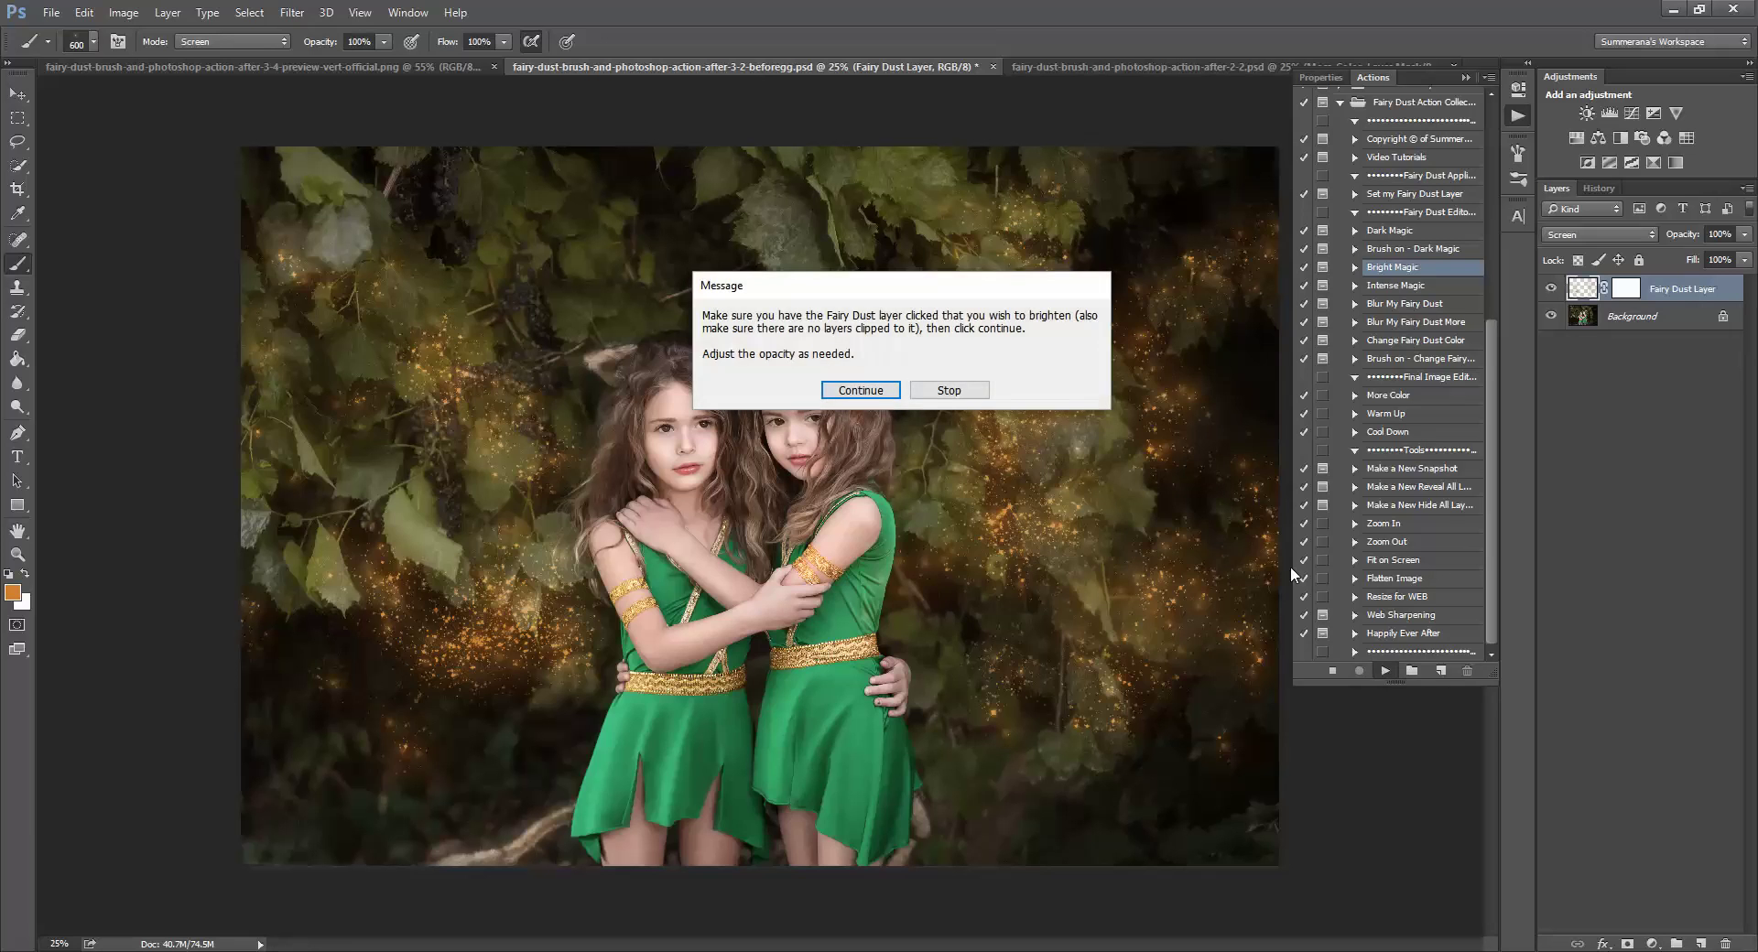
left_click(865, 391)
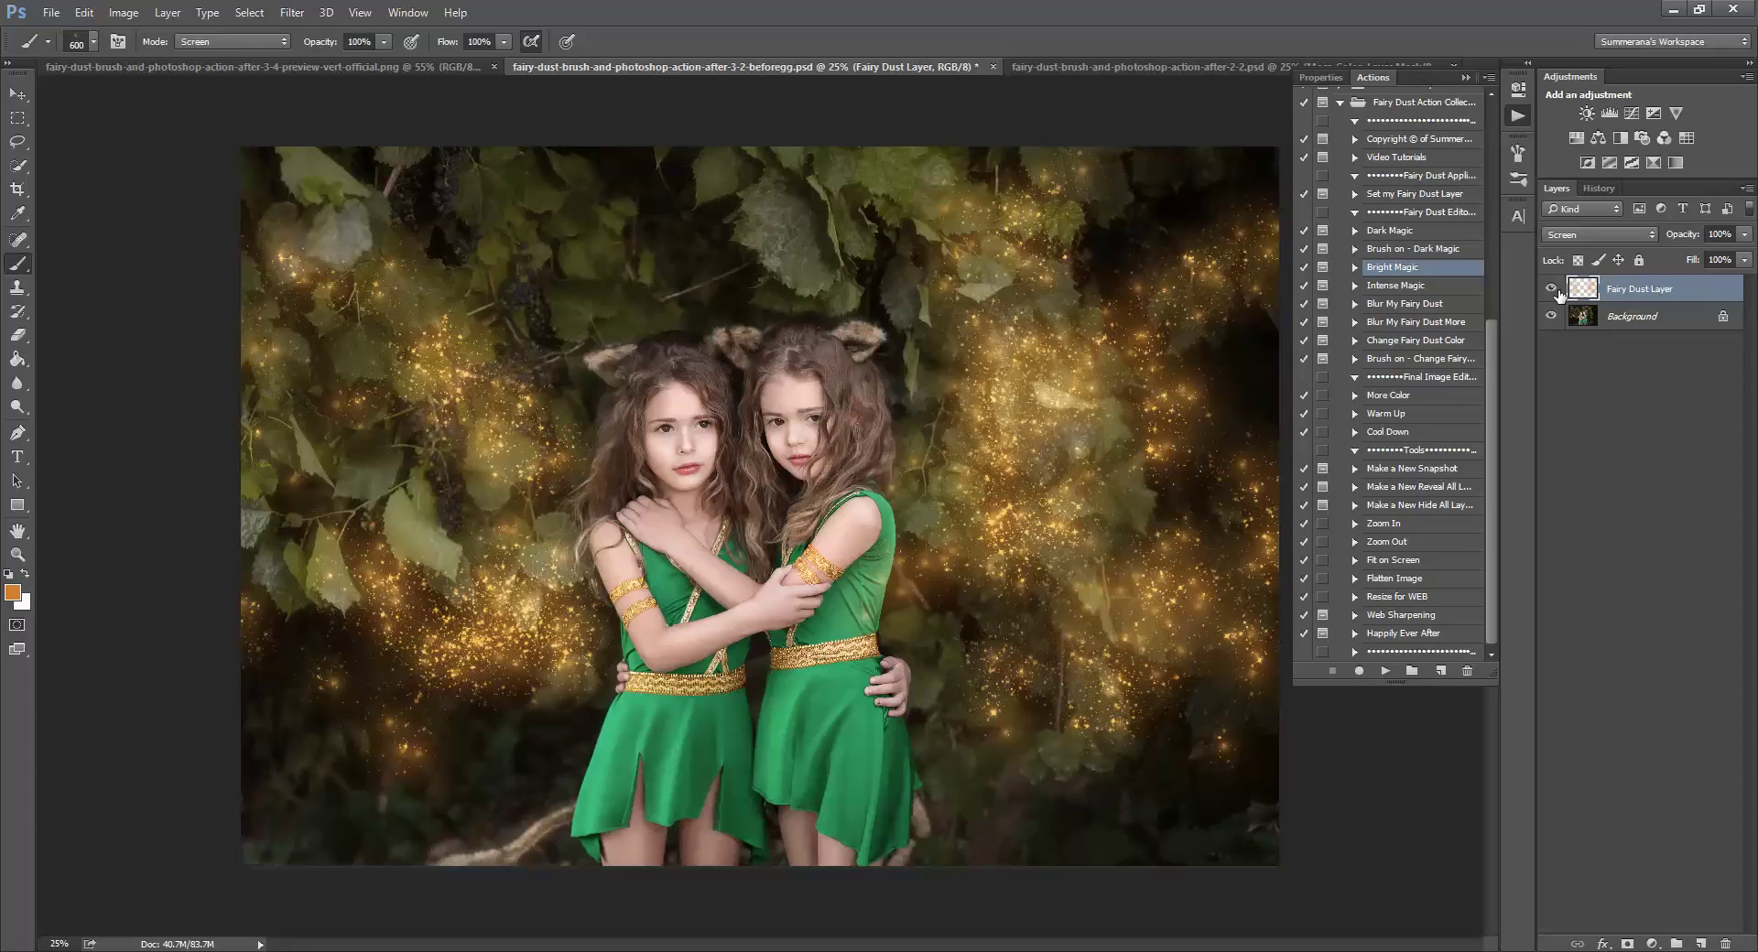
left_click(1745, 234)
left_click_drag(1746, 257, 1738, 260)
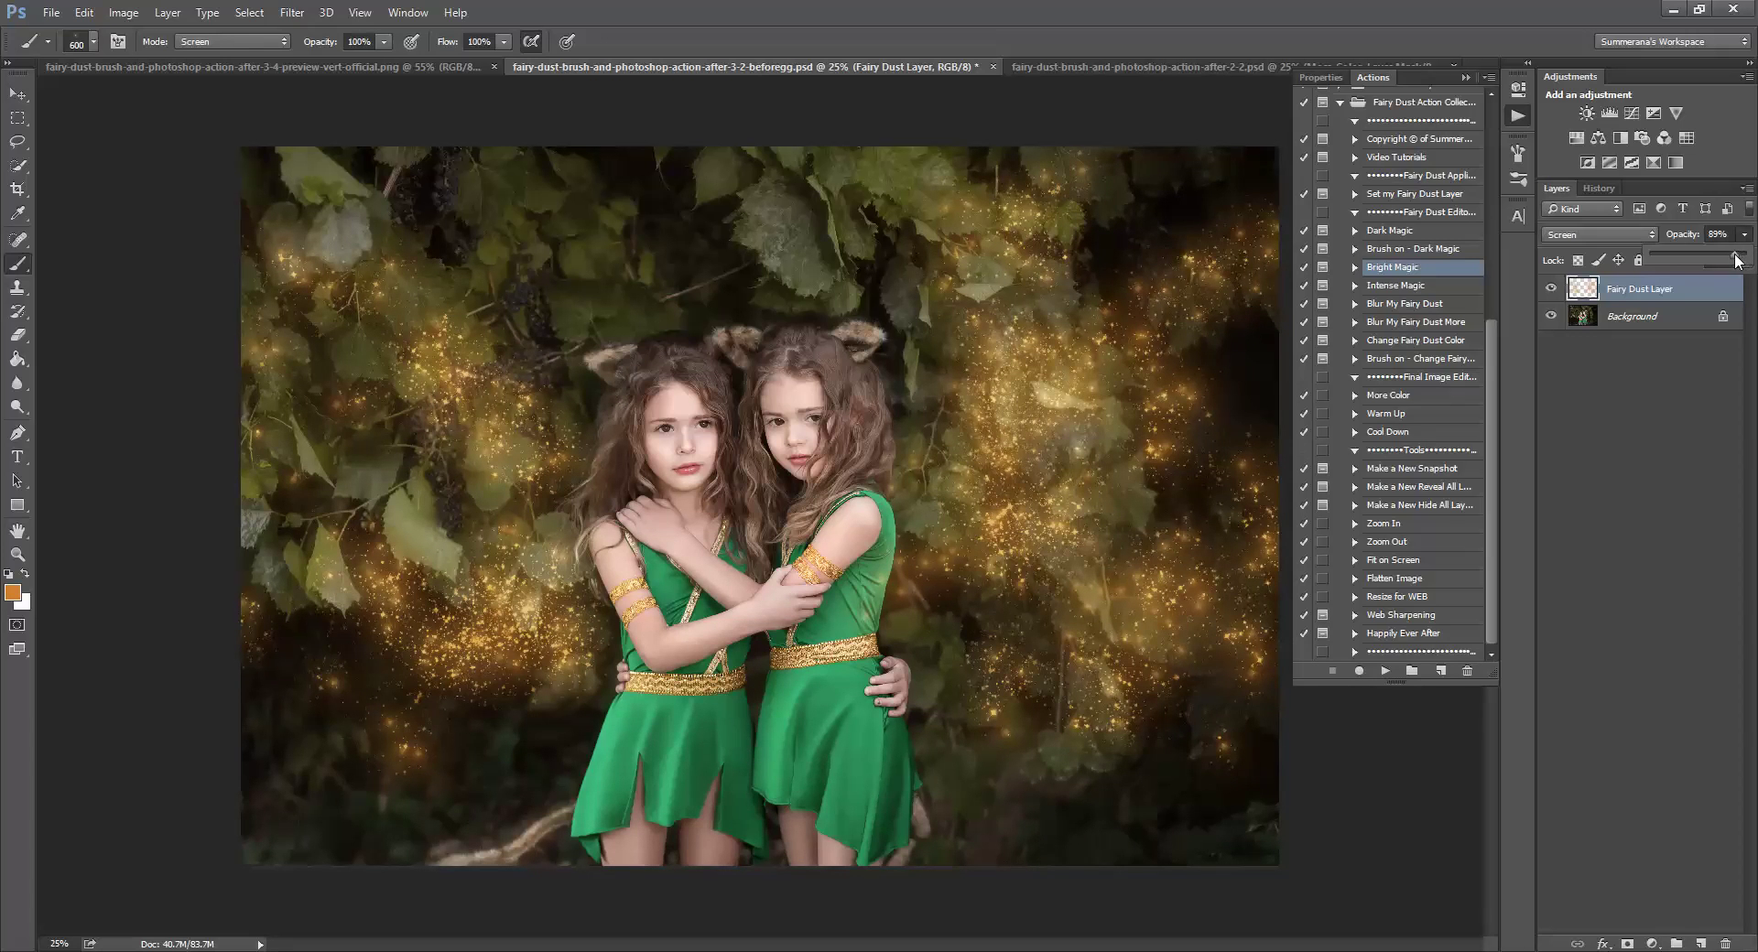
Run Intense Magic through its dialogs and set the new layer's opacity to 19%
left_click(1407, 288)
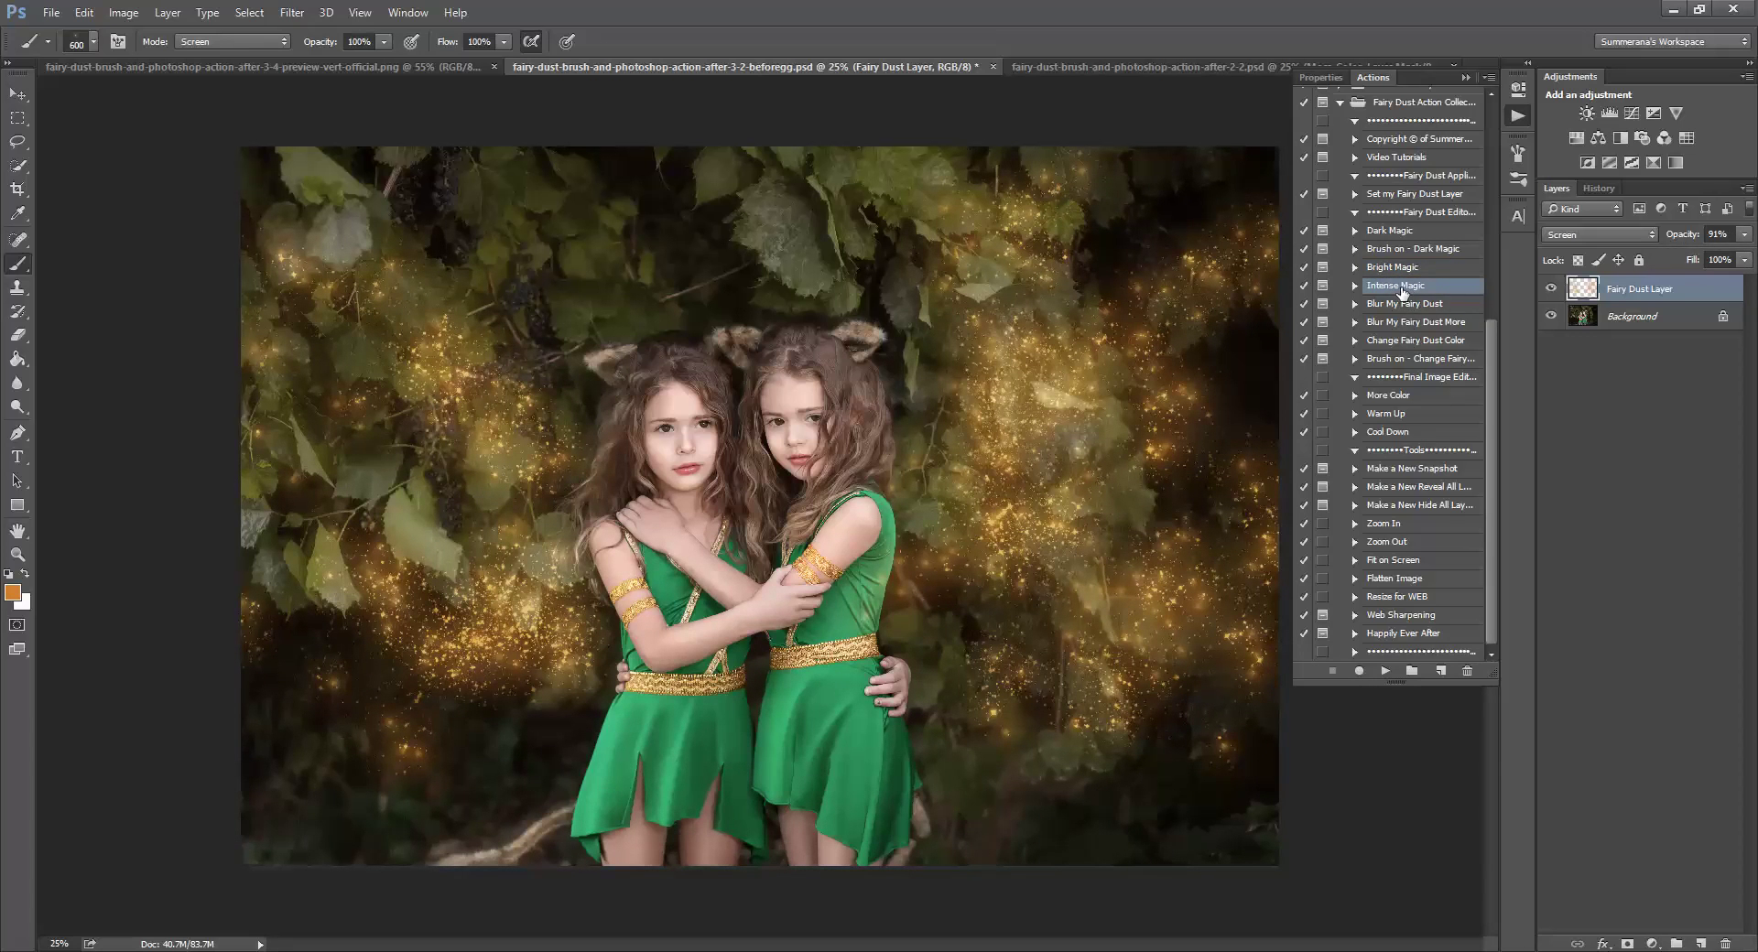
left_click(1386, 671)
left_click(852, 390)
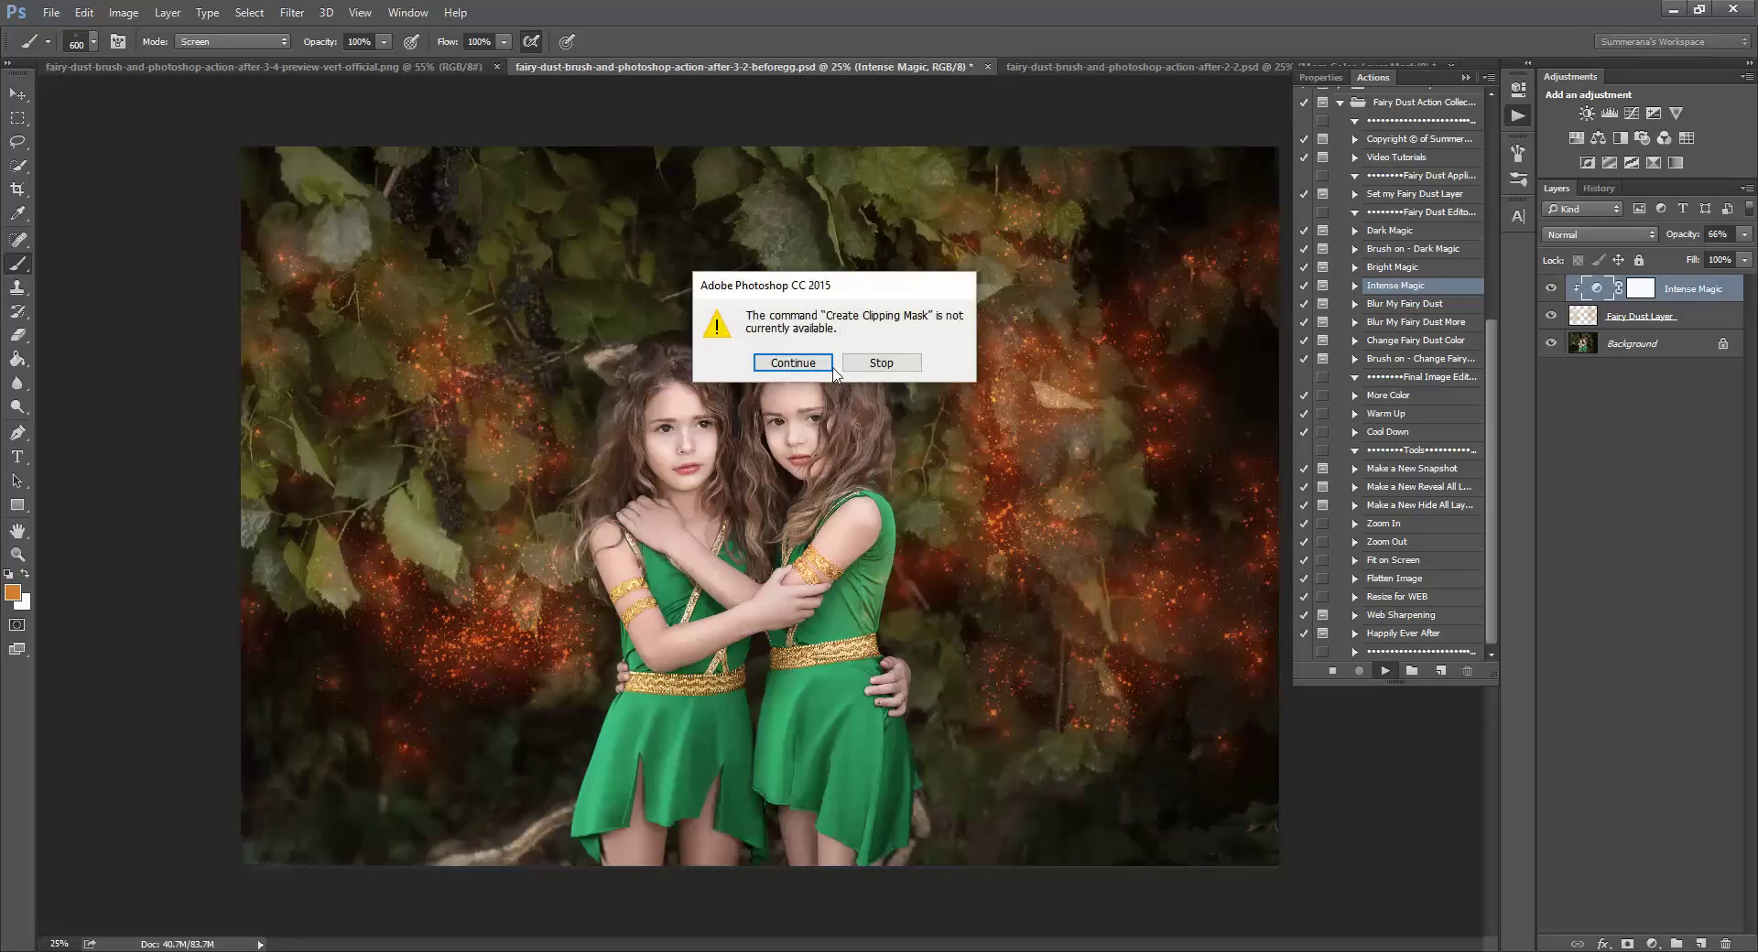
left_click(835, 368)
left_click(1753, 238)
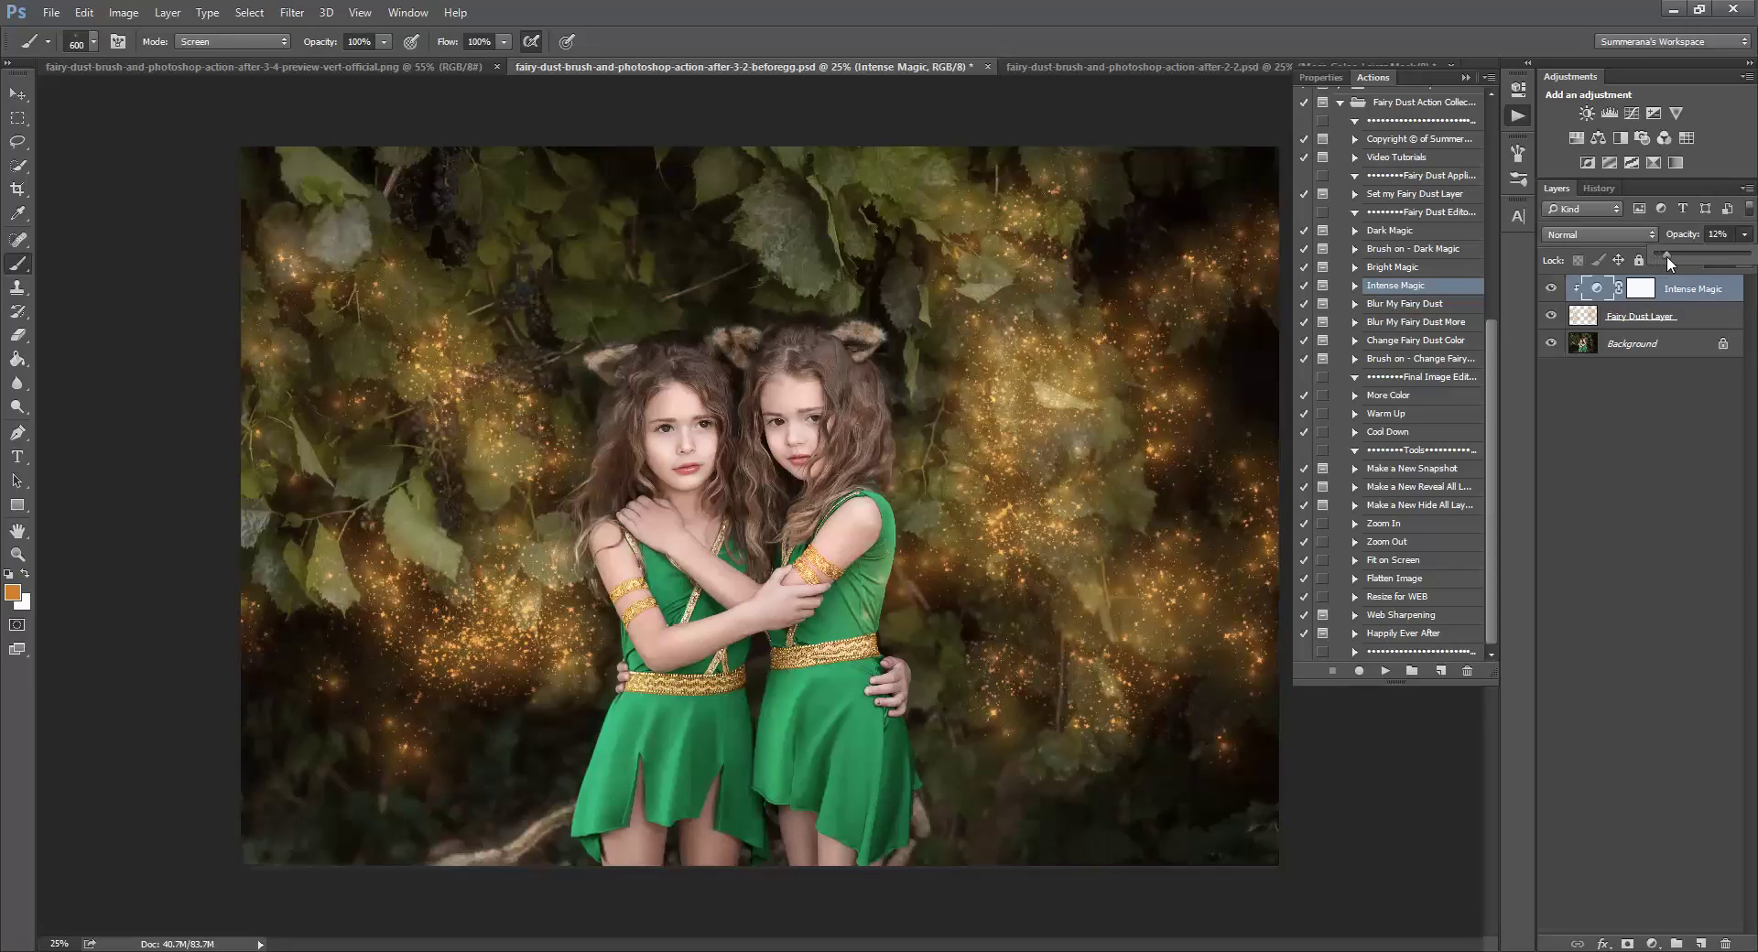
left_click_drag(1666, 257, 1668, 259)
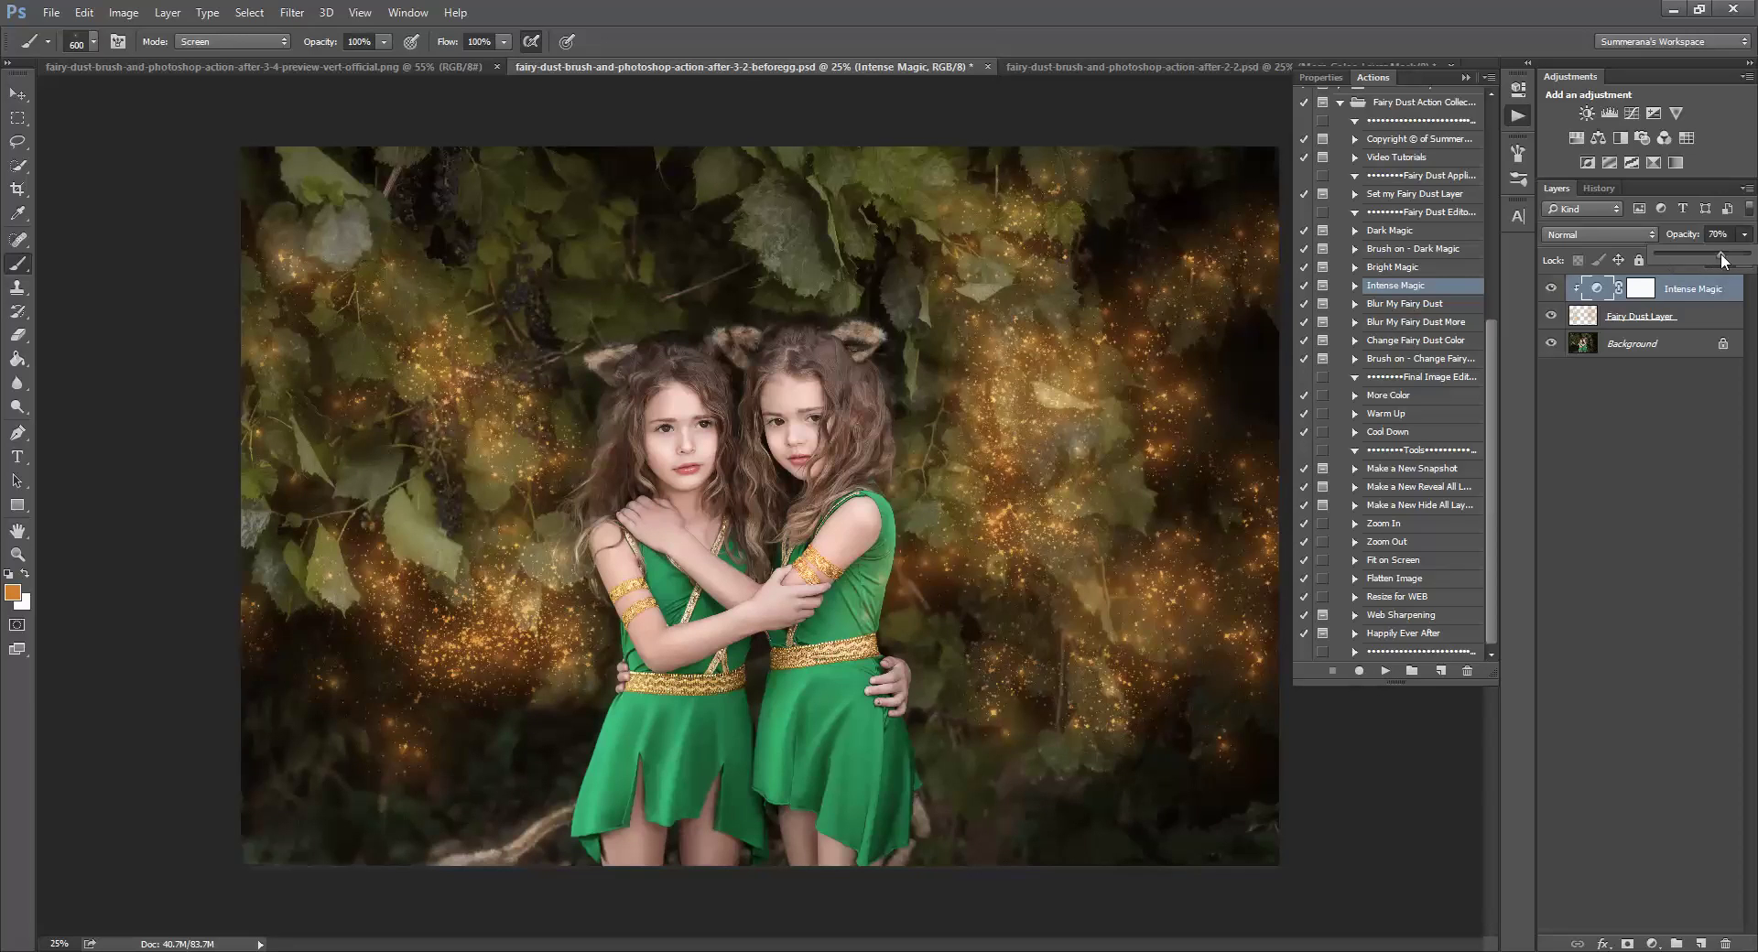
left_click_drag(1723, 259, 1672, 253)
With the Background layer active, run 'Set my Fairy Dust Layer' to add another sparkle layer
left_click(1417, 307)
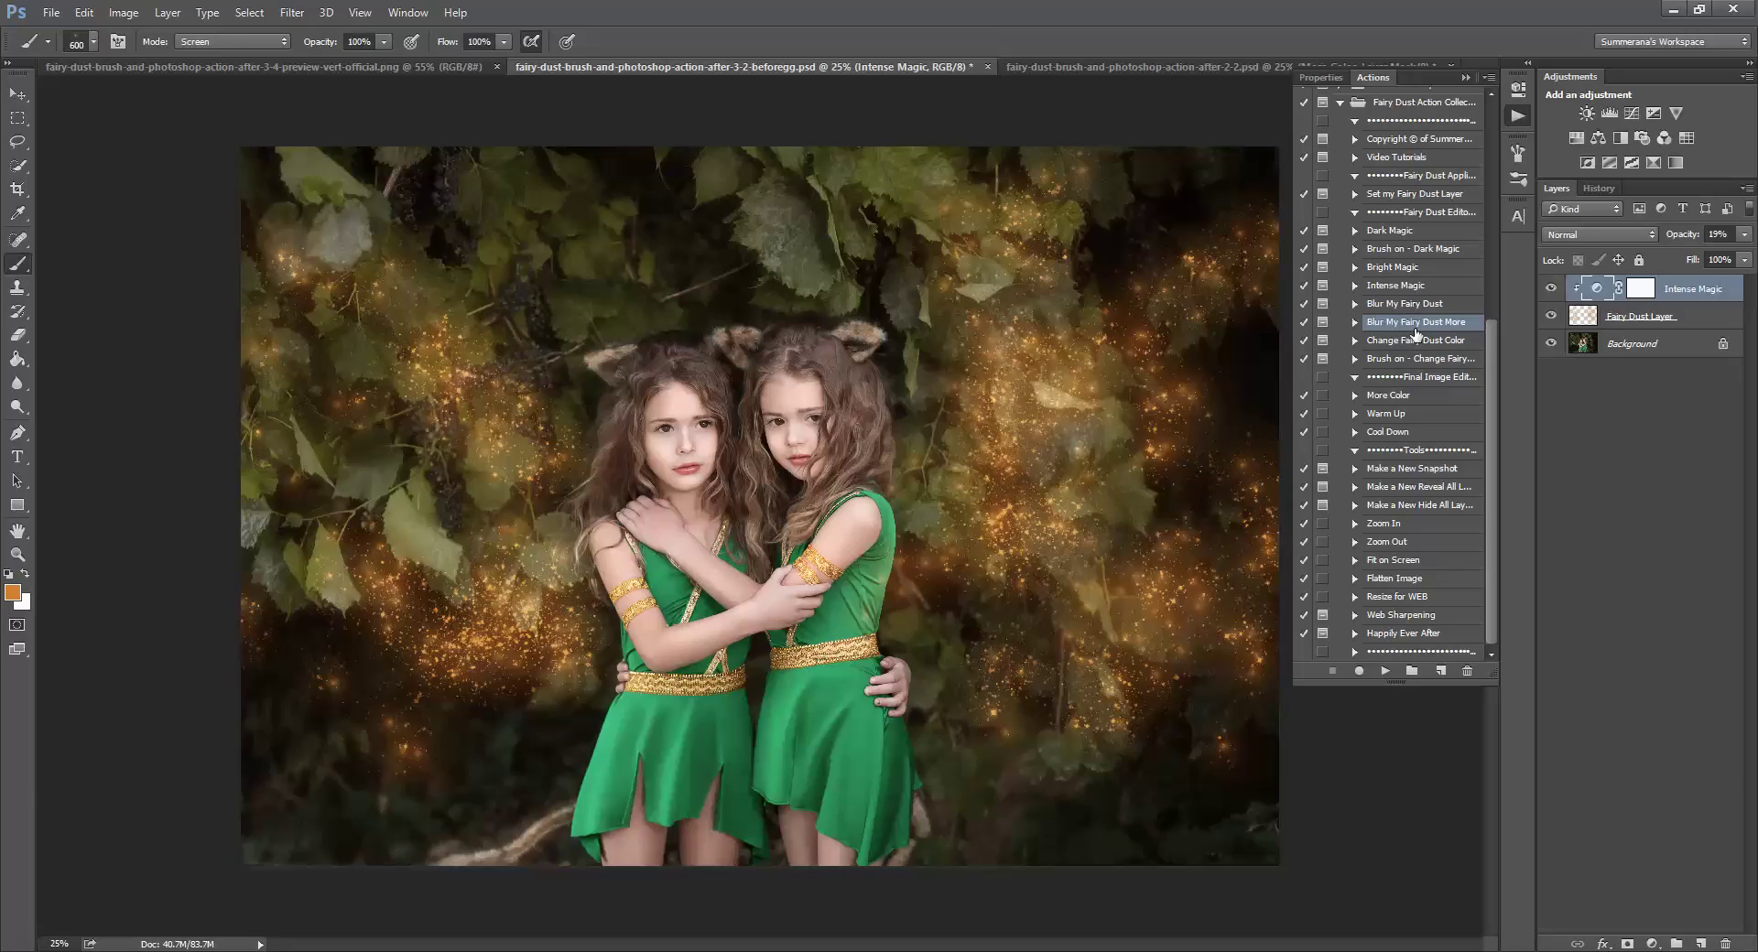
left_click(1417, 324)
left_click(1585, 345)
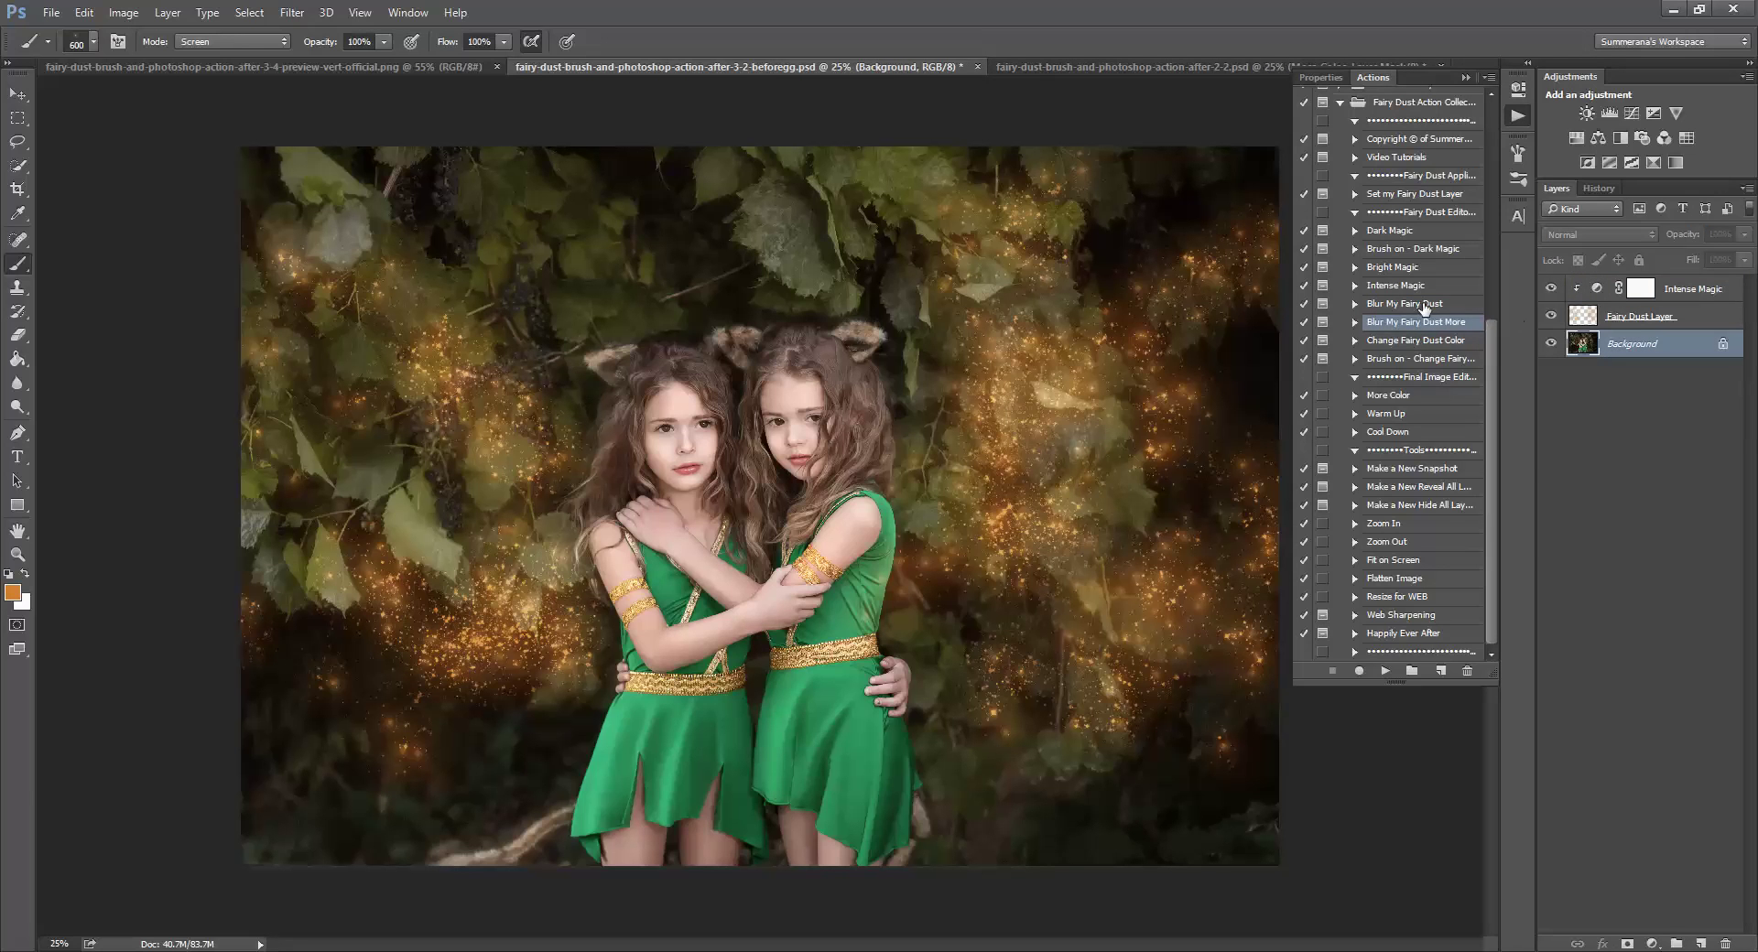
left_click(1402, 194)
left_click(1384, 671)
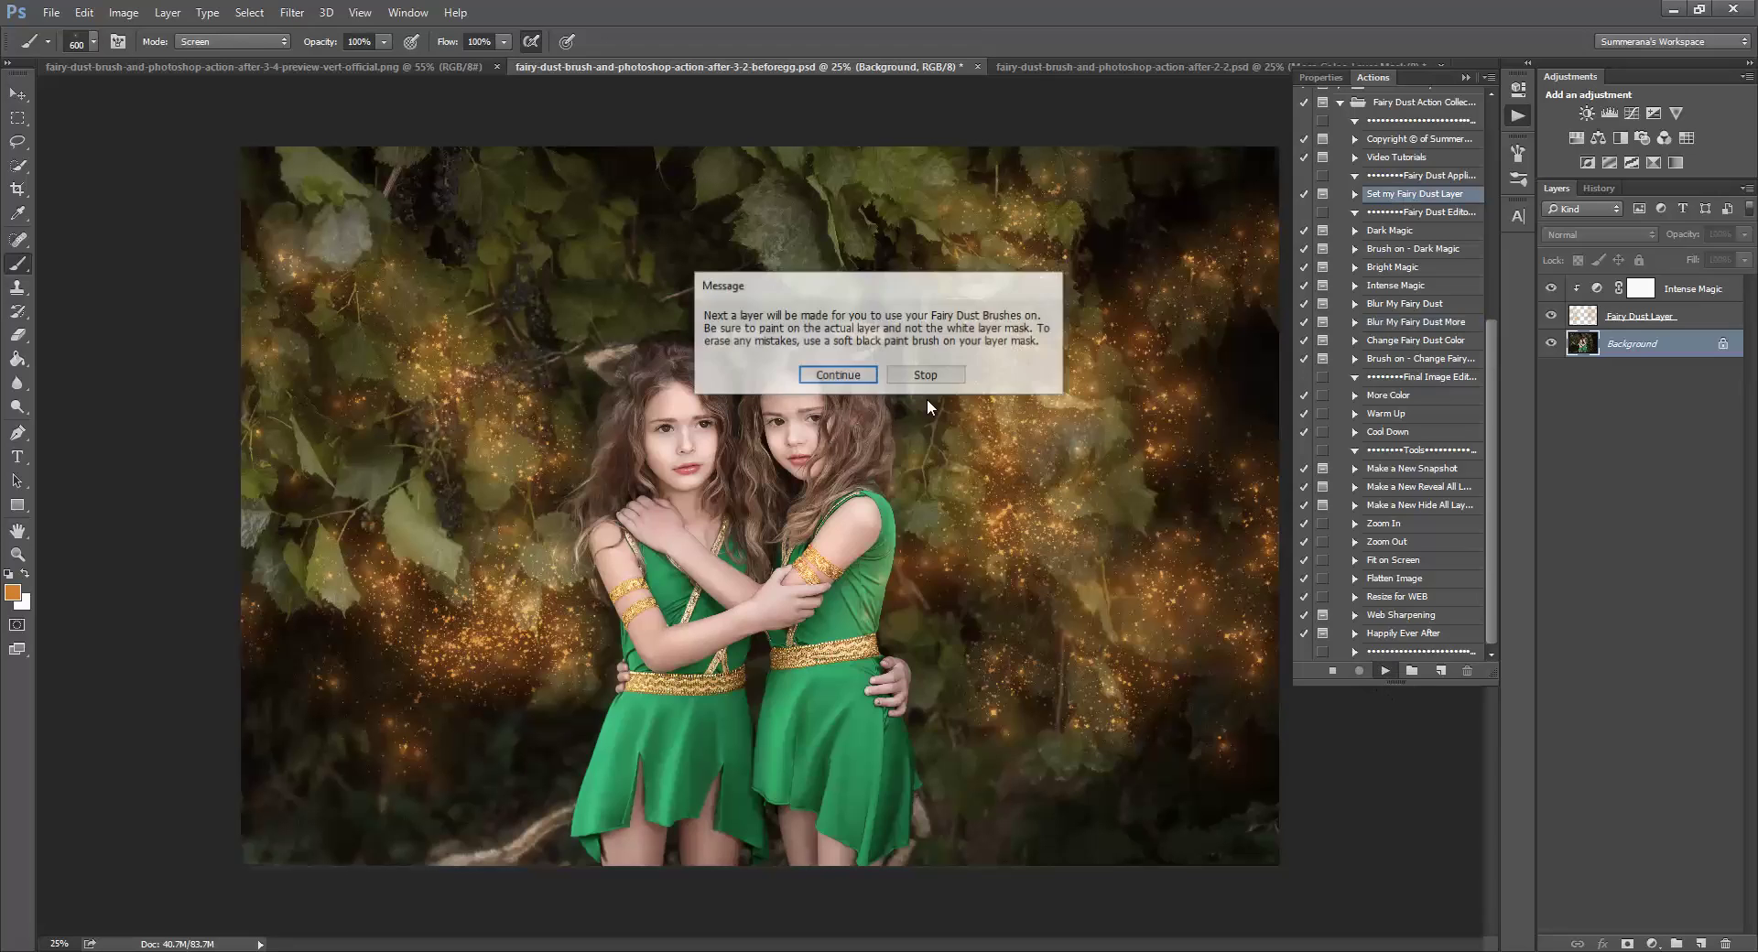
left_click(838, 375)
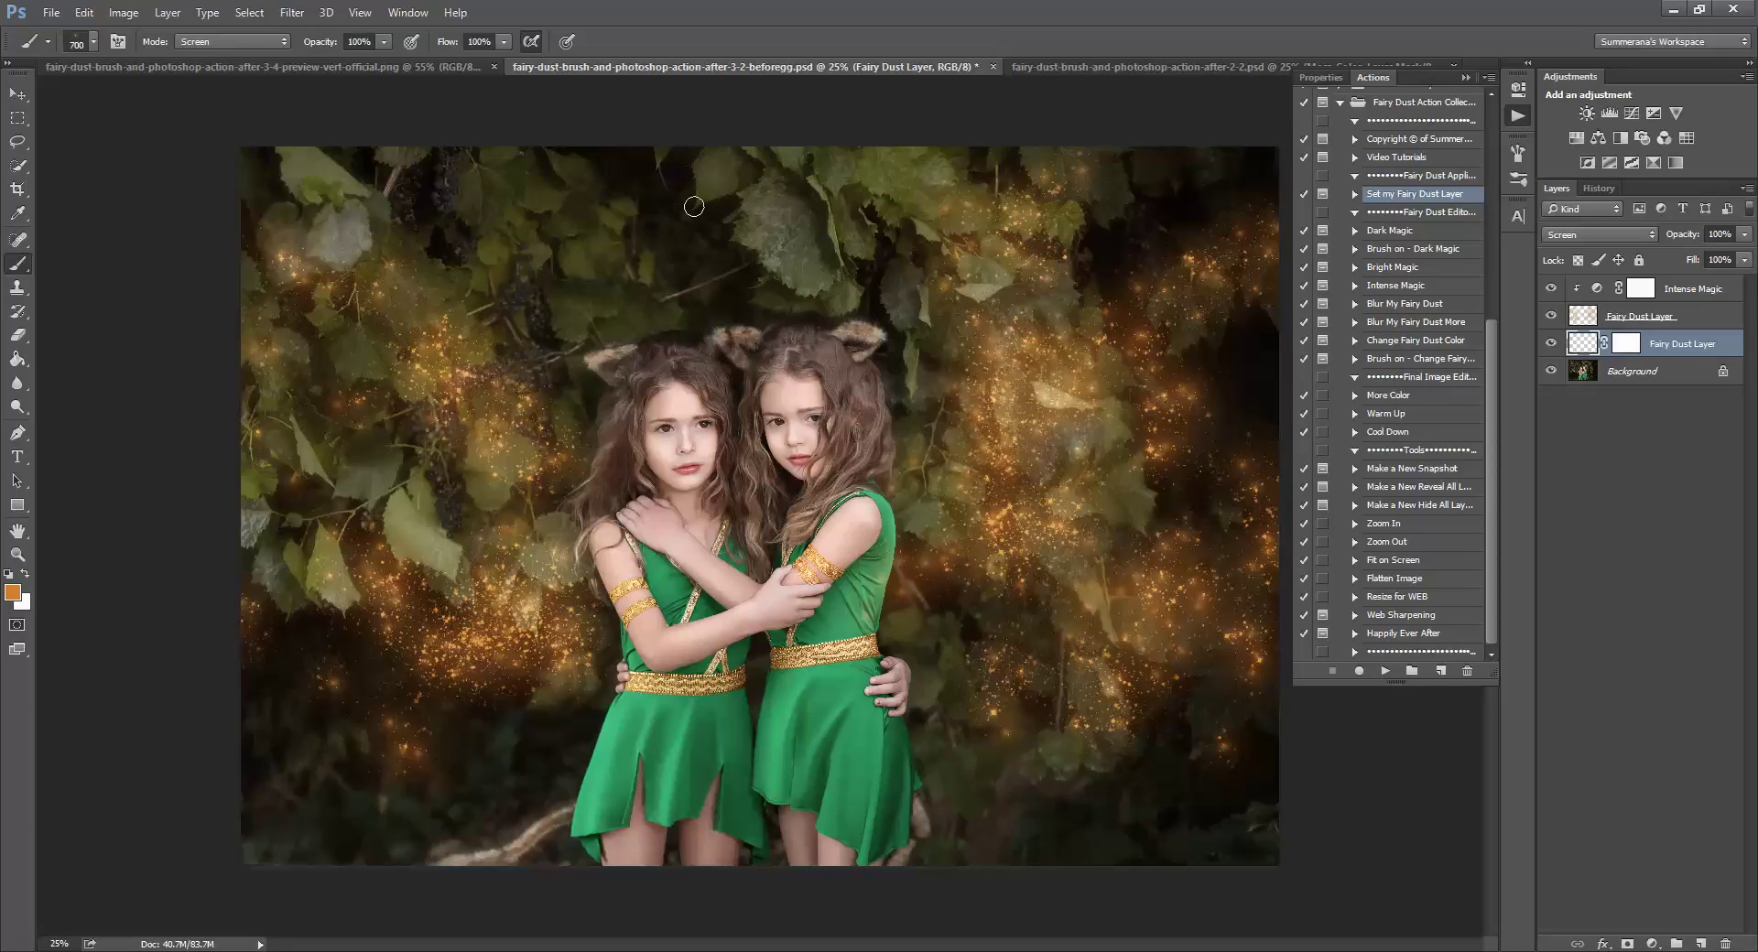
Stamp fairy dust over the foliage with a 2800 px brush, undoing the last stroke
key("bracketright")
key("bracketright")
key("bracketright")
key("bracketright")
key("bracketright")
key("bracketright")
key("bracketright")
key("bracketright")
key("bracketright")
key("bracketright")
key("bracketright")
key("bracketright")
key("bracketright")
key("bracketright")
key("bracketright")
key("bracketright")
key("bracketright")
key("bracketright")
key("bracketright")
key("bracketright")
left_click(632, 138)
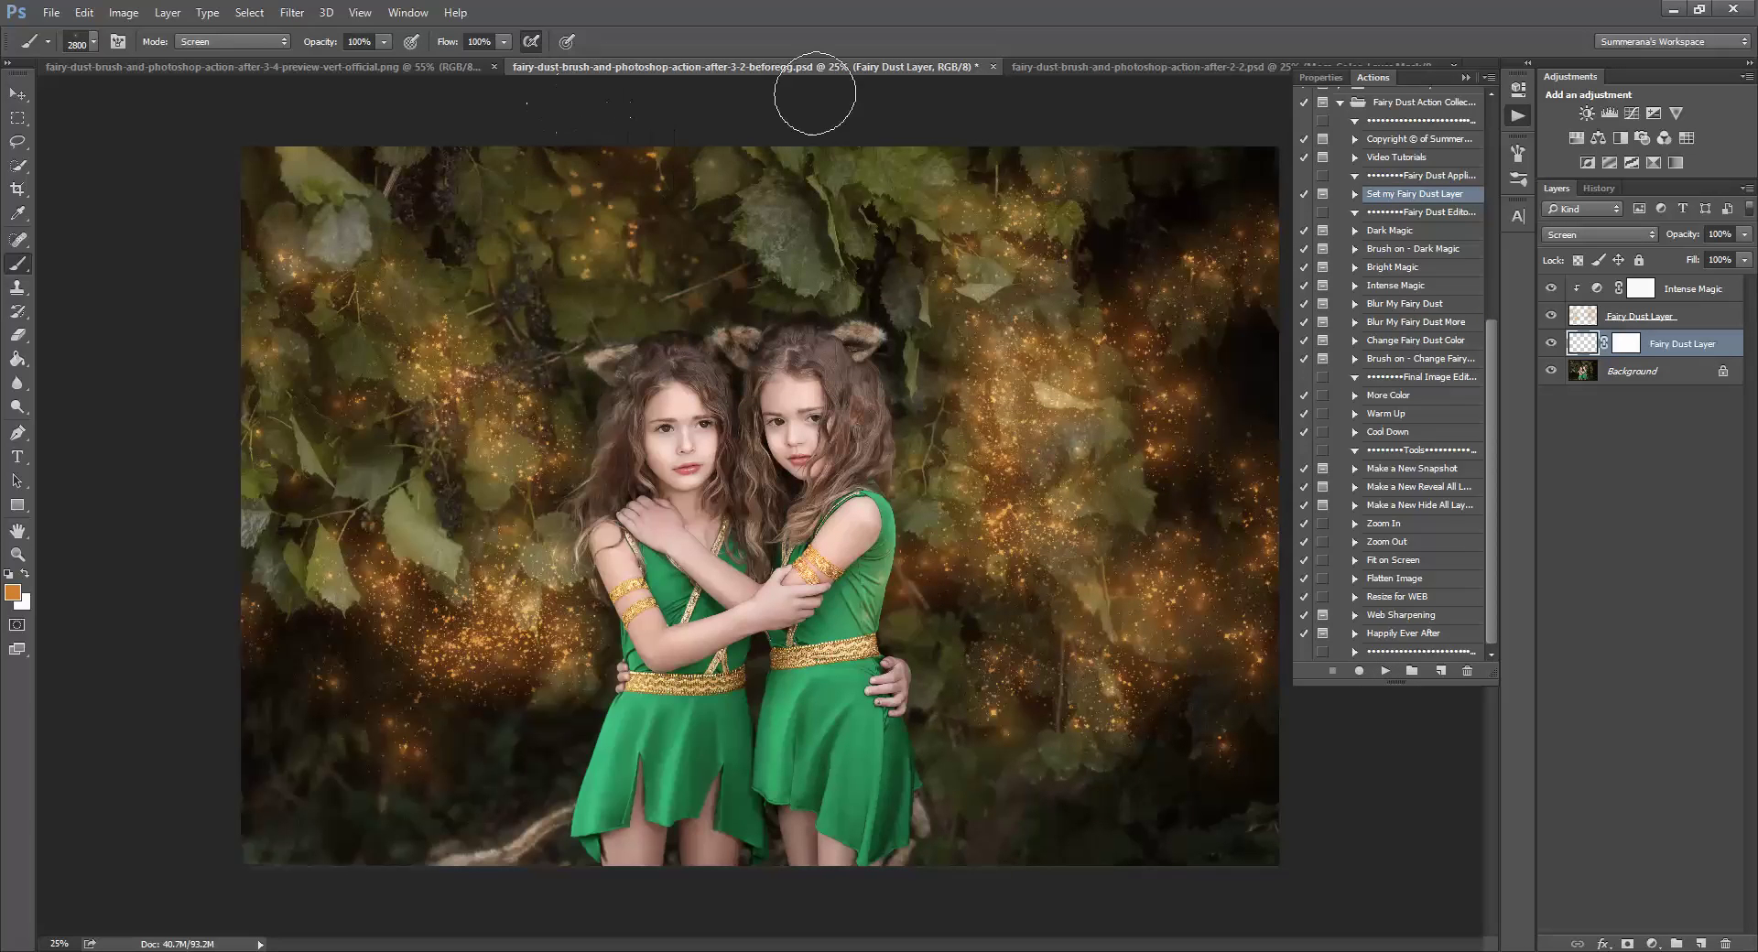
left_click(898, 139)
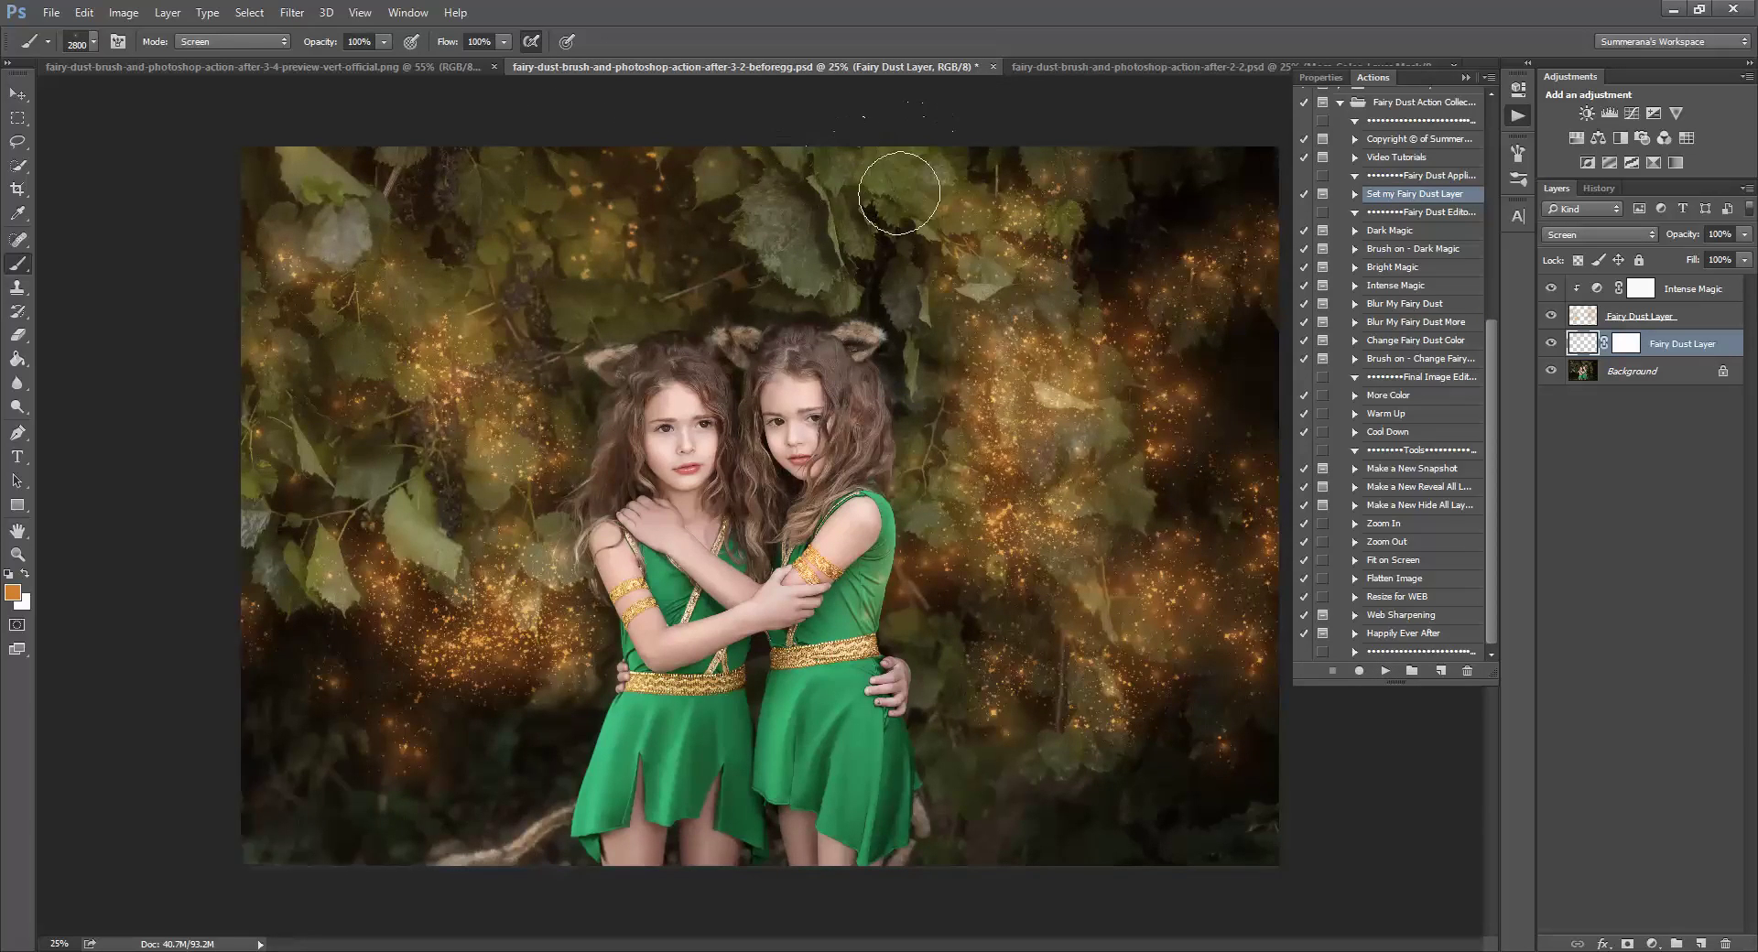
left_click(1227, 174)
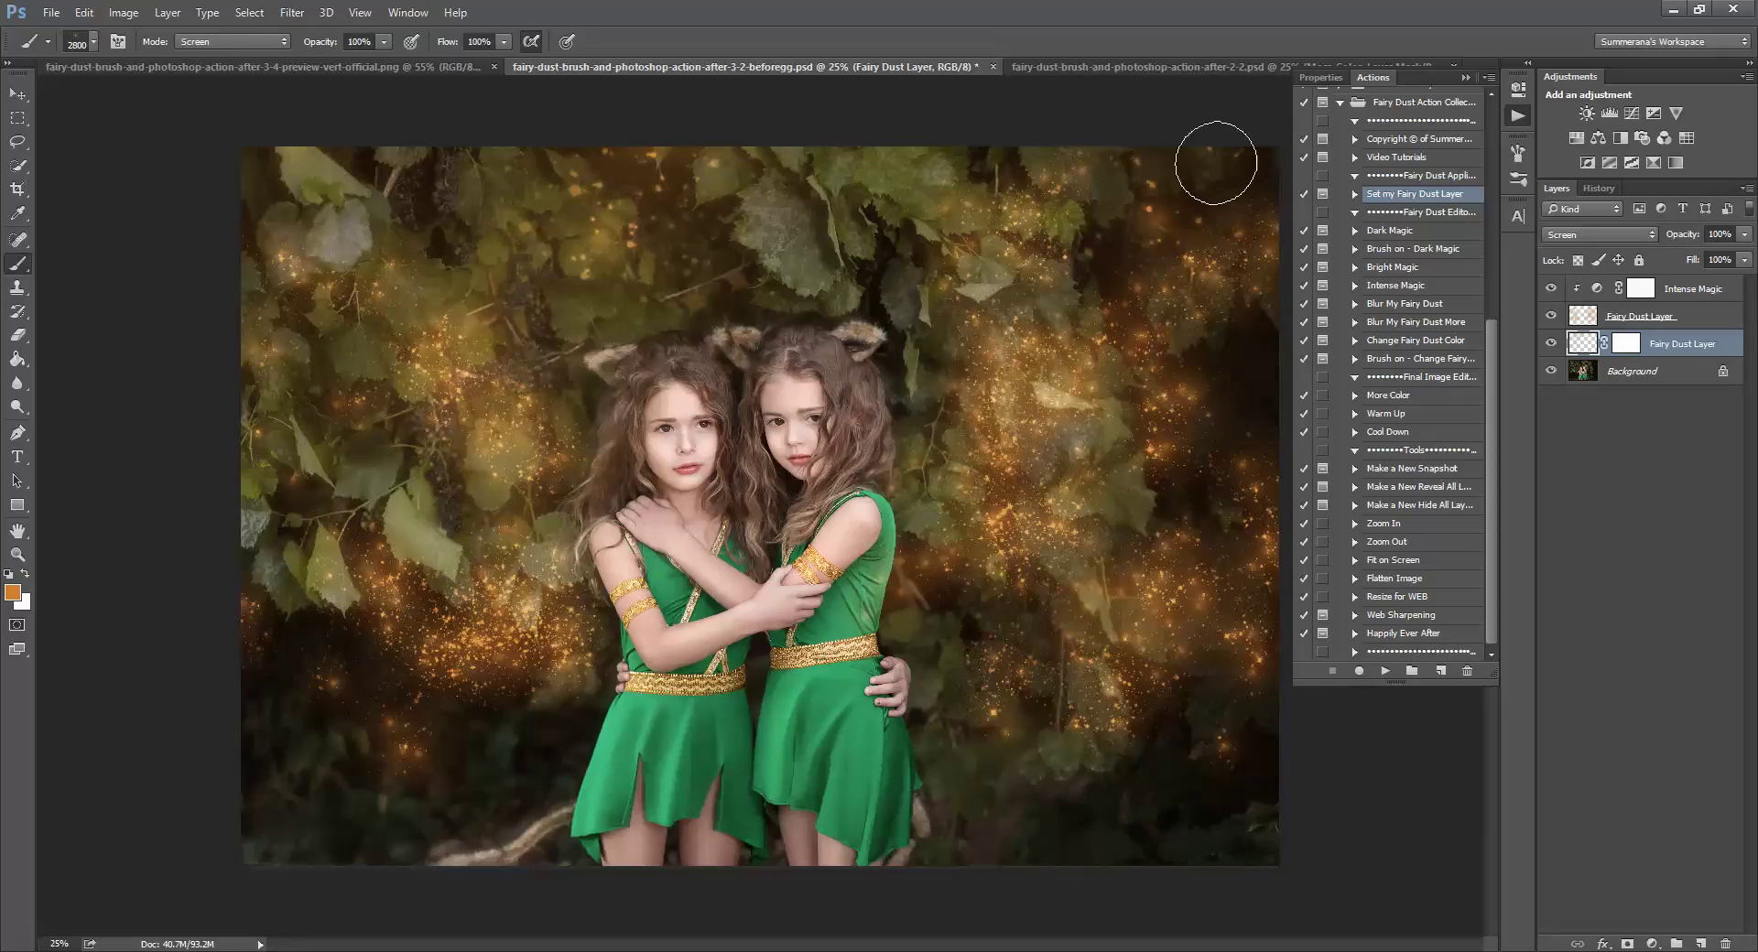
left_click(922, 151)
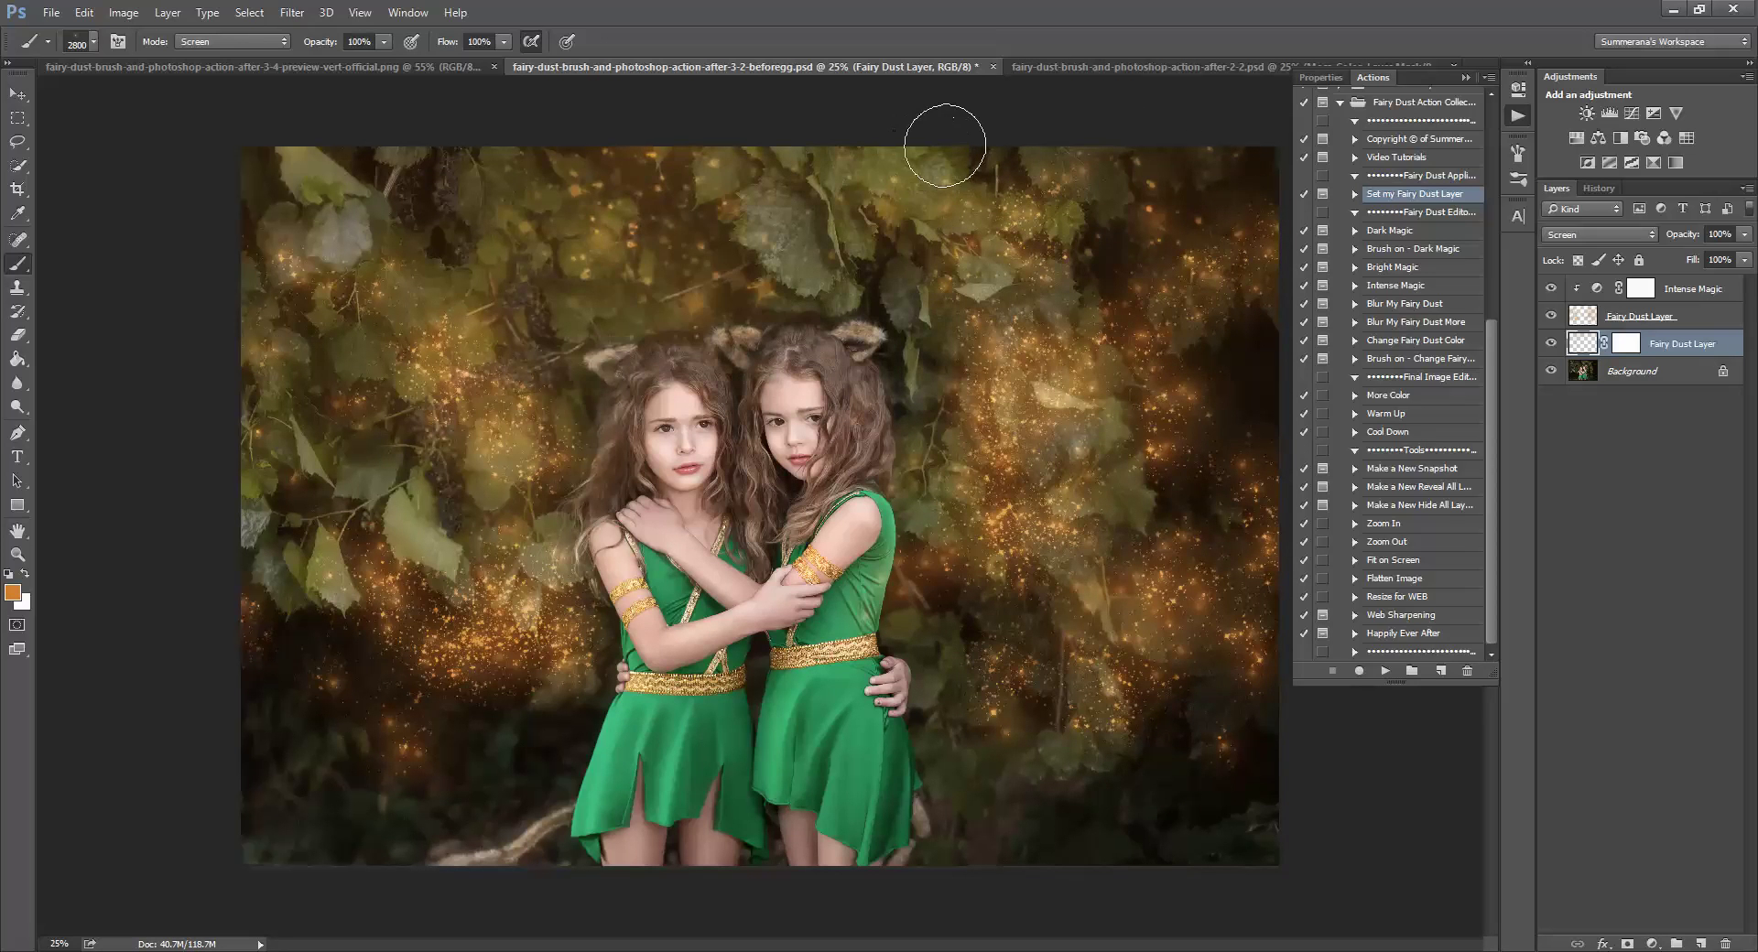
left_click(92, 14)
left_click(115, 29)
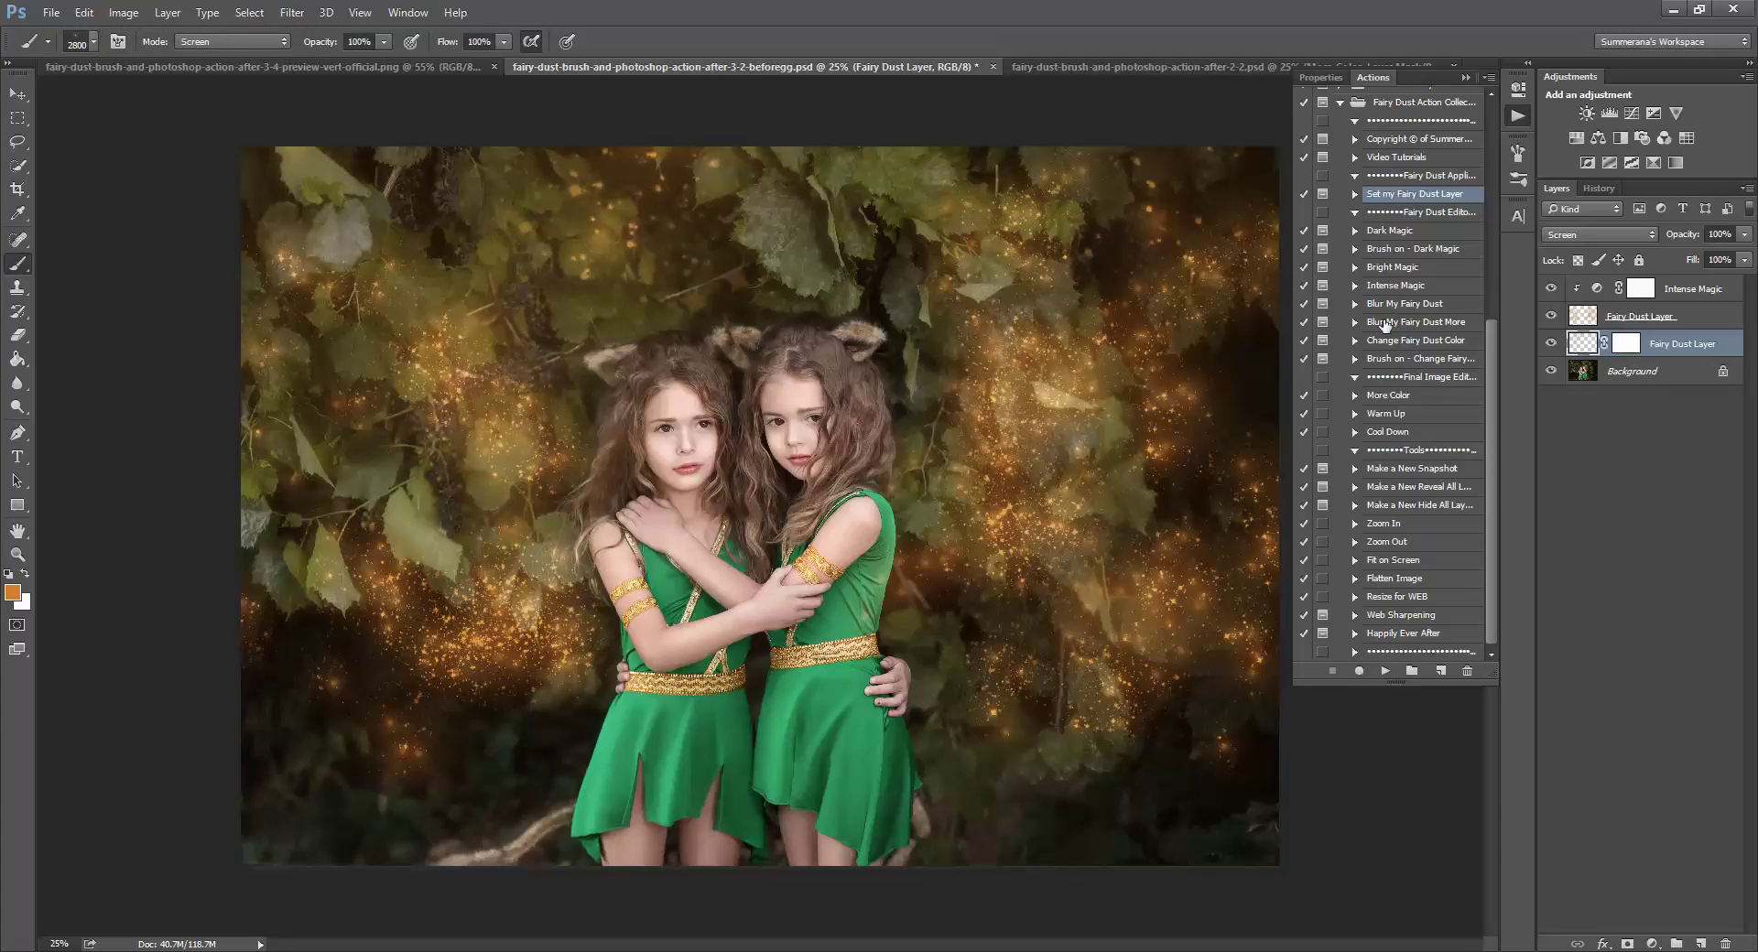
Run the Blur My Fairy Dust and Blur My Fairy Dust More actions
left_click(1404, 303)
left_click(1385, 670)
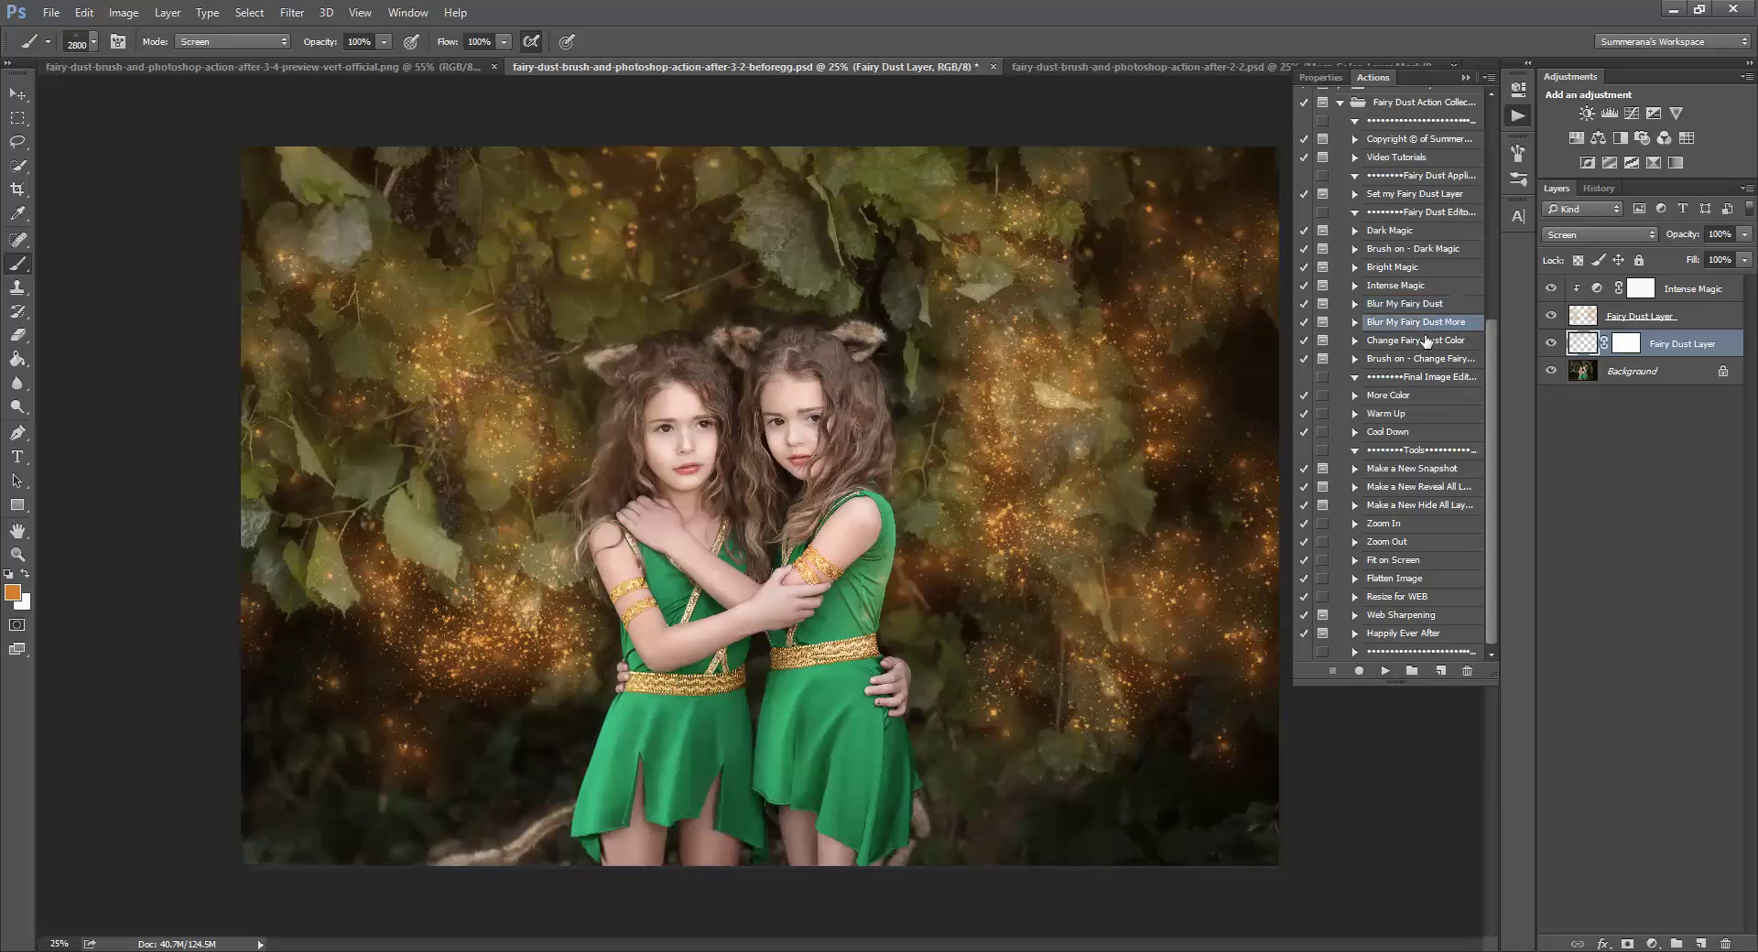
left_click(1383, 672)
key("Return")
left_click(1382, 671)
Hide and delete the extra Fairy Dust Layer
left_click(1551, 343)
left_click_drag(1685, 344, 1725, 944)
left_click(1415, 340)
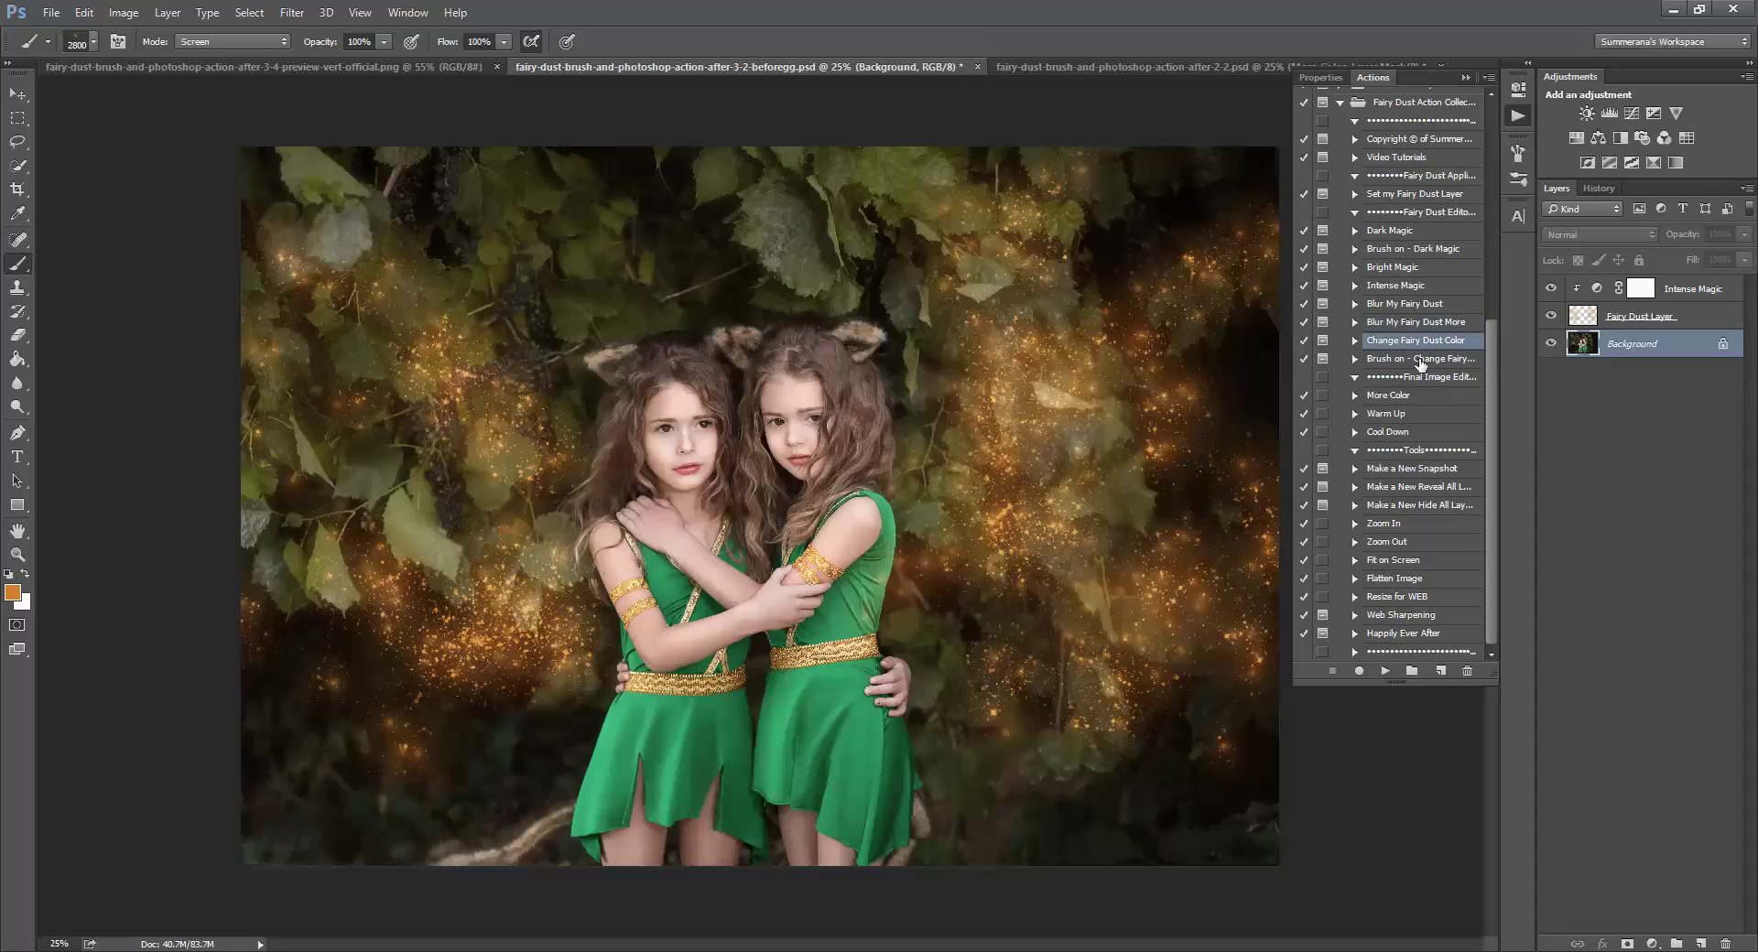
Run the Change Fairy Dust Color action on the Fairy Dust Layer
left_click(1578, 316)
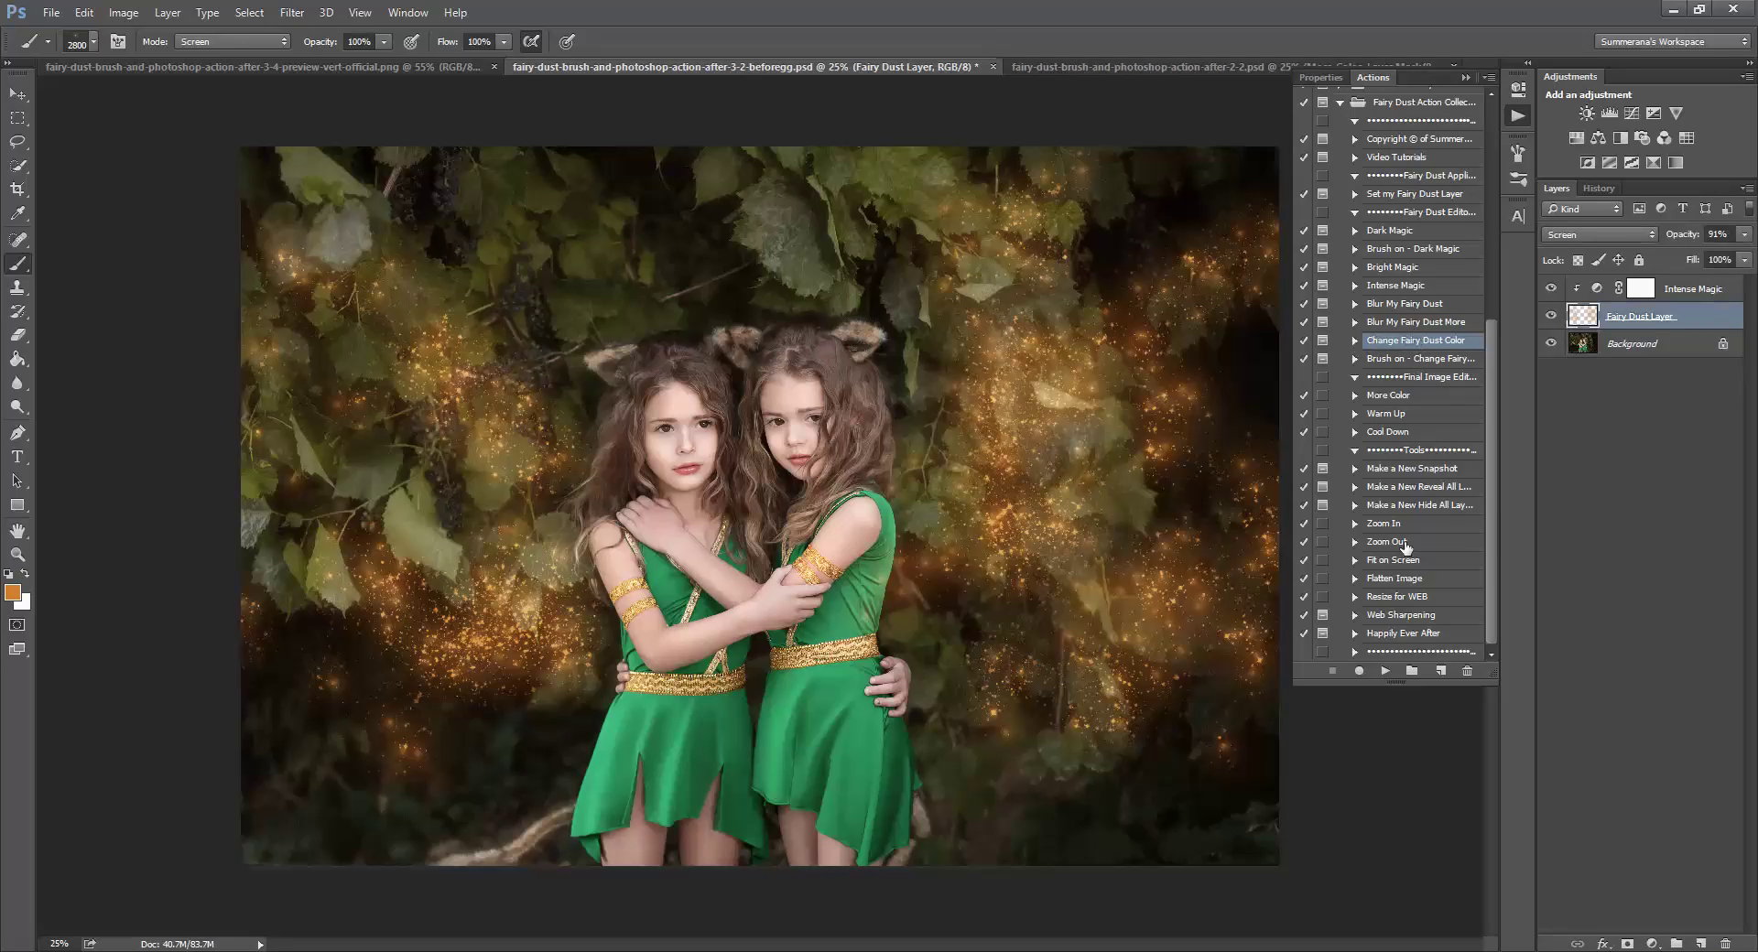
left_click(1387, 671)
left_click(900, 404)
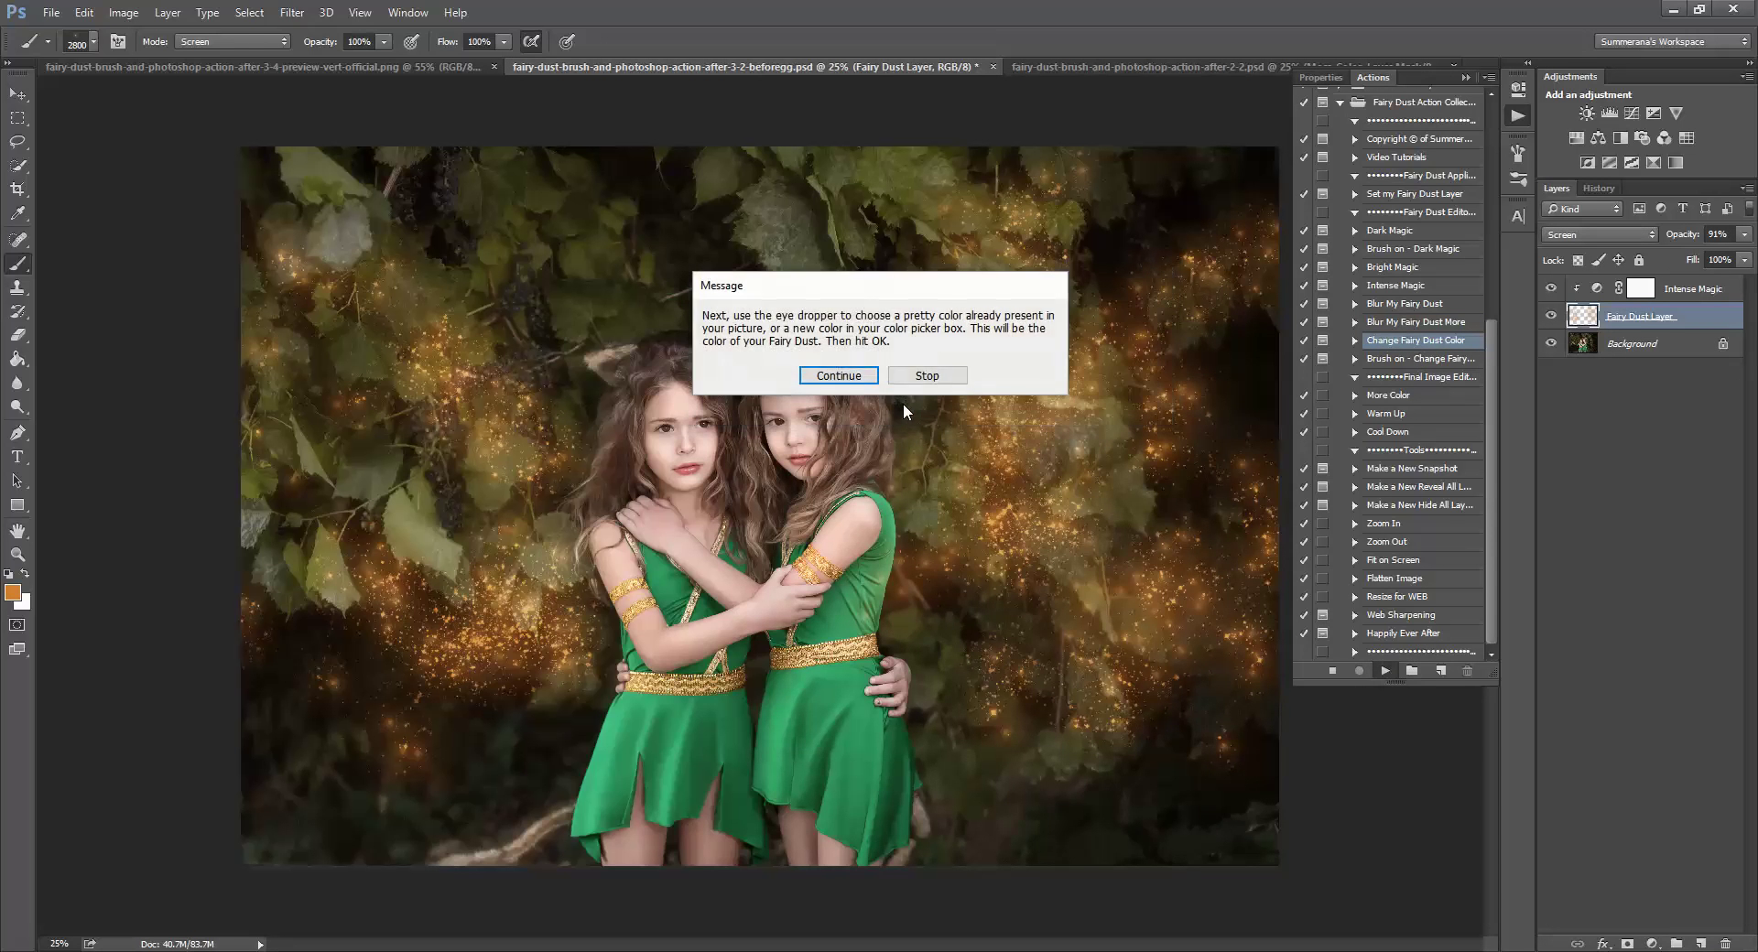
left_click(857, 376)
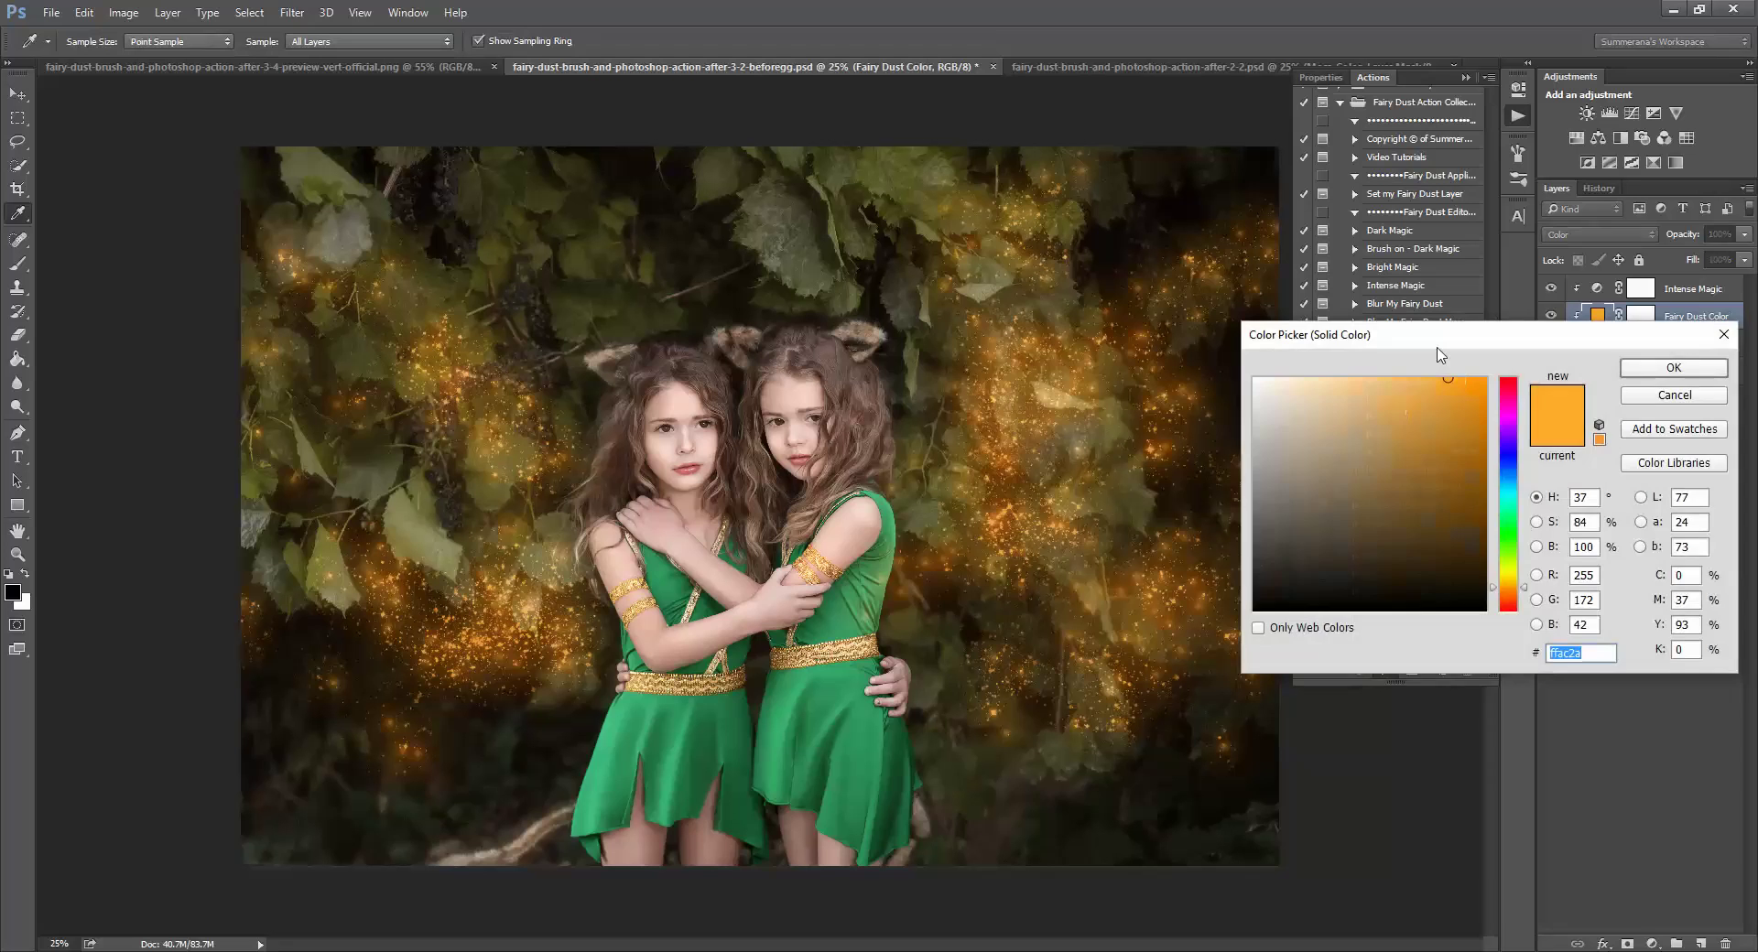
Preview green, purple and pink dust colours in the Color Picker, then revert to orange
left_click_drag(1442, 356, 1553, 400)
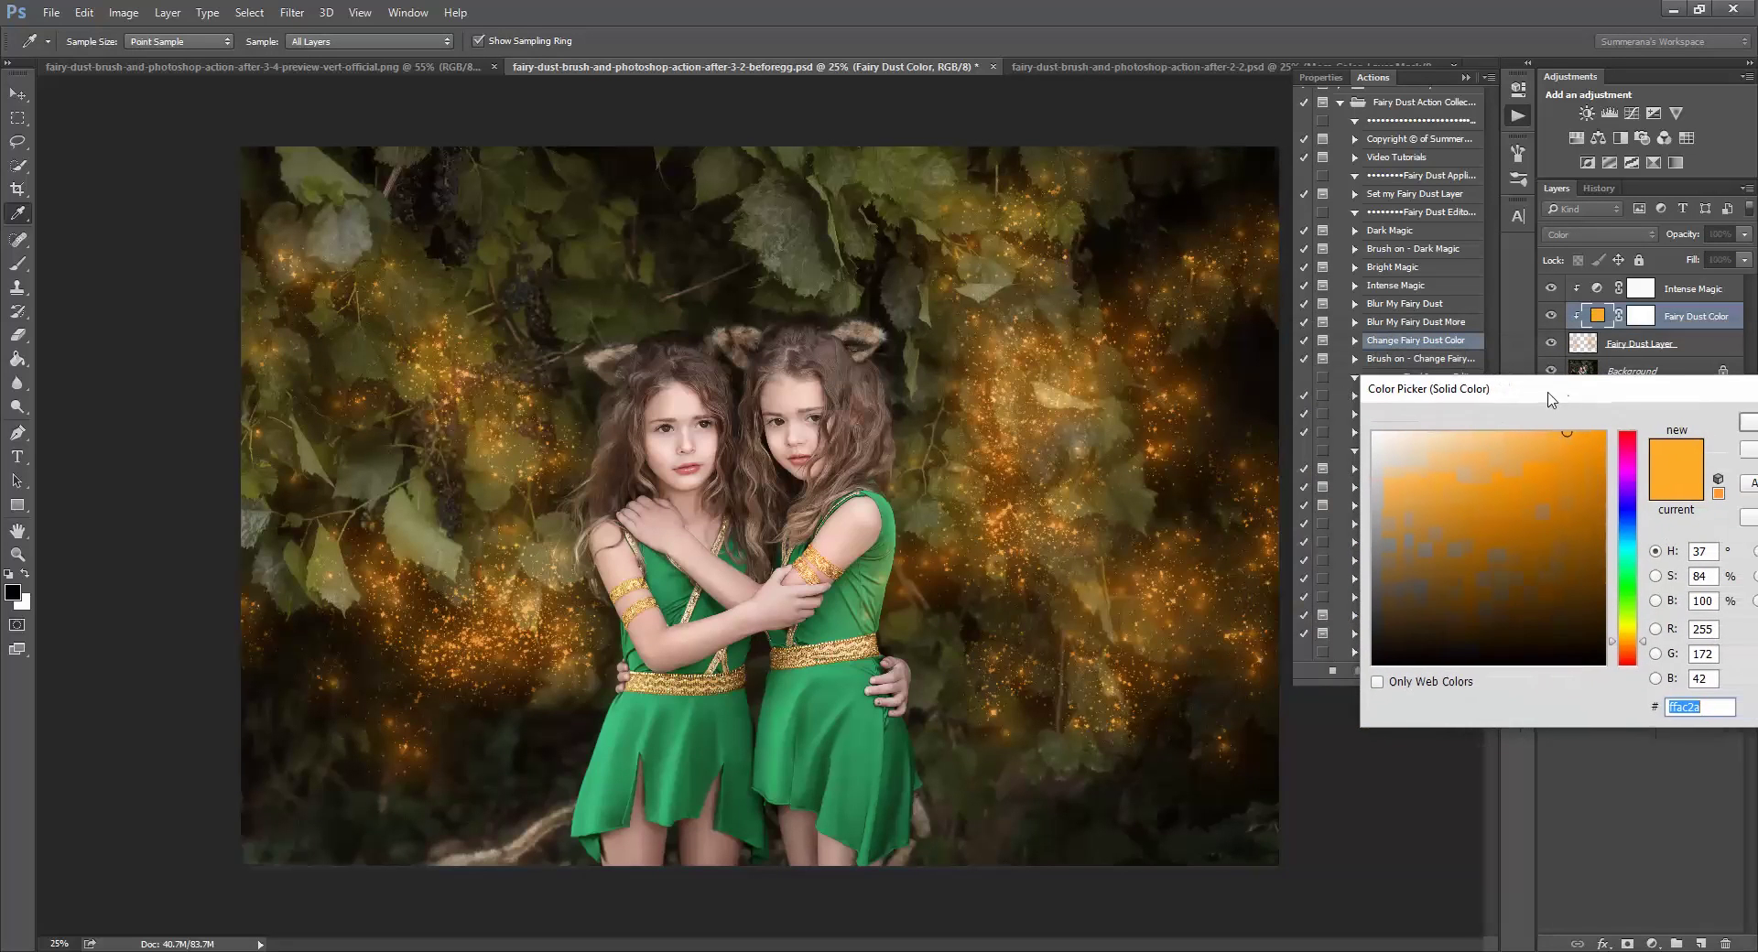
left_click(843, 613)
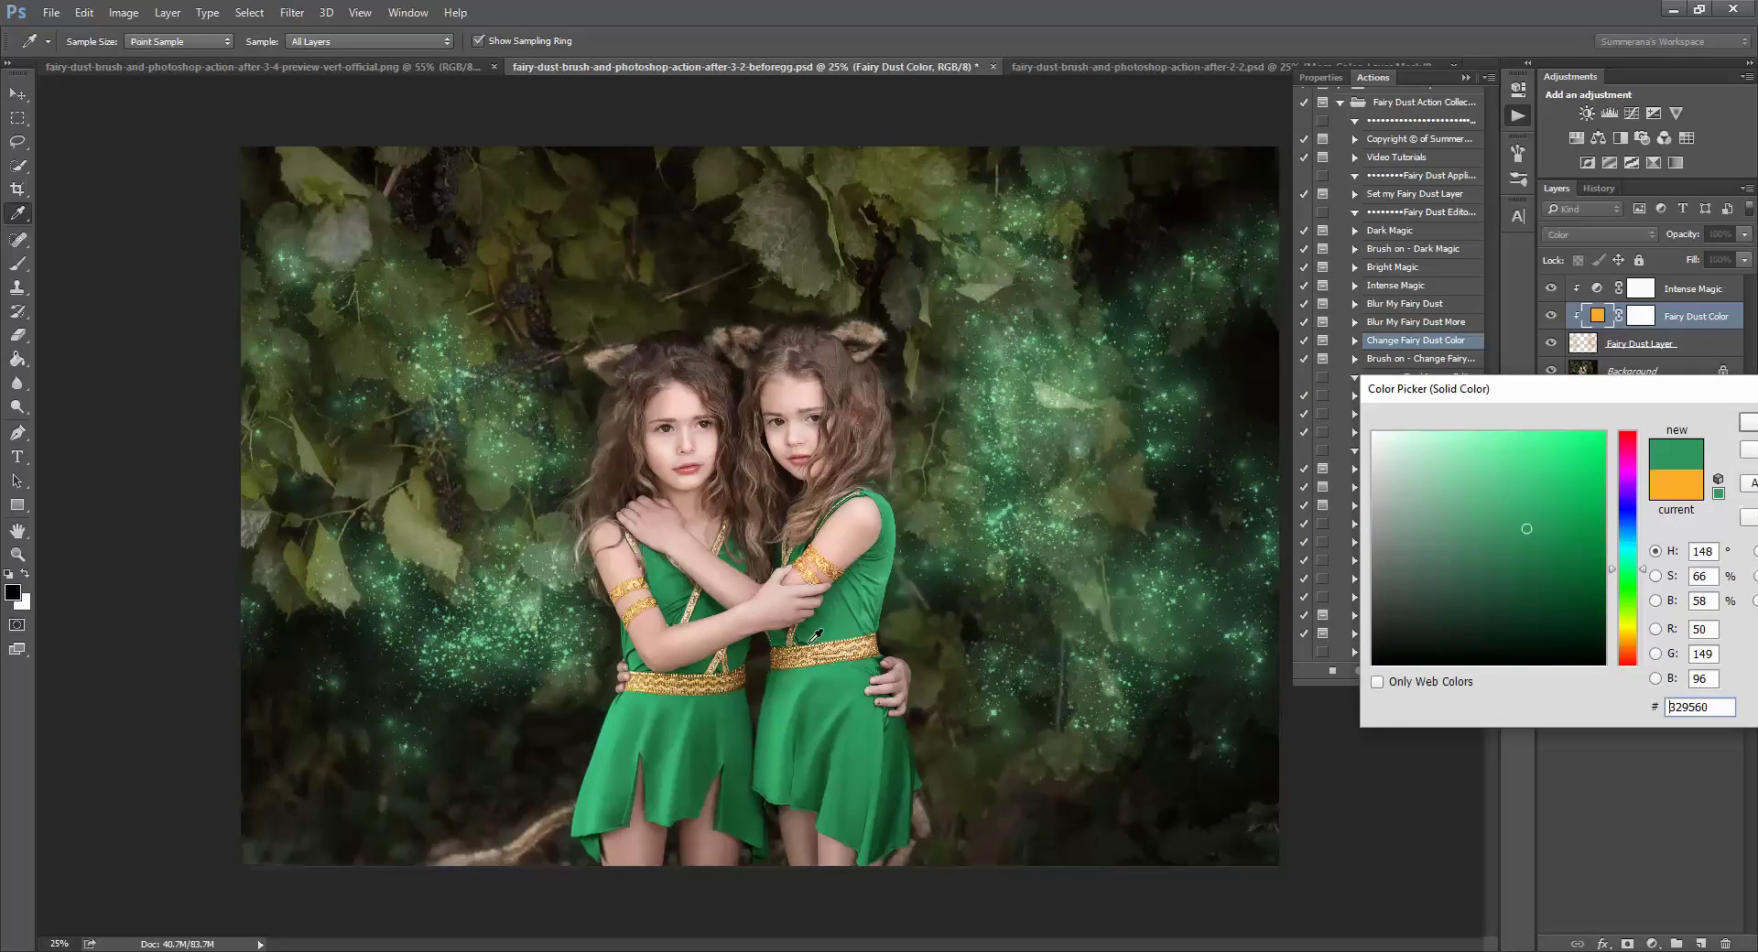
left_click(815, 634)
left_click(680, 596)
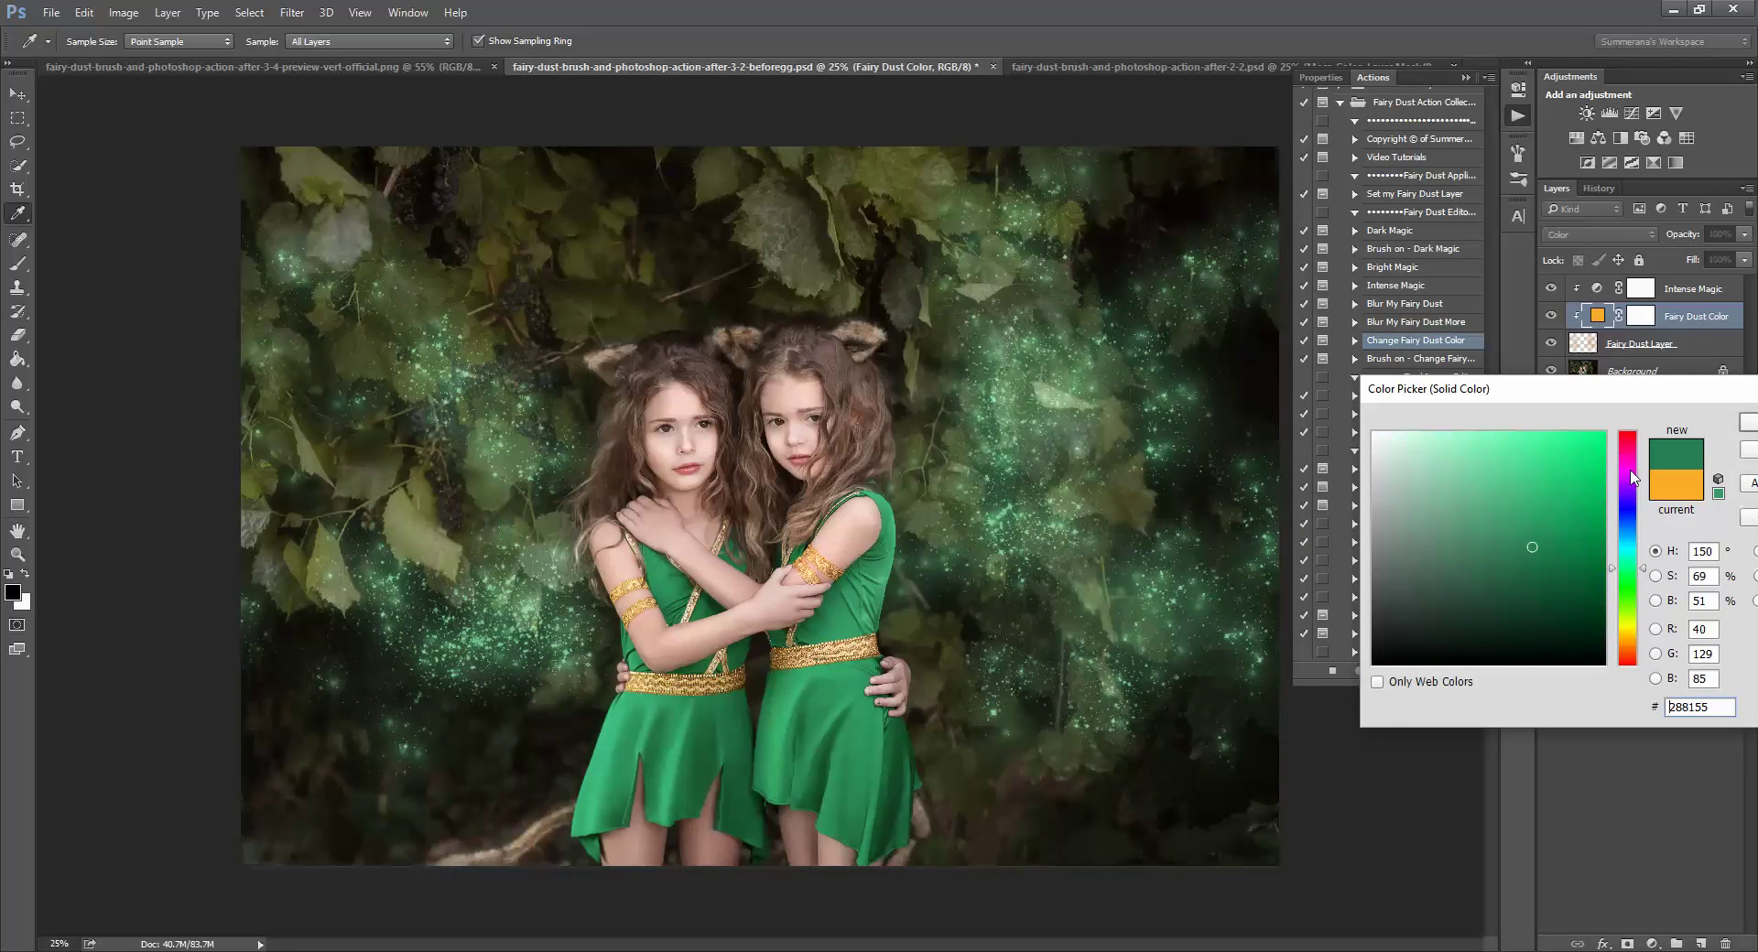
left_click(1659, 492)
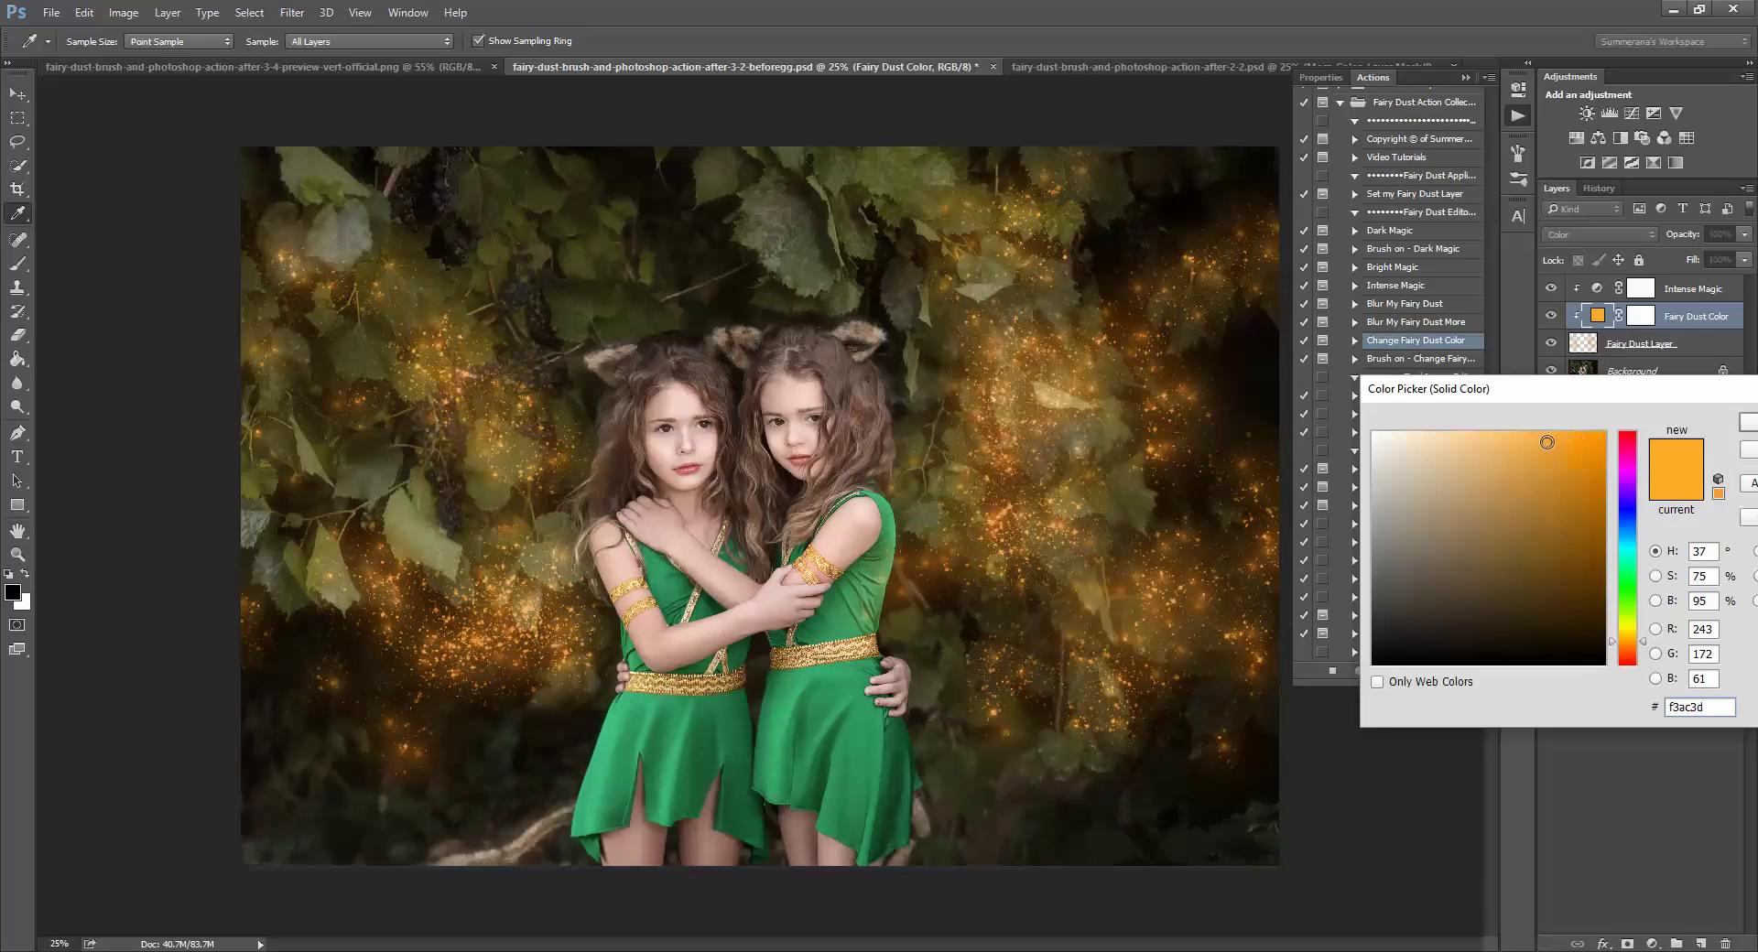
left_click(1551, 434)
left_click(1630, 502)
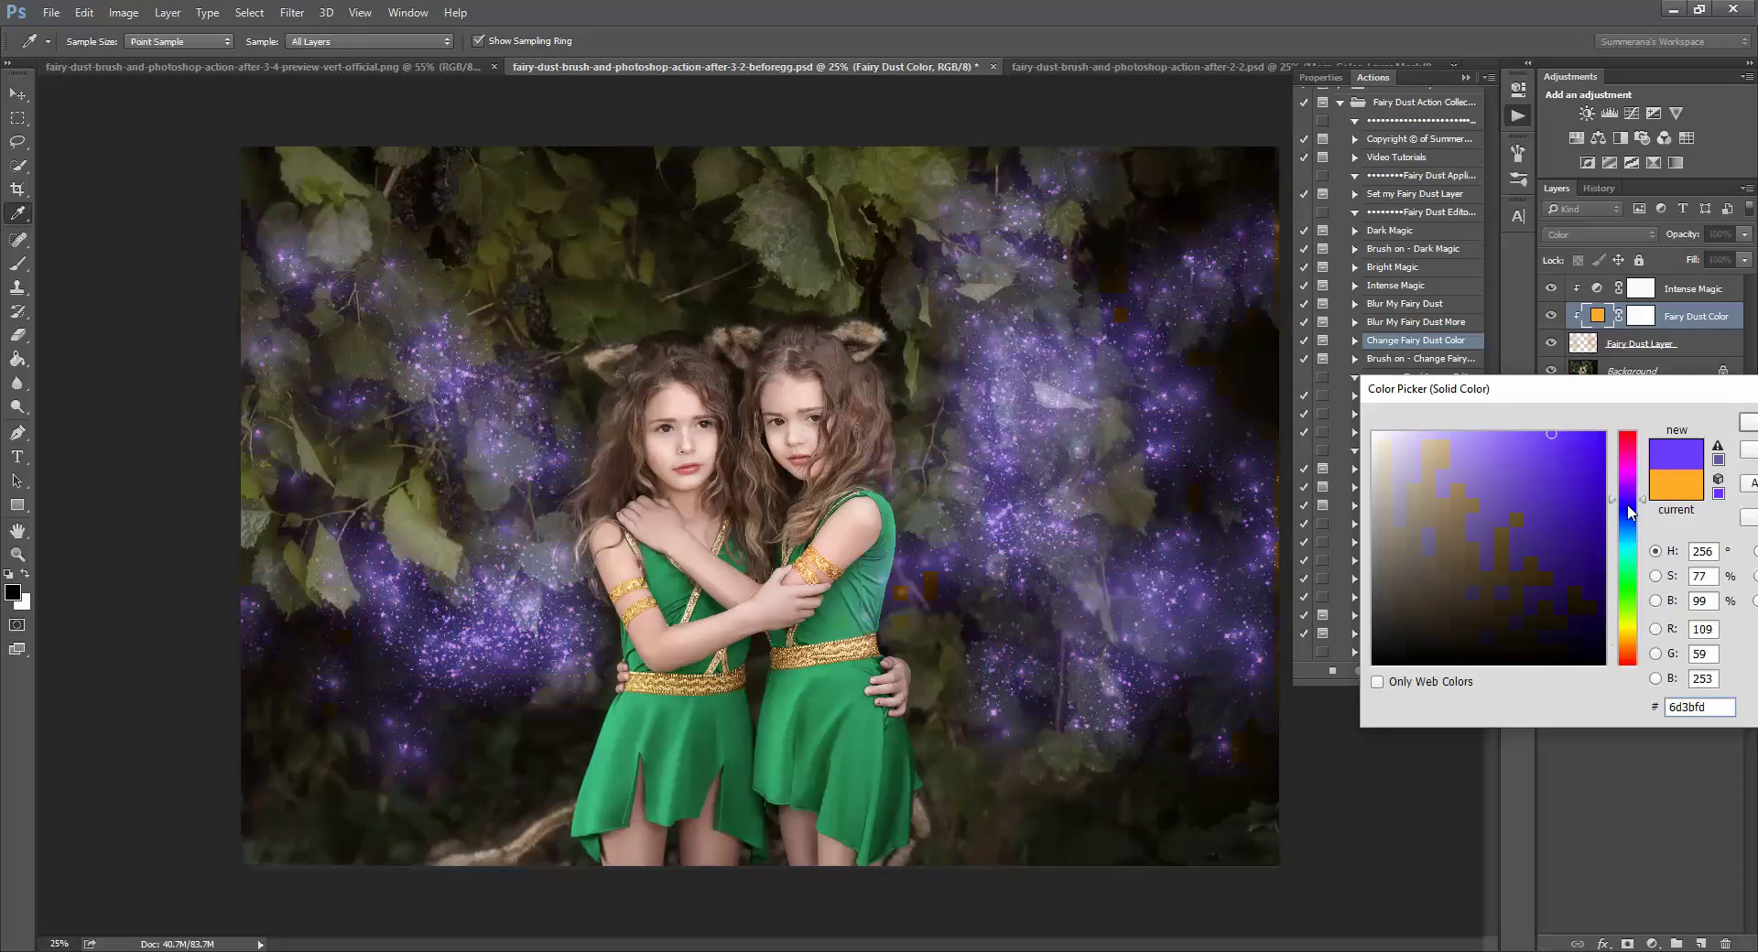
left_click_drag(1629, 501, 1627, 471)
left_click_drag(1629, 544, 1628, 643)
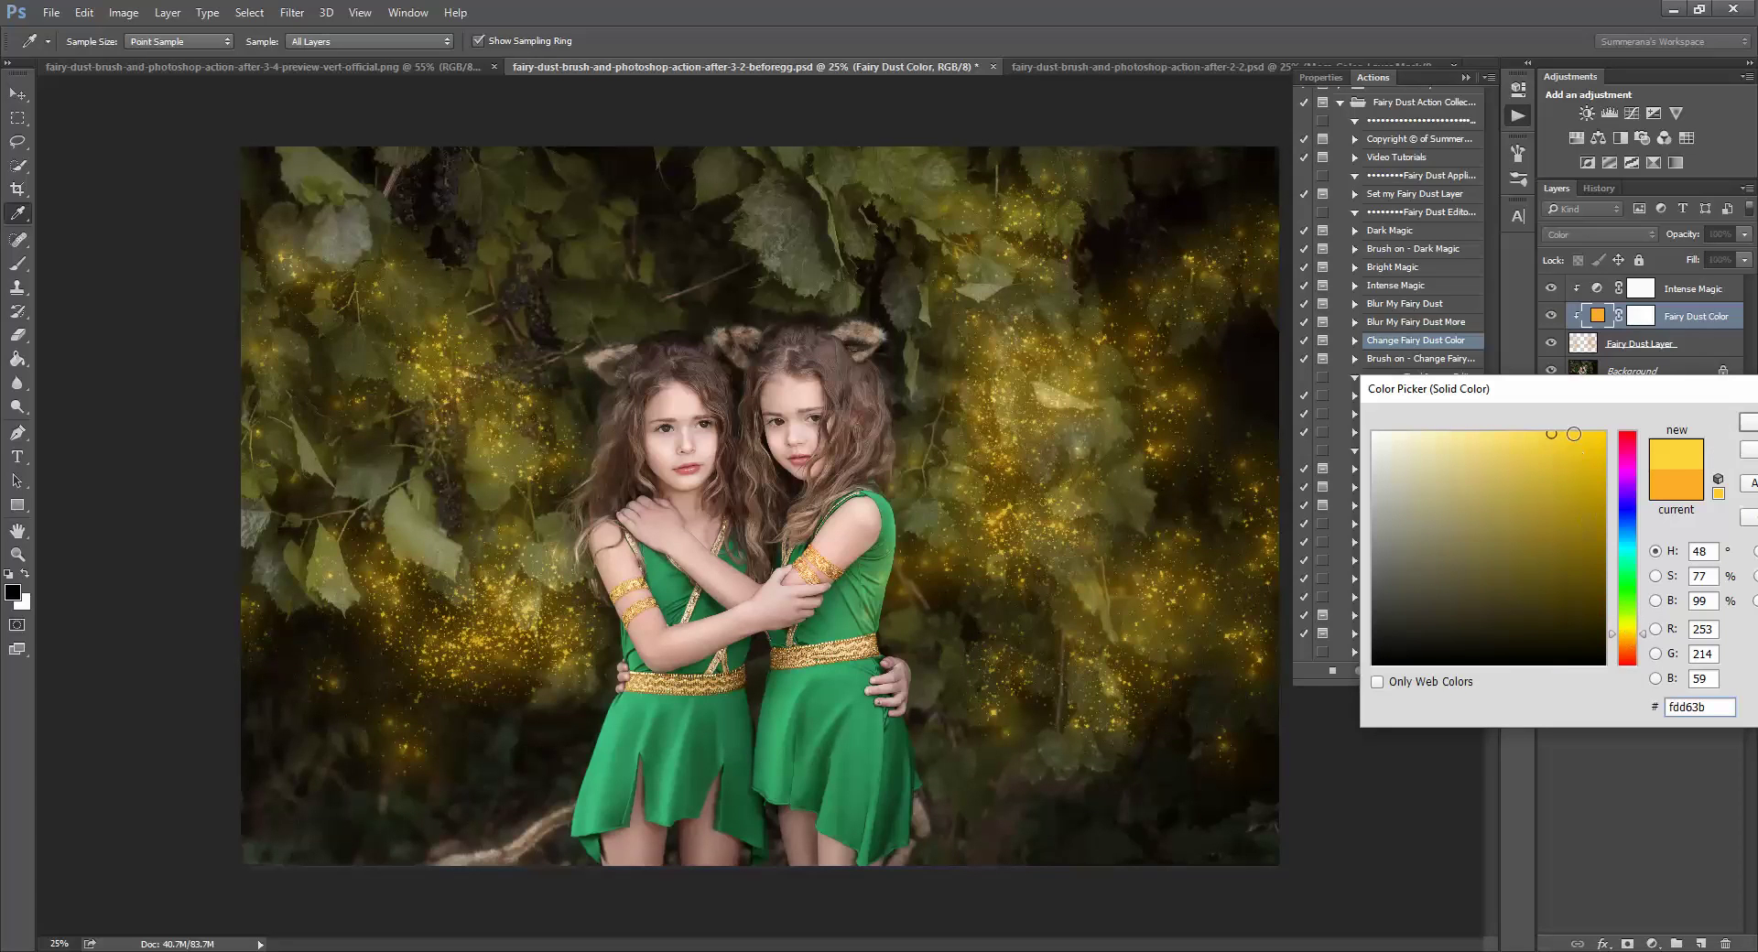
left_click(1653, 486)
Settle on soft orange f9ab30 for the Fairy Dust Color layer and finish the action
left_click_drag(1551, 445, 1543, 443)
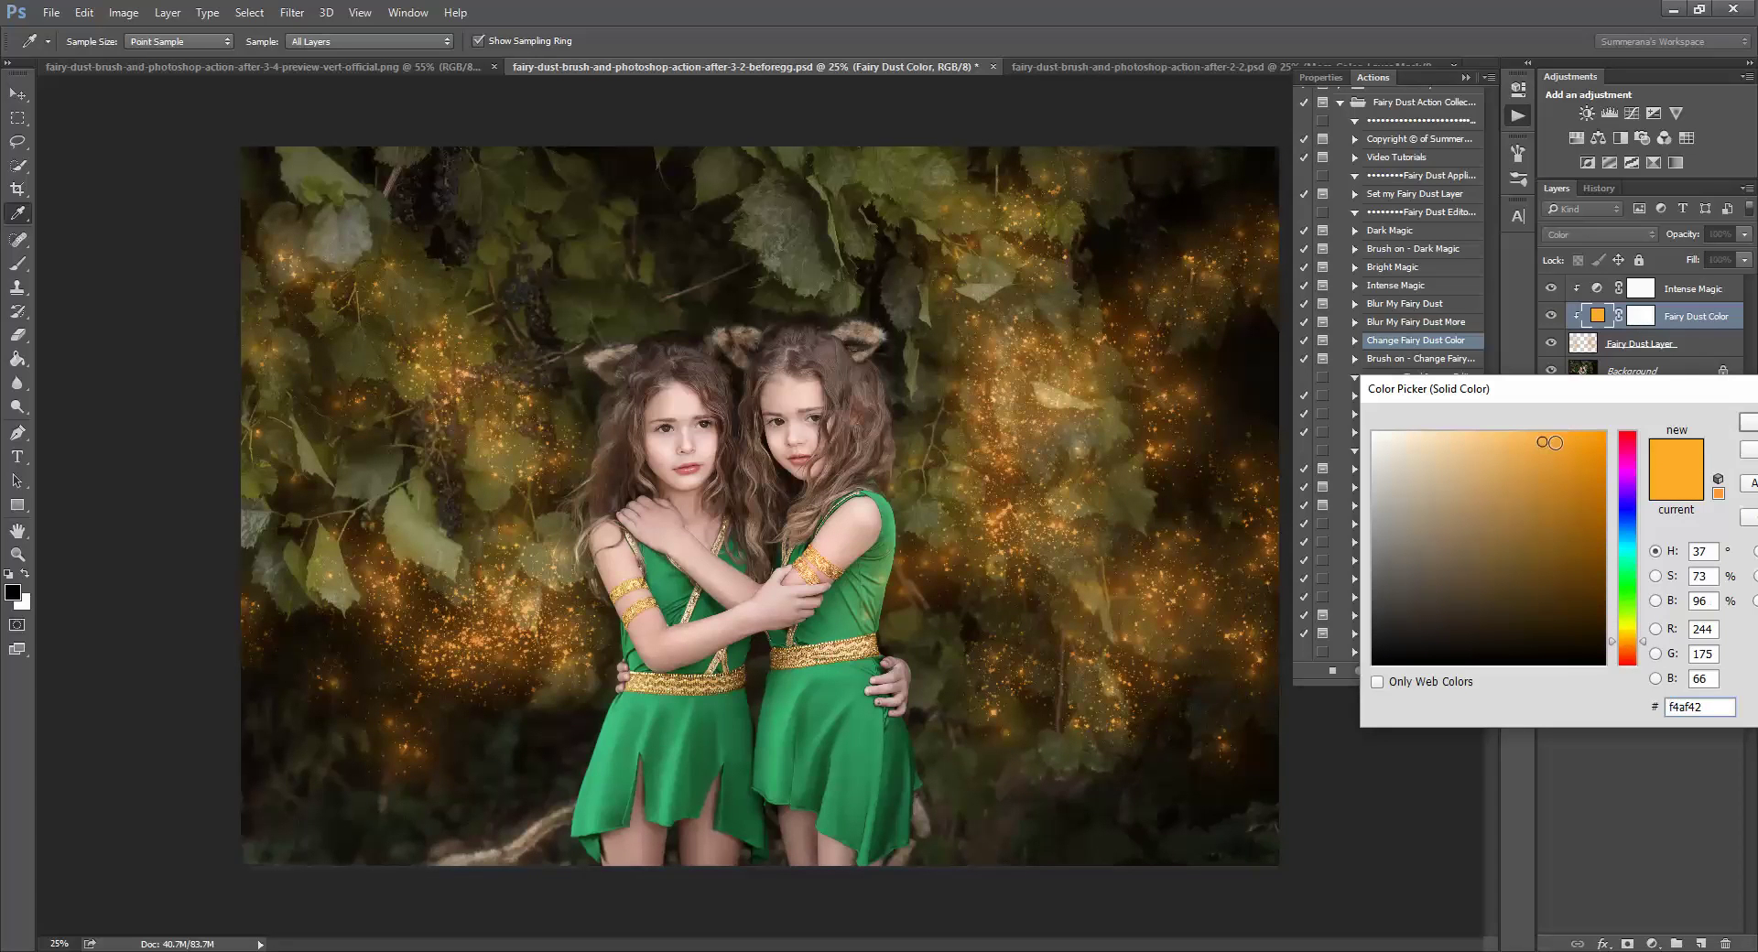
left_click(1557, 443)
left_click(1544, 443)
left_click(1748, 425)
key("Return")
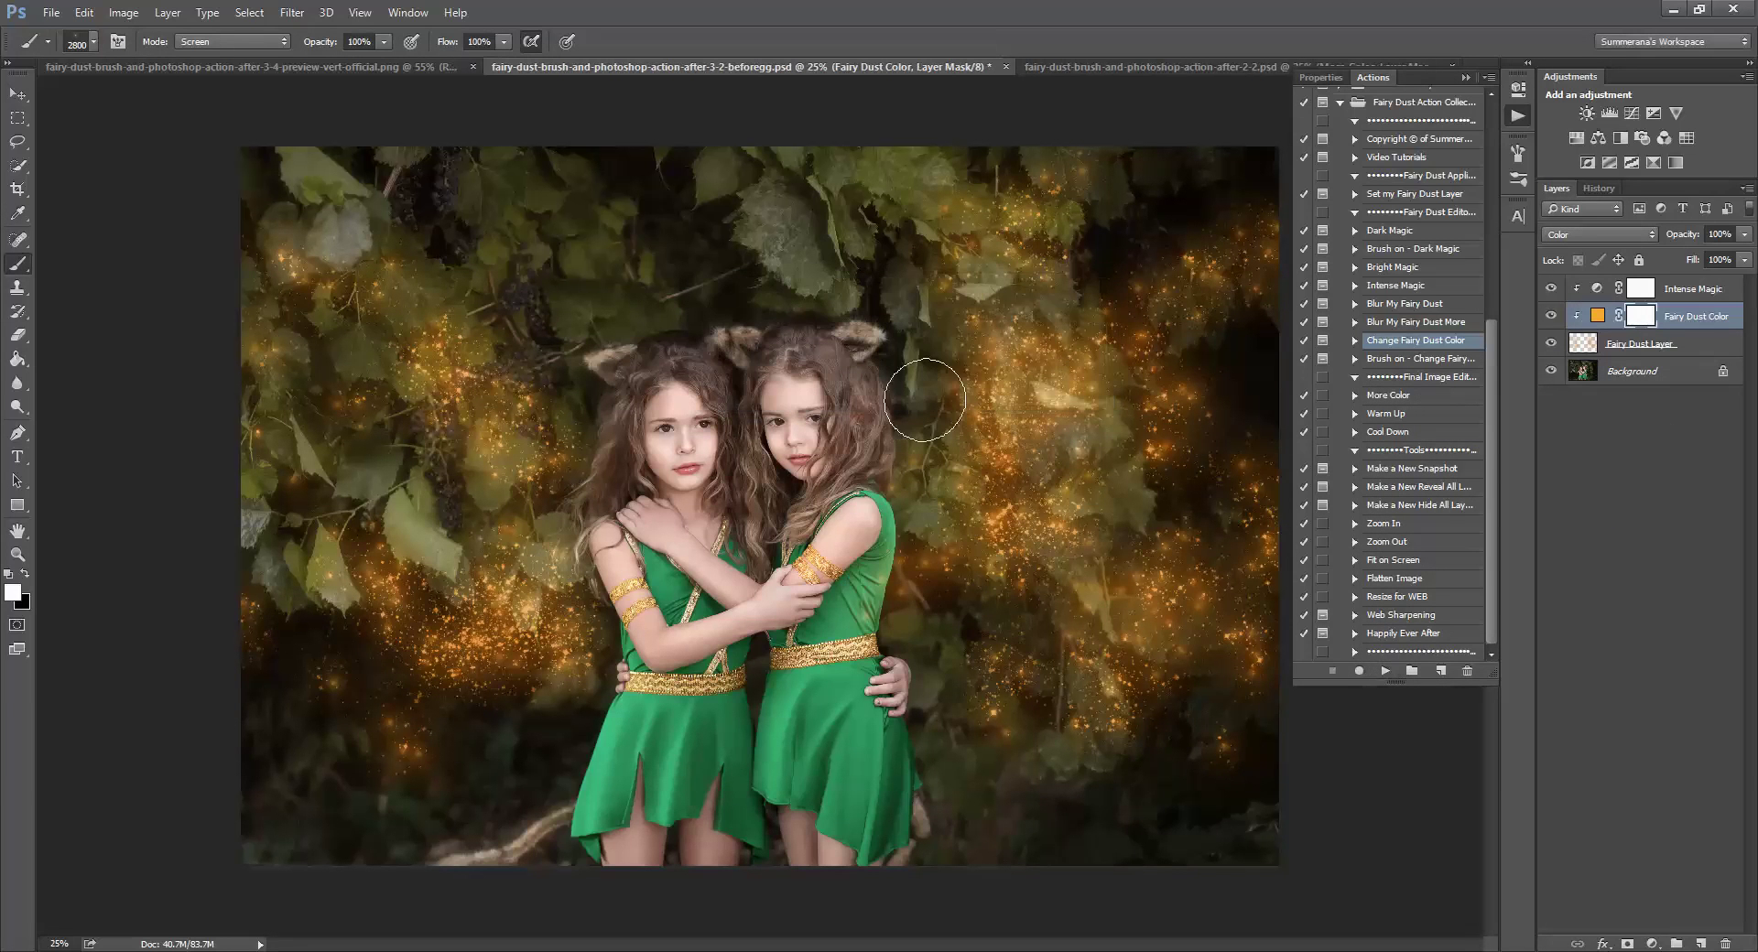
double_click(1598, 318)
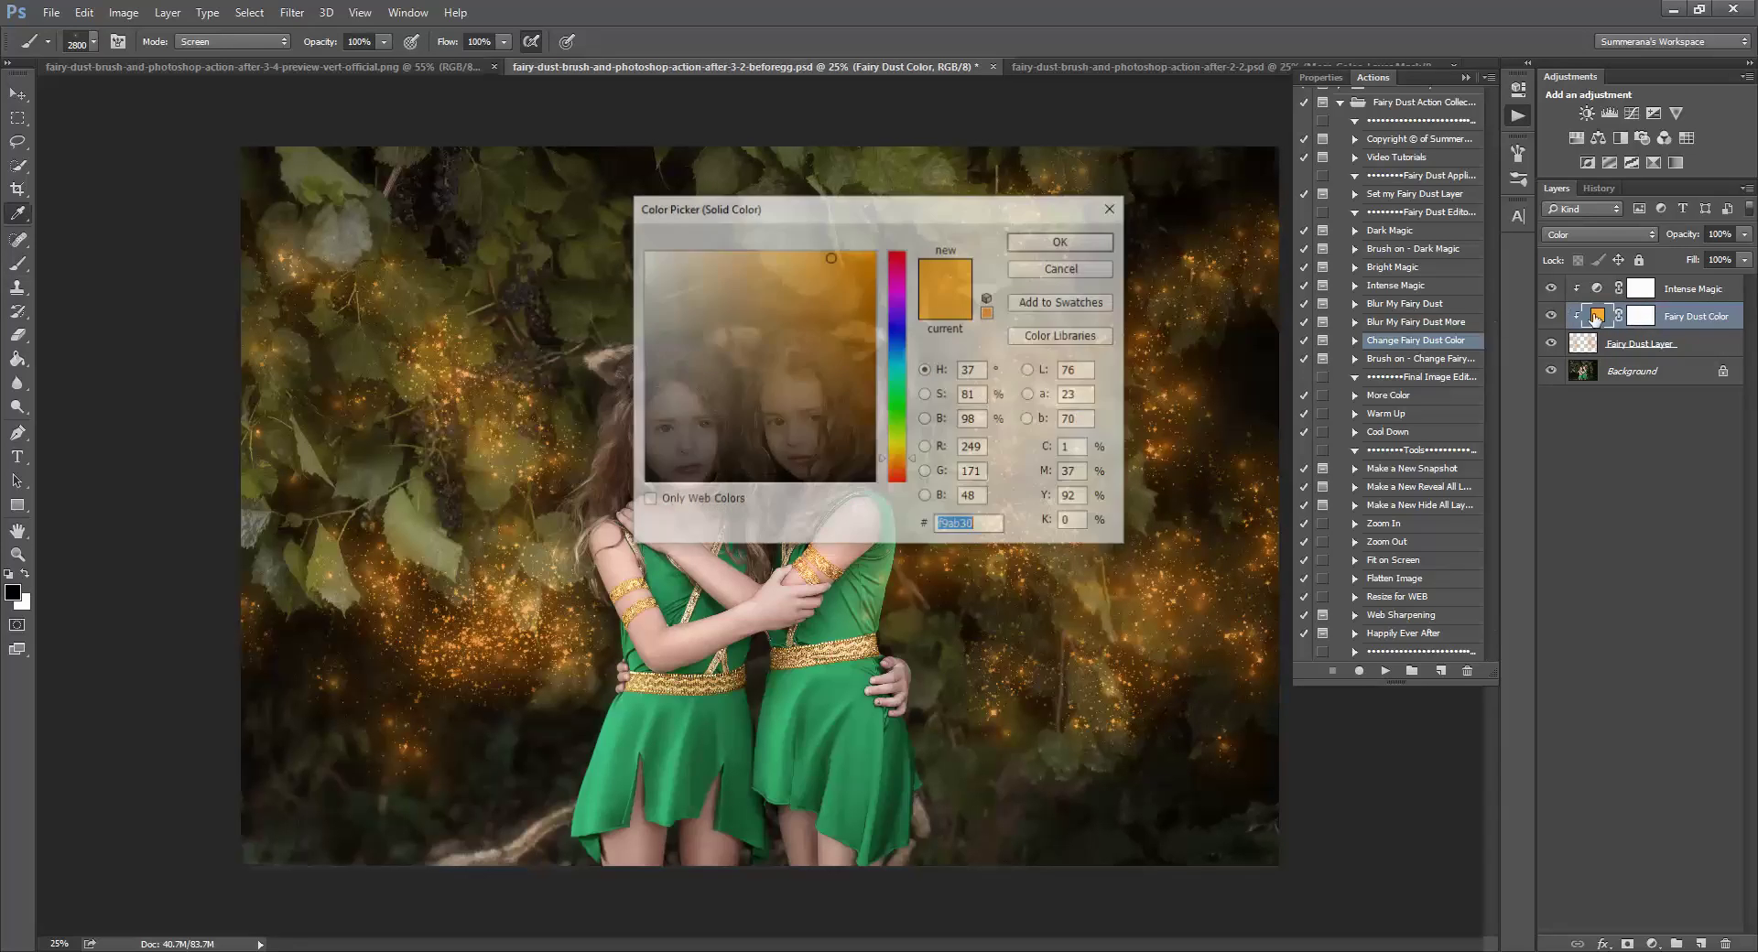
left_click(1062, 241)
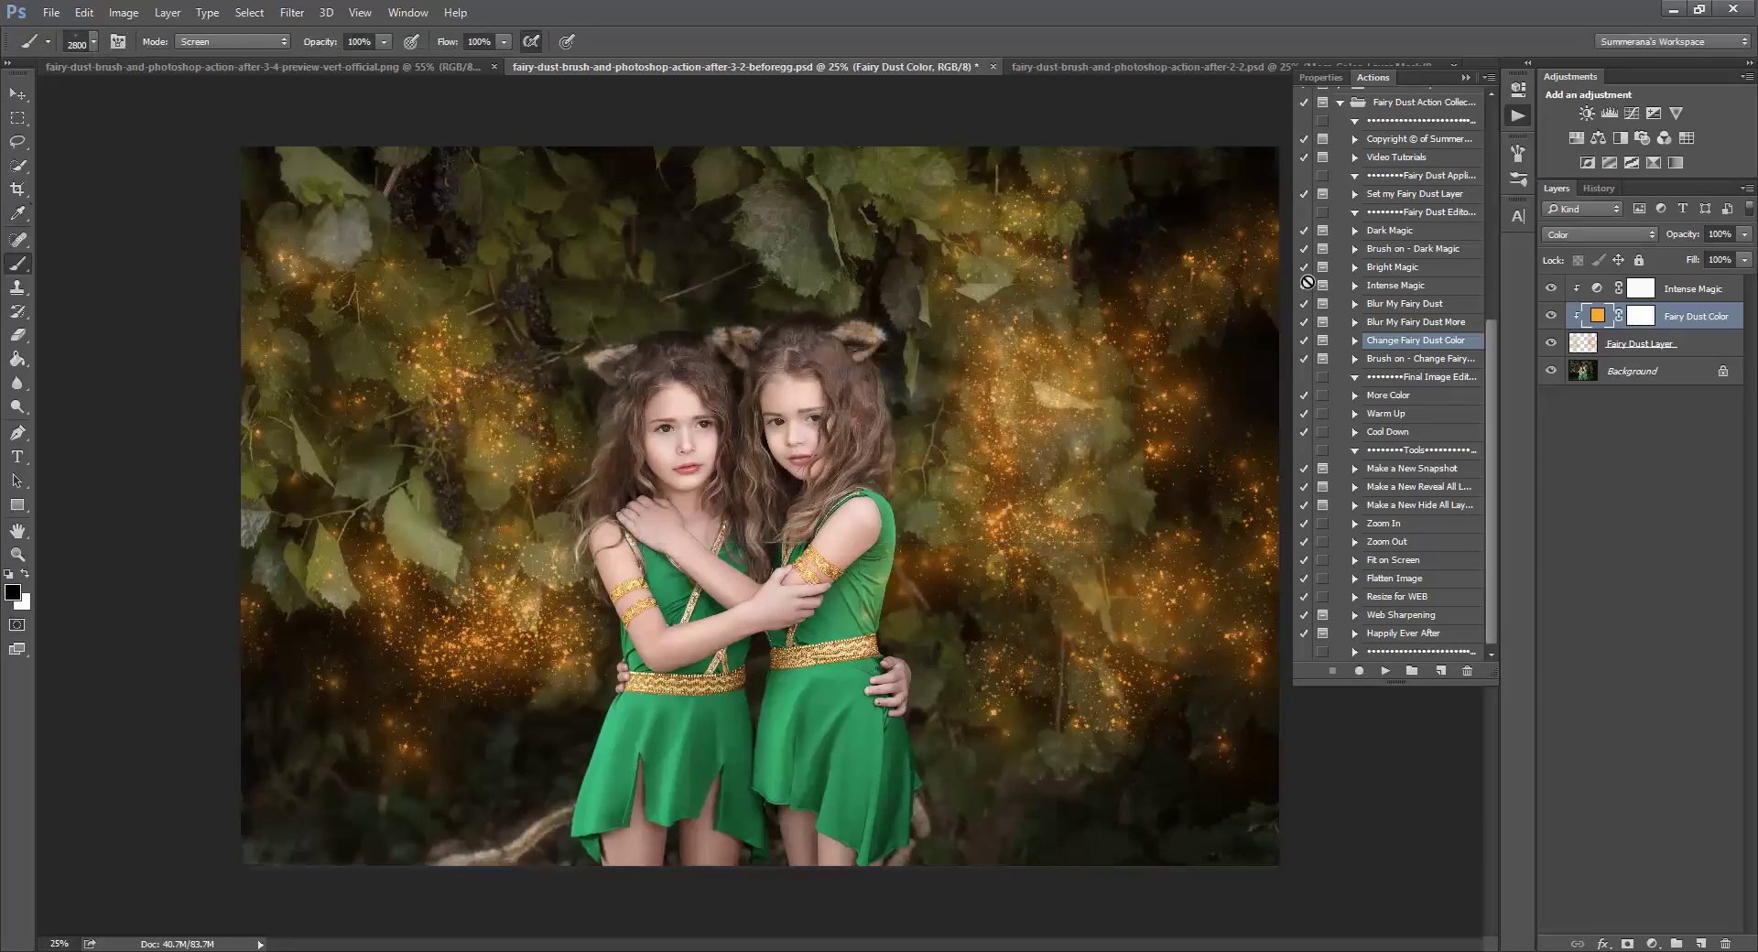
Run the brush-on colour change action to add a Fairy Dust Color layer in the dresses' green
left_click(1421, 360)
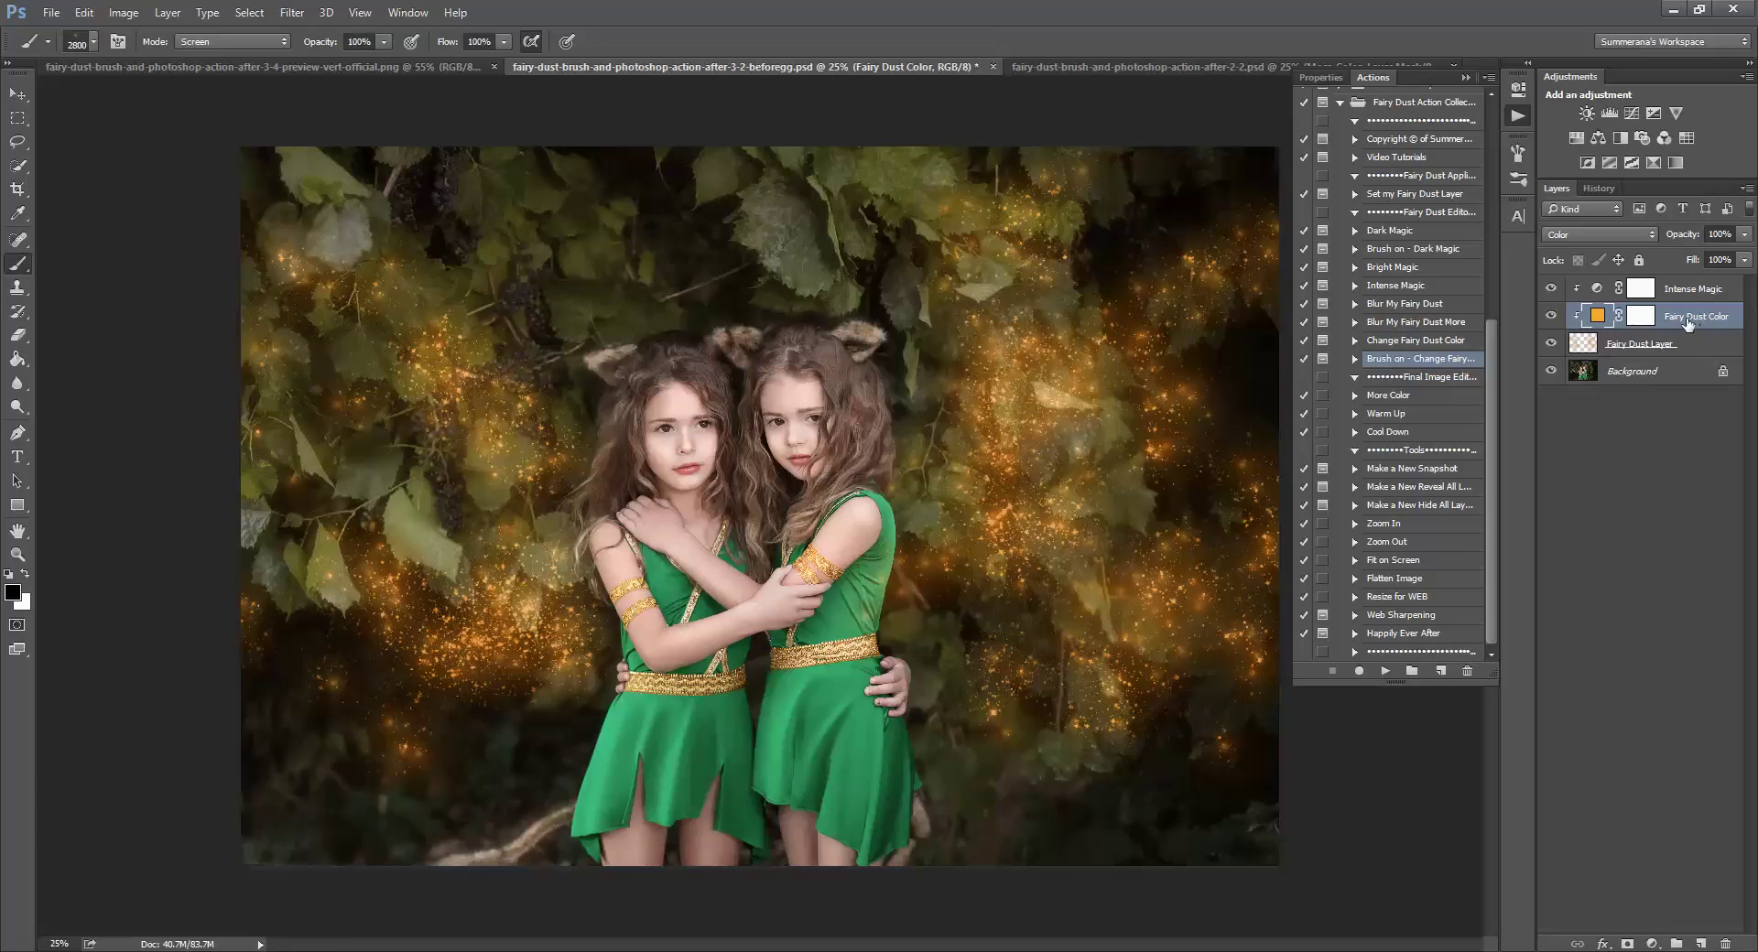
left_click(1385, 671)
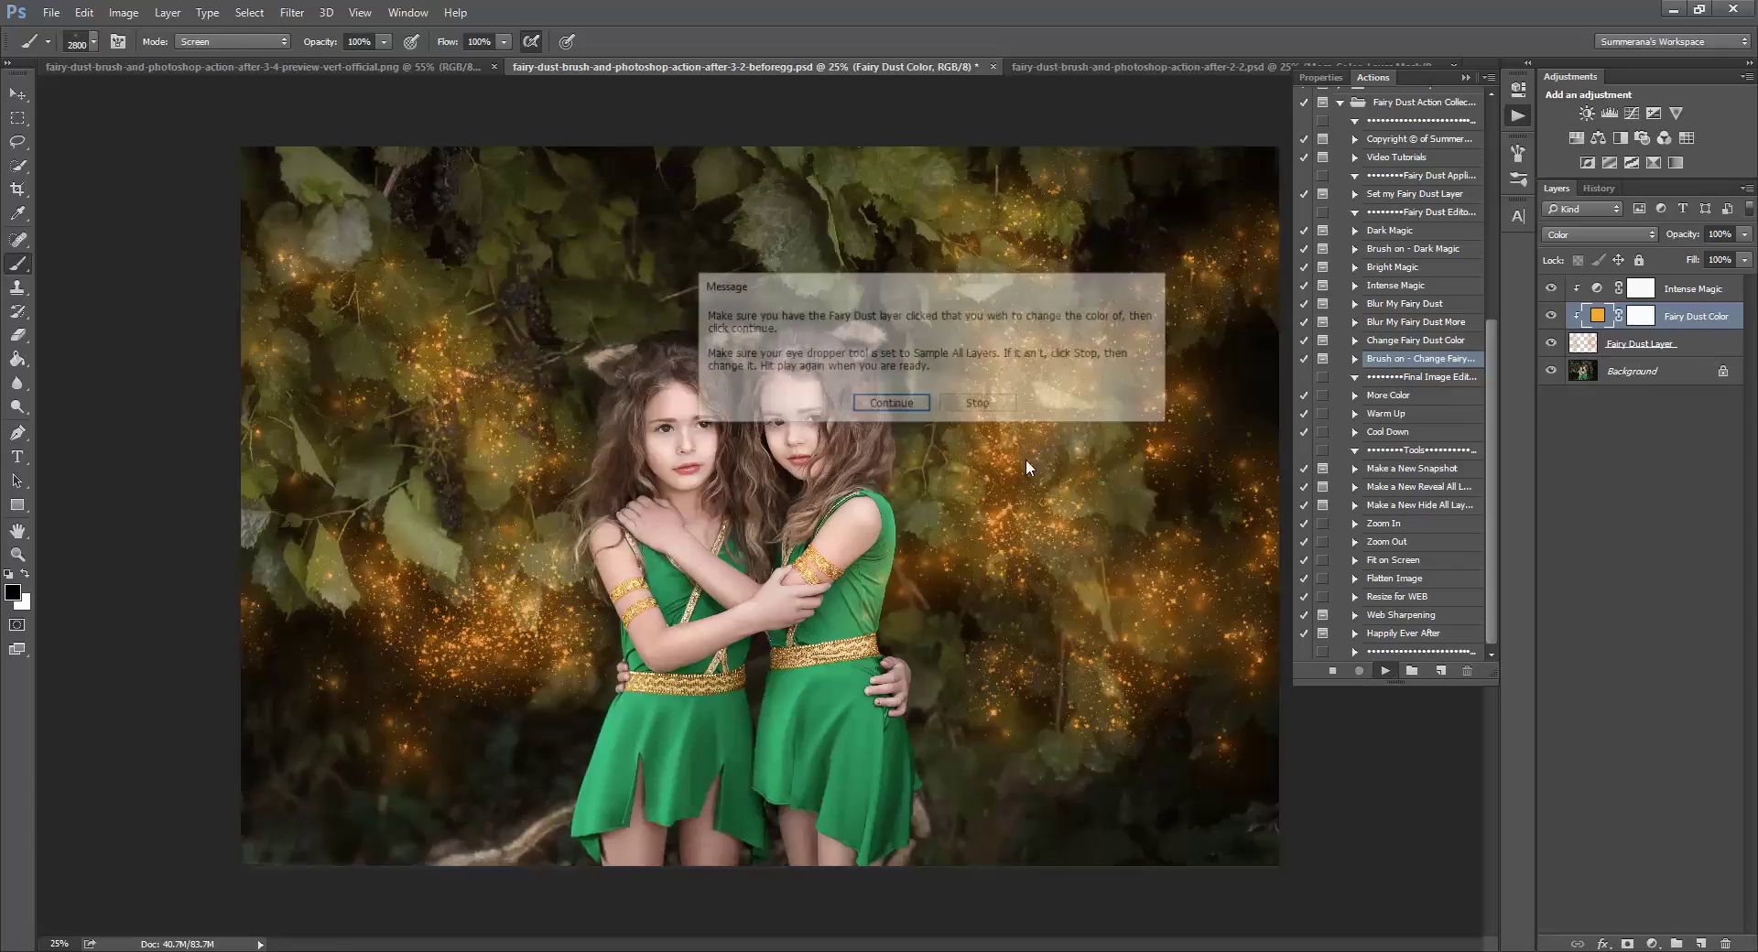
key("Return")
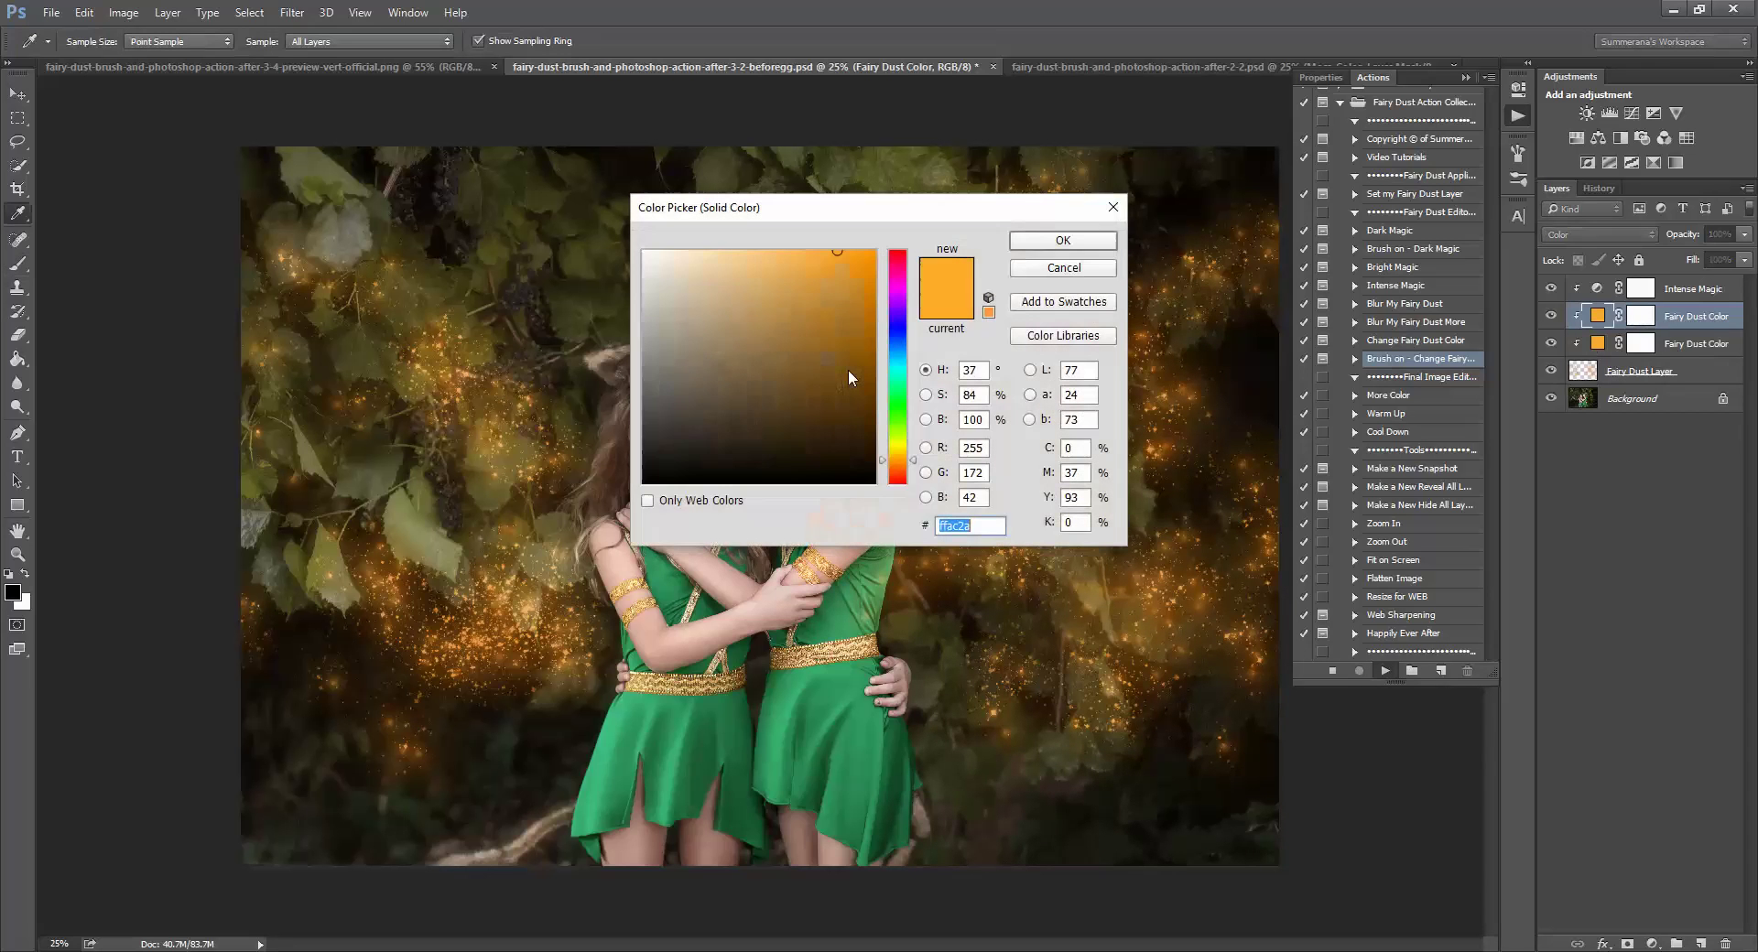
left_click(901, 337)
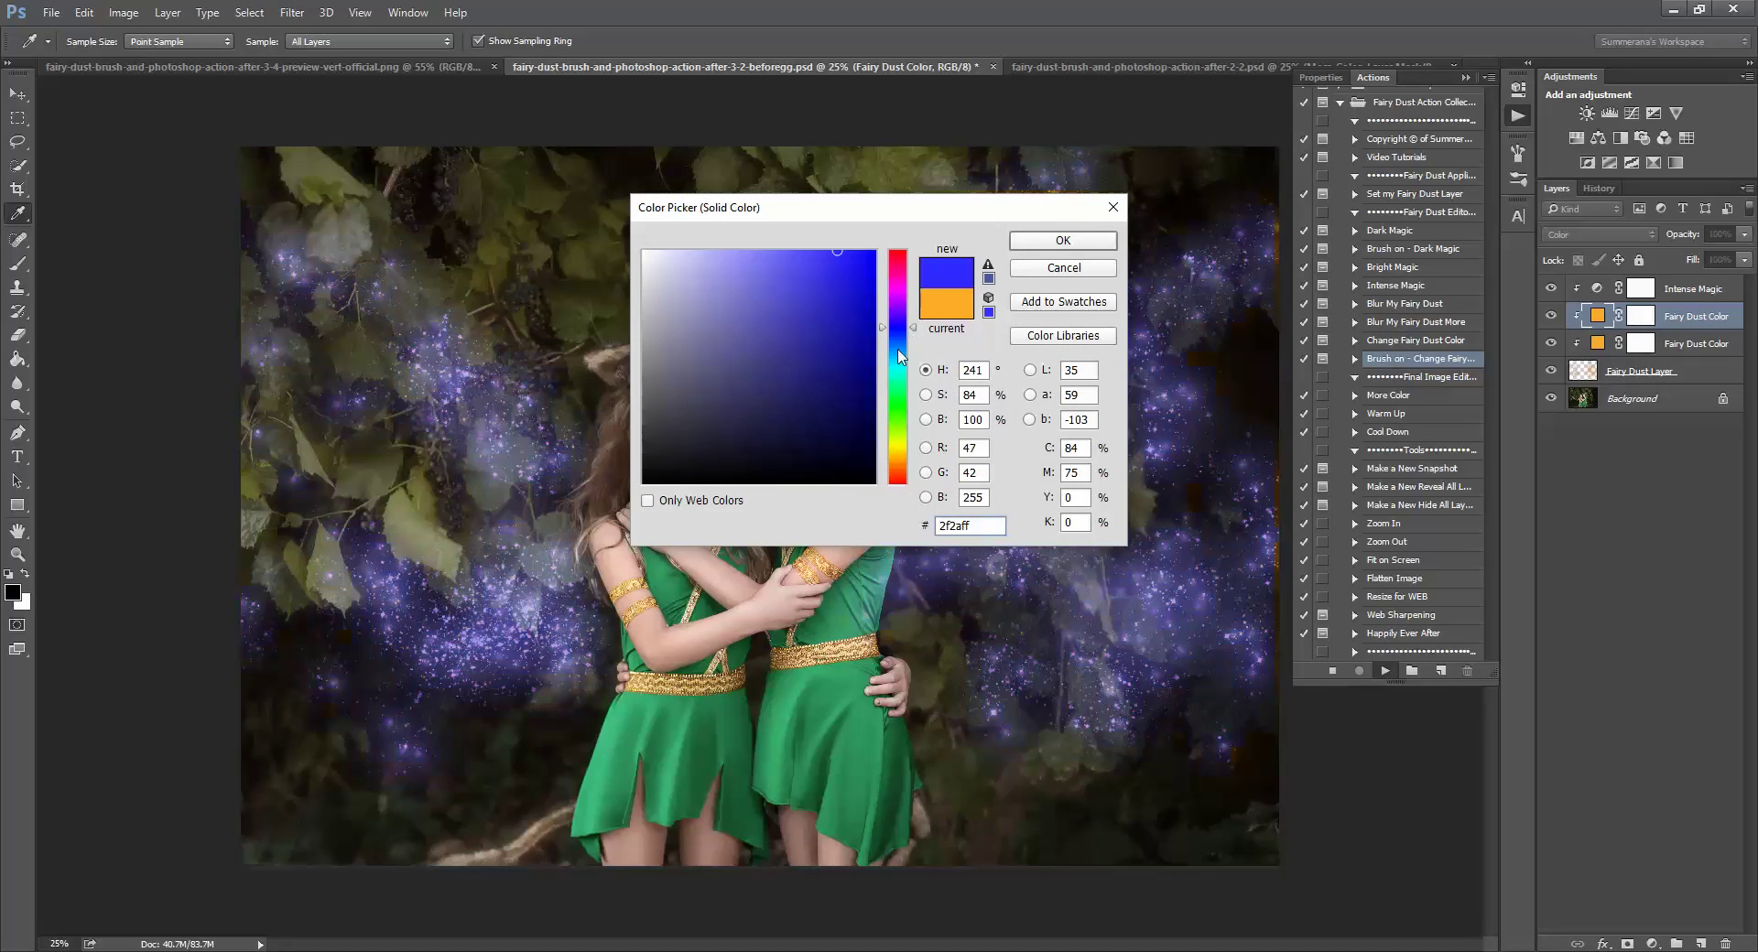
left_click(838, 610)
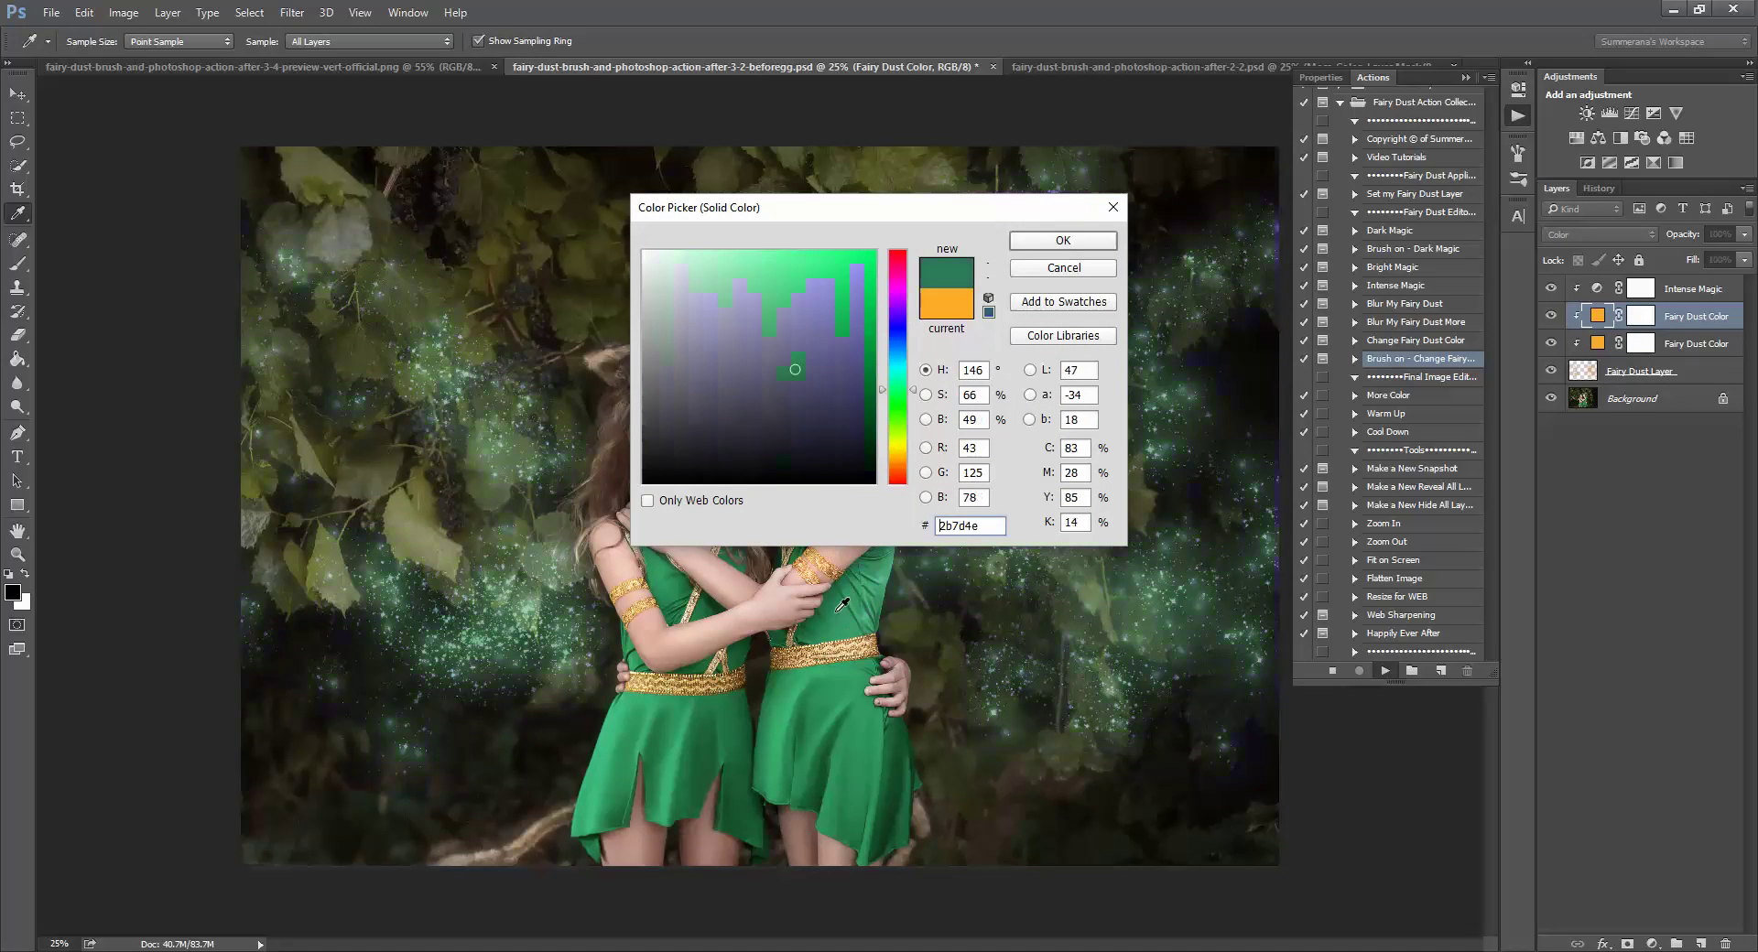
left_click(1069, 240)
key("Return")
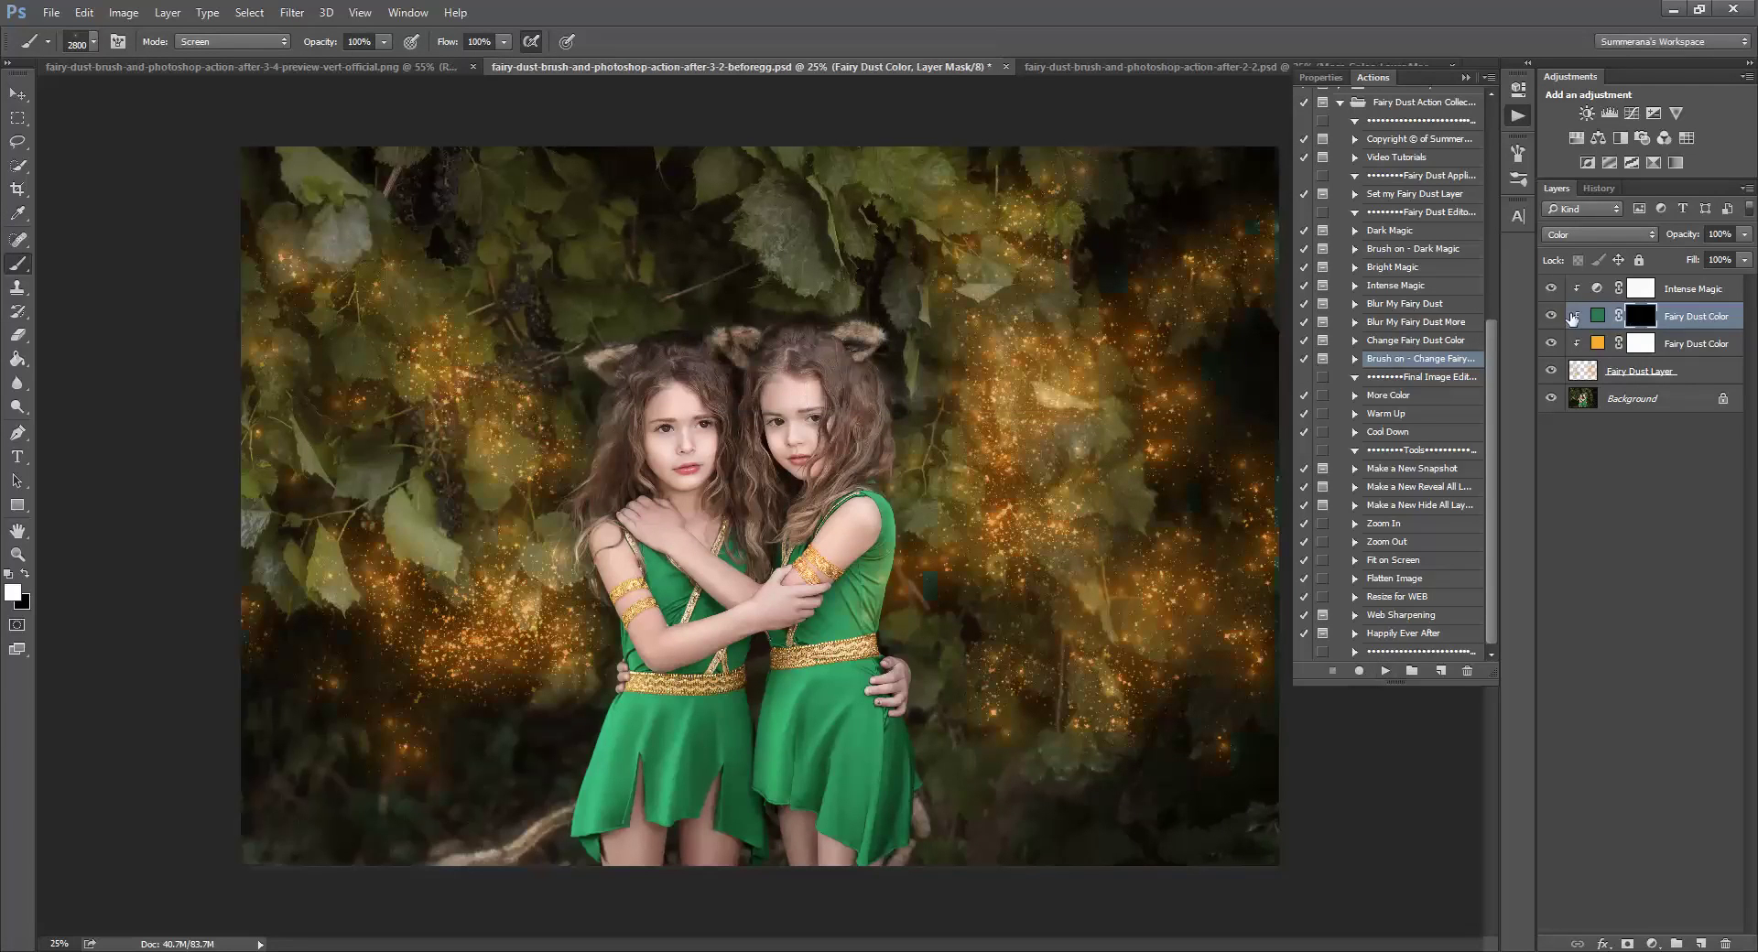
Target the green Fairy Dust Color layer's mask and set white as the brush colour
left_click(1679, 343)
left_click(1685, 317)
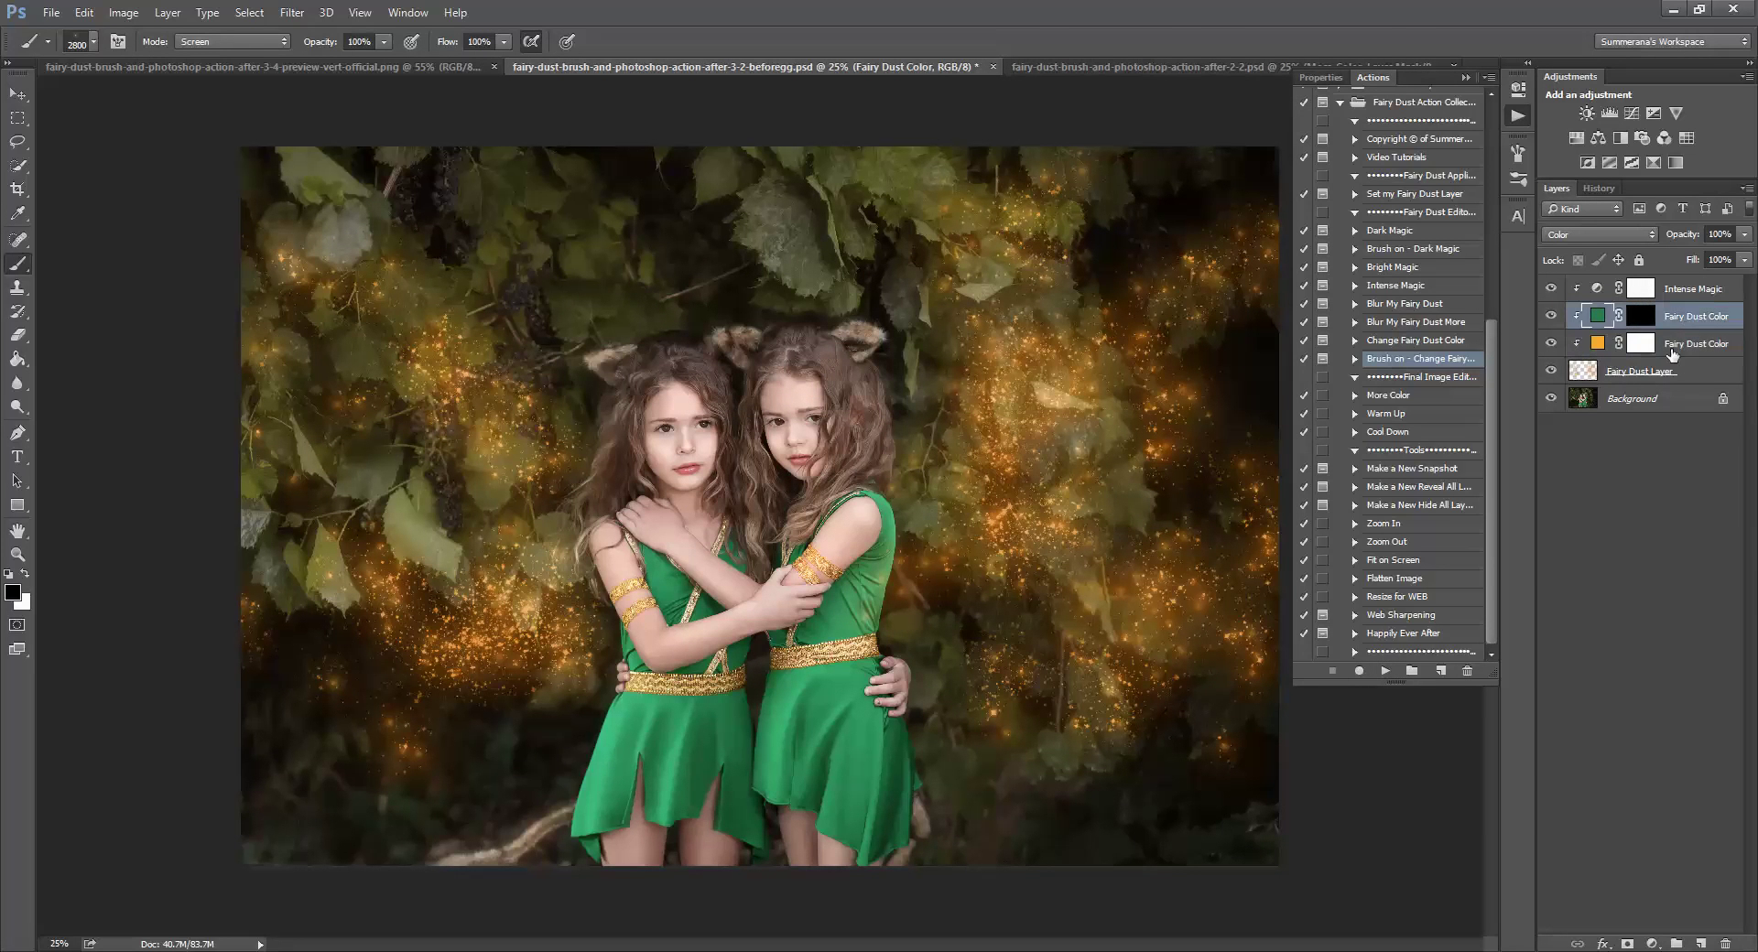
left_click(1642, 316)
left_click(1642, 316)
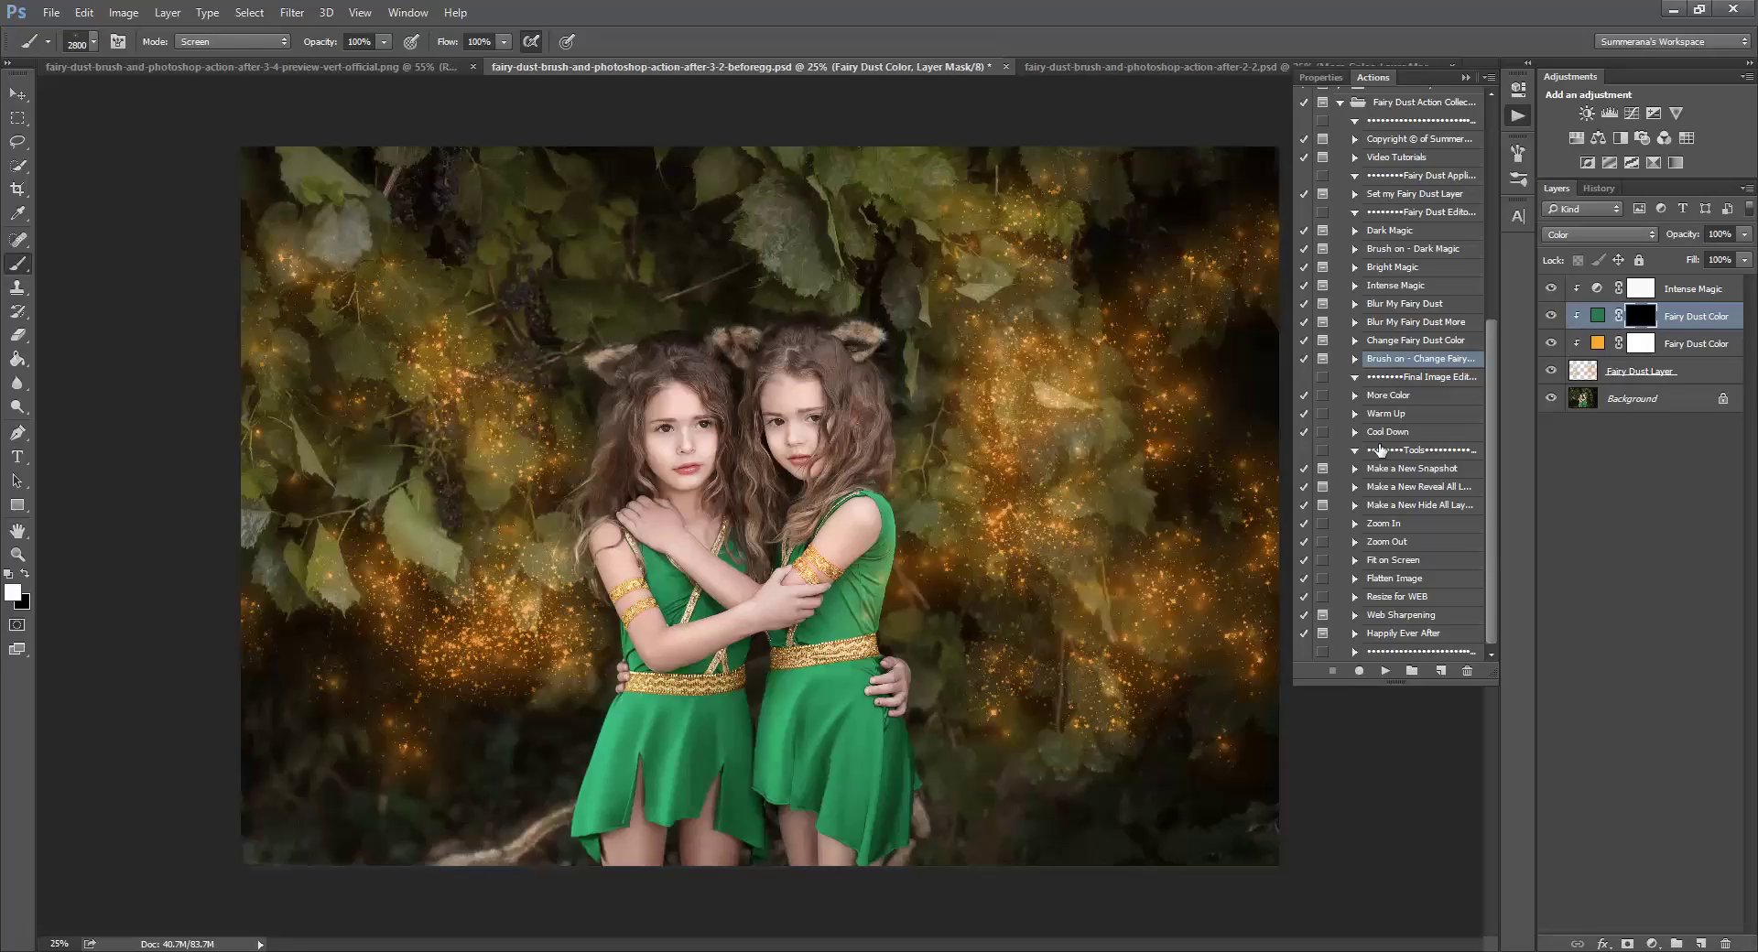
key("x")
left_click(82, 47)
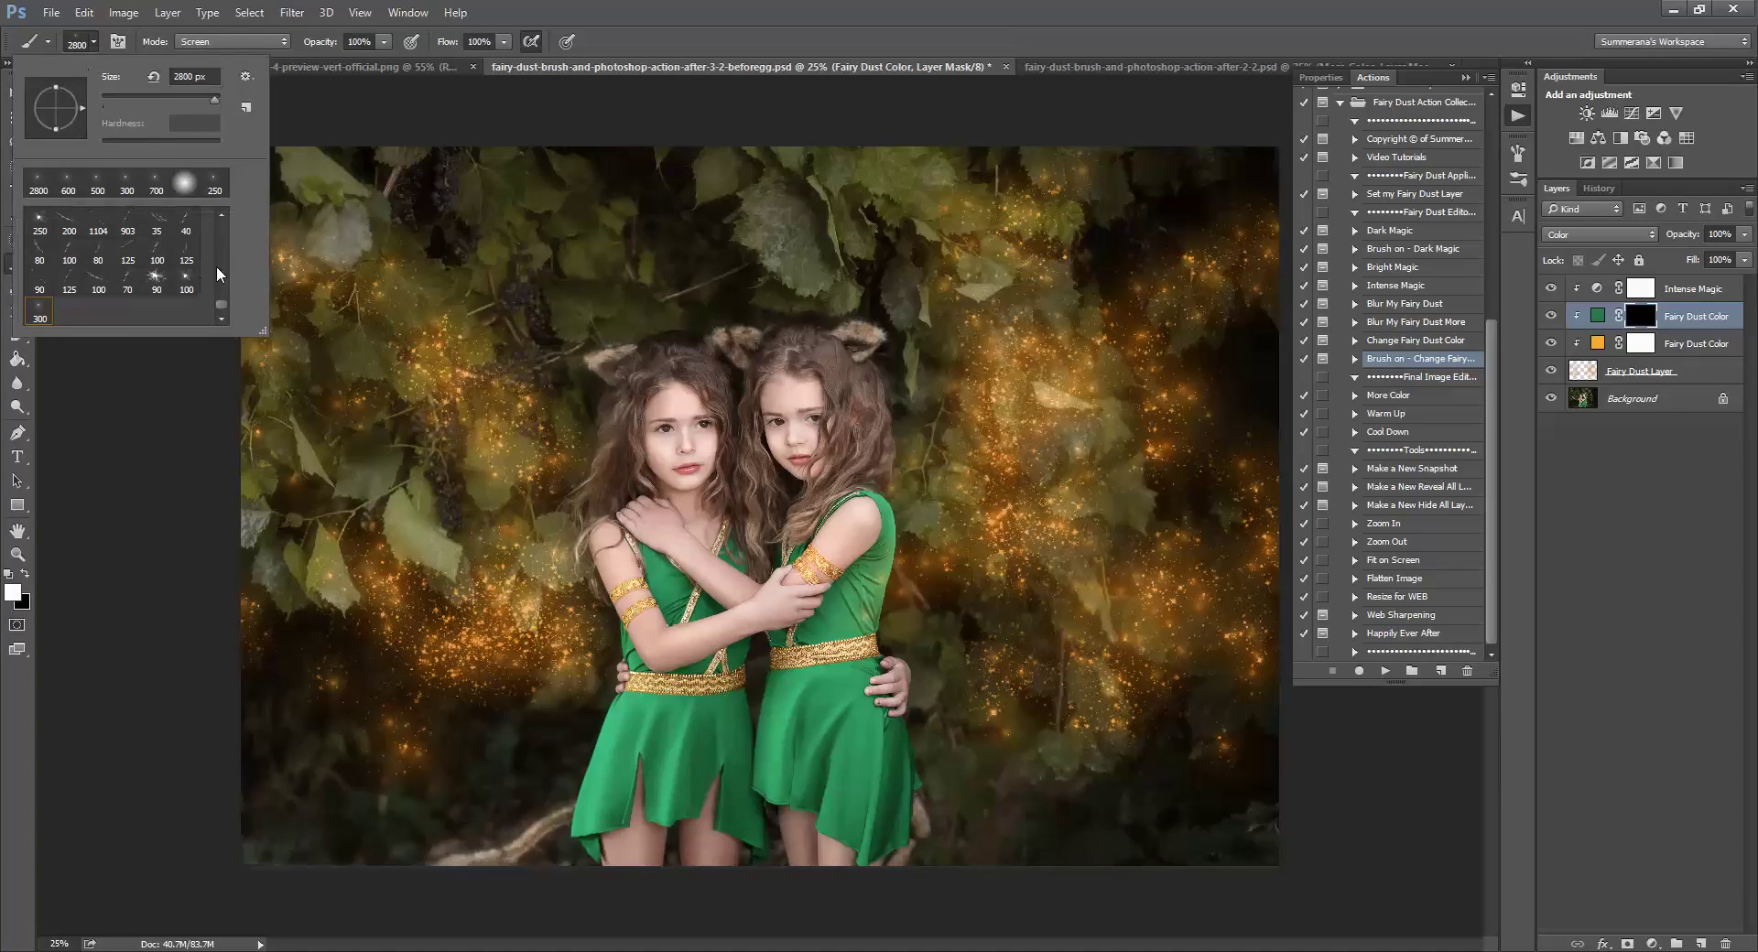
scroll(219, 273, "up", 10)
key("Return")
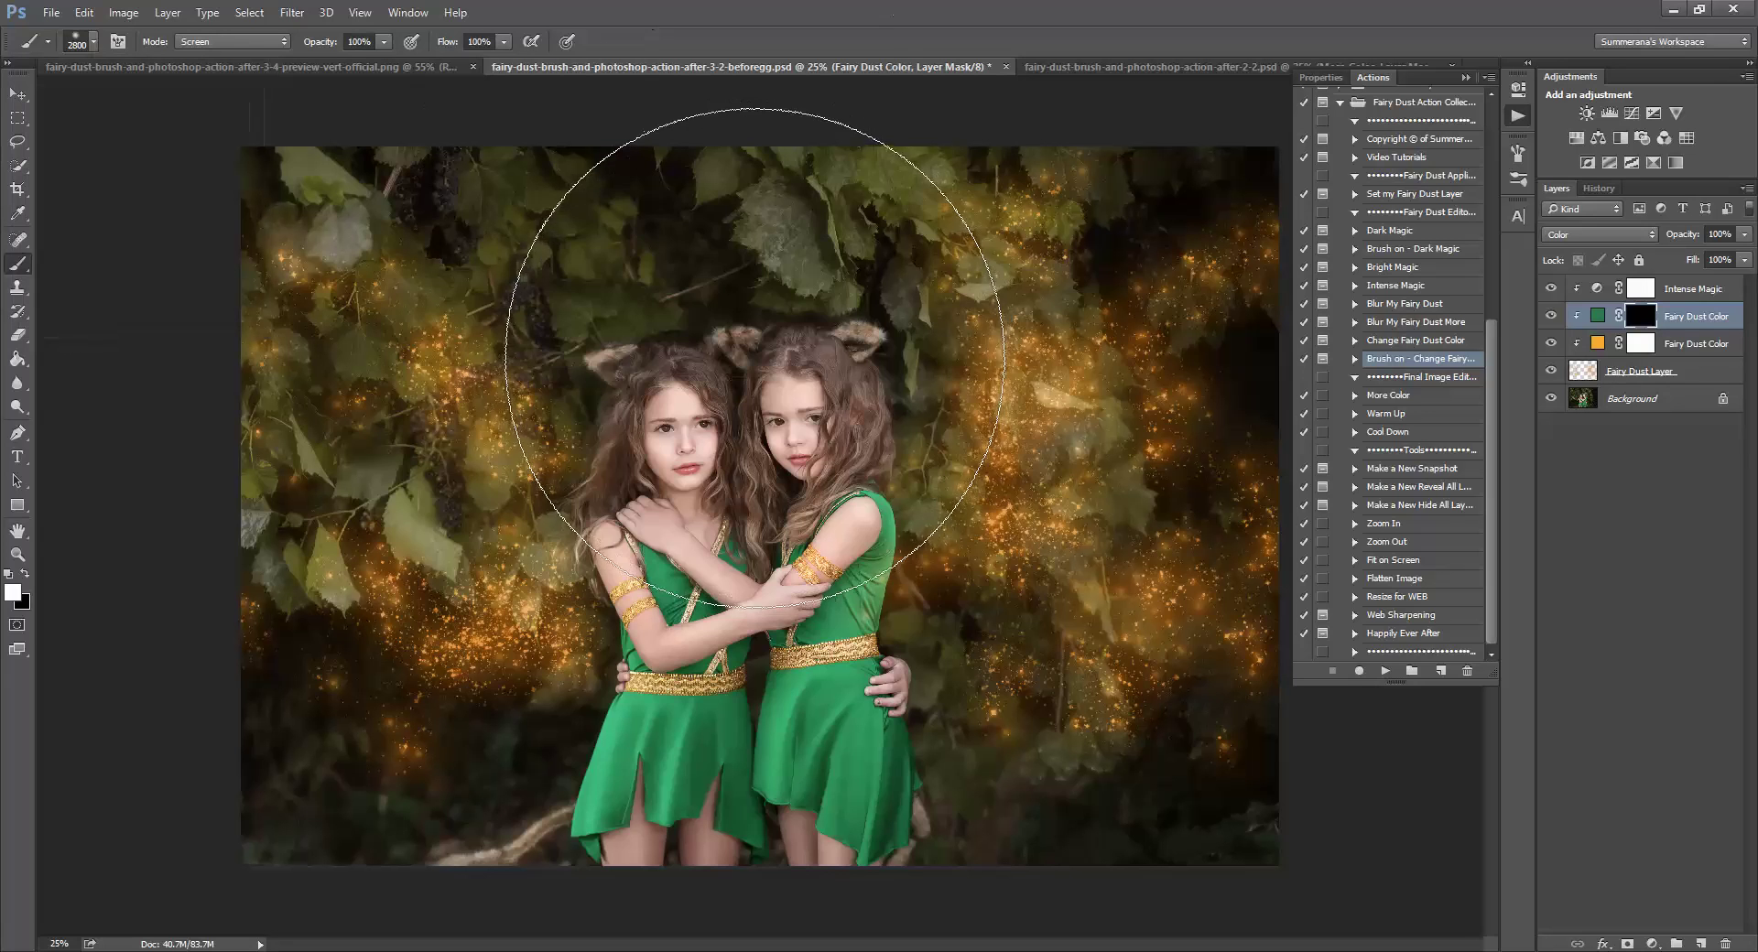
Paint green dust over the upper-left foliage and lower-right area, then hide the green layer
key("bracketleft")
key("bracketleft")
key("bracketleft")
key("bracketleft")
key("bracketleft")
key("bracketleft")
key("bracketleft")
key("bracketleft")
key("bracketleft")
key("bracketleft")
key("bracketleft")
key("bracketleft")
key("bracketleft")
key("bracketleft")
key("bracketleft")
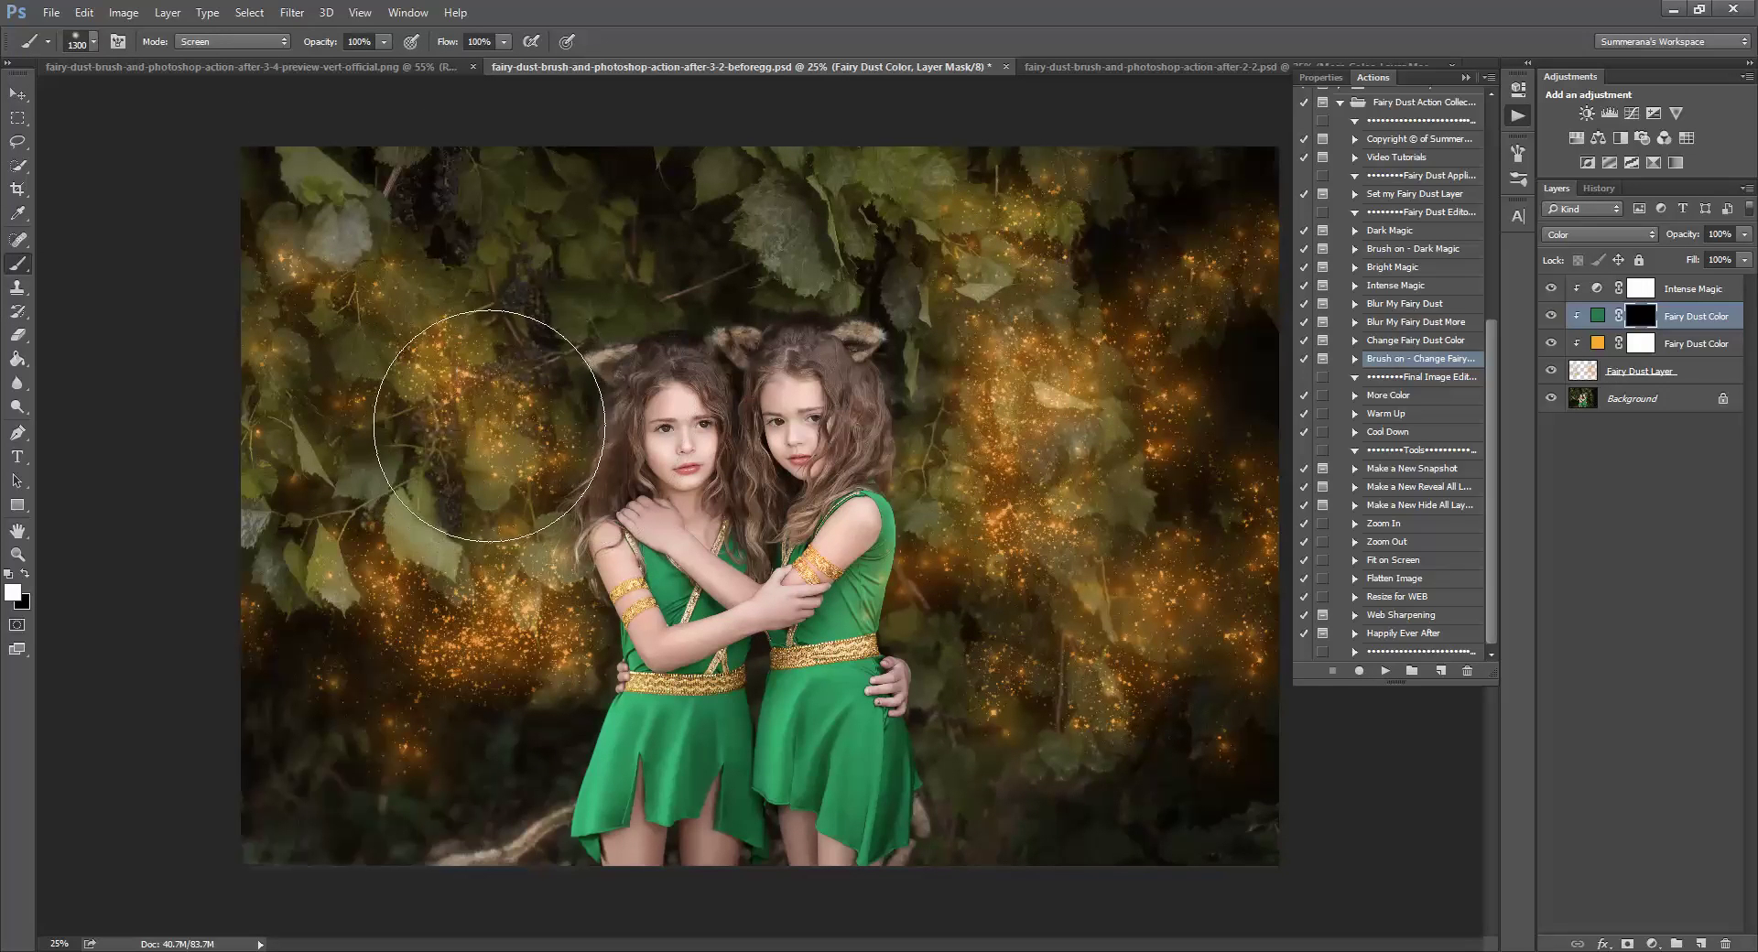
key("bracketleft")
mouse_move(489, 426)
left_mouse_down()
mouse_move(381, 370)
mouse_move(336, 323)
mouse_move(225, 399)
mouse_move(327, 329)
mouse_move(507, 417)
left_mouse_up()
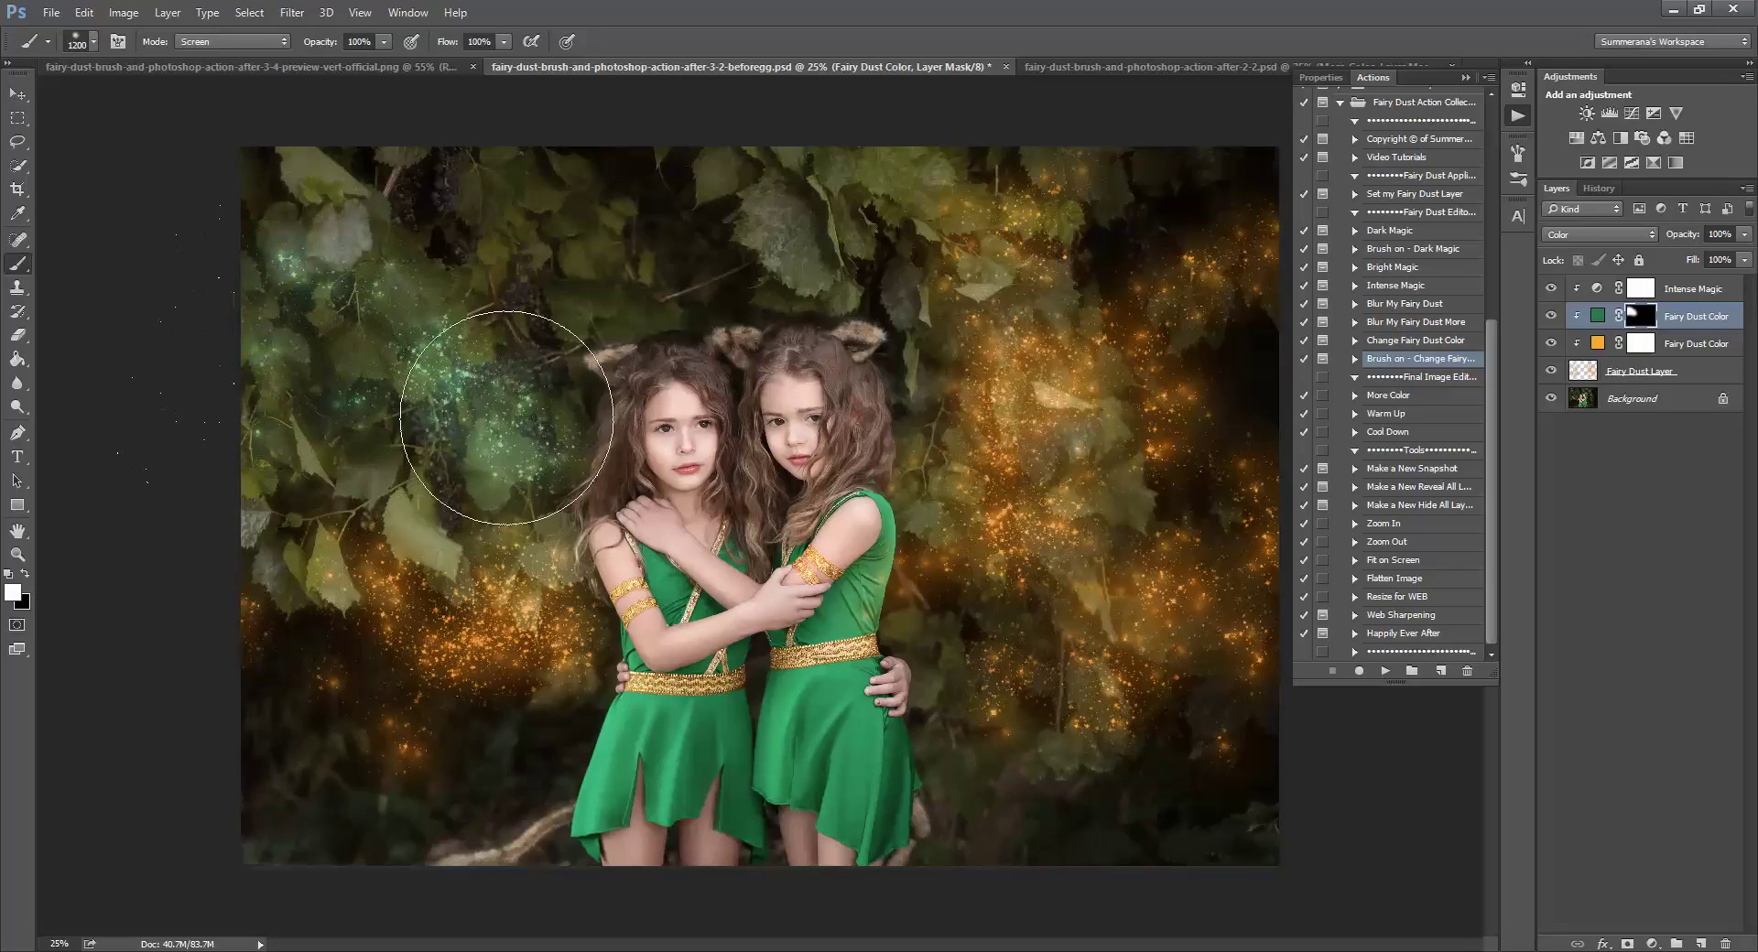
left_click(1466, 77)
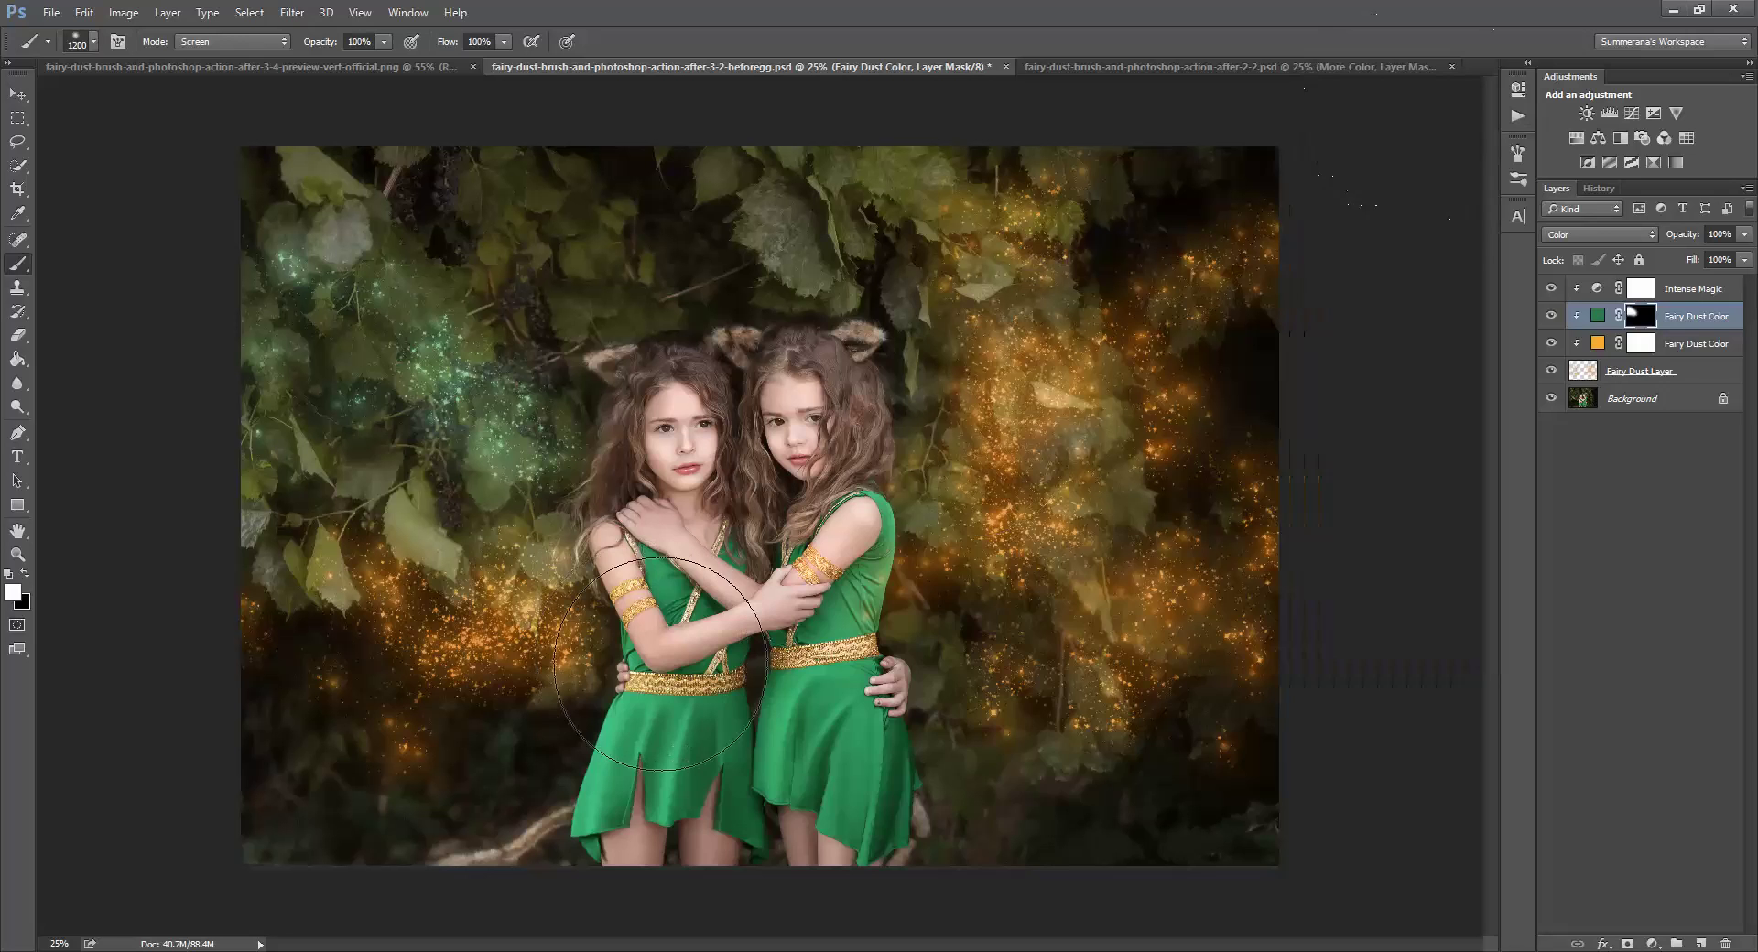
mouse_move(661, 665)
left_mouse_down()
mouse_move(942, 735)
mouse_move(1119, 699)
mouse_move(1287, 757)
left_mouse_up()
left_click(1550, 315)
left_click(1519, 116)
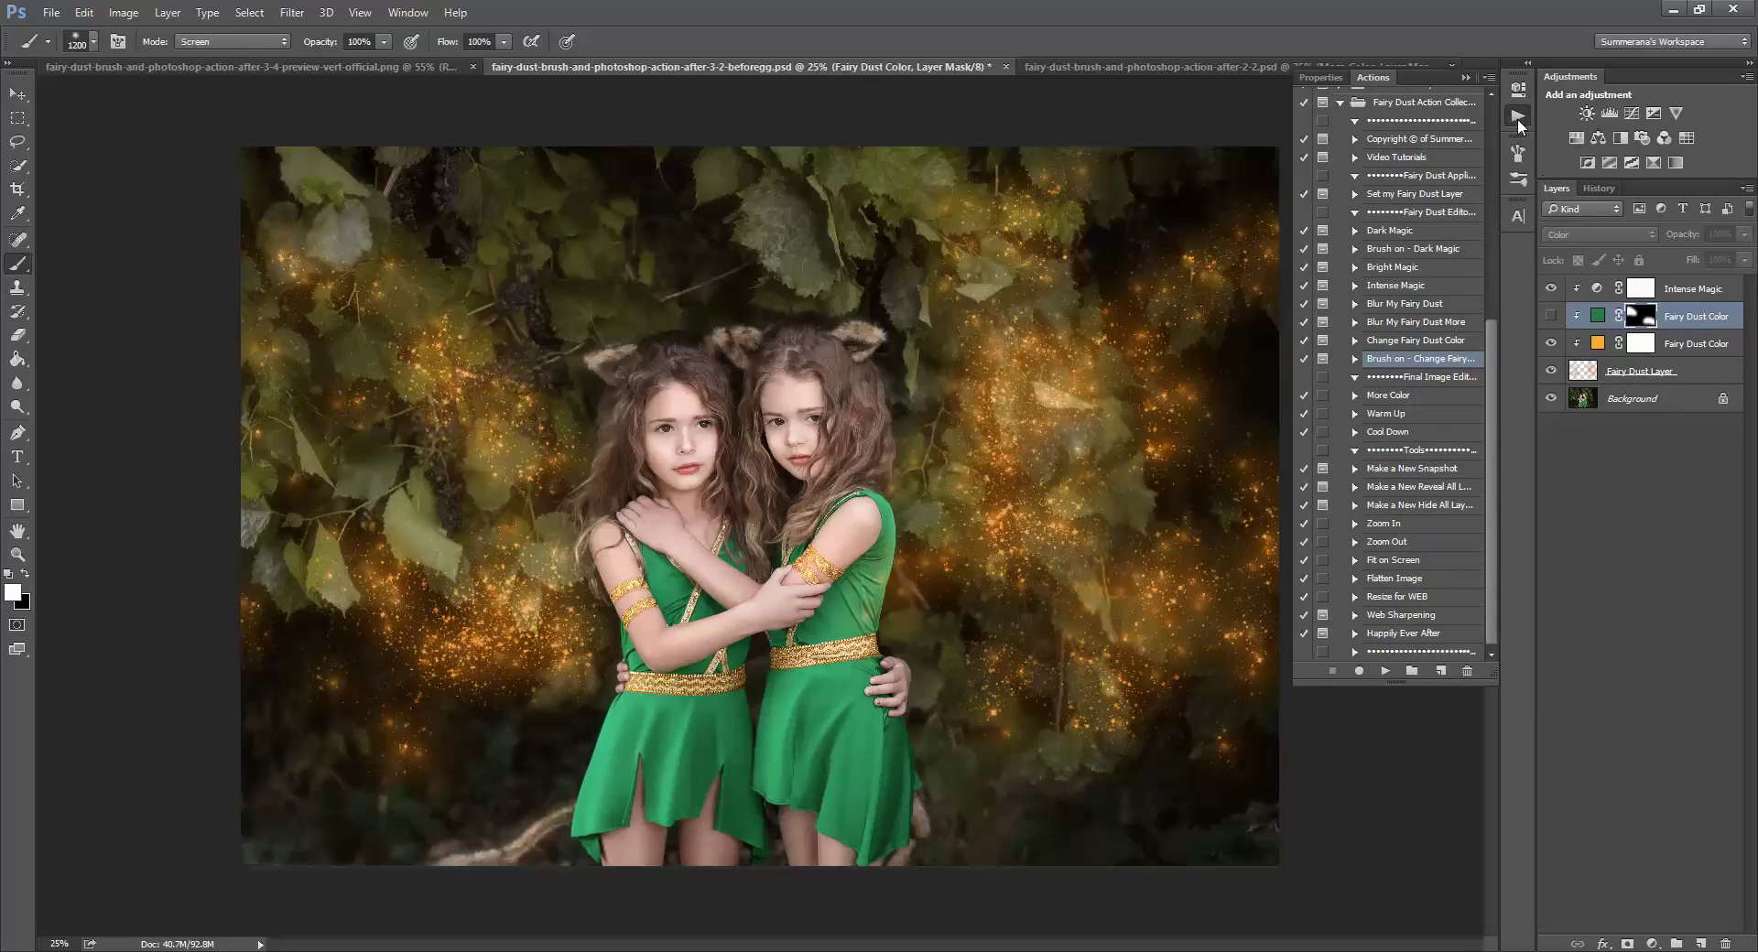
Add a More Color layer at 98% opacity, kept at the top of the stack
left_click(1434, 396)
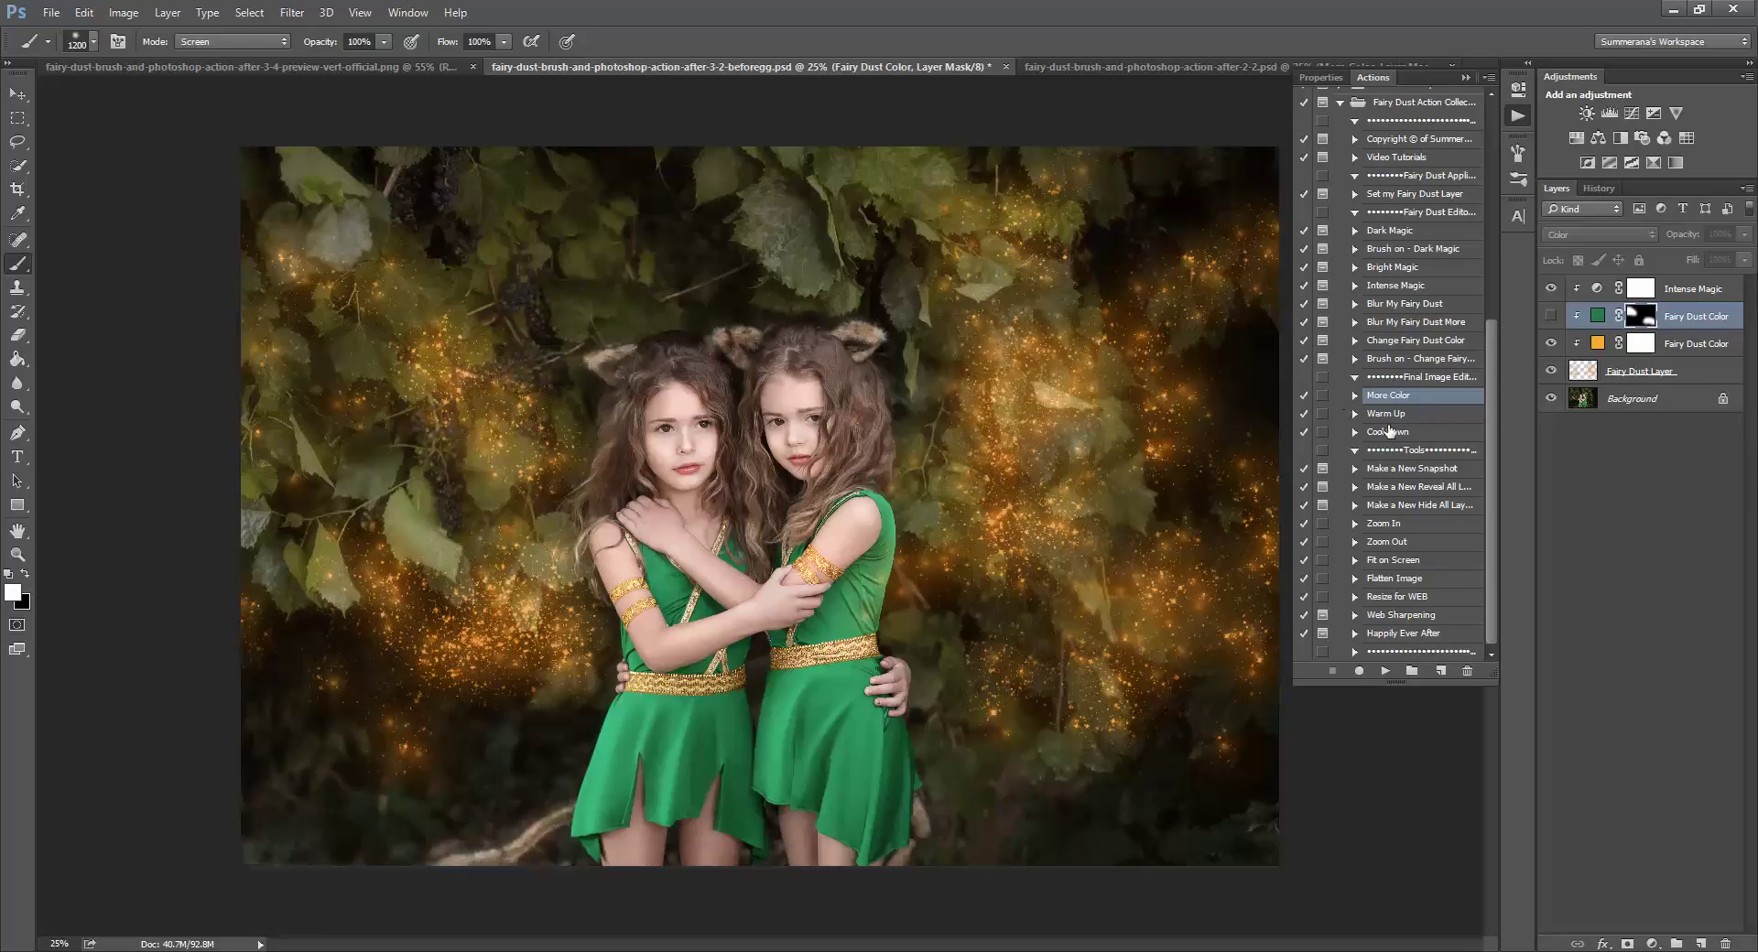
left_click(1386, 670)
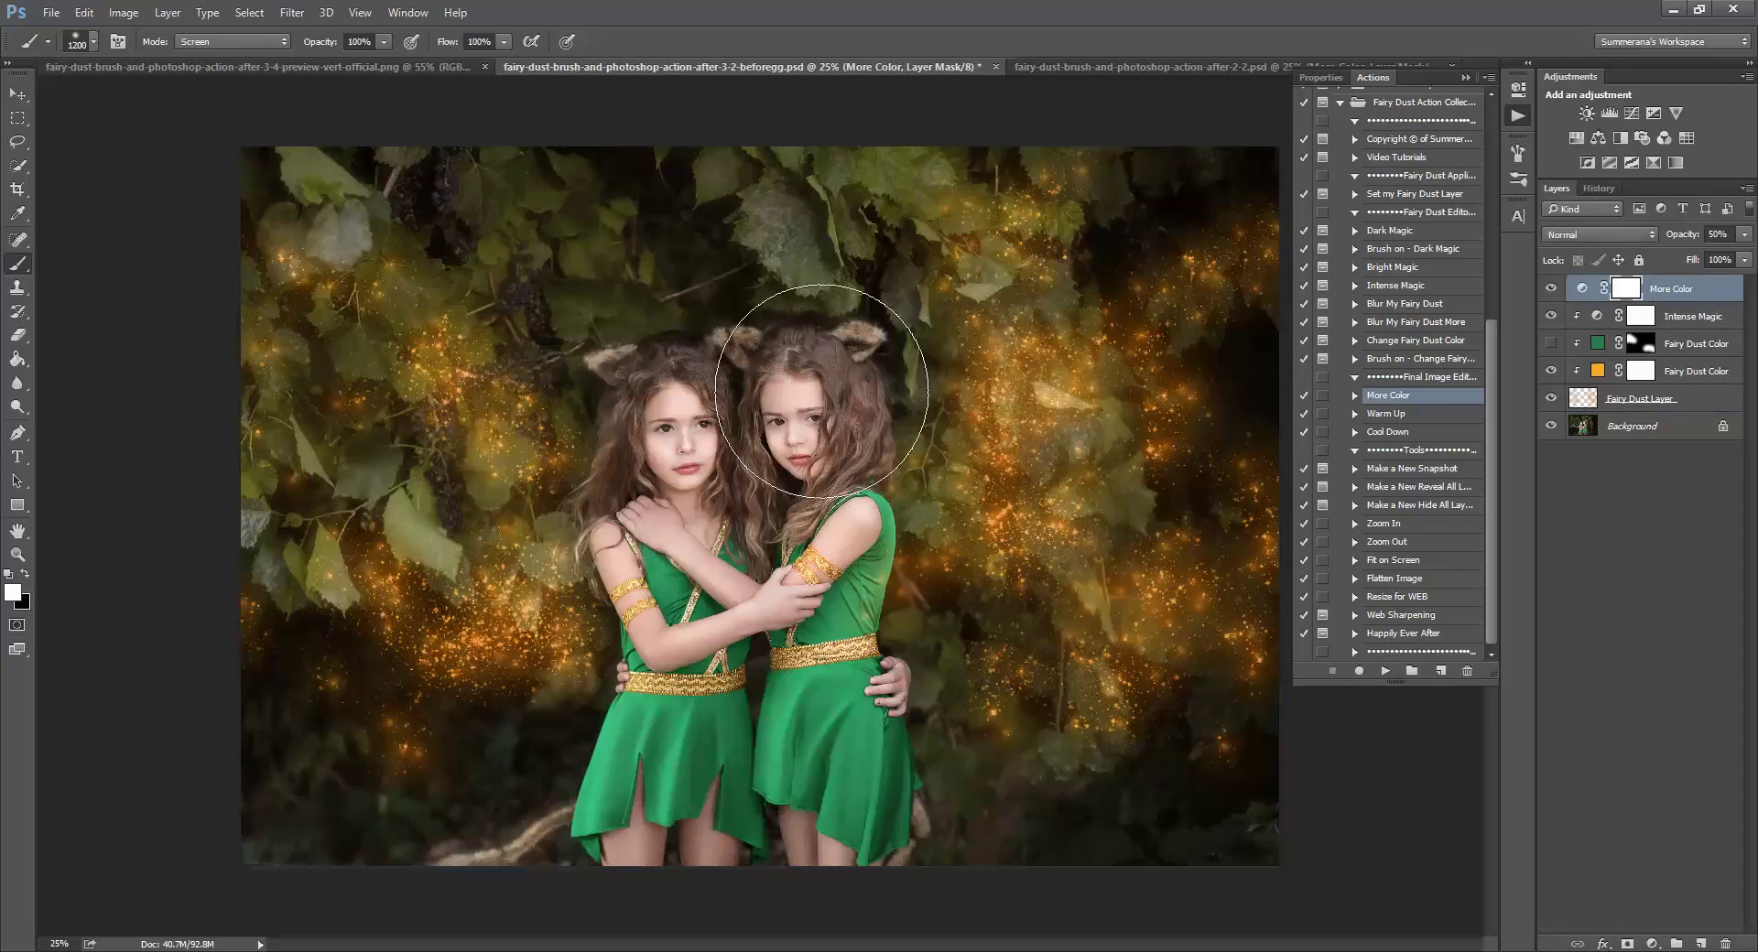
mouse_move(1744, 234)
left_mouse_down()
mouse_move(1733, 259)
mouse_move(1749, 259)
left_mouse_up()
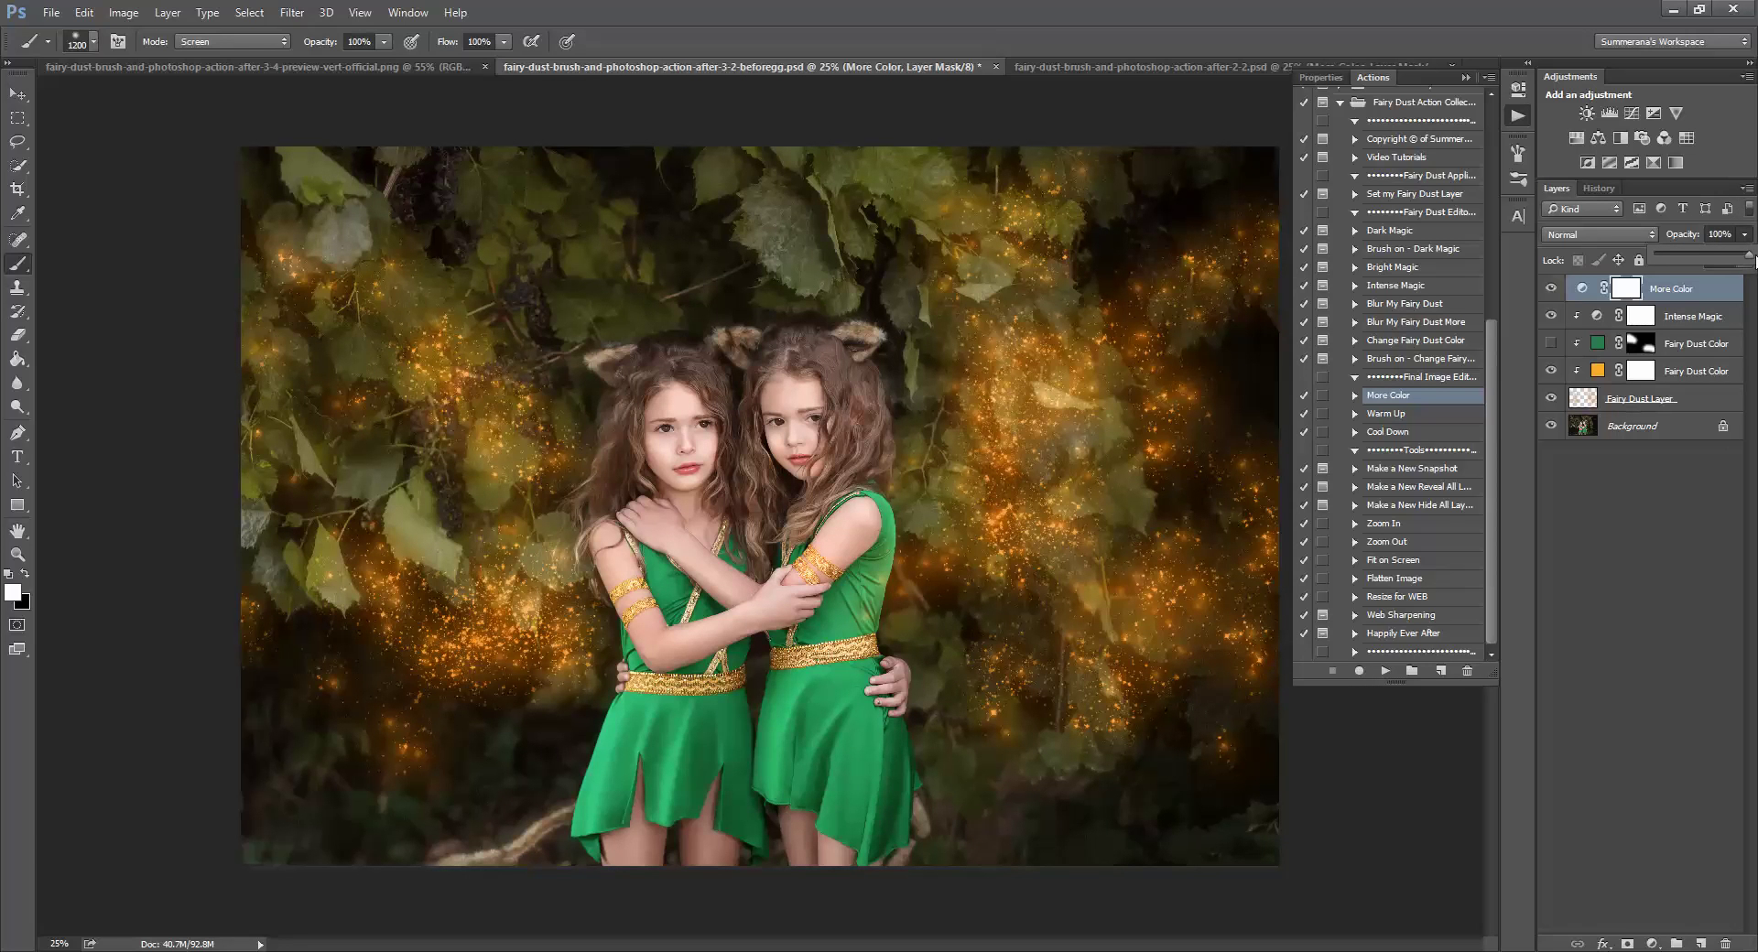
left_click(1683, 292)
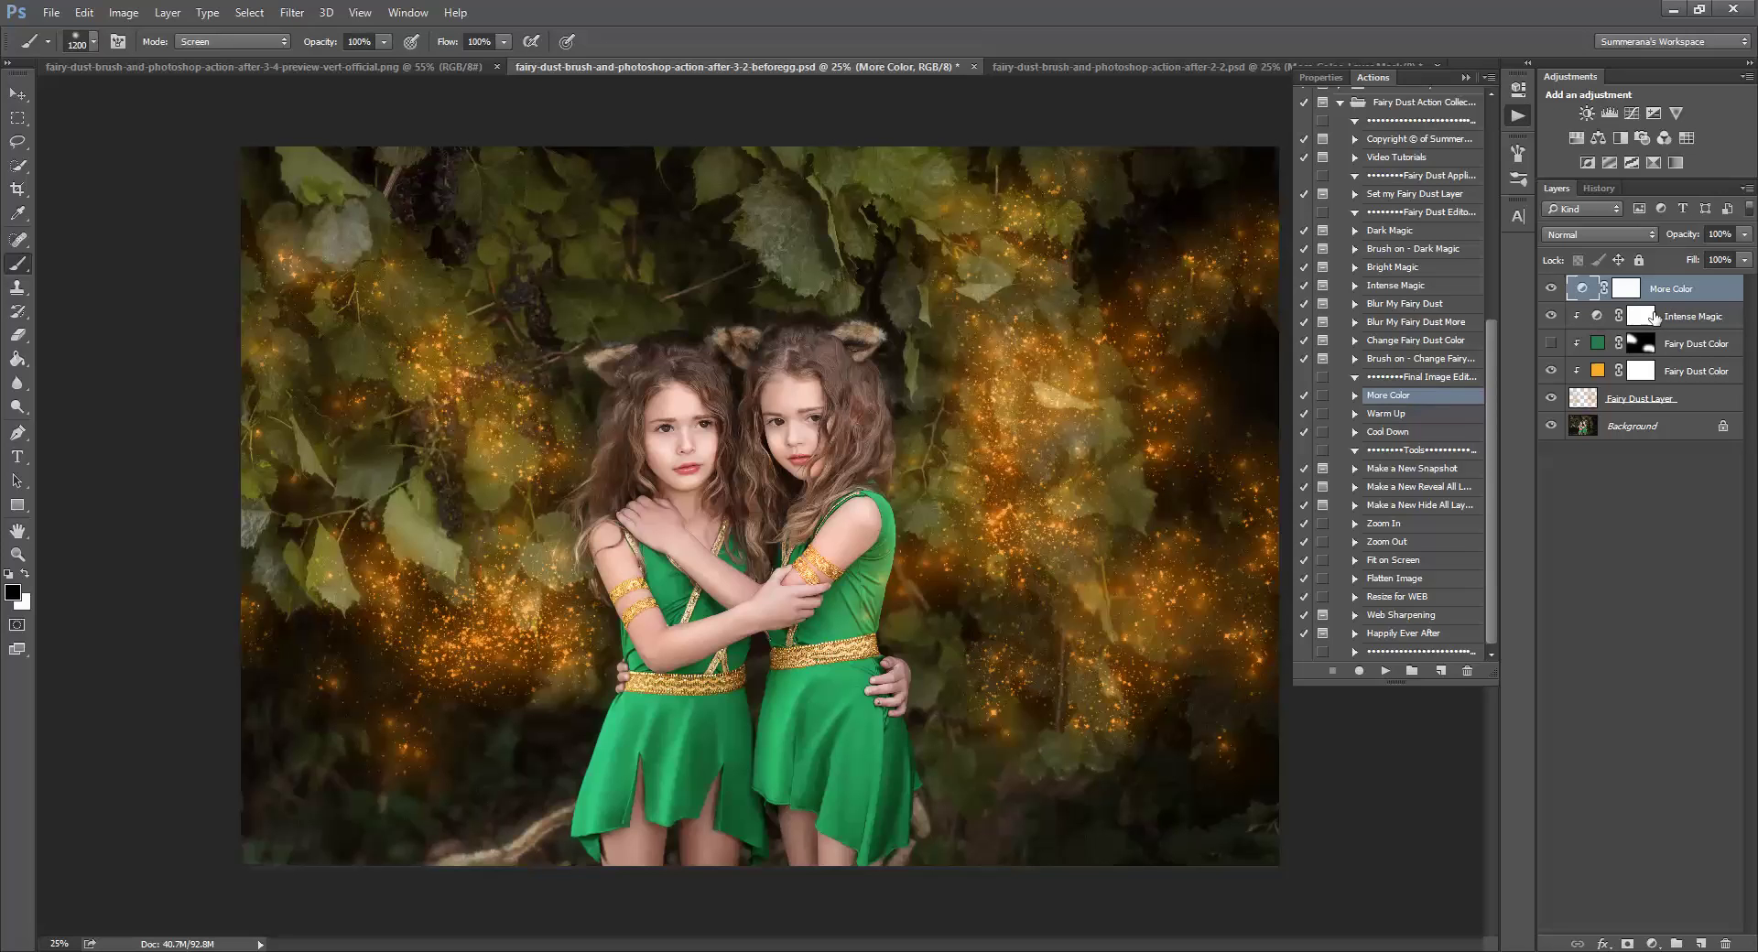
left_click_drag(1671, 291, 1657, 405)
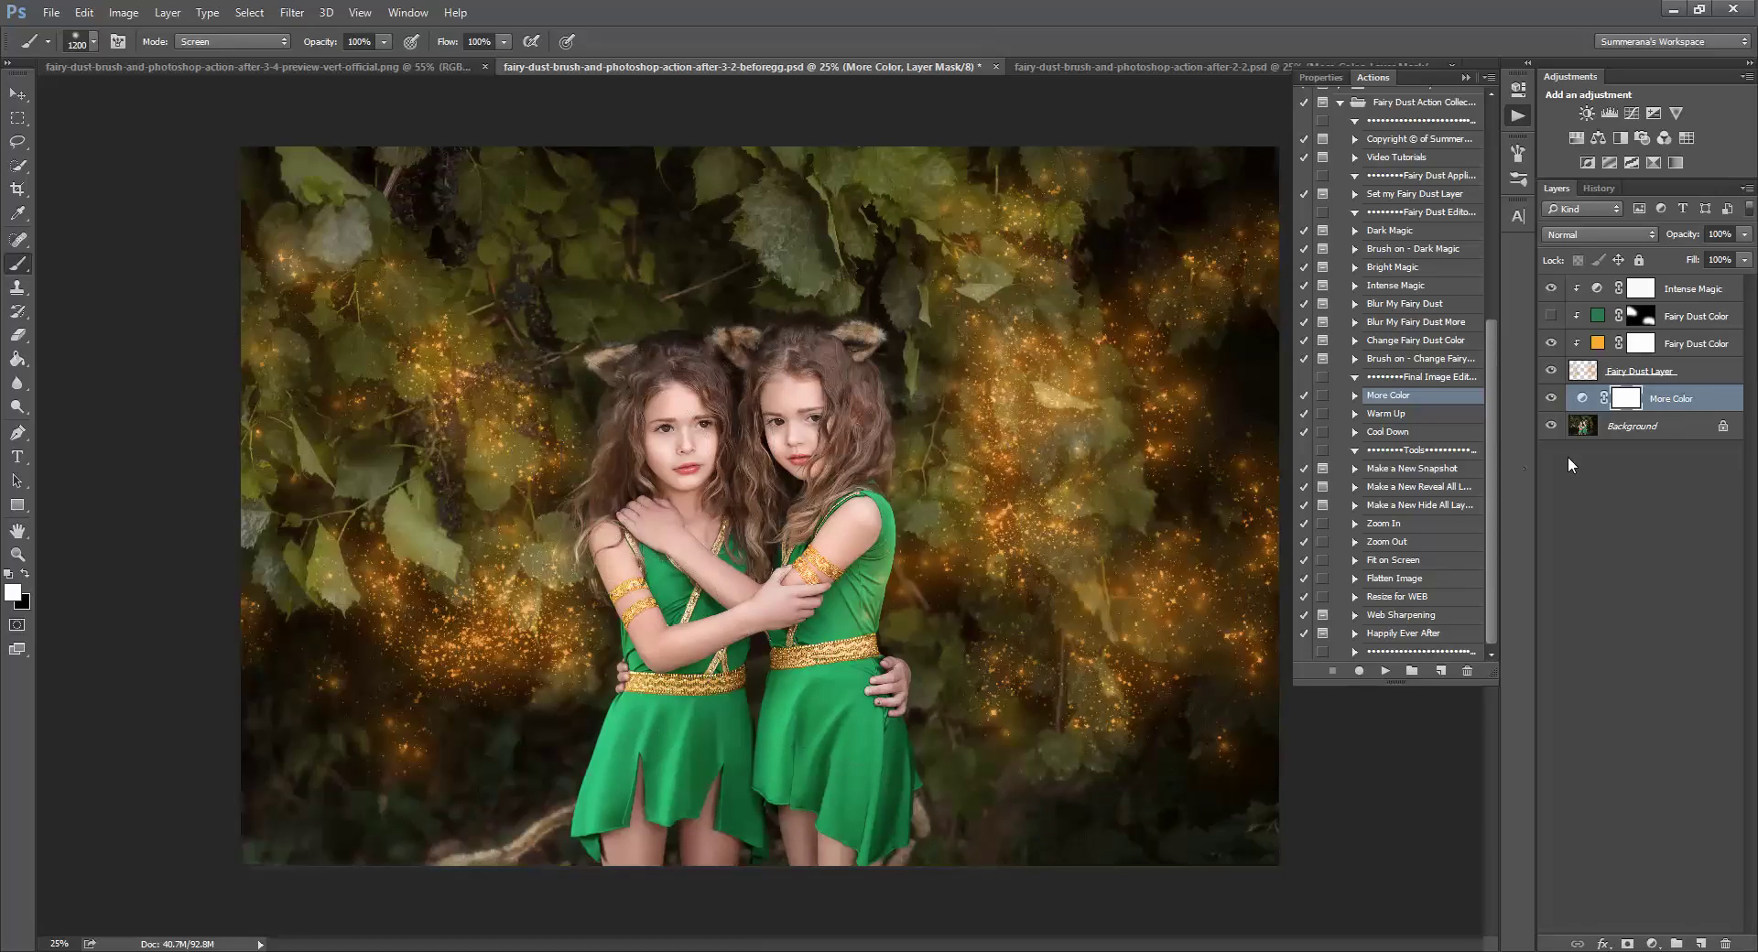
left_click_drag(1682, 403, 1676, 291)
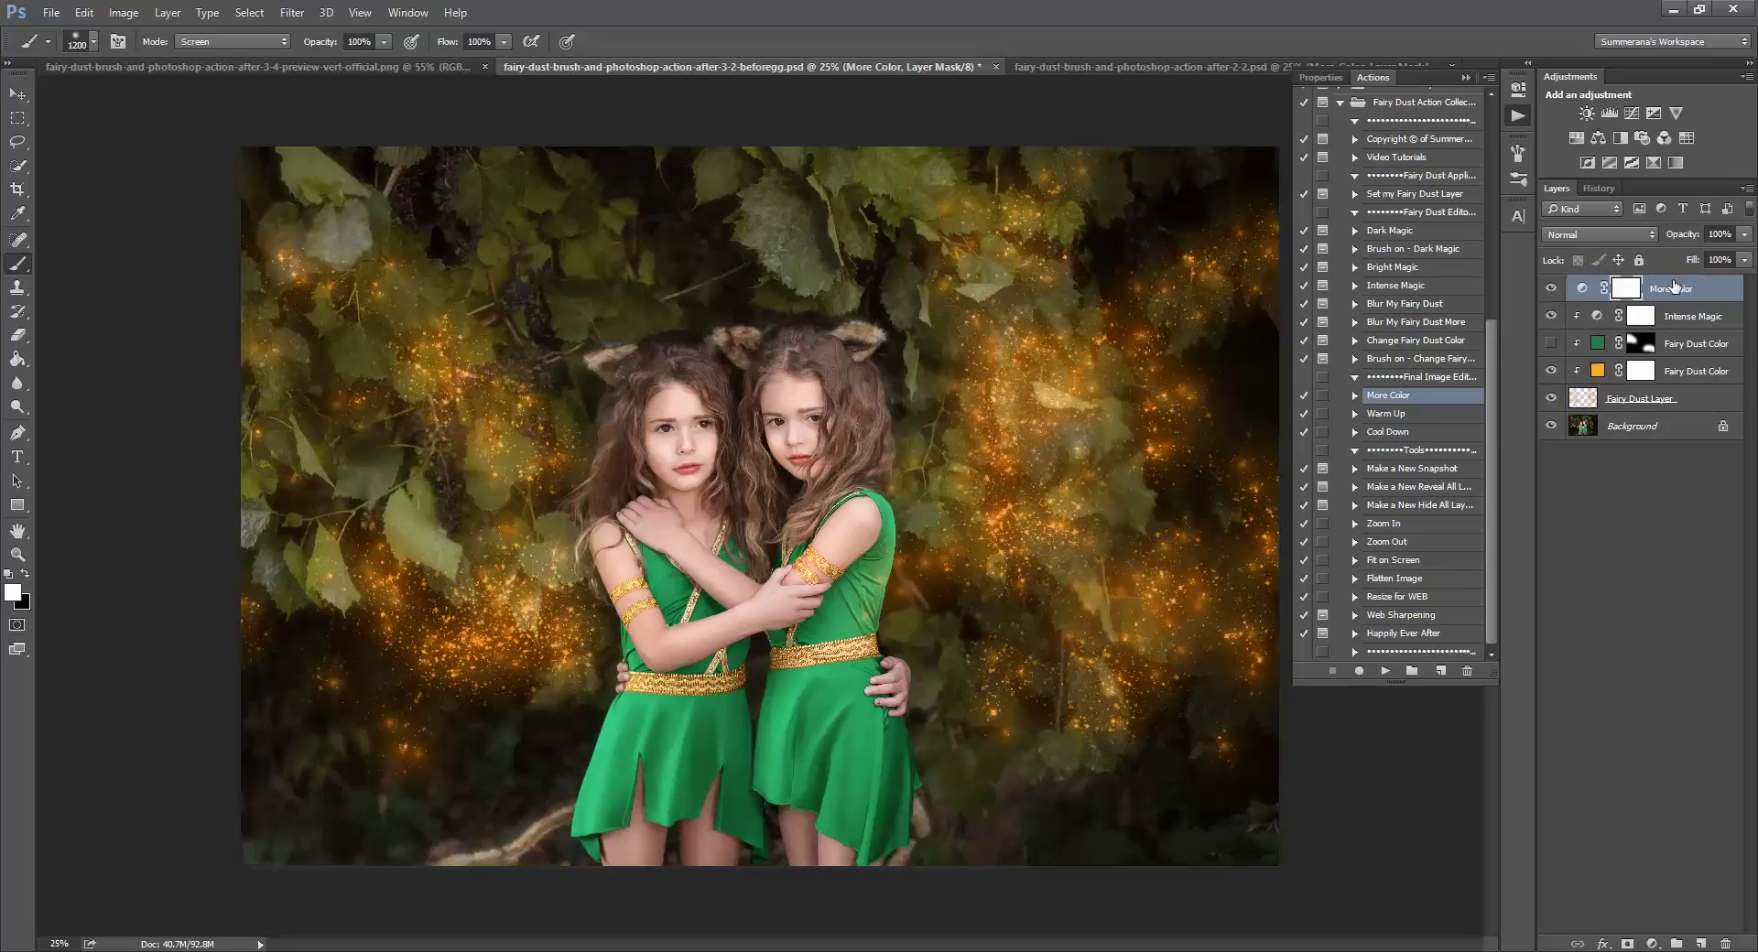
Play the Warm Up action to add a warming layer
left_click(1374, 413)
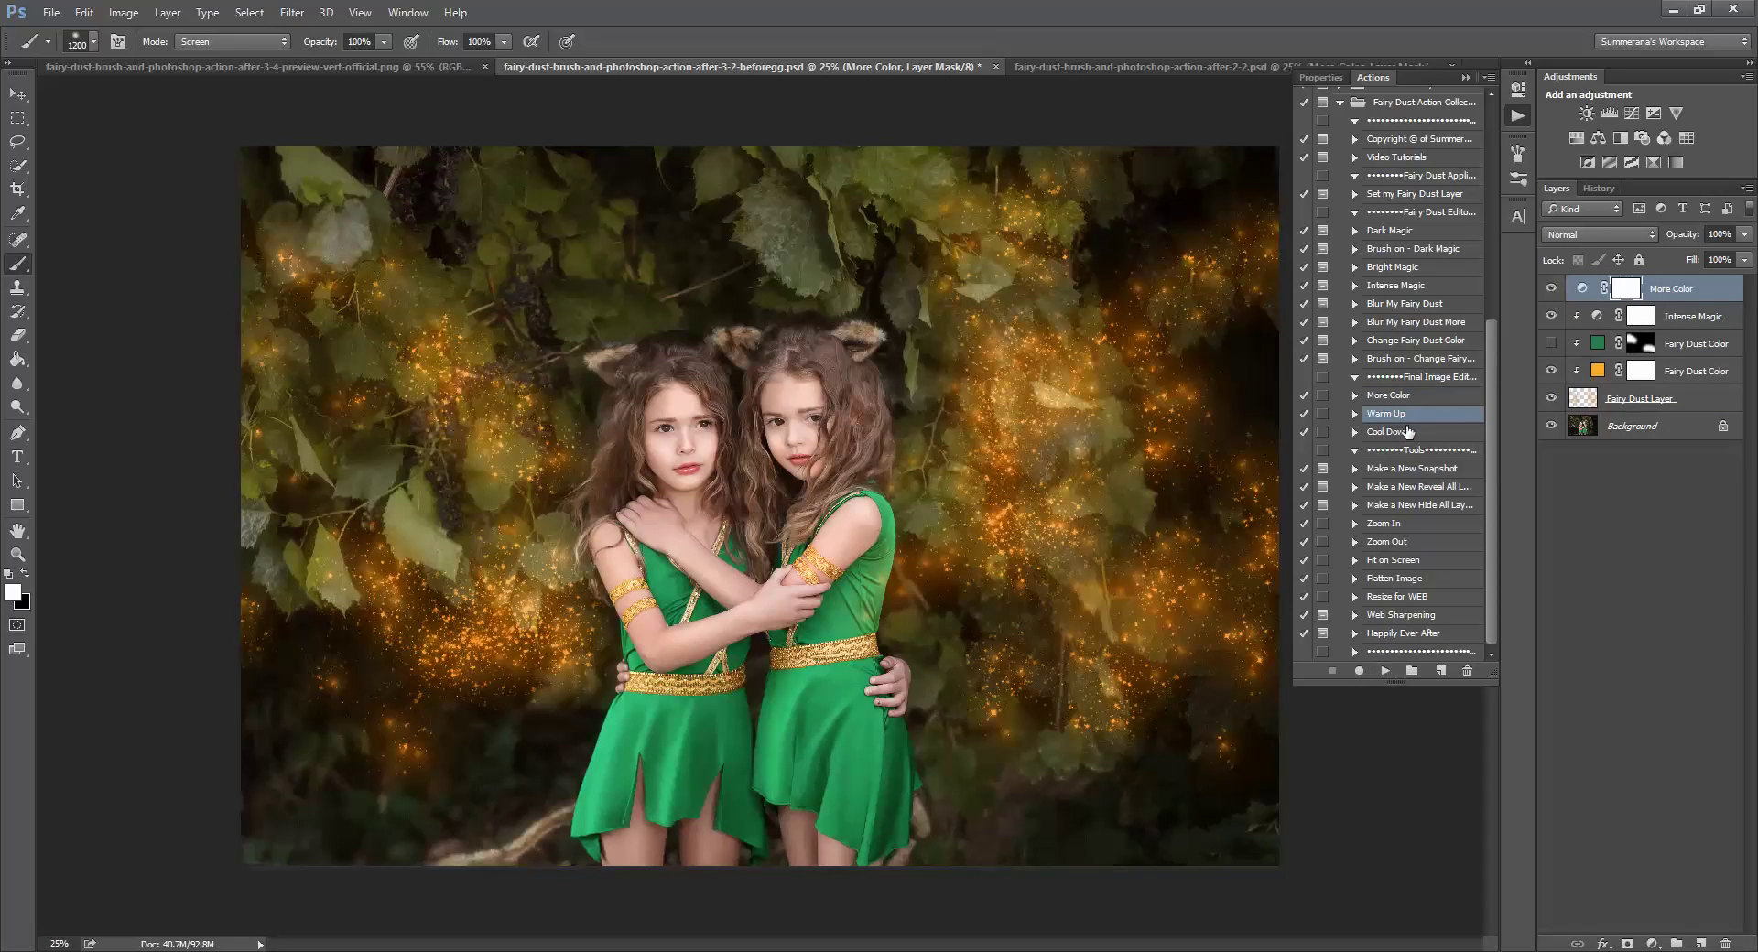
left_click(1389, 397)
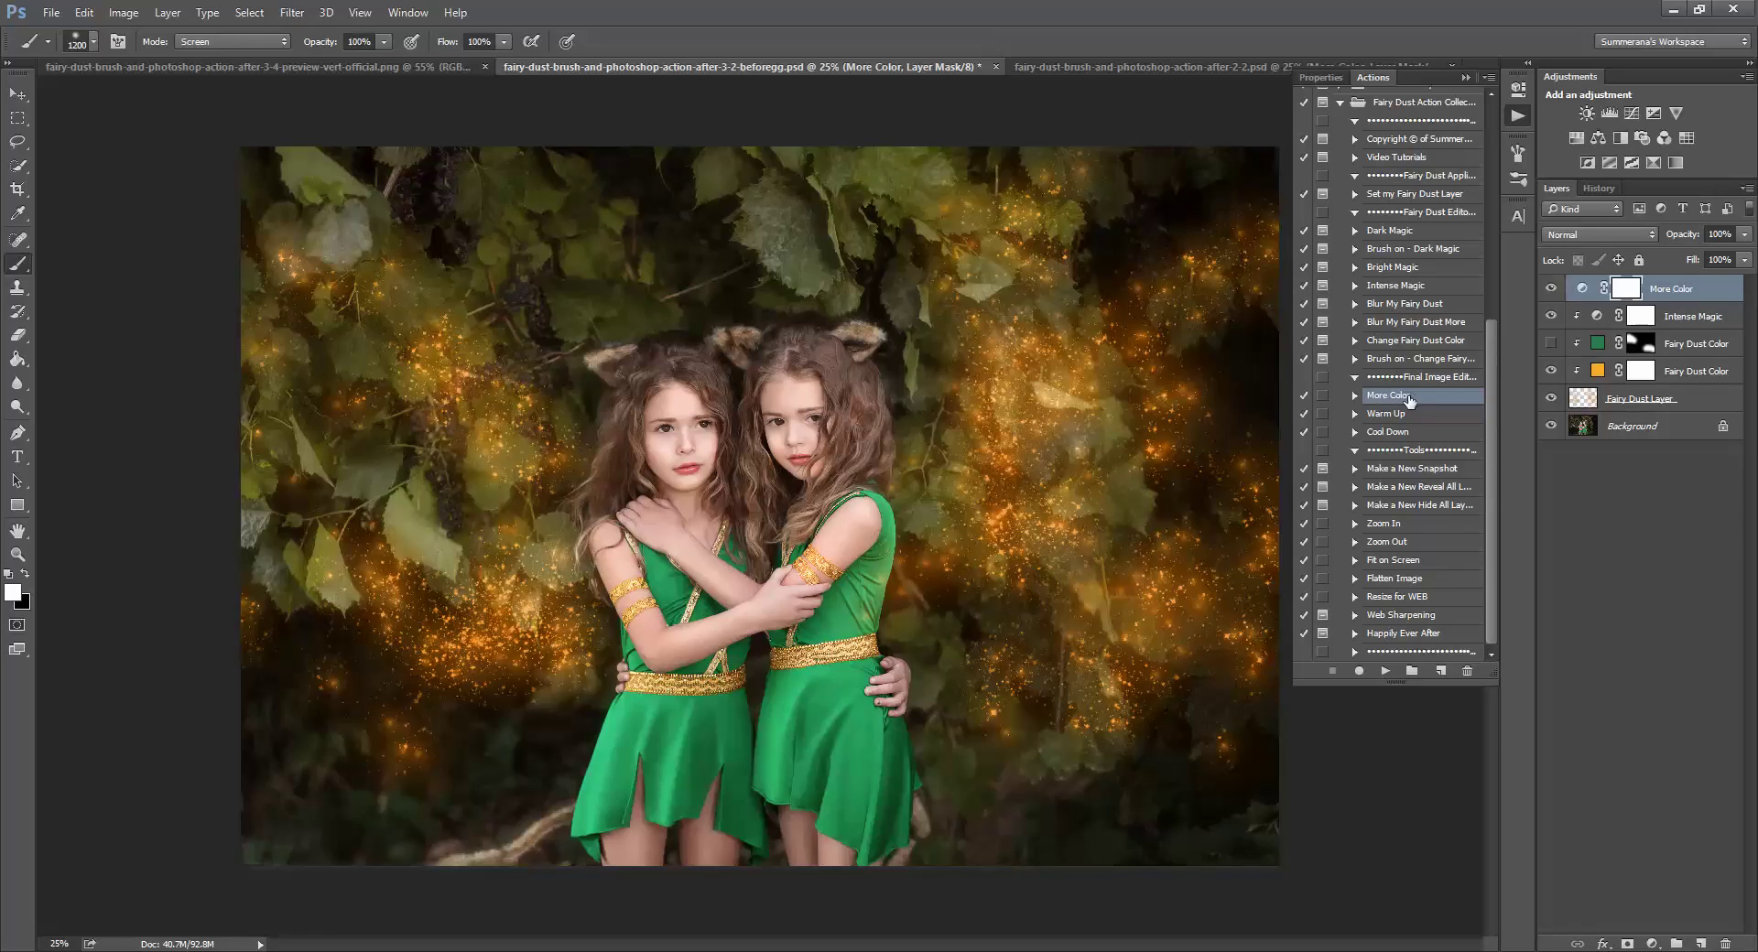
left_click(1386, 415)
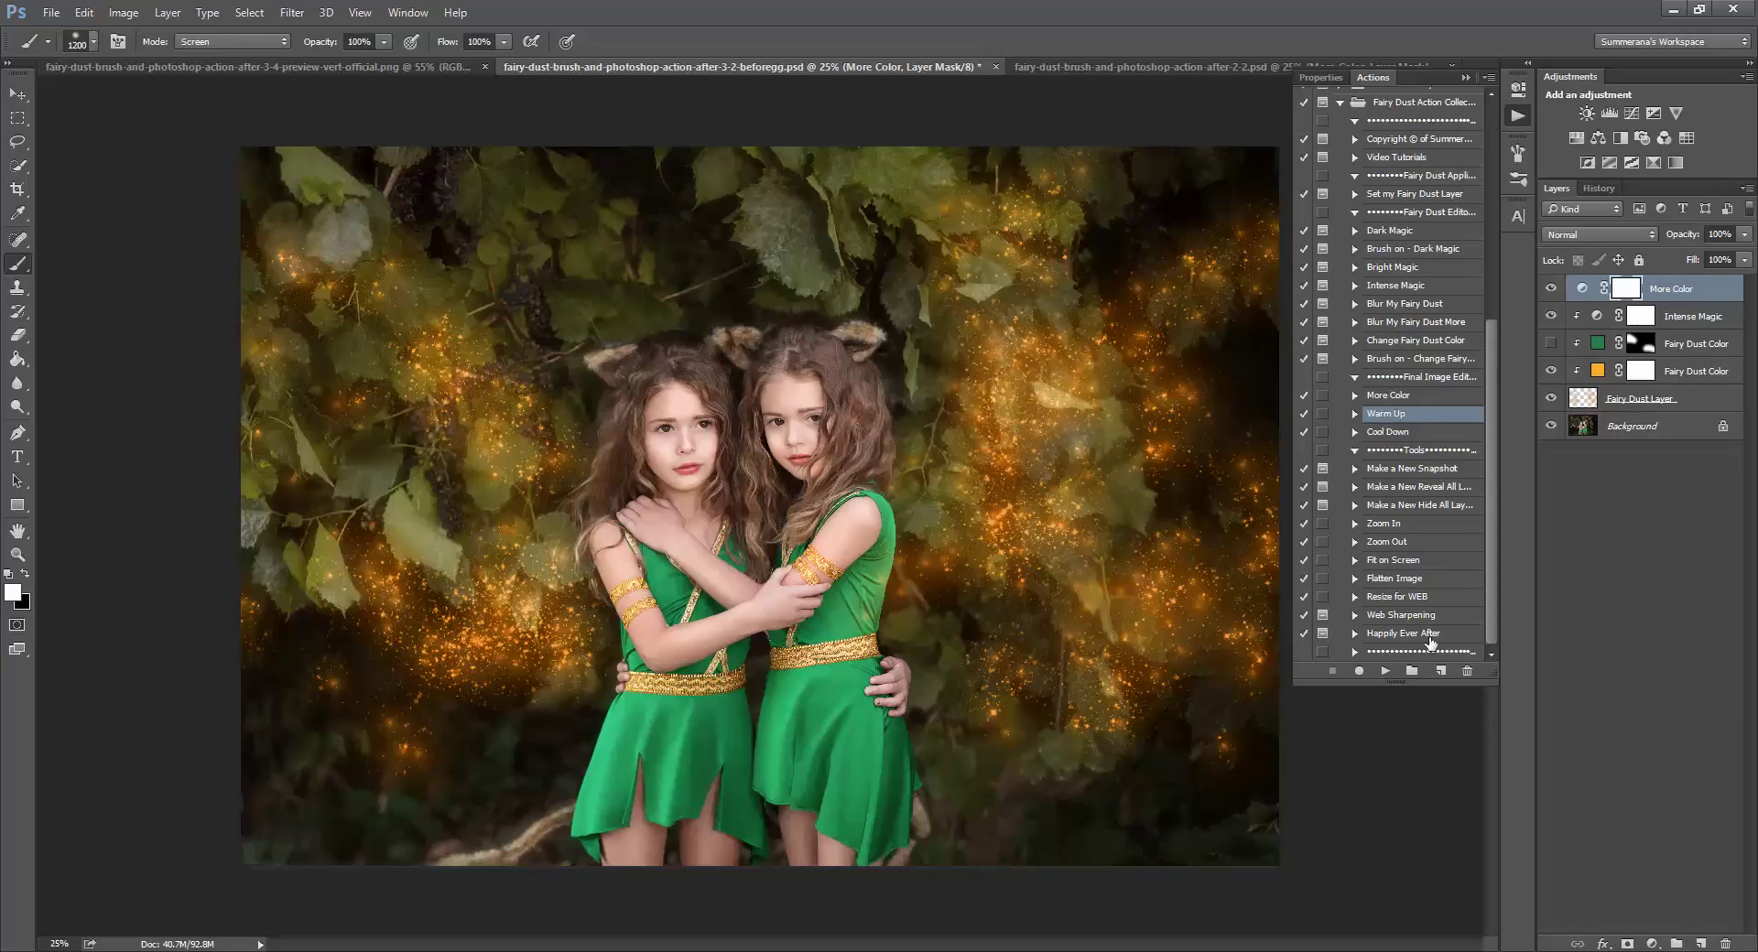
left_click(1386, 671)
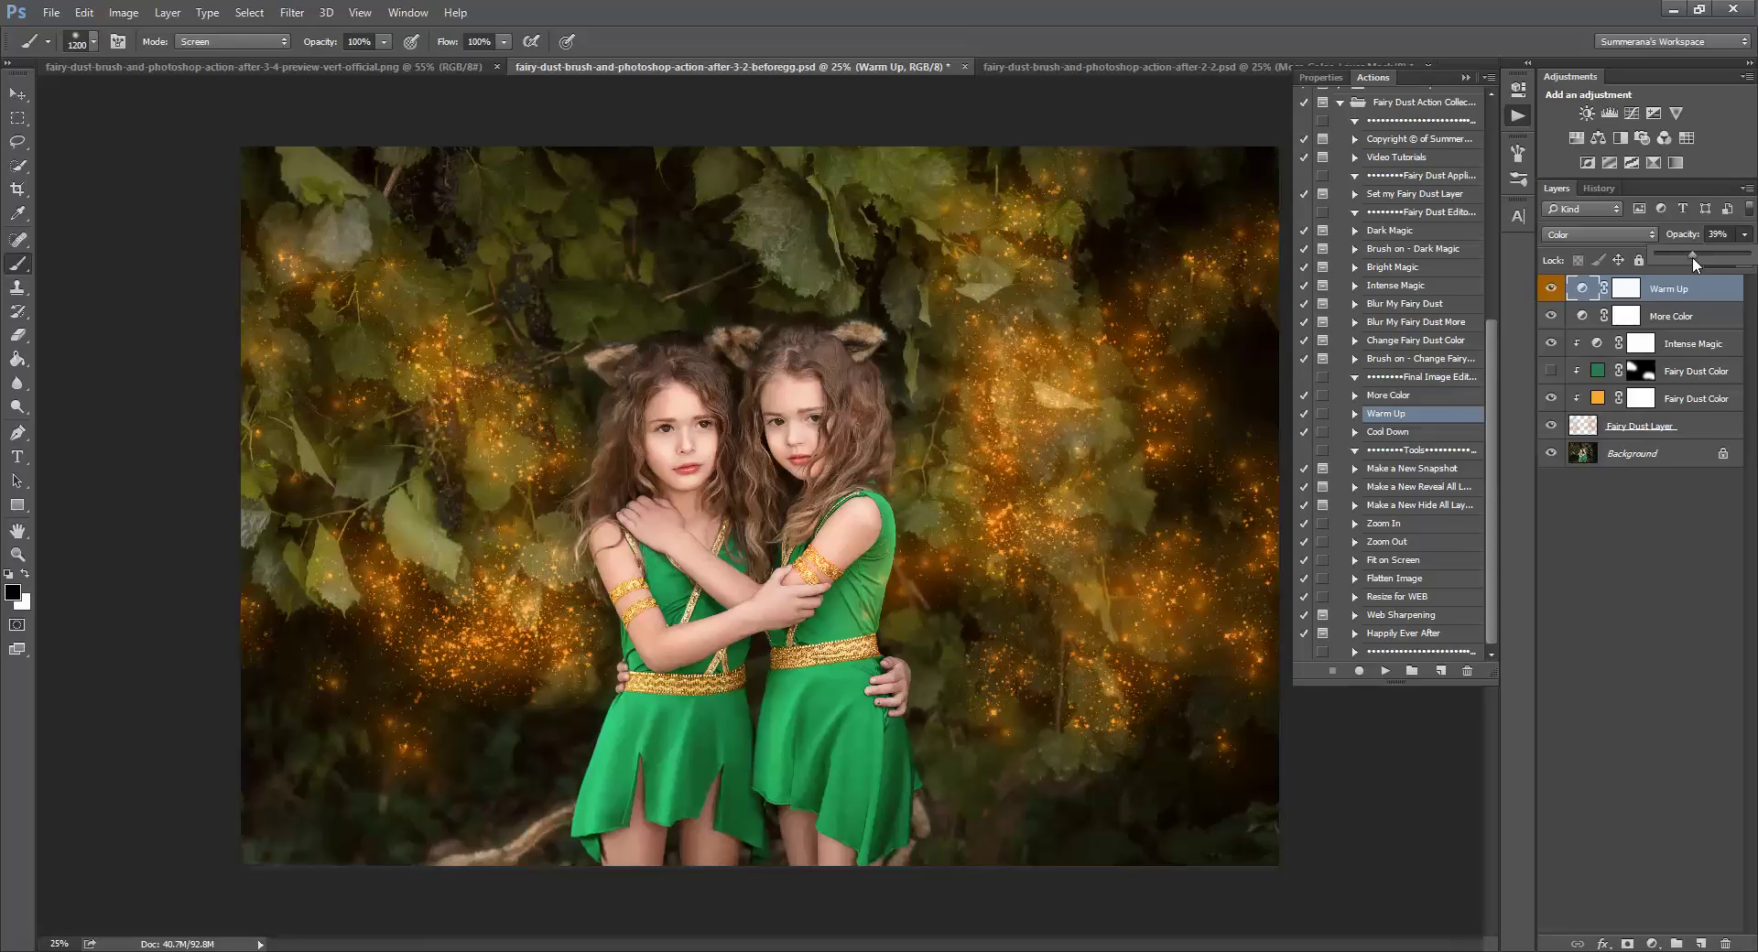
Set Warm Up to 41% and mask its warmth off both girls with a black Normal-mode brush
left_click_drag(1694, 257, 1685, 262)
left_click(23, 576)
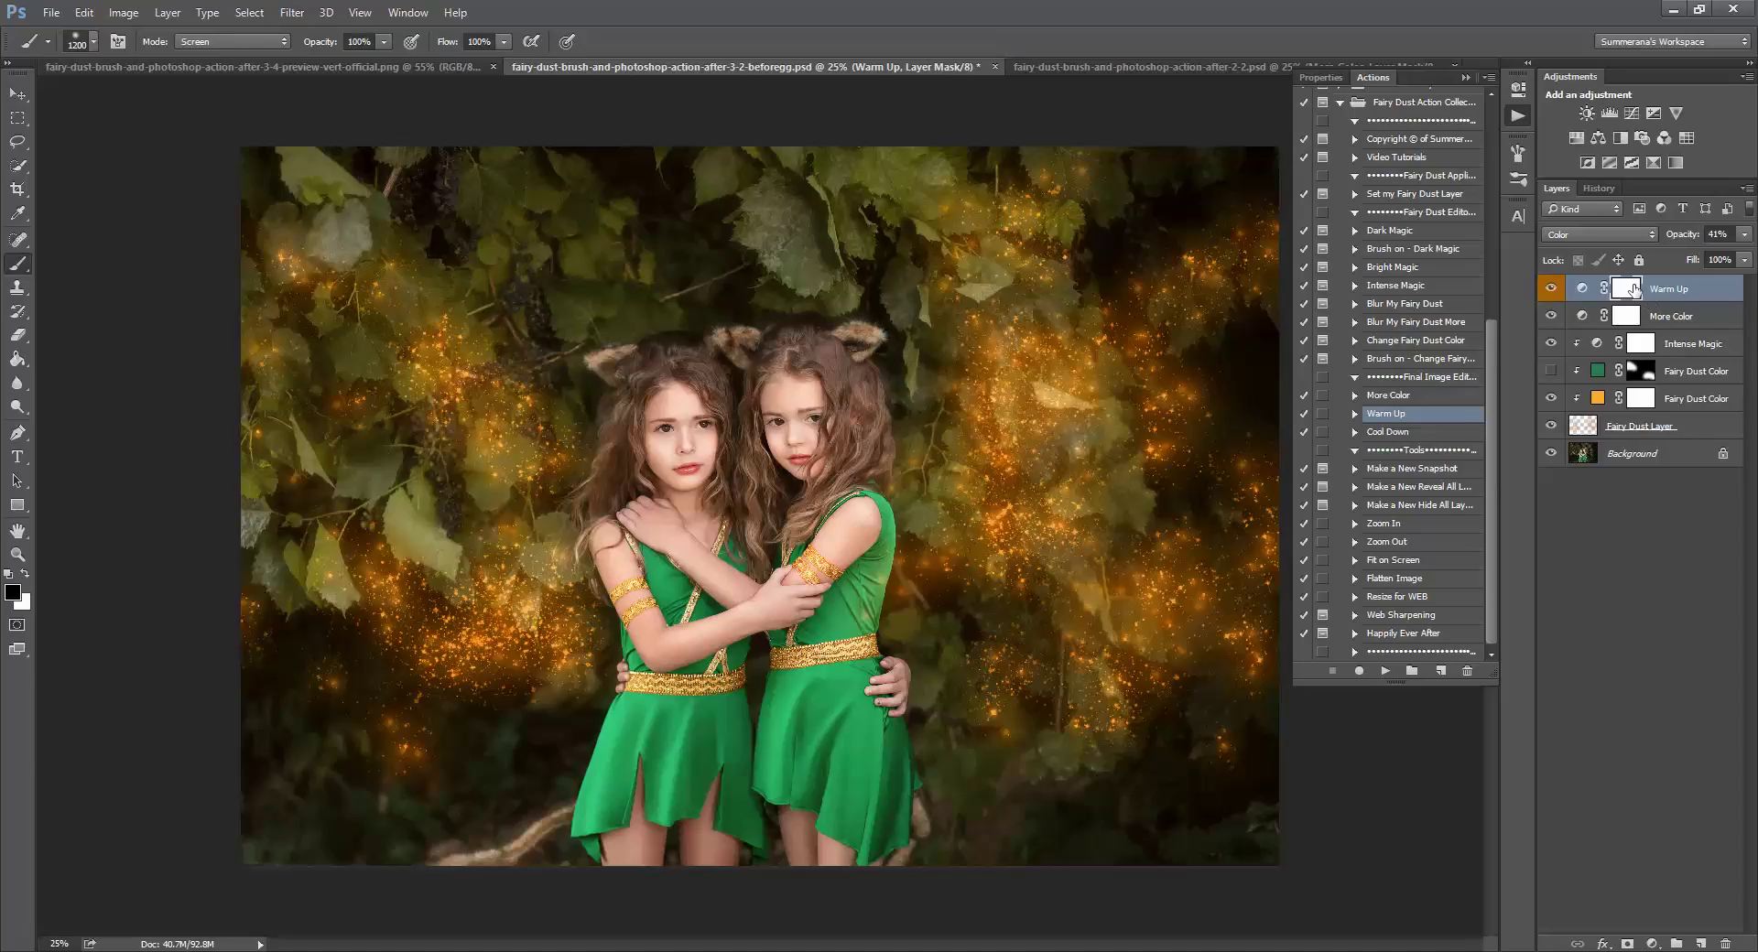
left_click(233, 41)
left_click(211, 55)
mouse_move(760, 563)
left_mouse_down()
mouse_move(769, 641)
mouse_move(733, 779)
mouse_move(741, 558)
left_mouse_up()
Try painting some warmth back onto the girls at 51% brush opacity, then undo the reddish tint
left_click(384, 41)
left_click_drag(376, 63, 338, 62)
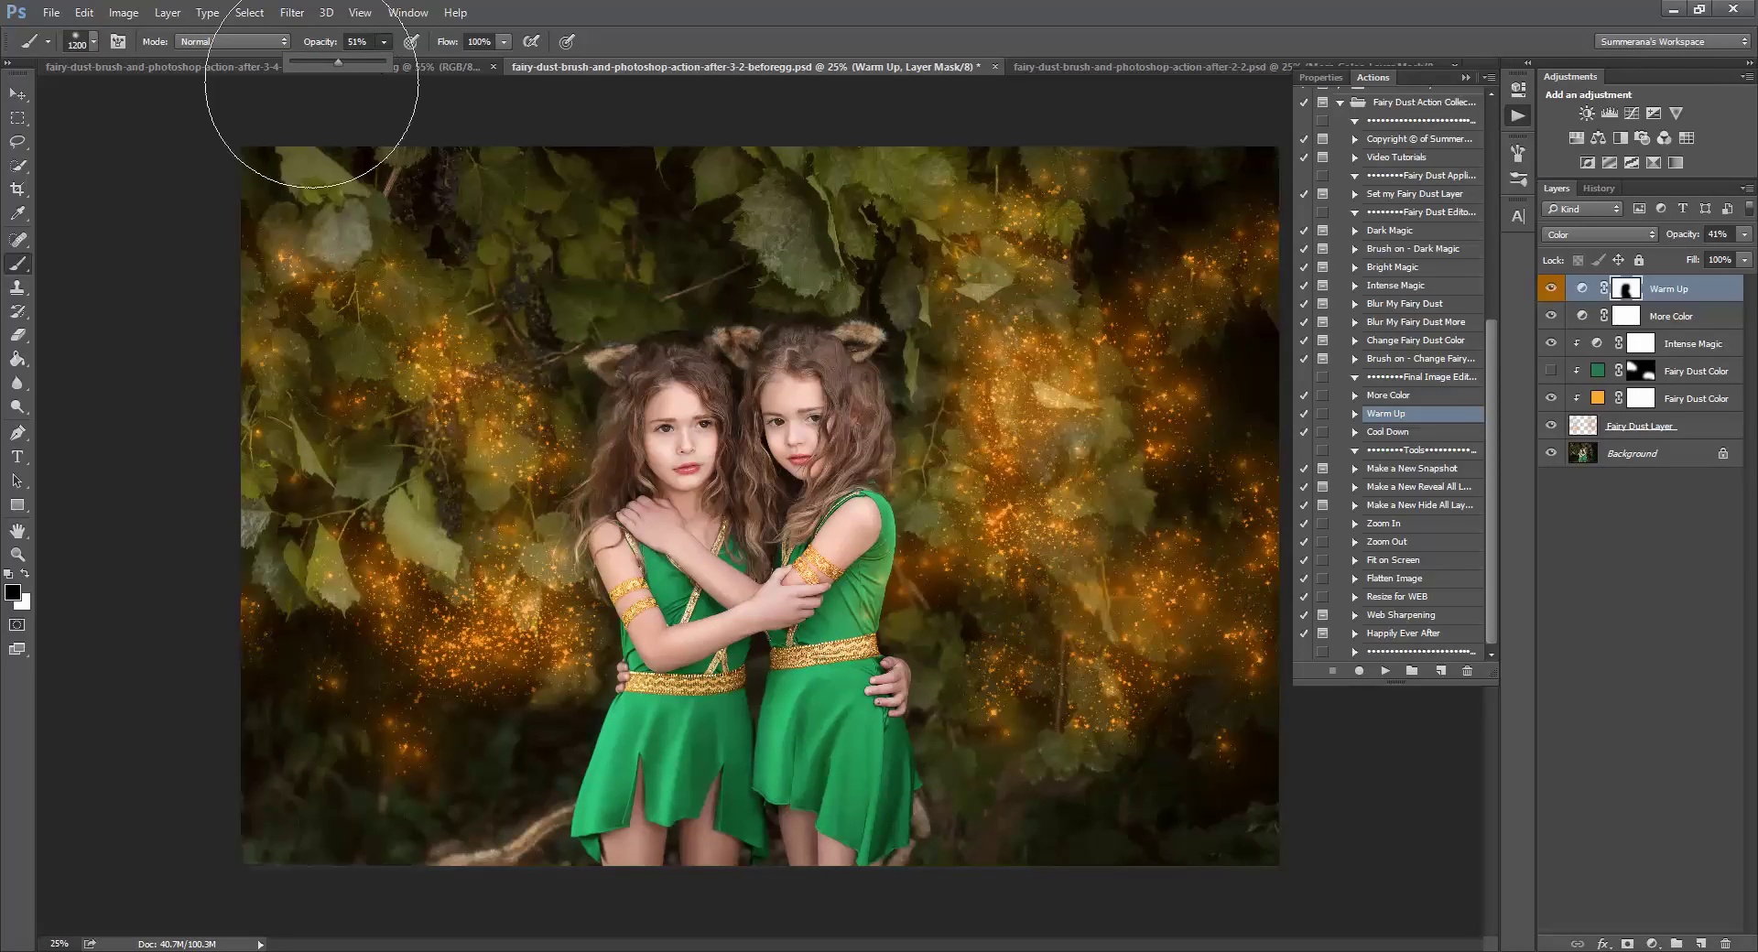
left_click(26, 574)
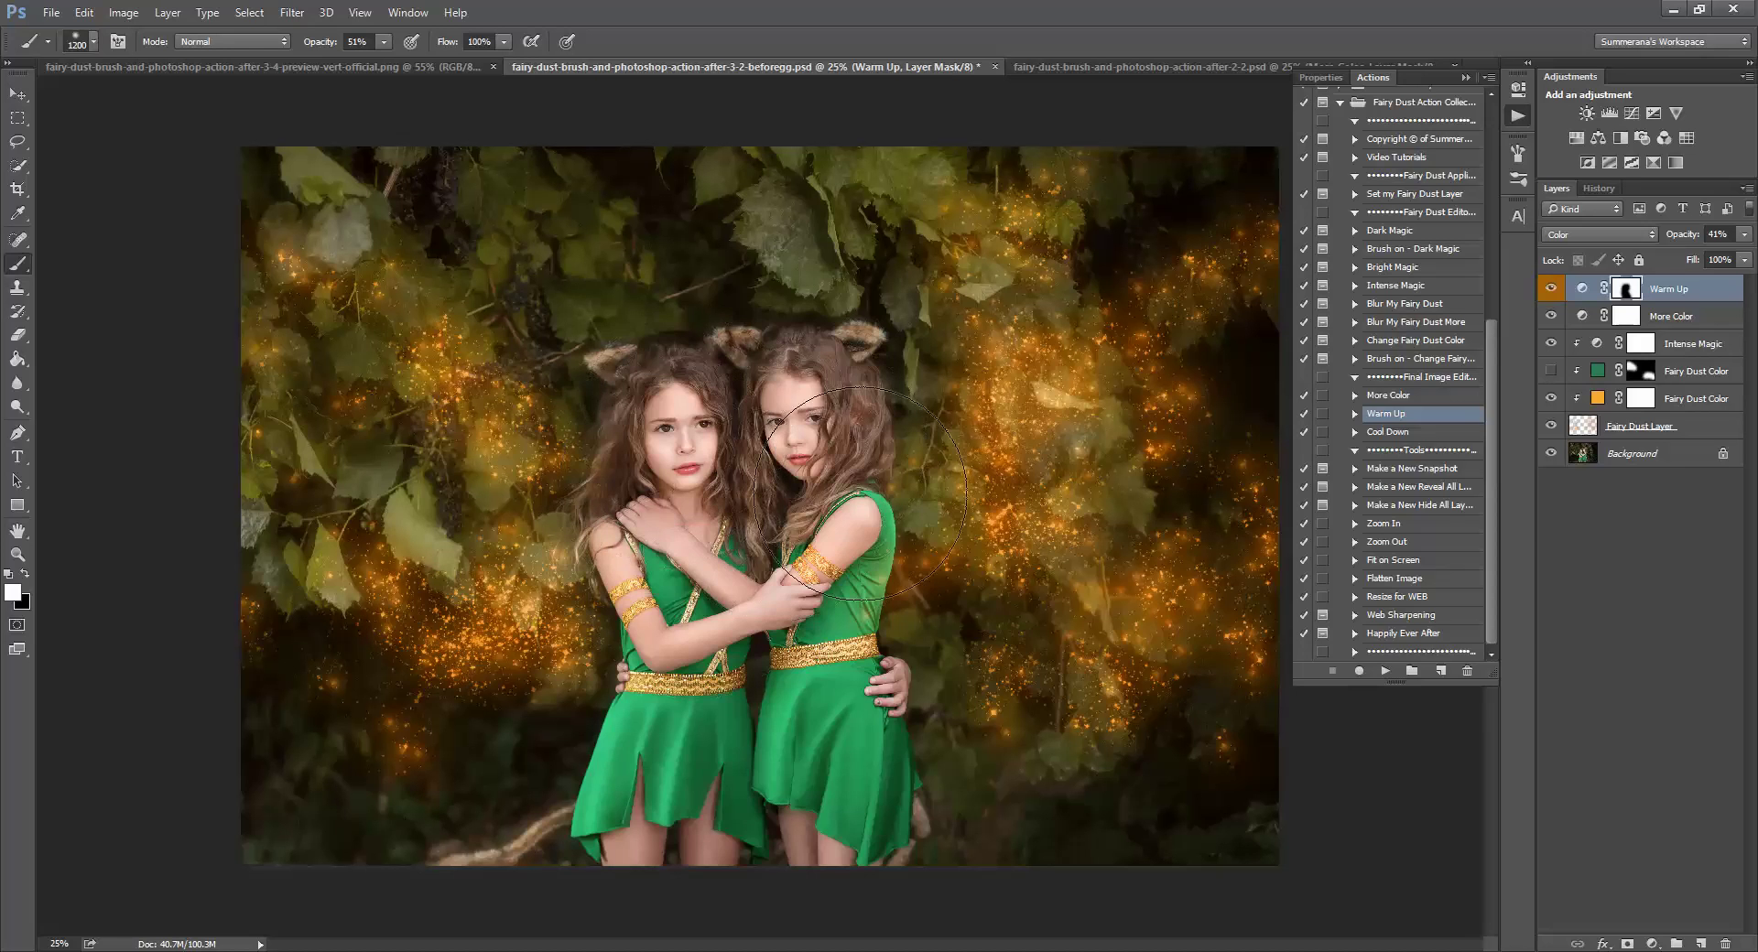
mouse_move(829, 440)
left_mouse_down()
mouse_move(733, 421)
mouse_move(760, 430)
mouse_move(675, 444)
mouse_move(806, 751)
left_mouse_up()
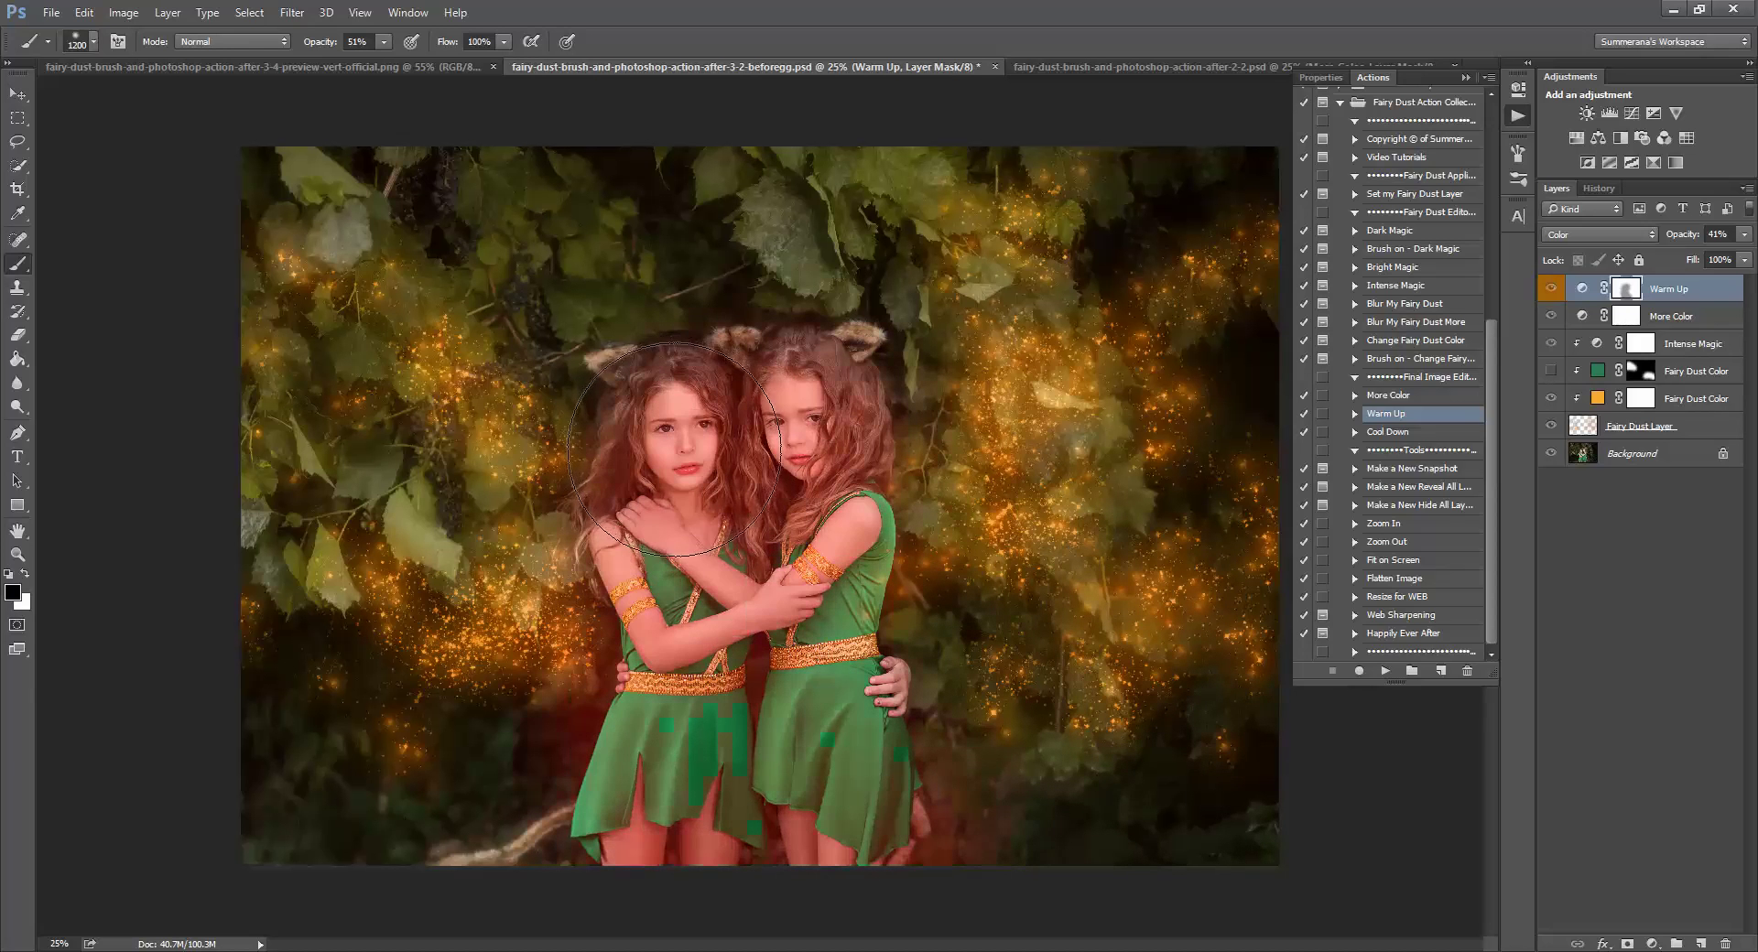
key("x")
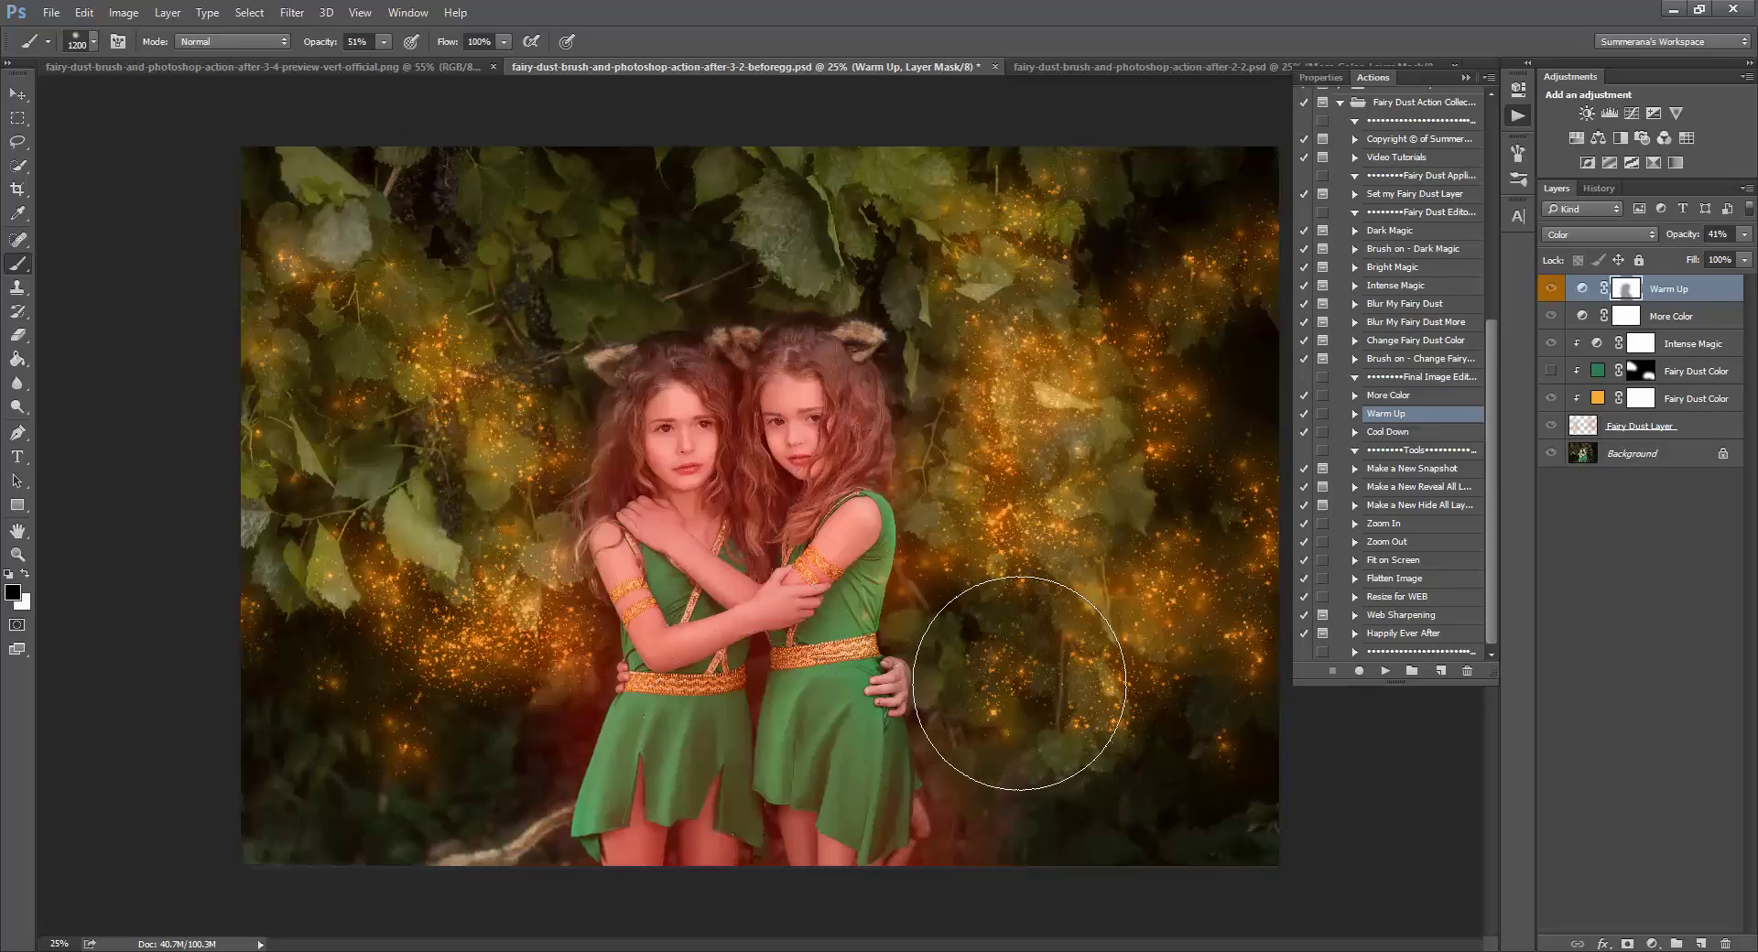
key("x")
key("ctrl+z")
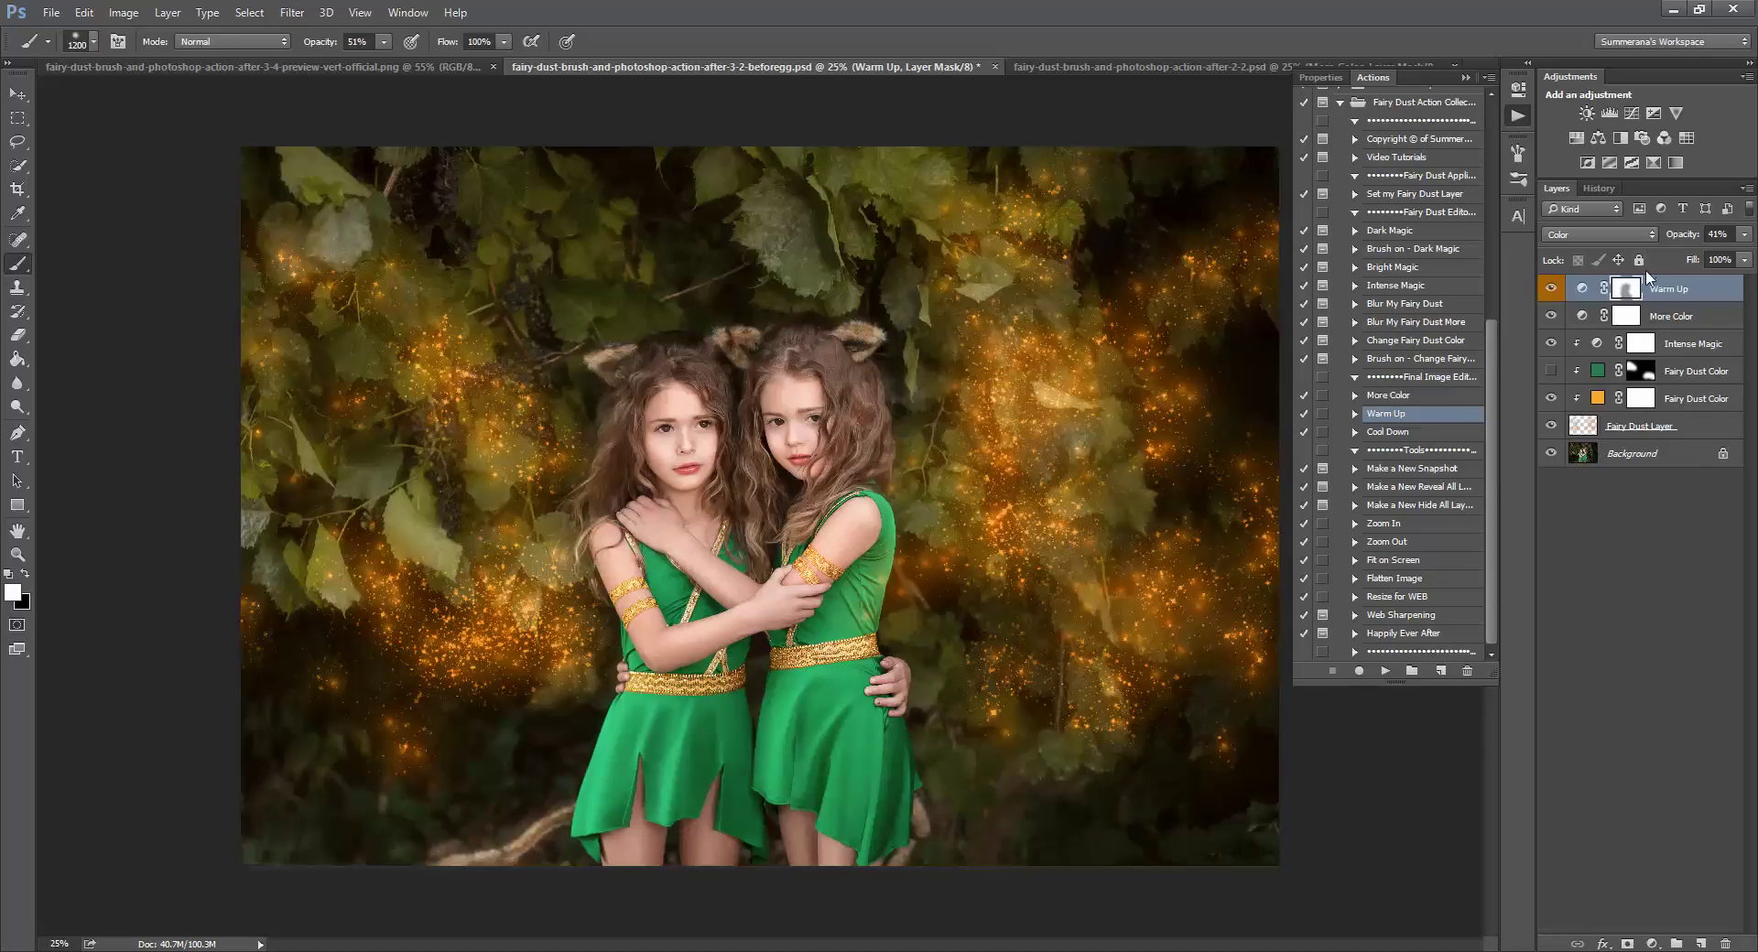
Browse the Tools actions down to Web Sharpening, then switch to the girl-by-tree document
left_click(1413, 431)
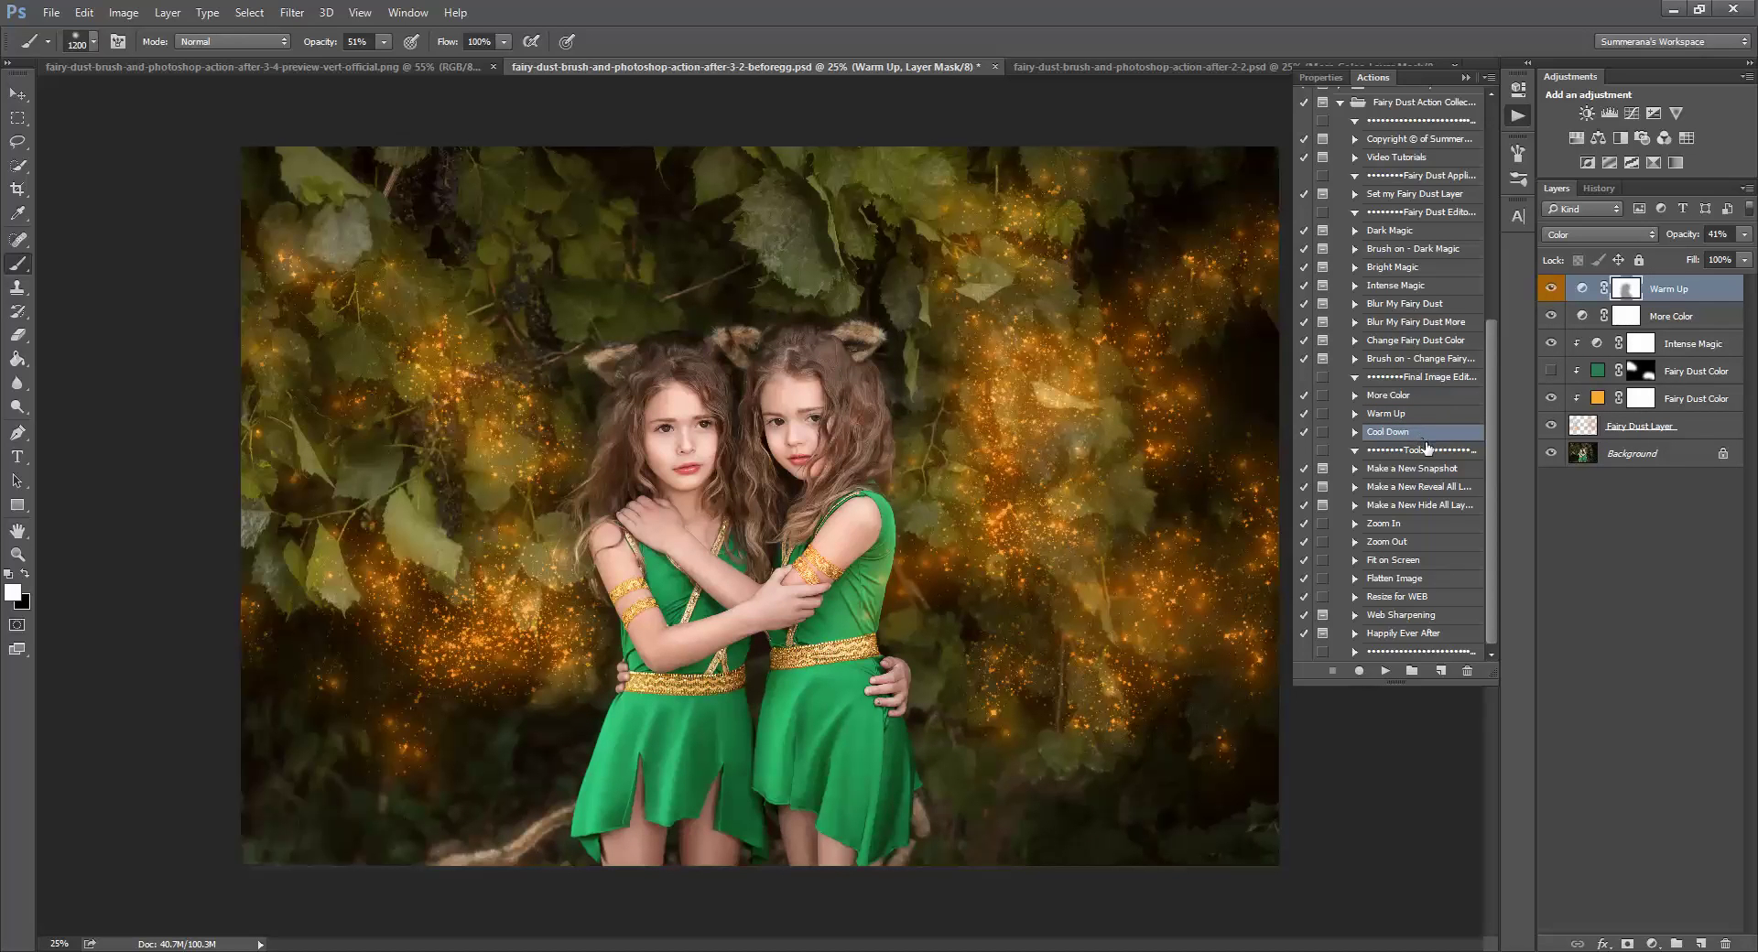
left_click(1421, 468)
left_click(1419, 486)
left_click(1415, 505)
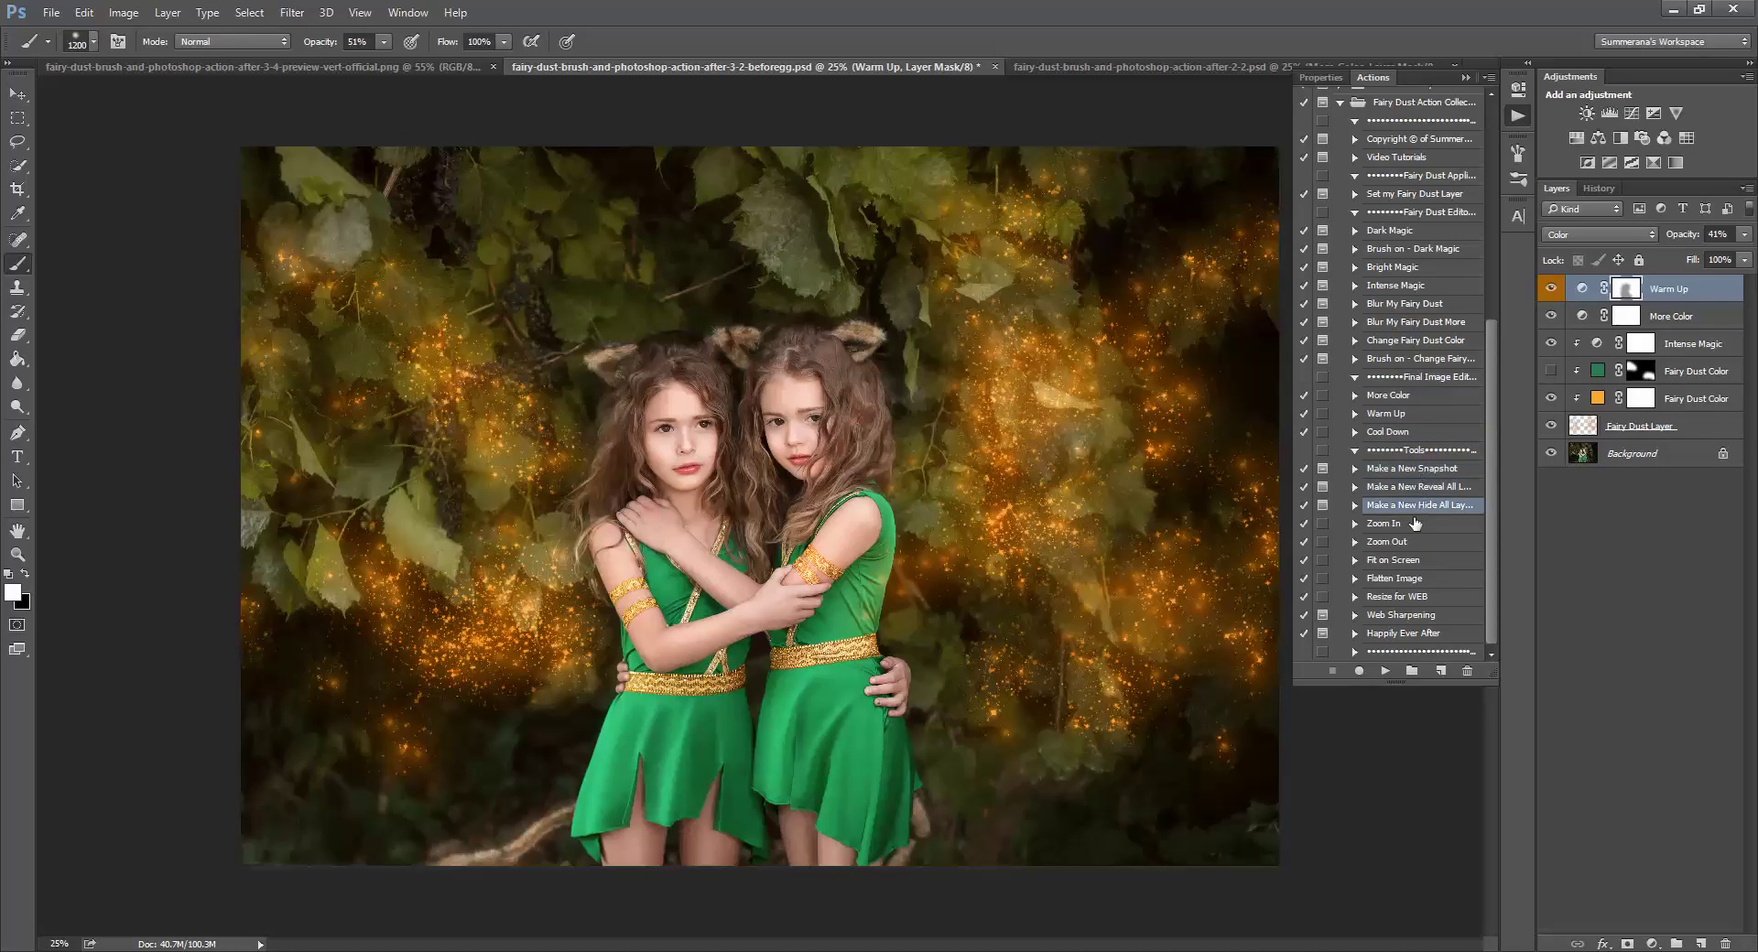
left_click(1412, 523)
left_click(1410, 541)
left_click(1407, 578)
left_click(1405, 614)
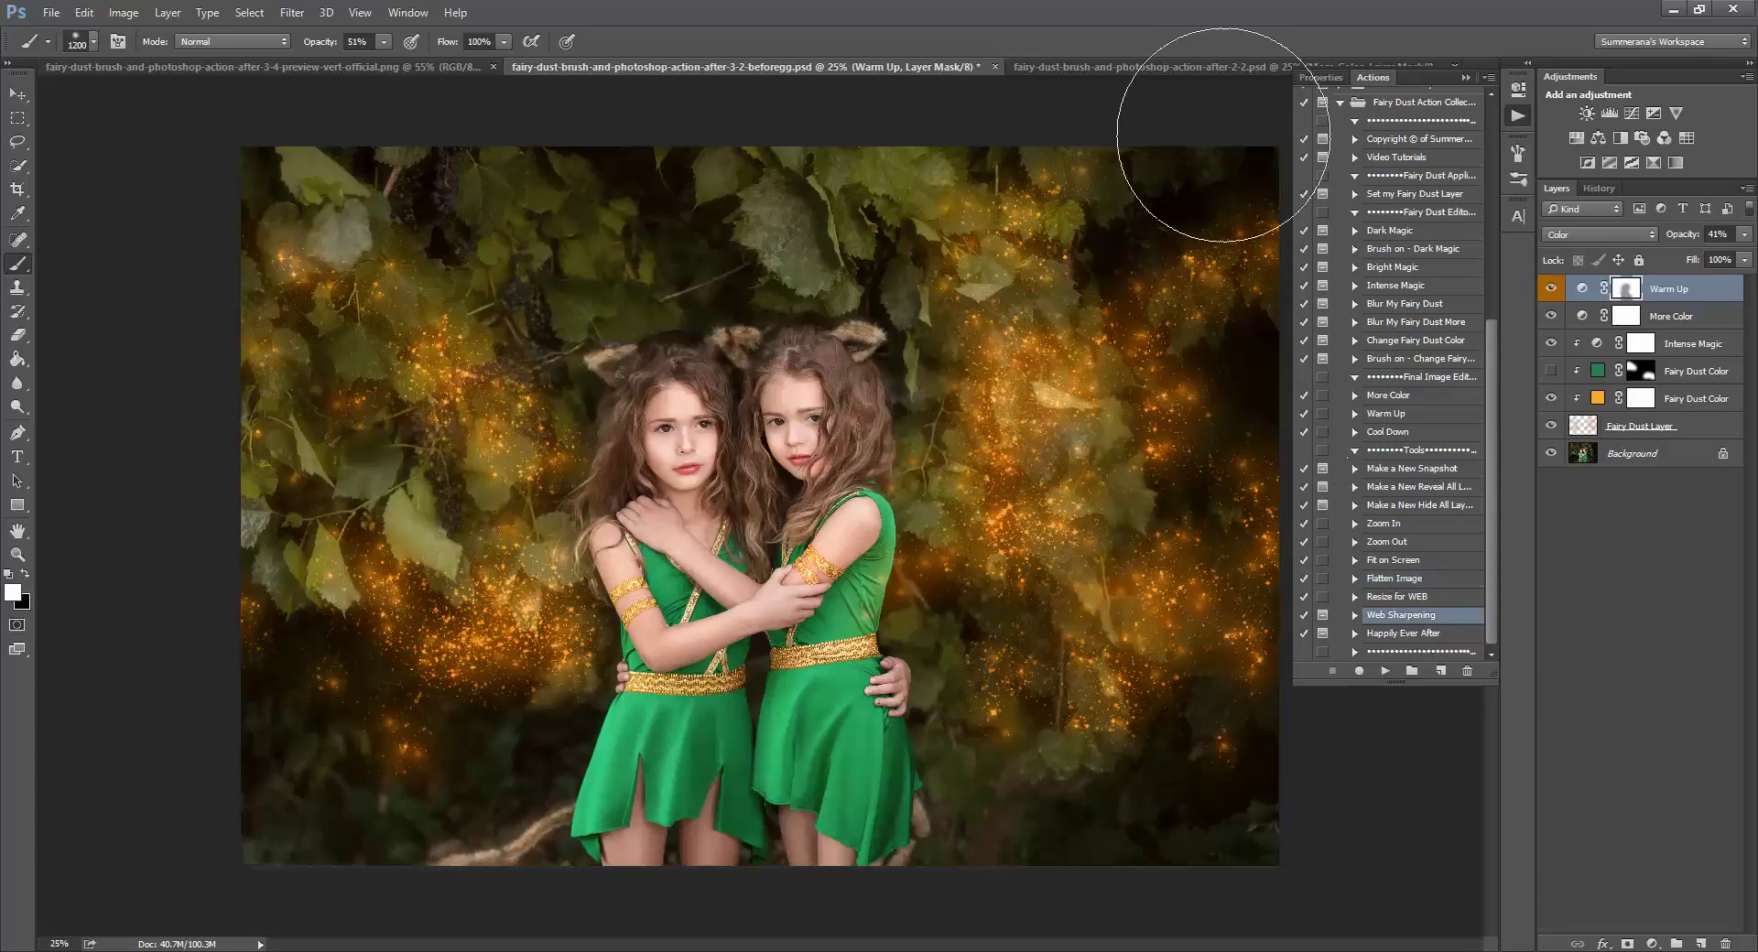
left_click(1151, 68)
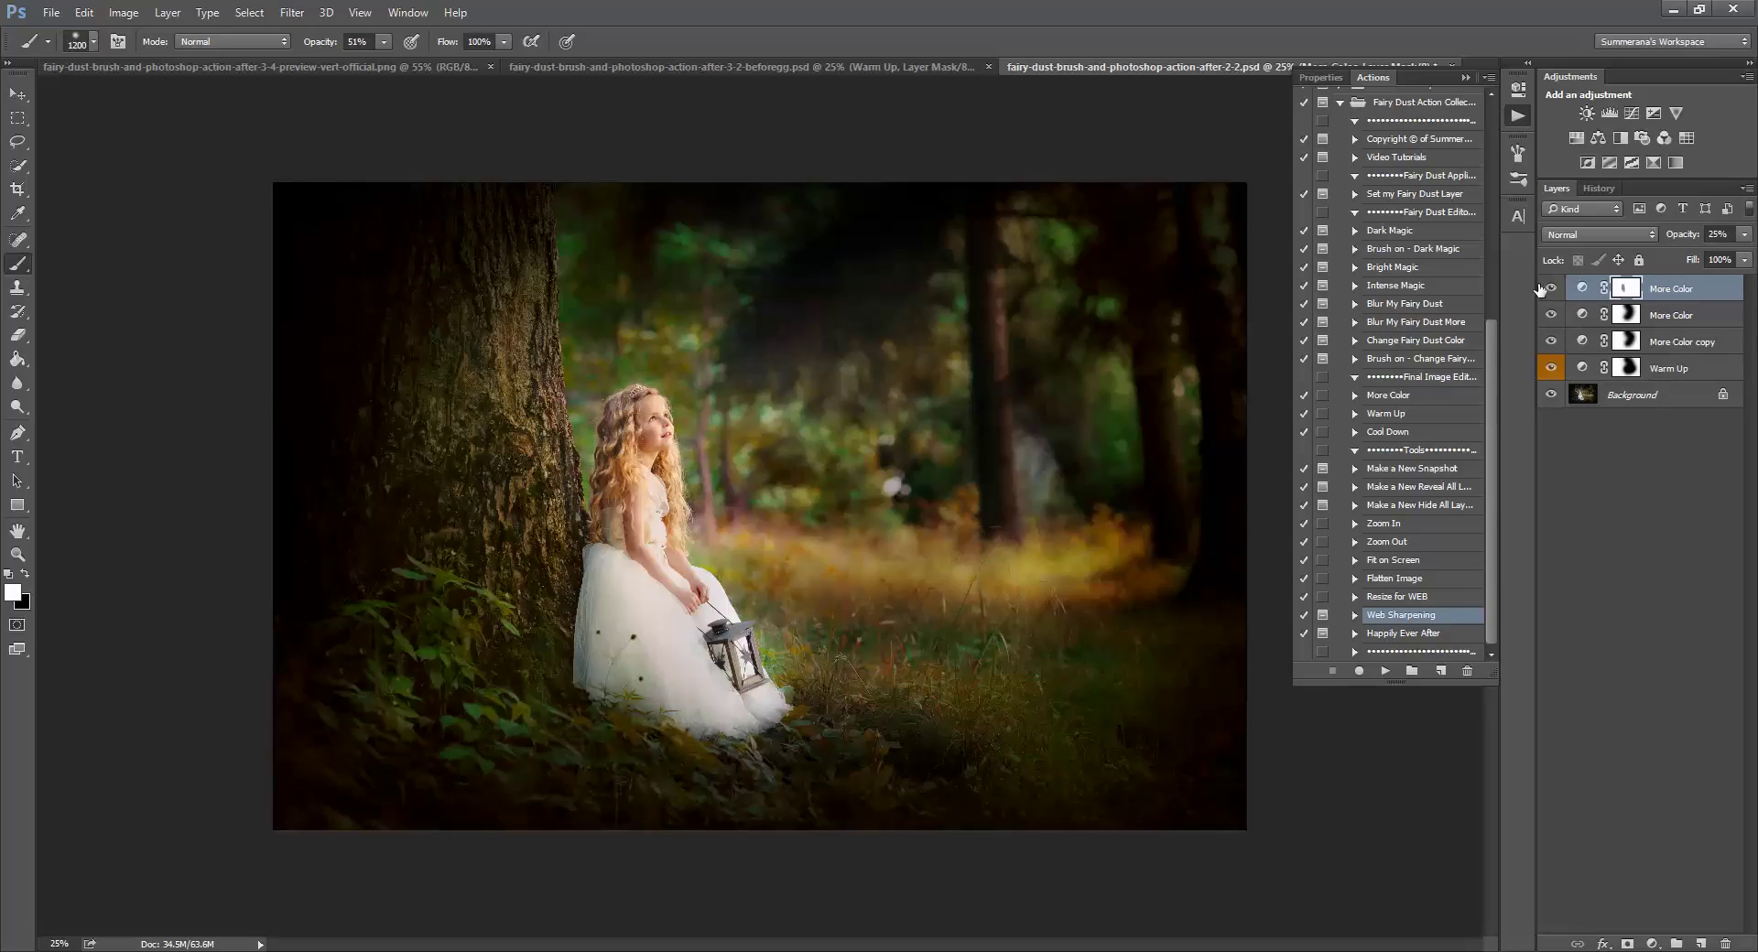
Play 'Set my Fairy Dust Layer' to add a Screen-mode Fairy Dust Layer
left_click(1406, 232)
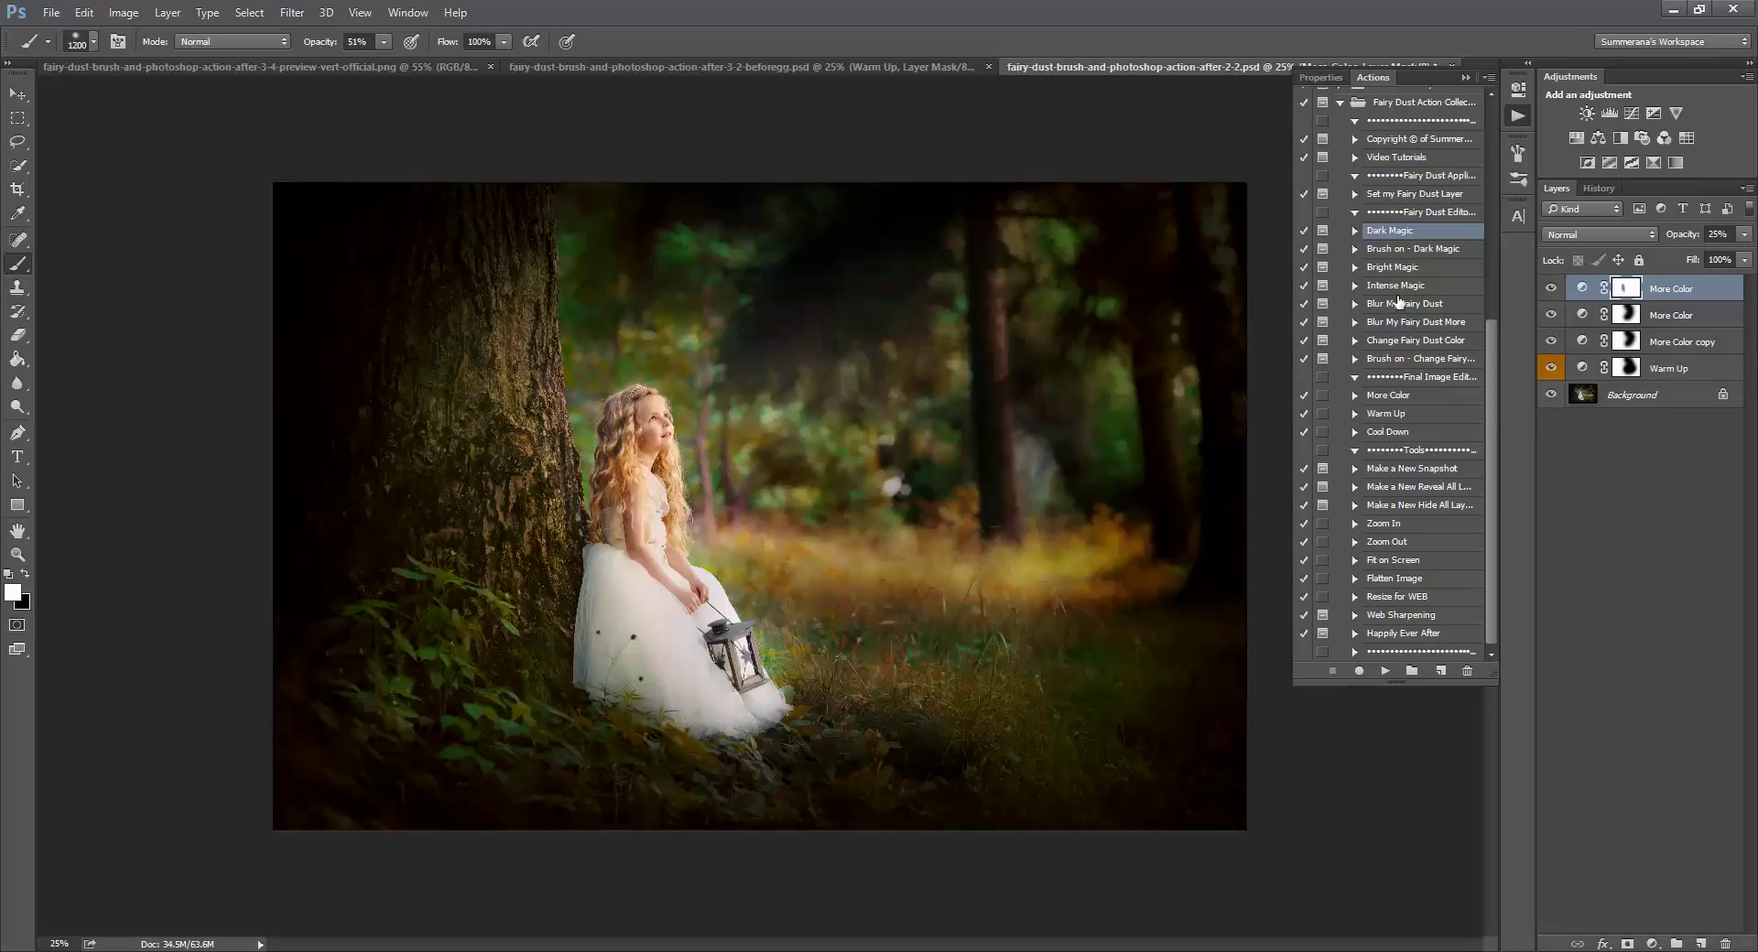
left_click(1402, 195)
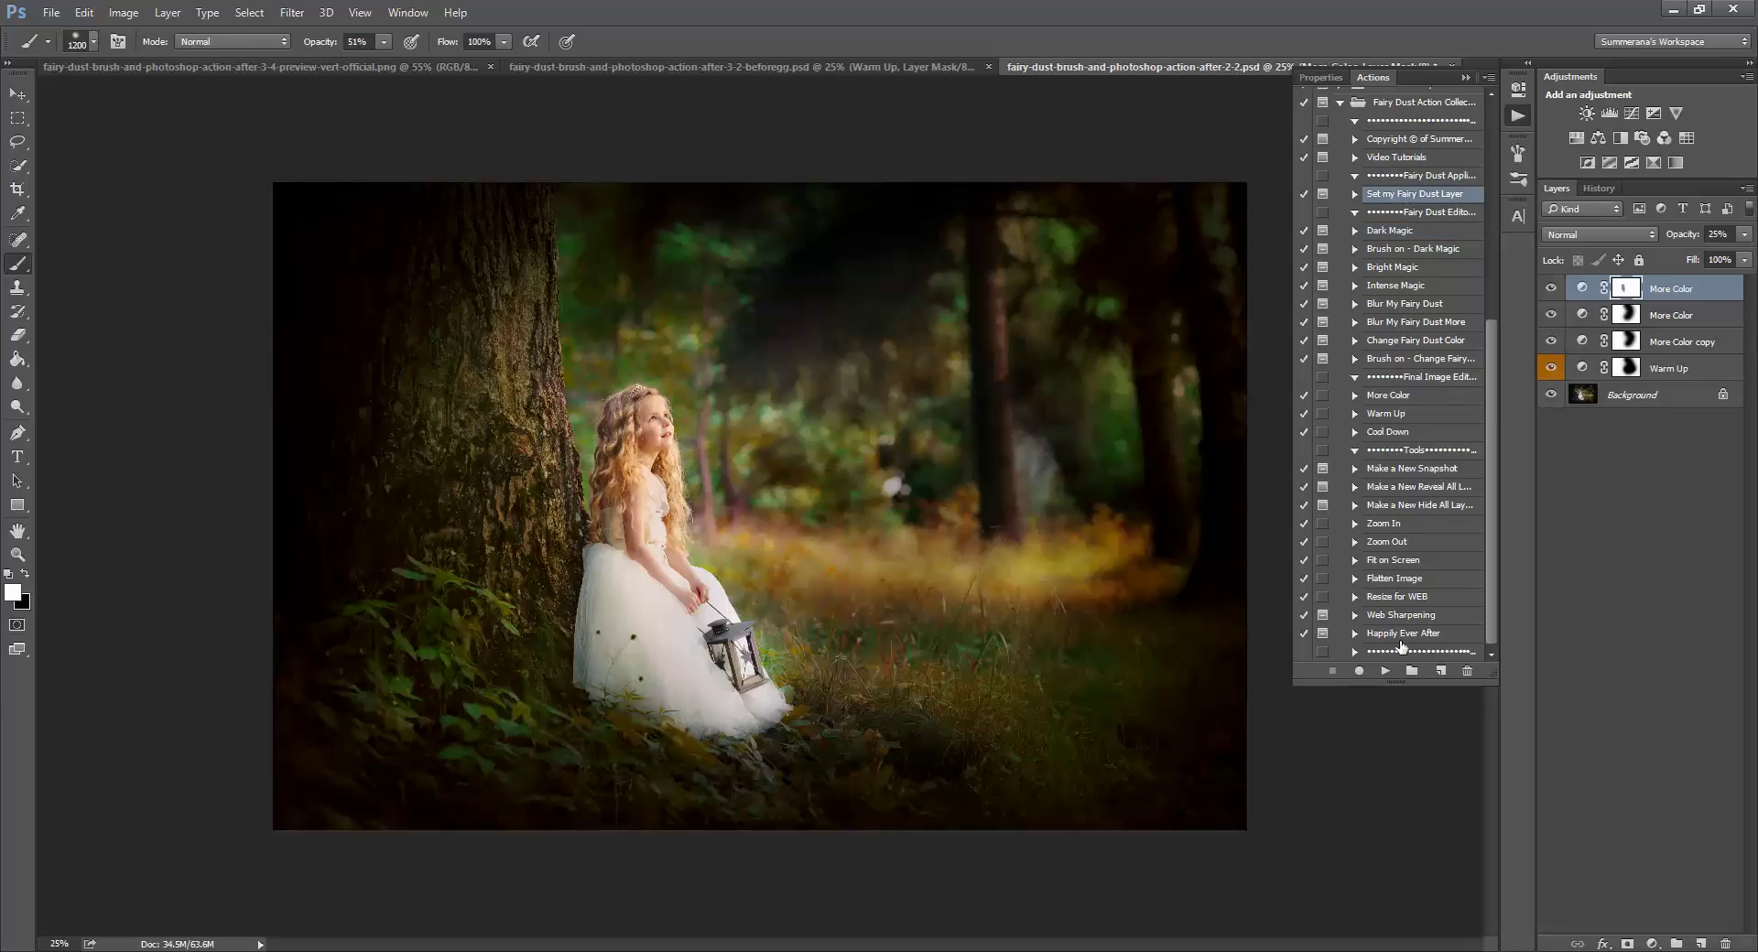
left_click(1385, 672)
left_click(835, 375)
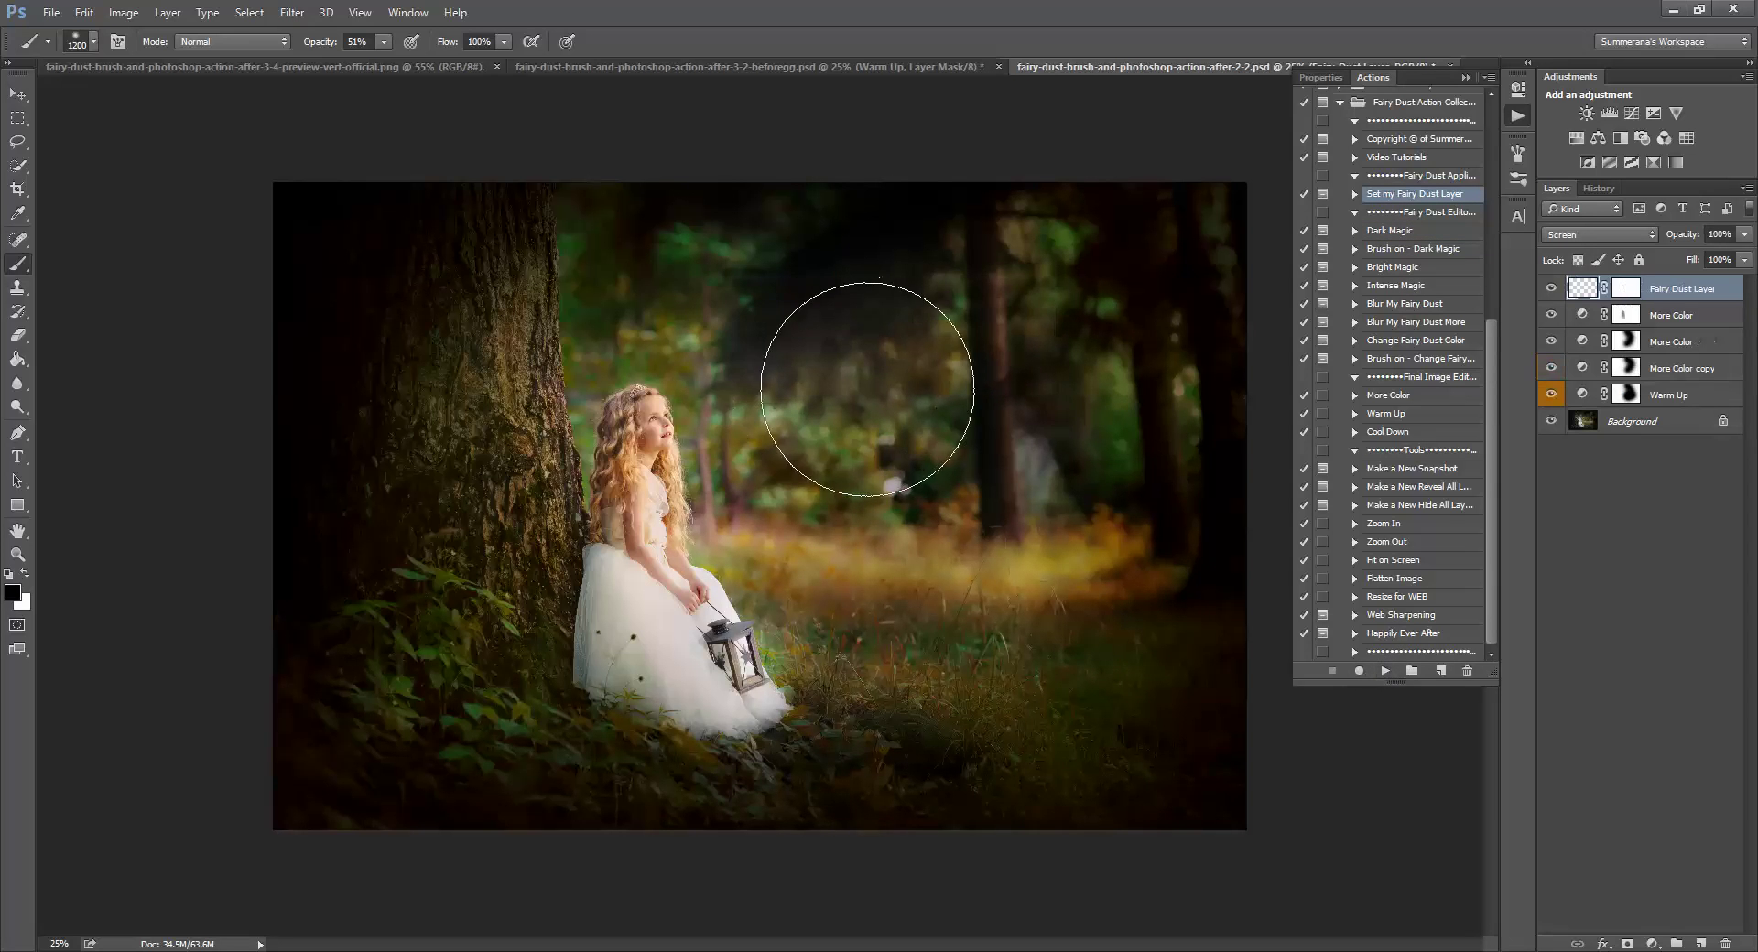
Reset the colours and sample the girl's hair as the foreground dust colour
left_click(7, 575)
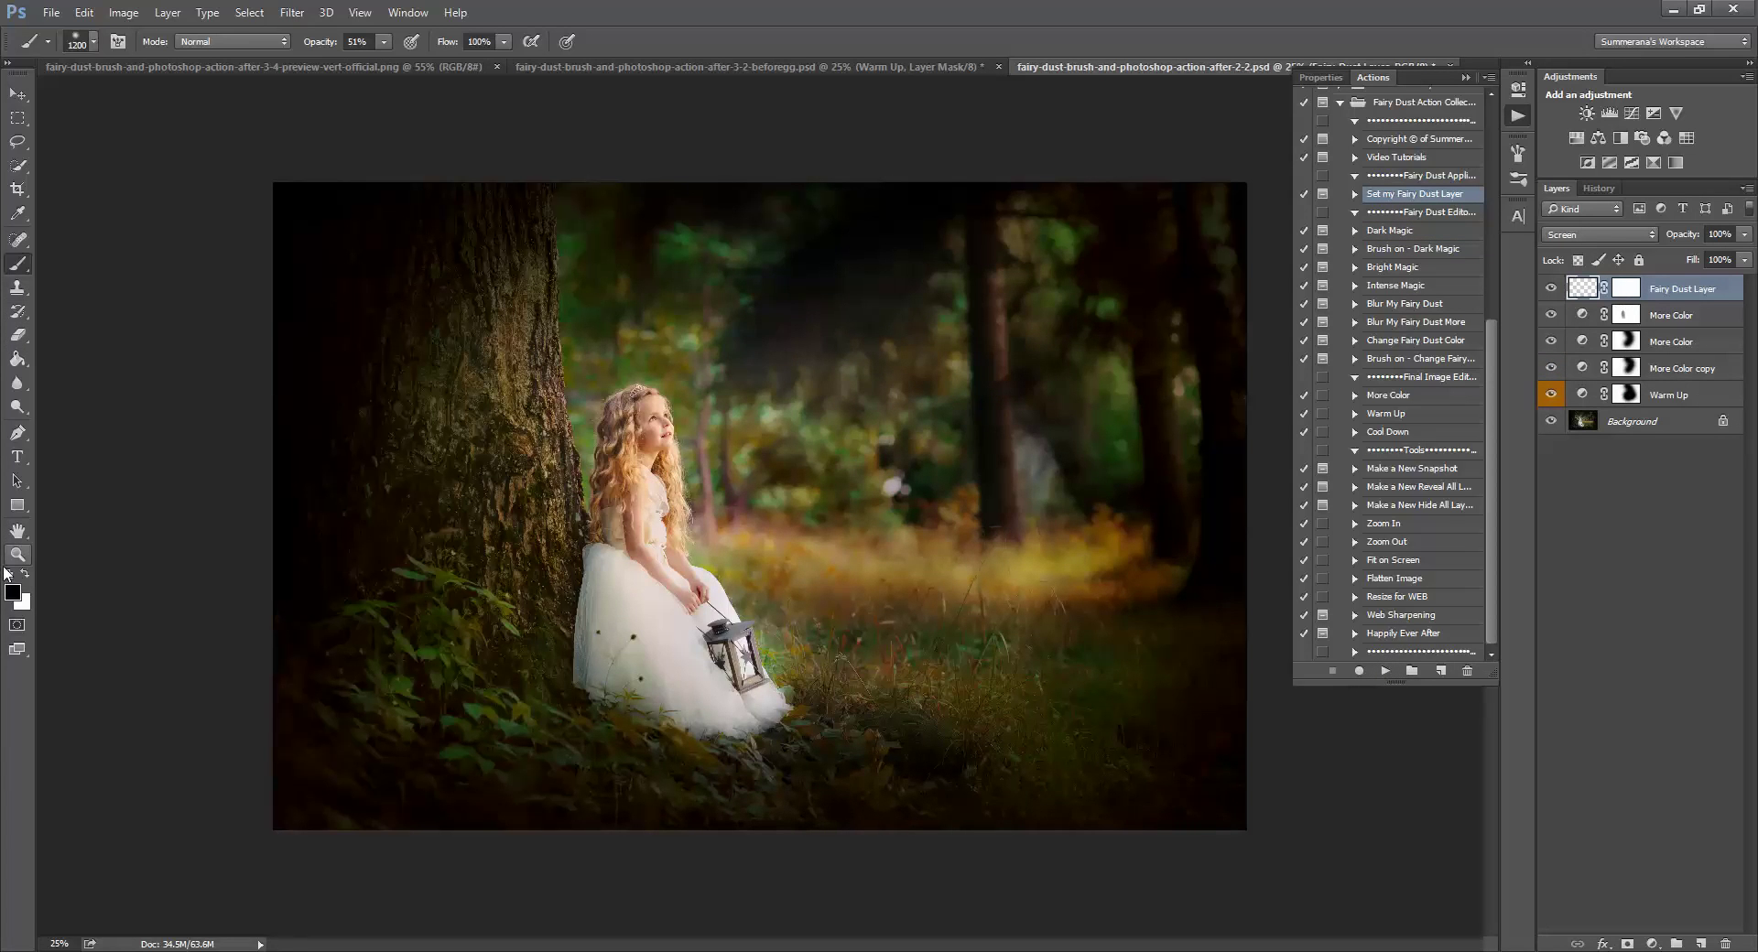
left_click(25, 574)
left_click(13, 593)
mouse_move(732, 209)
left_mouse_down()
mouse_move(1121, 308)
mouse_move(1083, 348)
left_mouse_up()
left_click(627, 447)
Set peach #ffdab3 as foreground, brush opacity 100%, and the 300 px fairy dust brush
left_click(1092, 345)
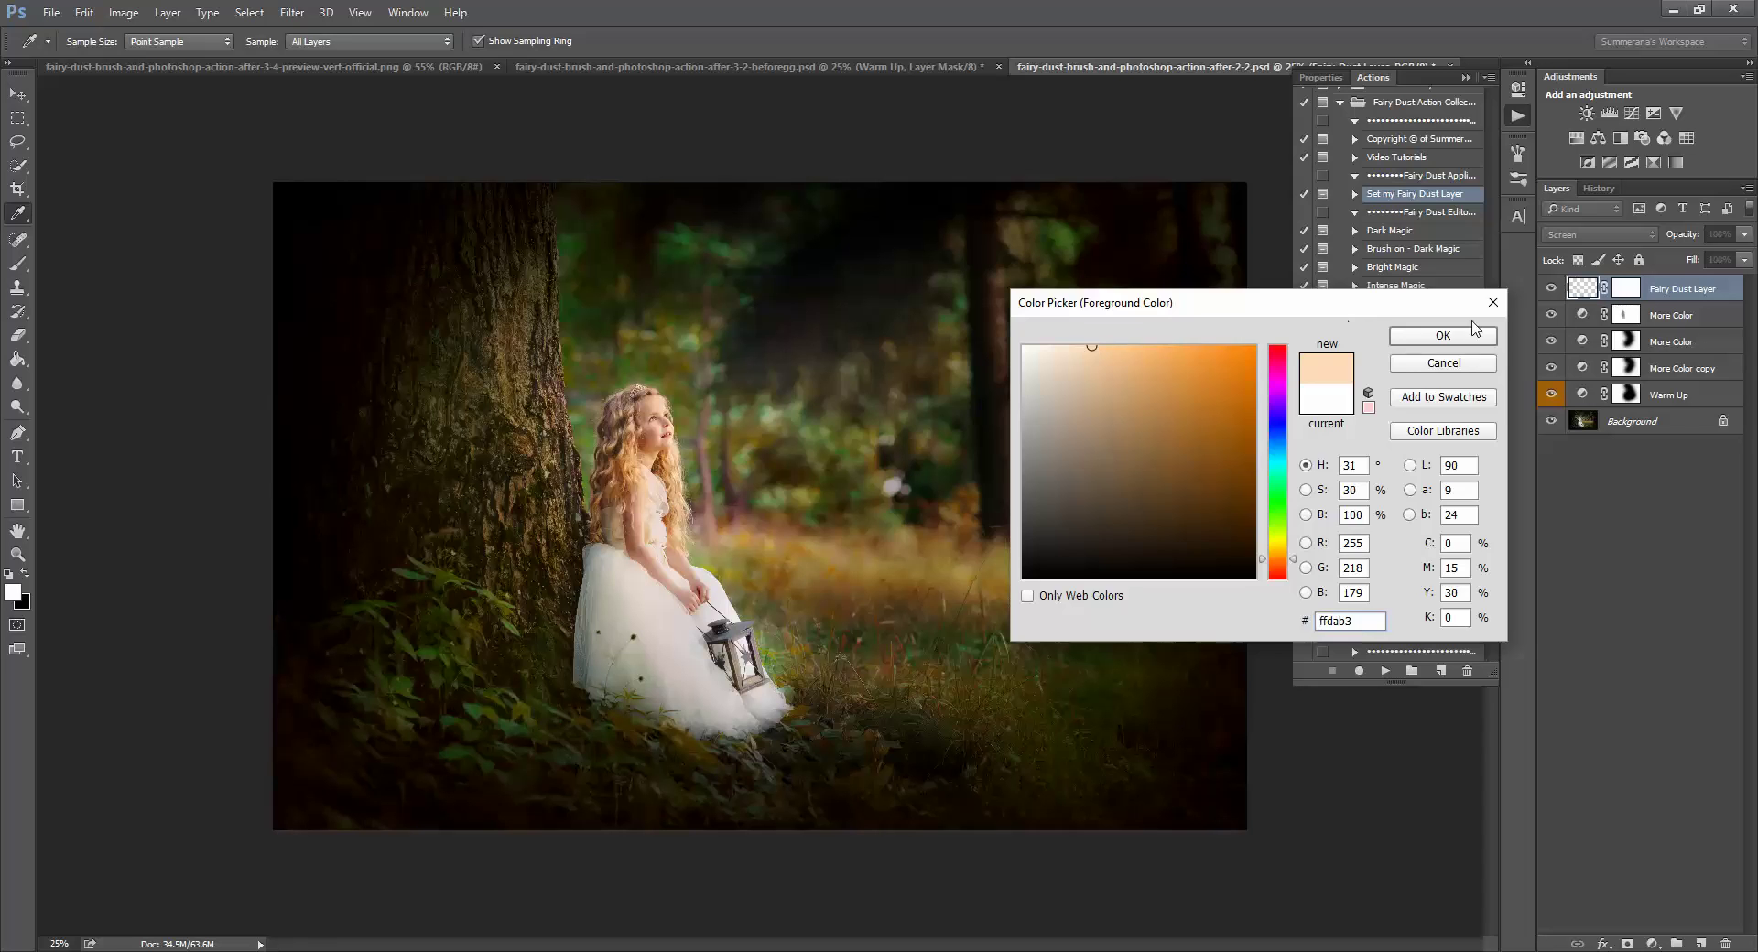
left_click(1474, 334)
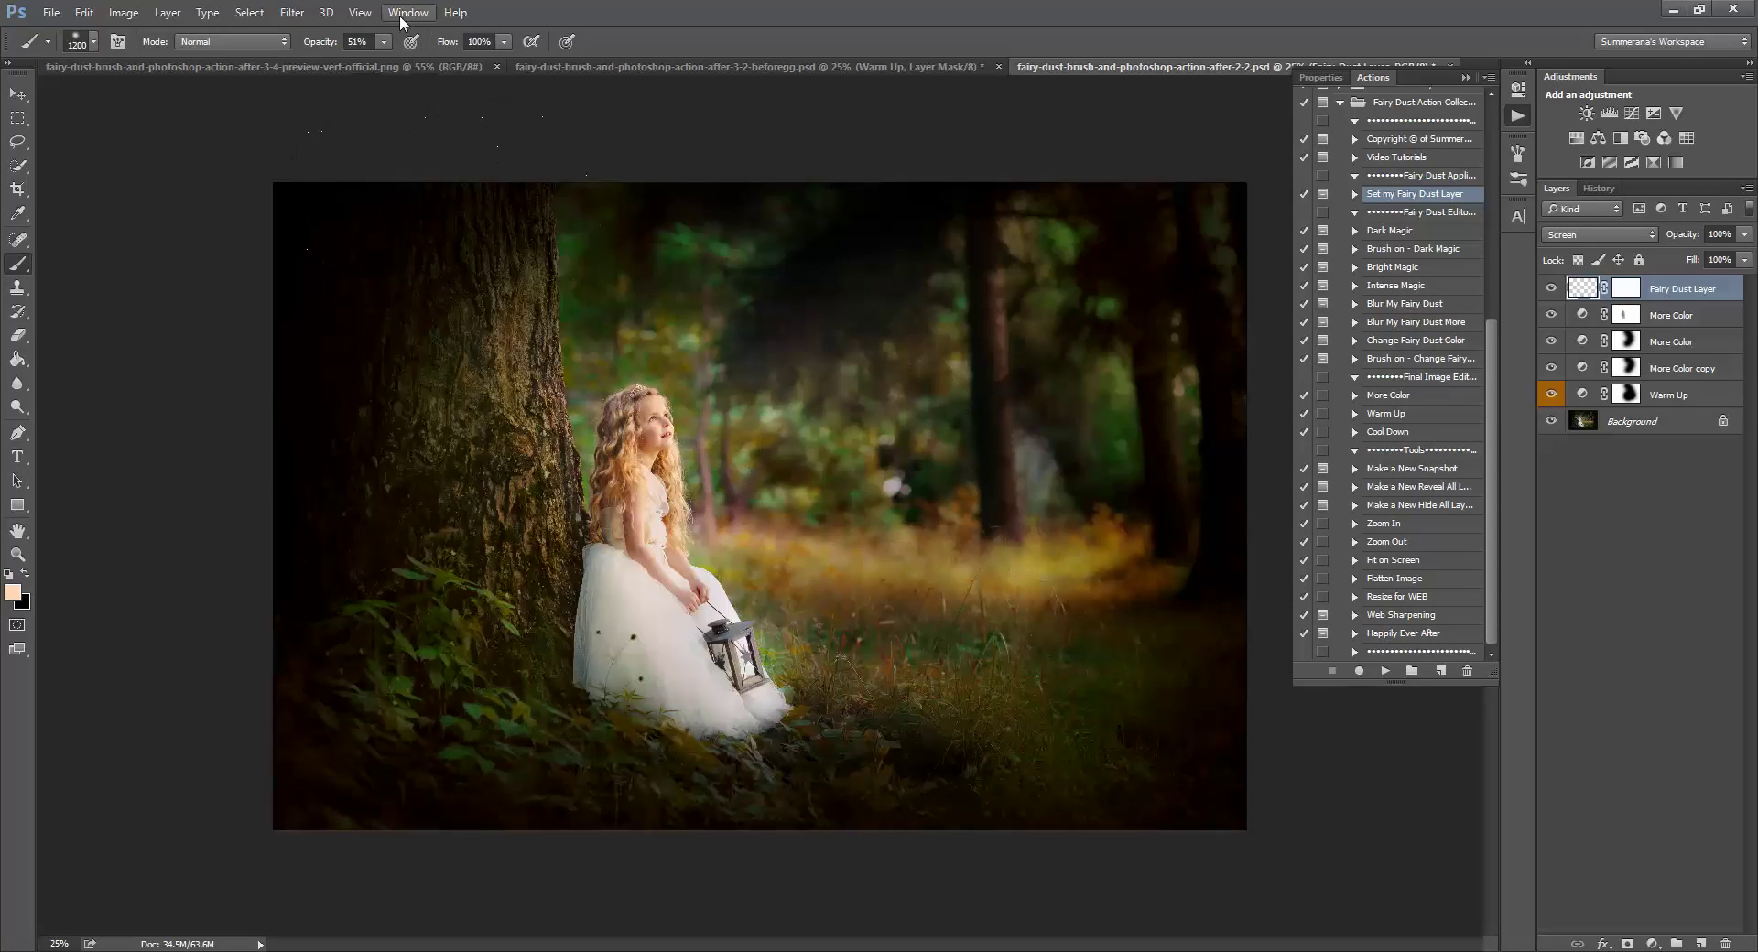
left_click_drag(385, 63, 508, 62)
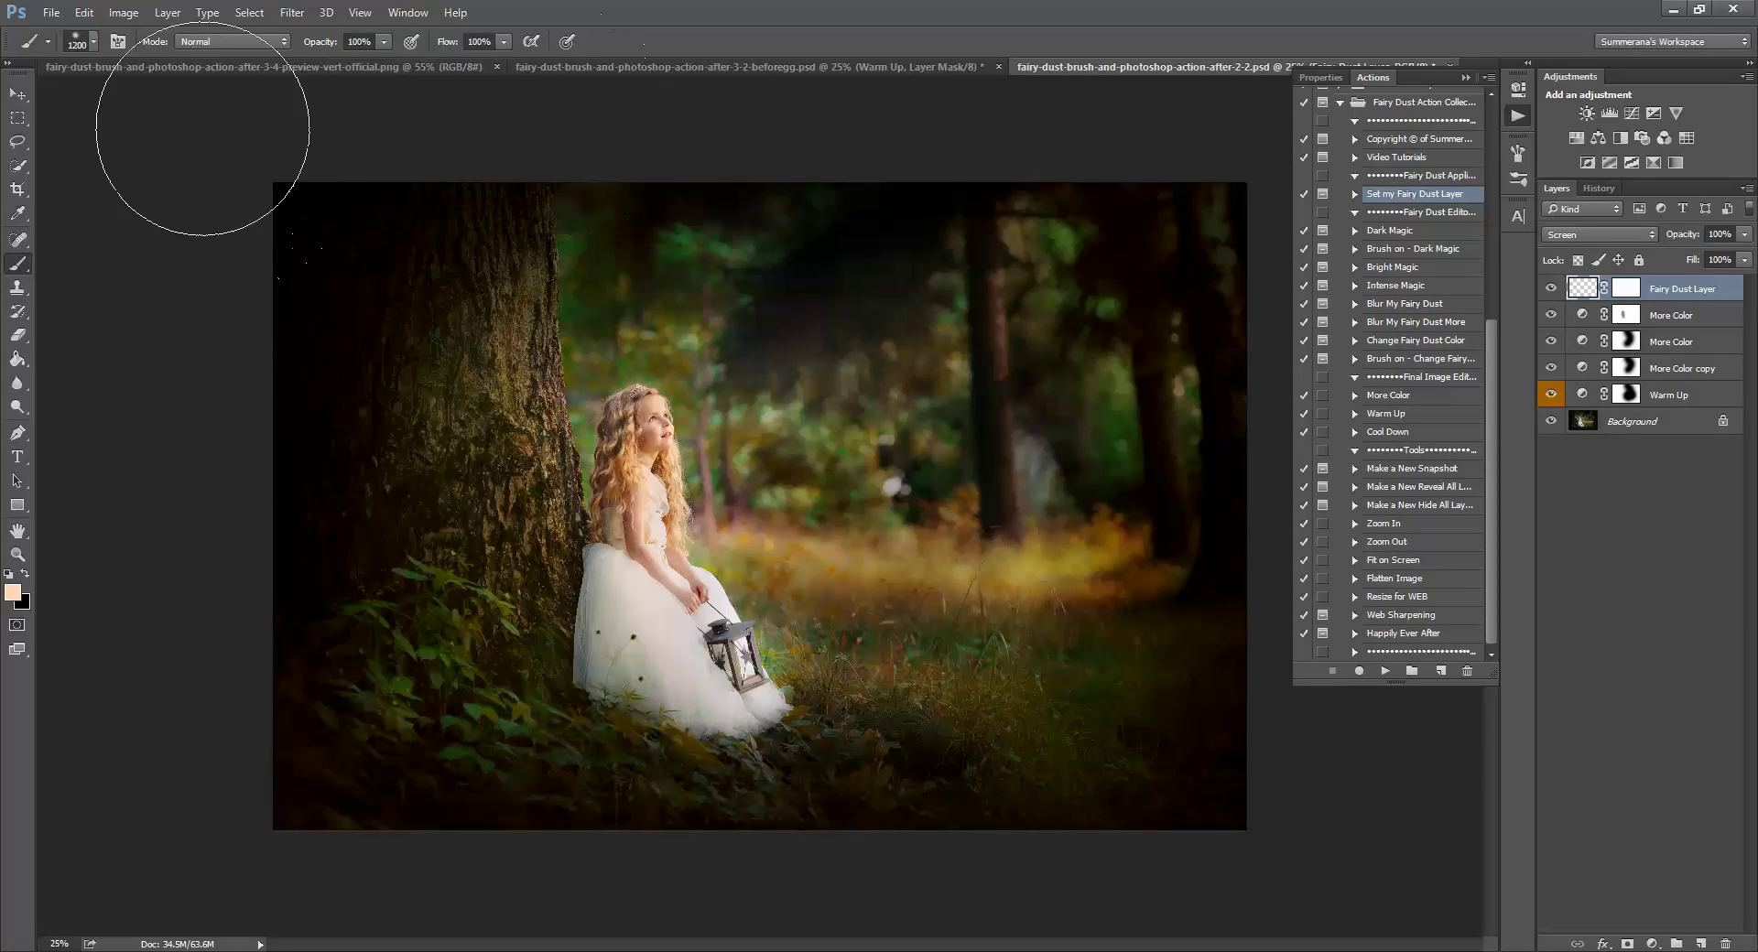
left_click(94, 42)
left_click_drag(225, 225, 217, 289)
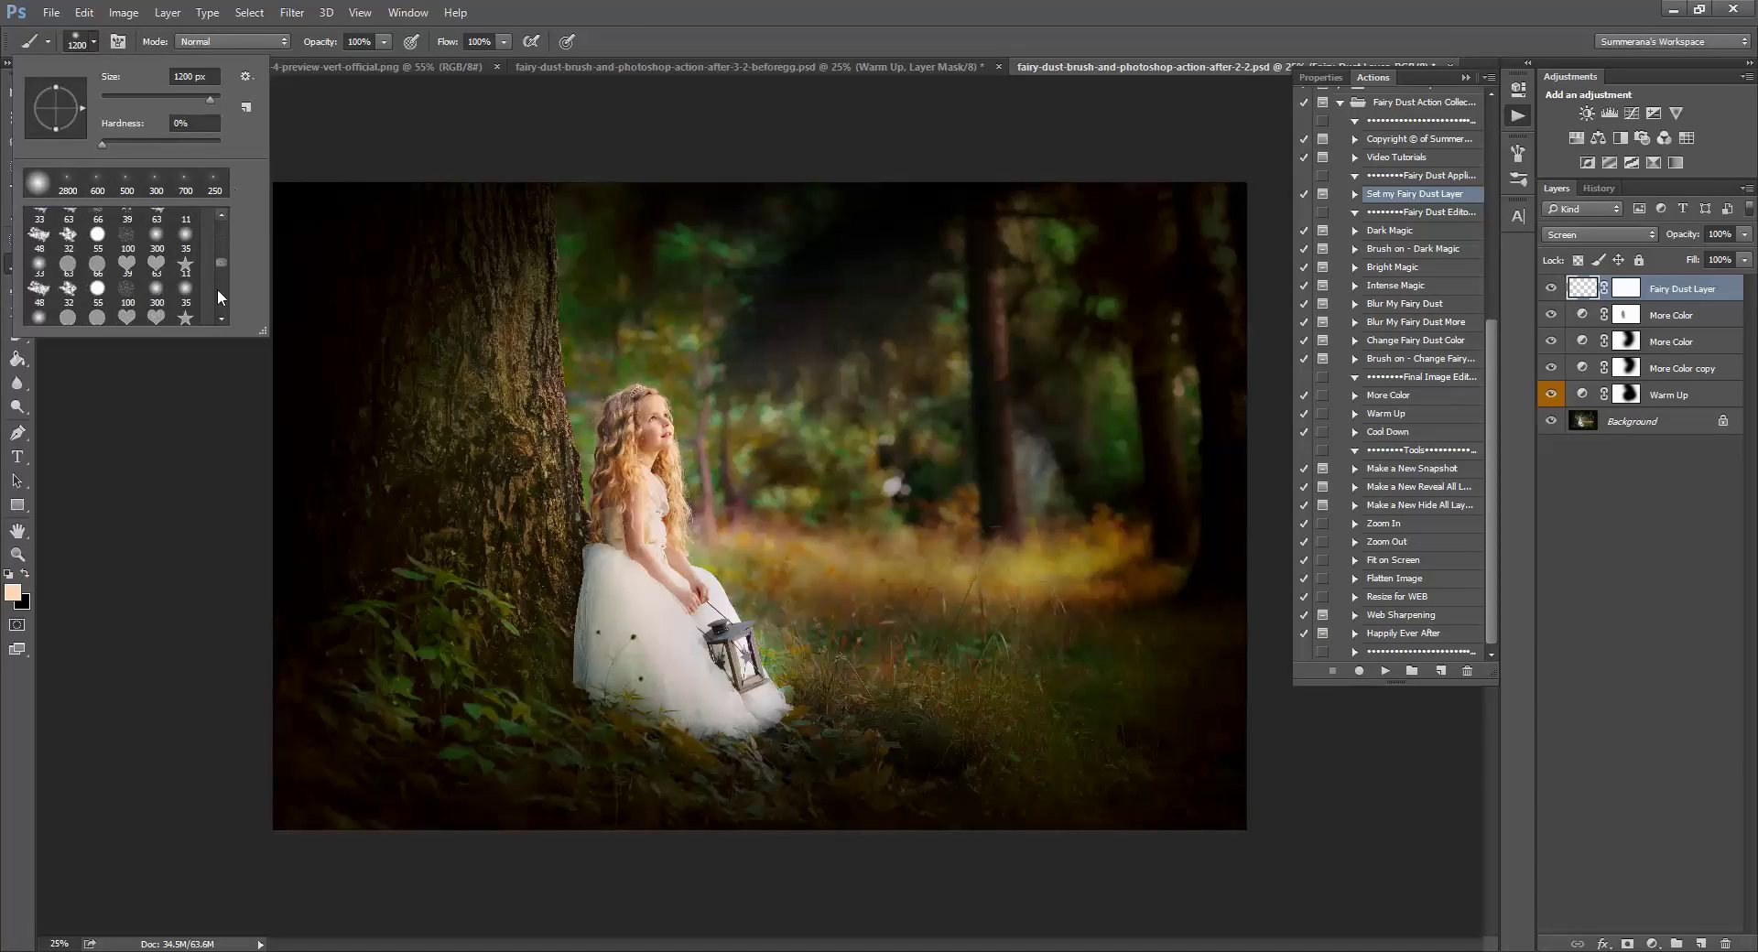
left_click(44, 316)
left_click(695, 26)
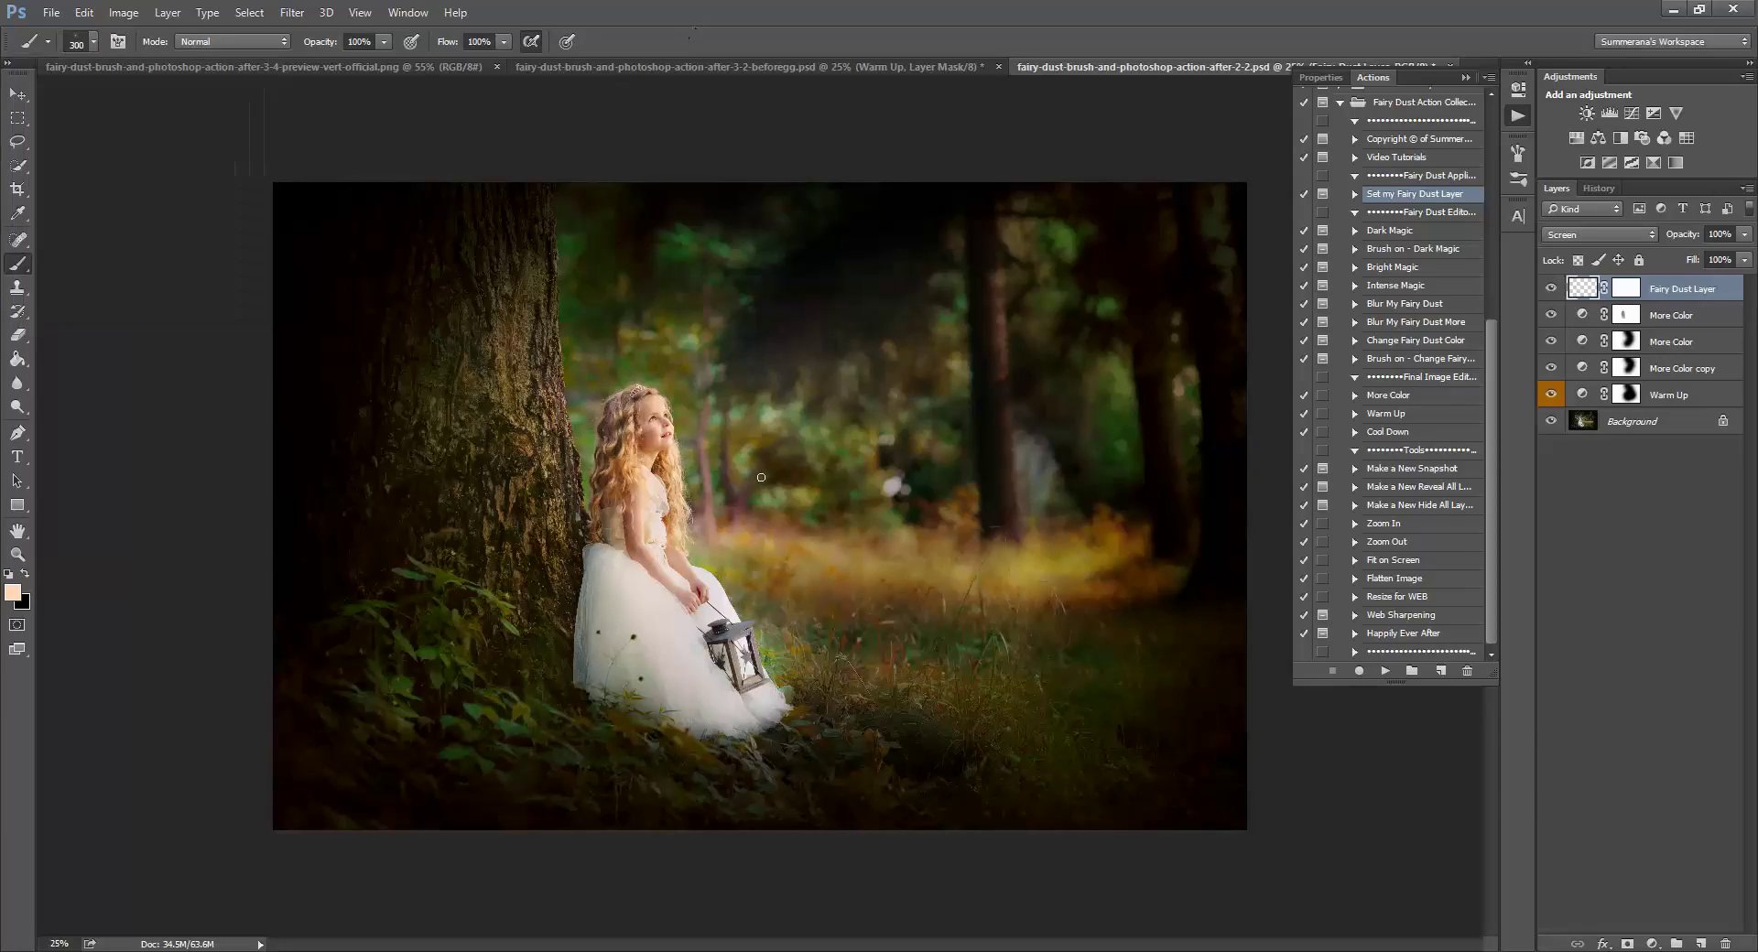
Paint a sparkle trail from the lantern up to the treetops, undoing unwanted strokes
mouse_move(751, 624)
left_mouse_down()
mouse_move(814, 487)
mouse_move(772, 364)
mouse_move(837, 328)
mouse_move(805, 155)
left_mouse_up()
left_click(83, 12)
left_click(100, 25)
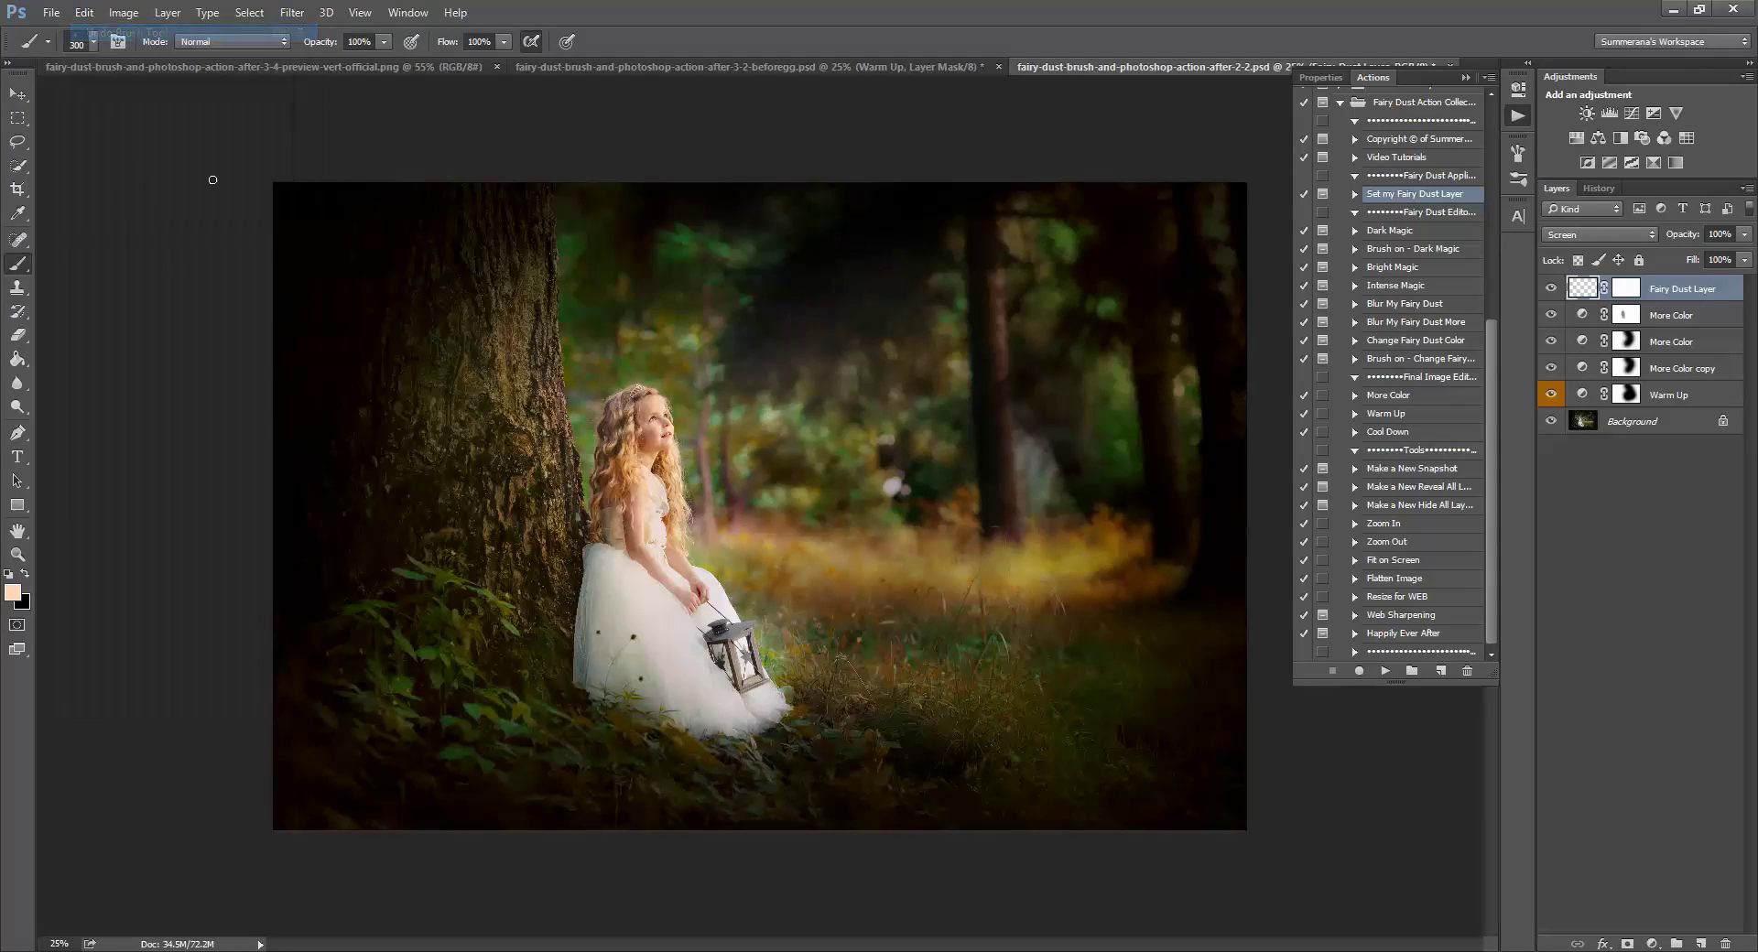
key("bracketright")
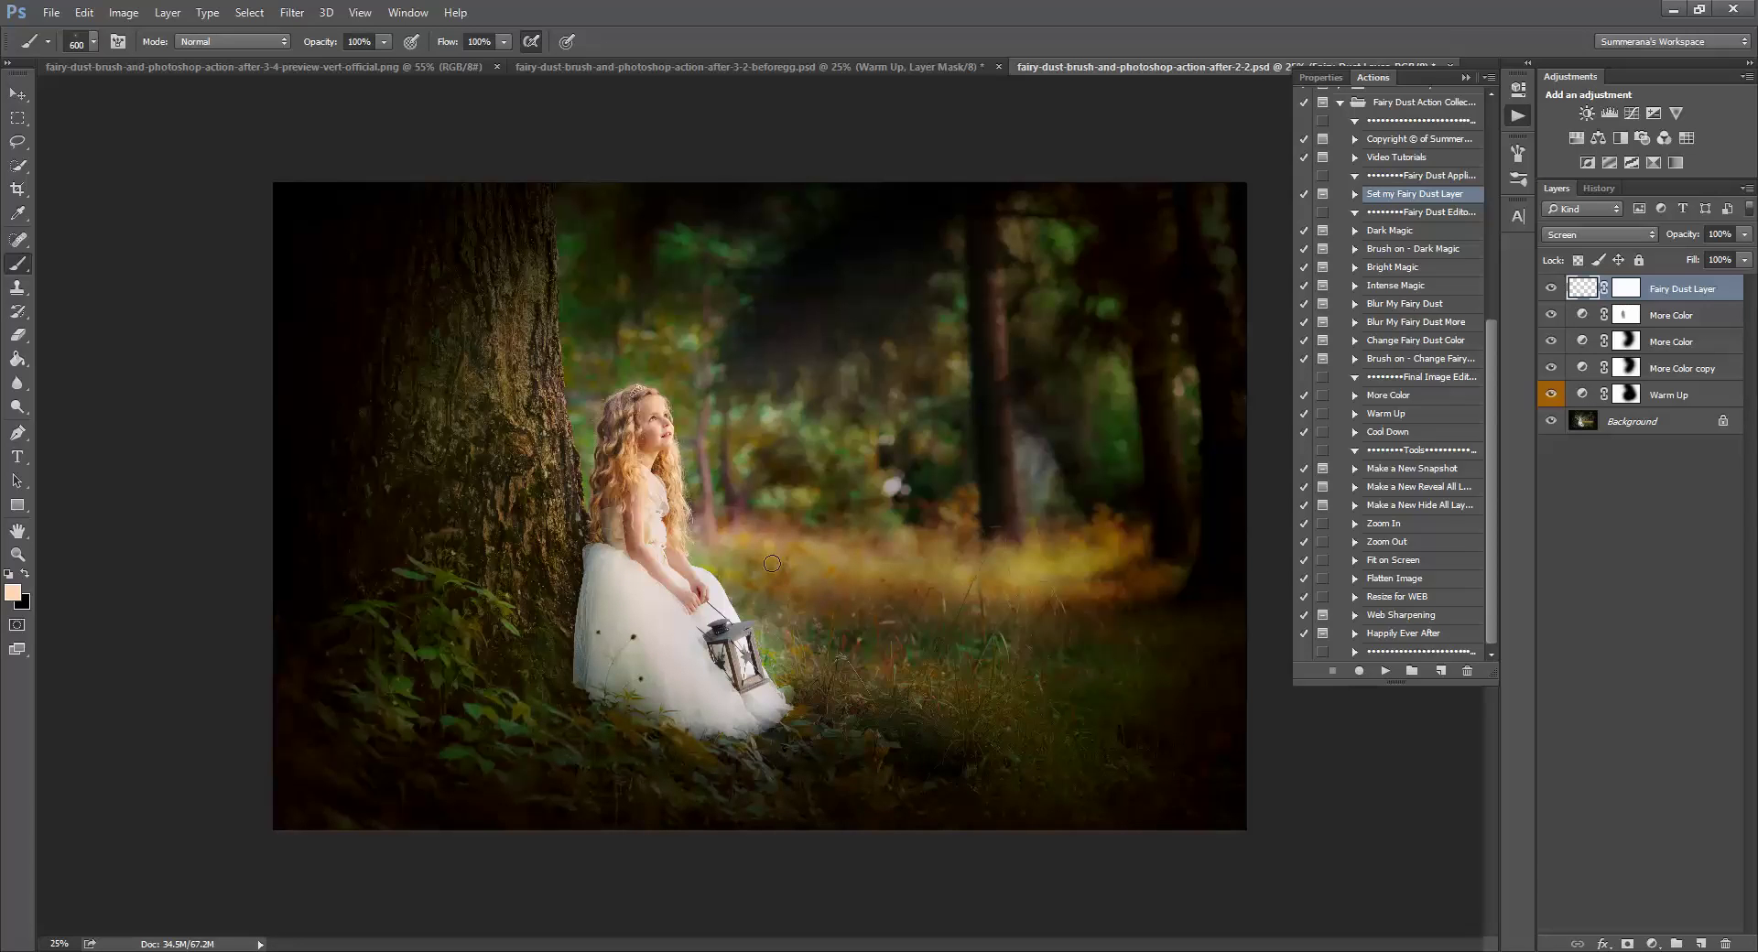
mouse_move(776, 606)
left_mouse_down()
mouse_move(833, 286)
mouse_move(690, 89)
left_mouse_up()
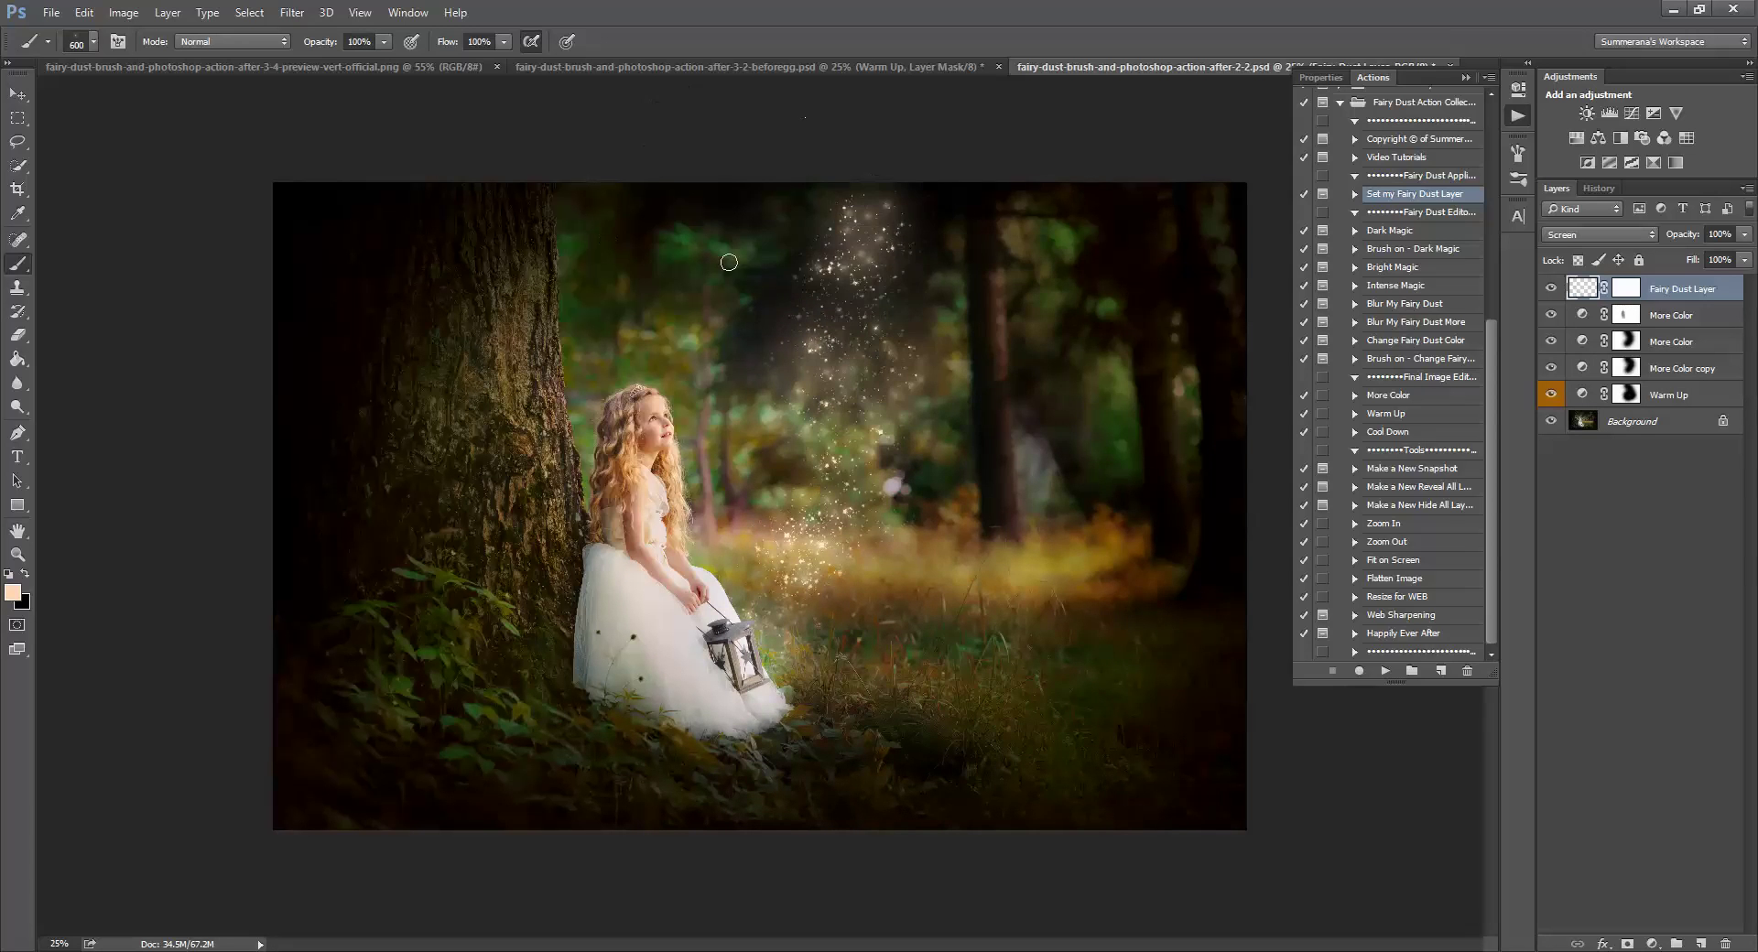
mouse_move(729, 262)
left_mouse_down()
mouse_move(781, 253)
mouse_move(625, 169)
mouse_move(515, 137)
mouse_move(816, 212)
mouse_move(865, 189)
mouse_move(783, 185)
mouse_move(826, 203)
left_mouse_up()
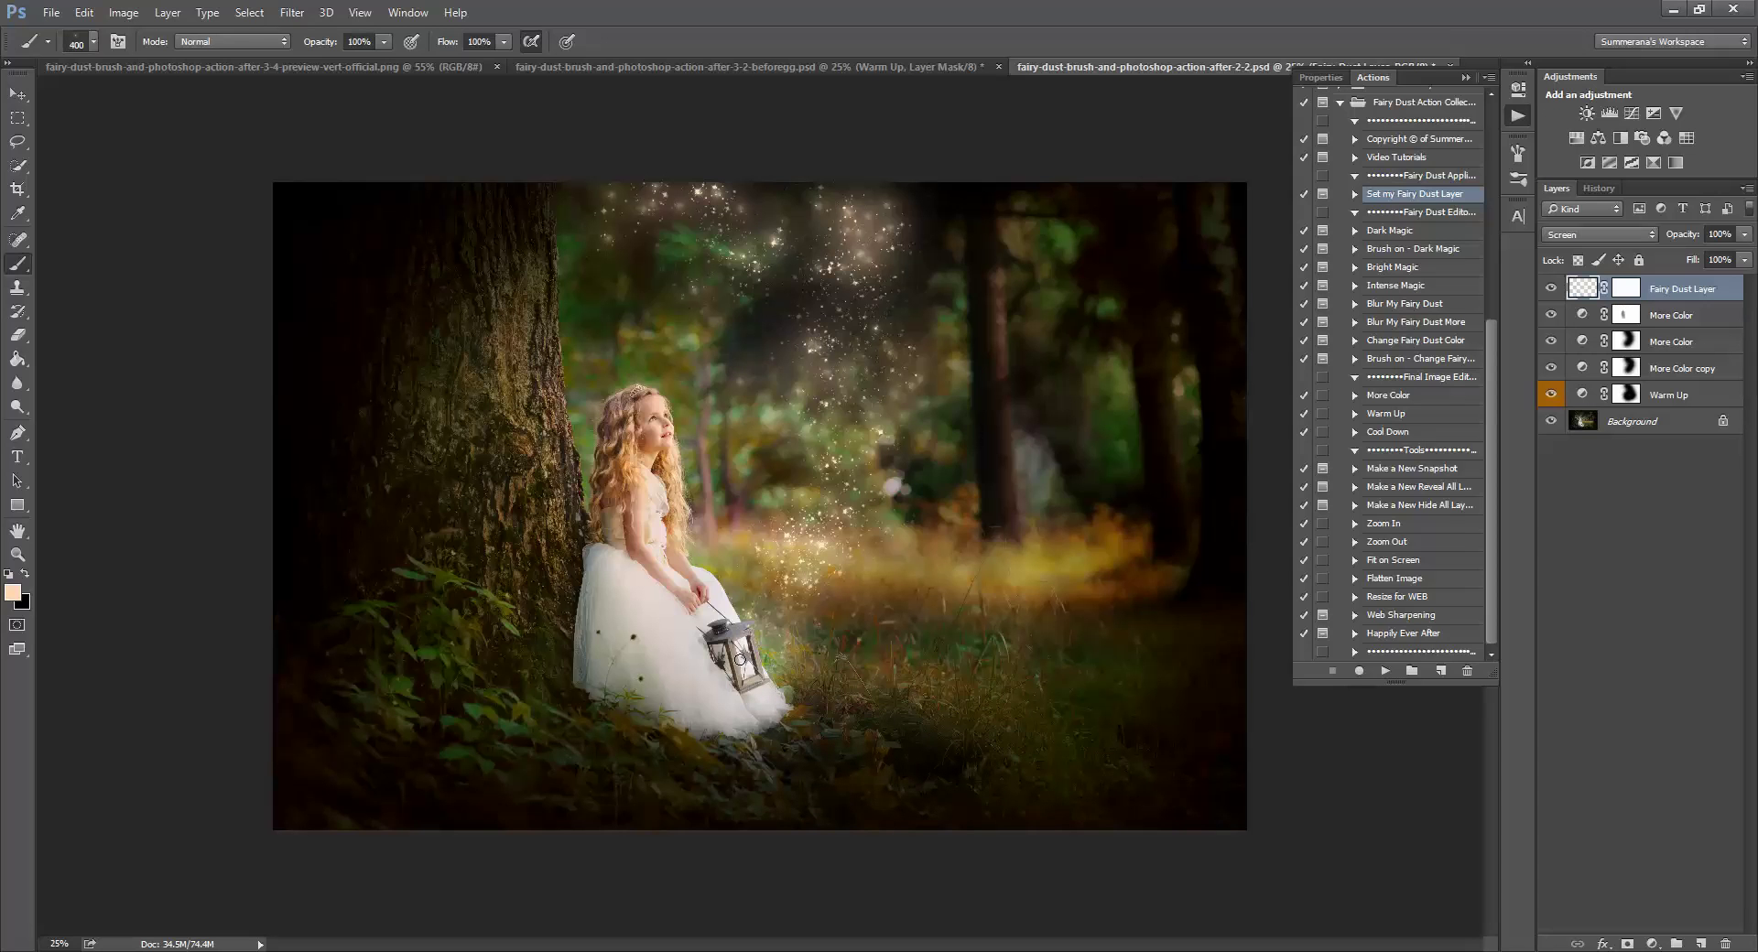
mouse_move(740, 659)
left_mouse_down()
mouse_move(750, 650)
mouse_move(723, 661)
mouse_move(740, 659)
left_mouse_up()
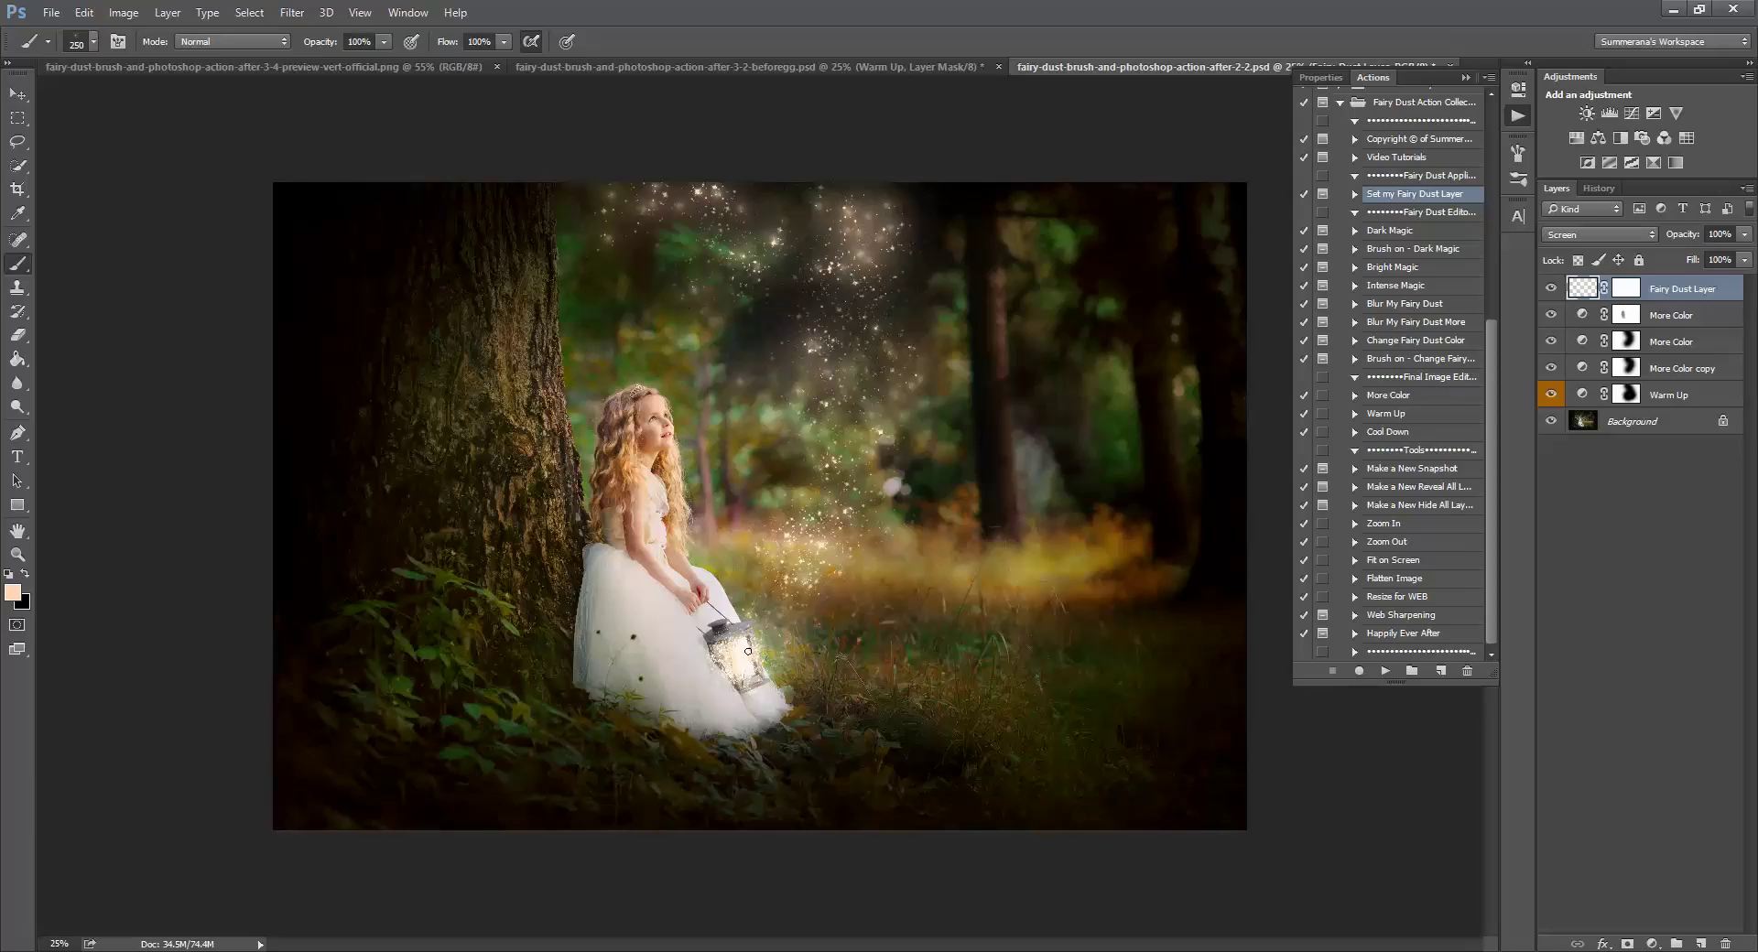
left_click(83, 12)
left_click(119, 27)
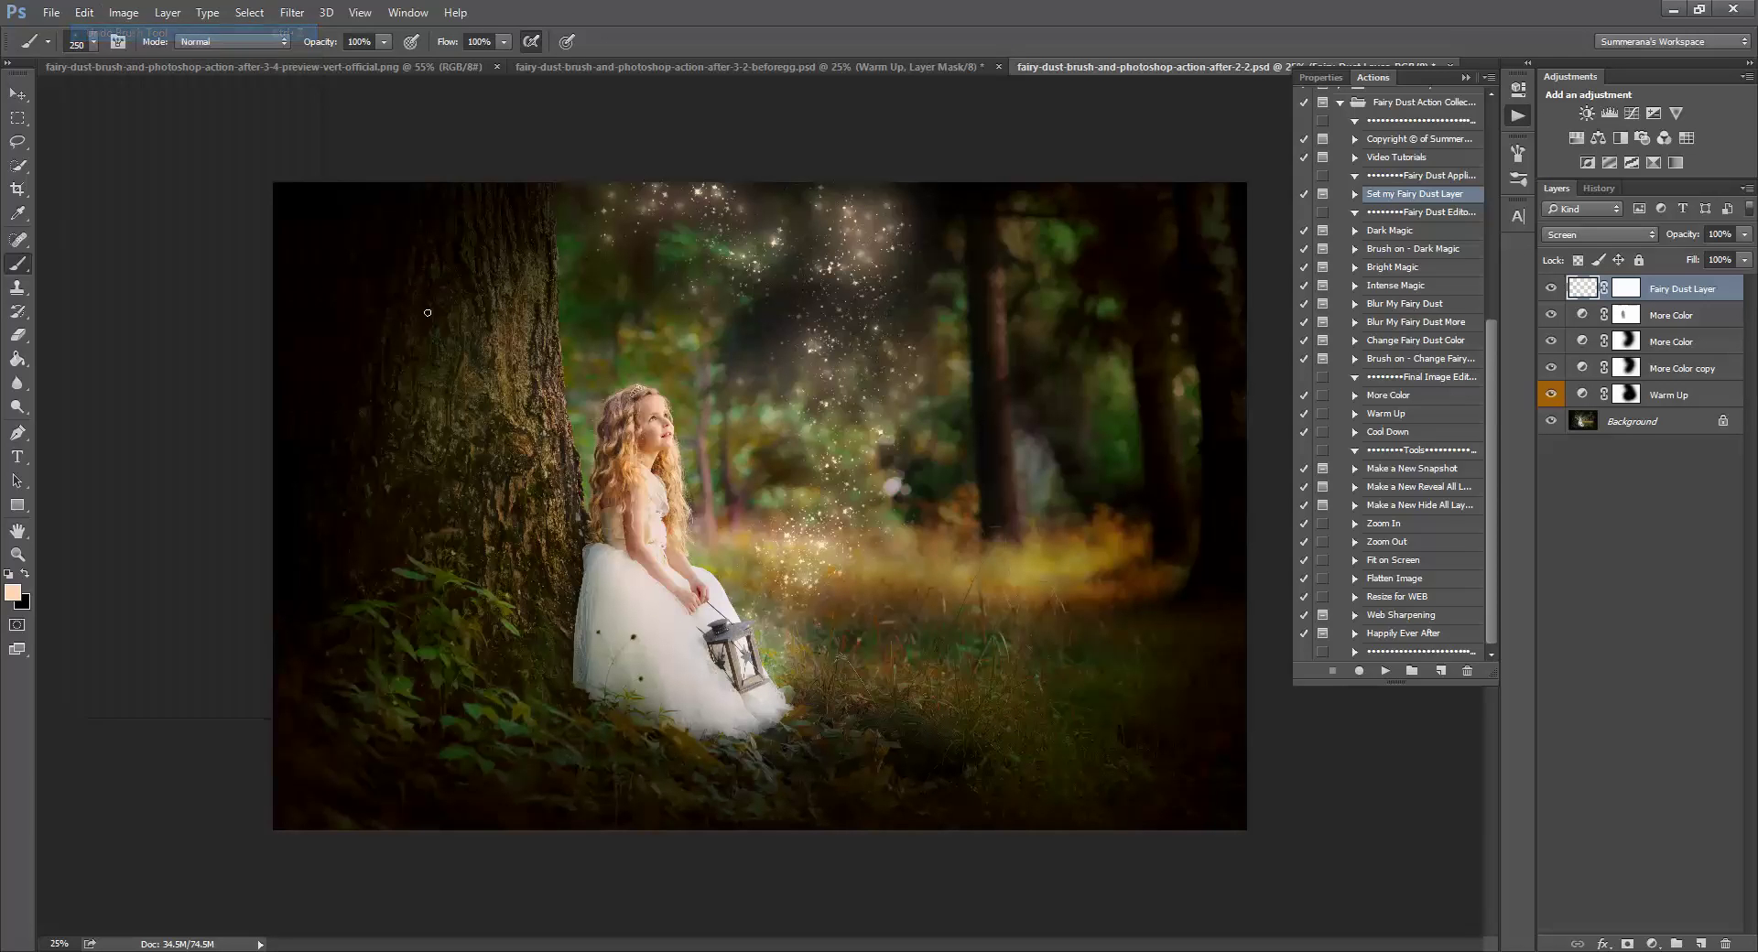
key("bracketright")
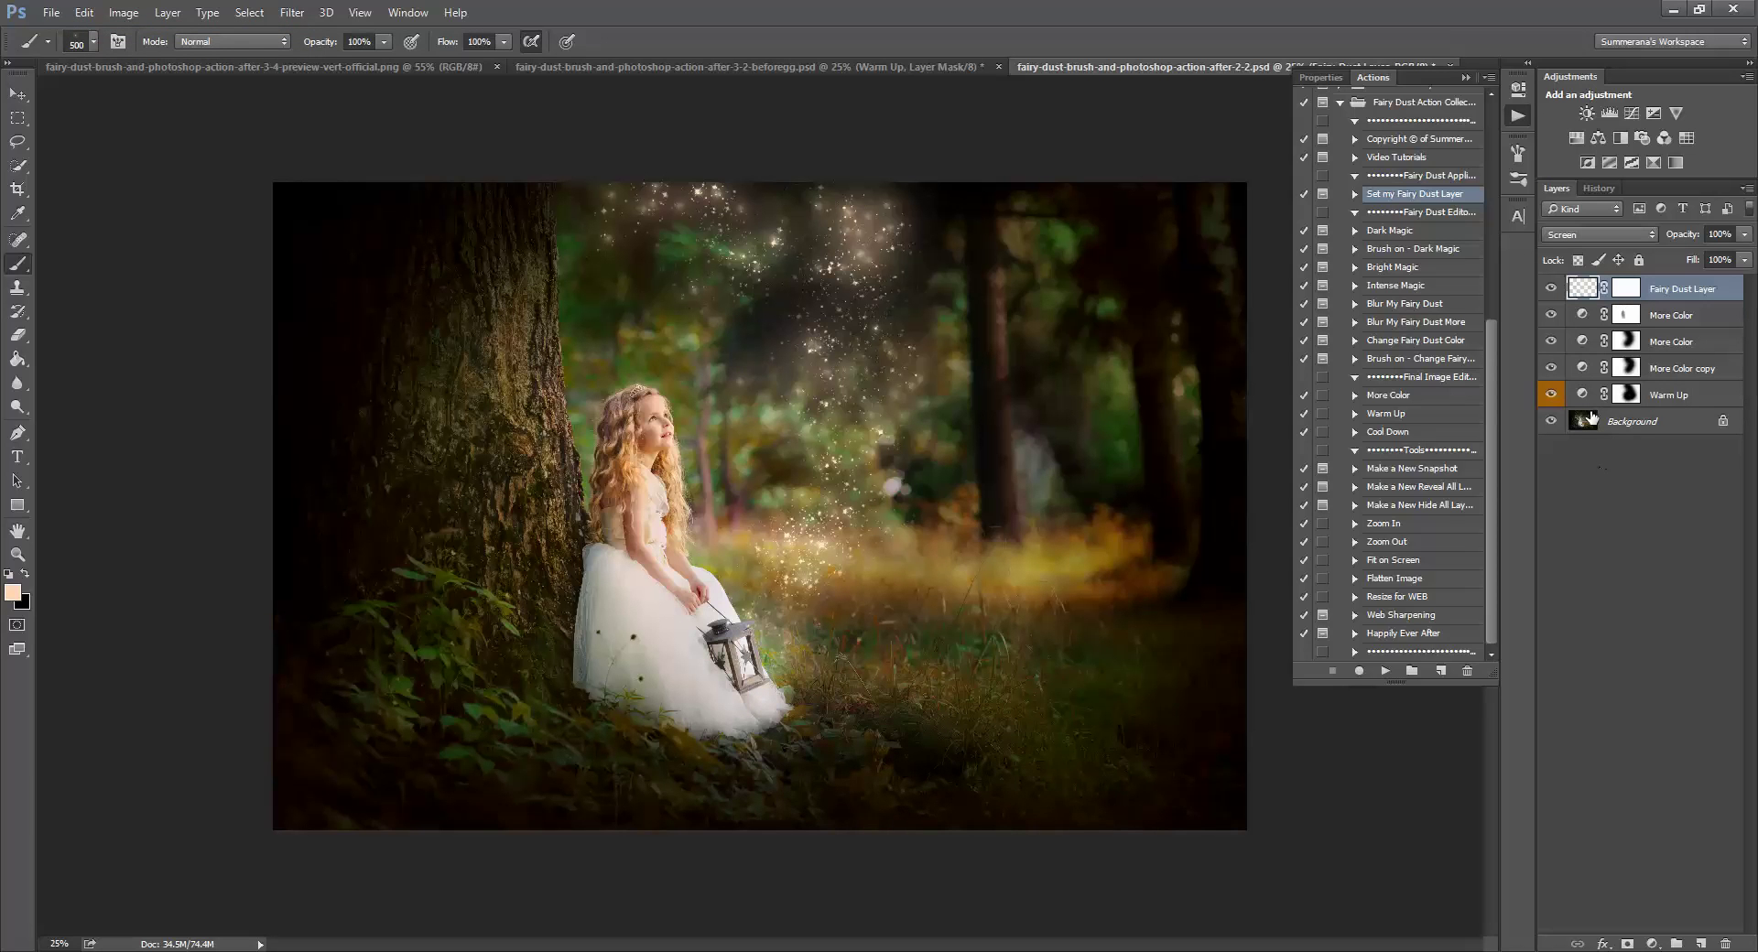
Add a new Fairy Dust Layer above Background and brush a glow onto the lantern
left_click(1591, 418)
left_click(1386, 671)
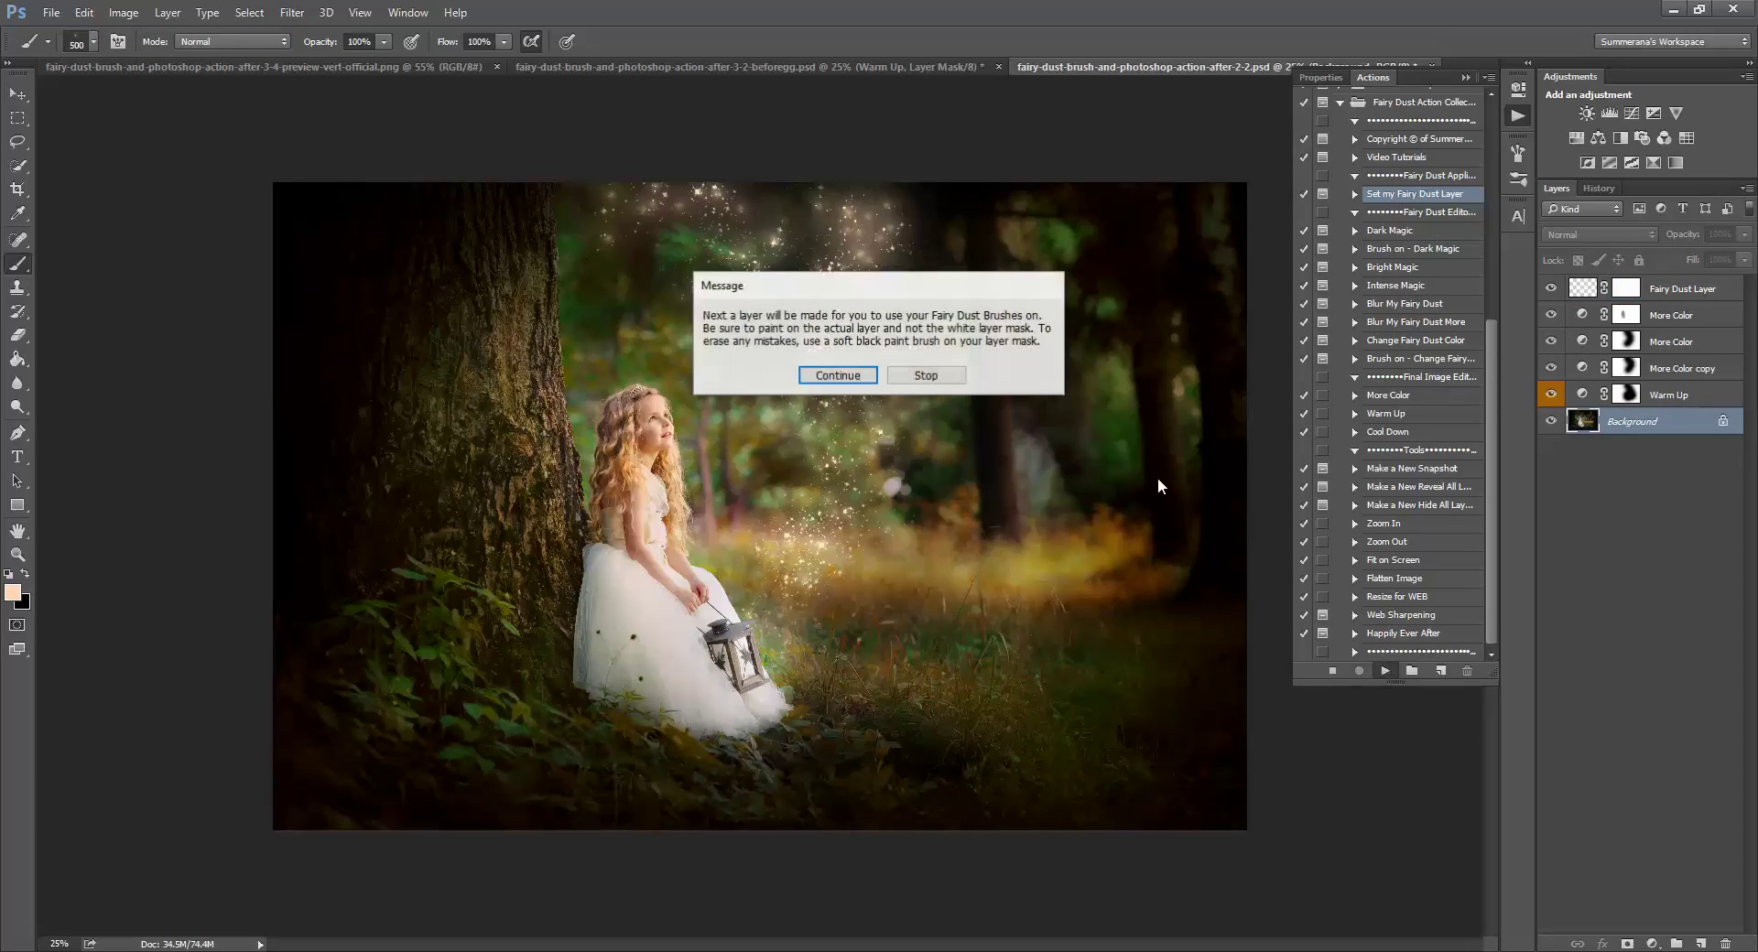
left_click(840, 385)
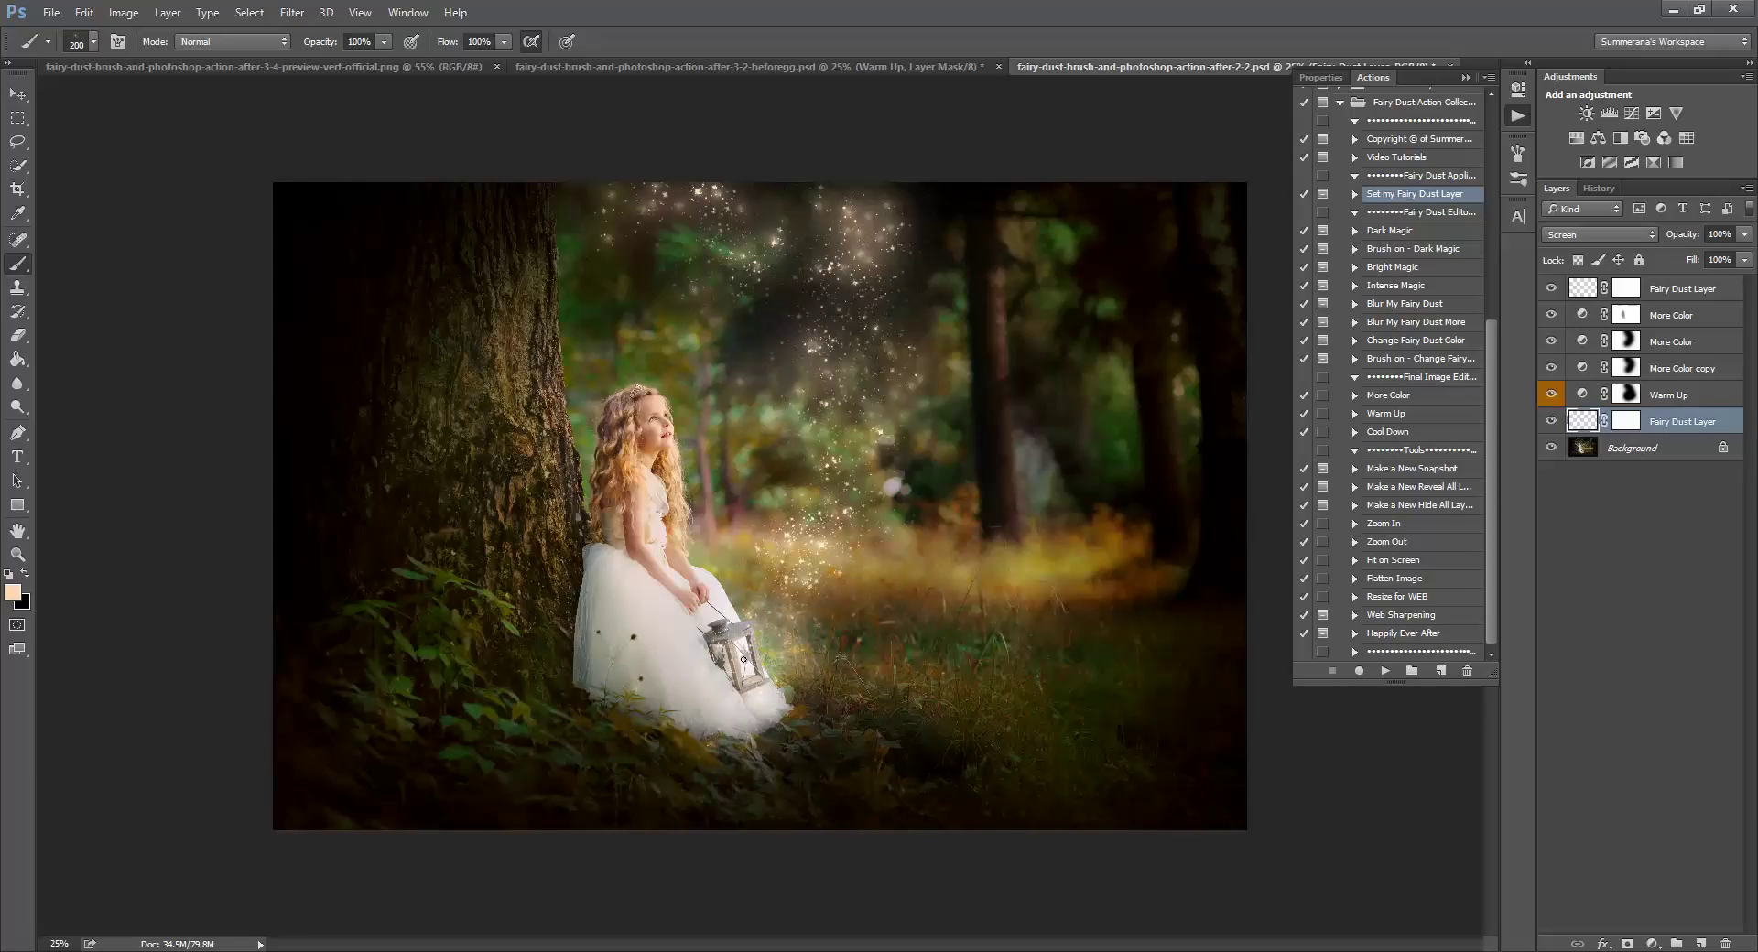
left_click_drag(758, 649, 768, 659)
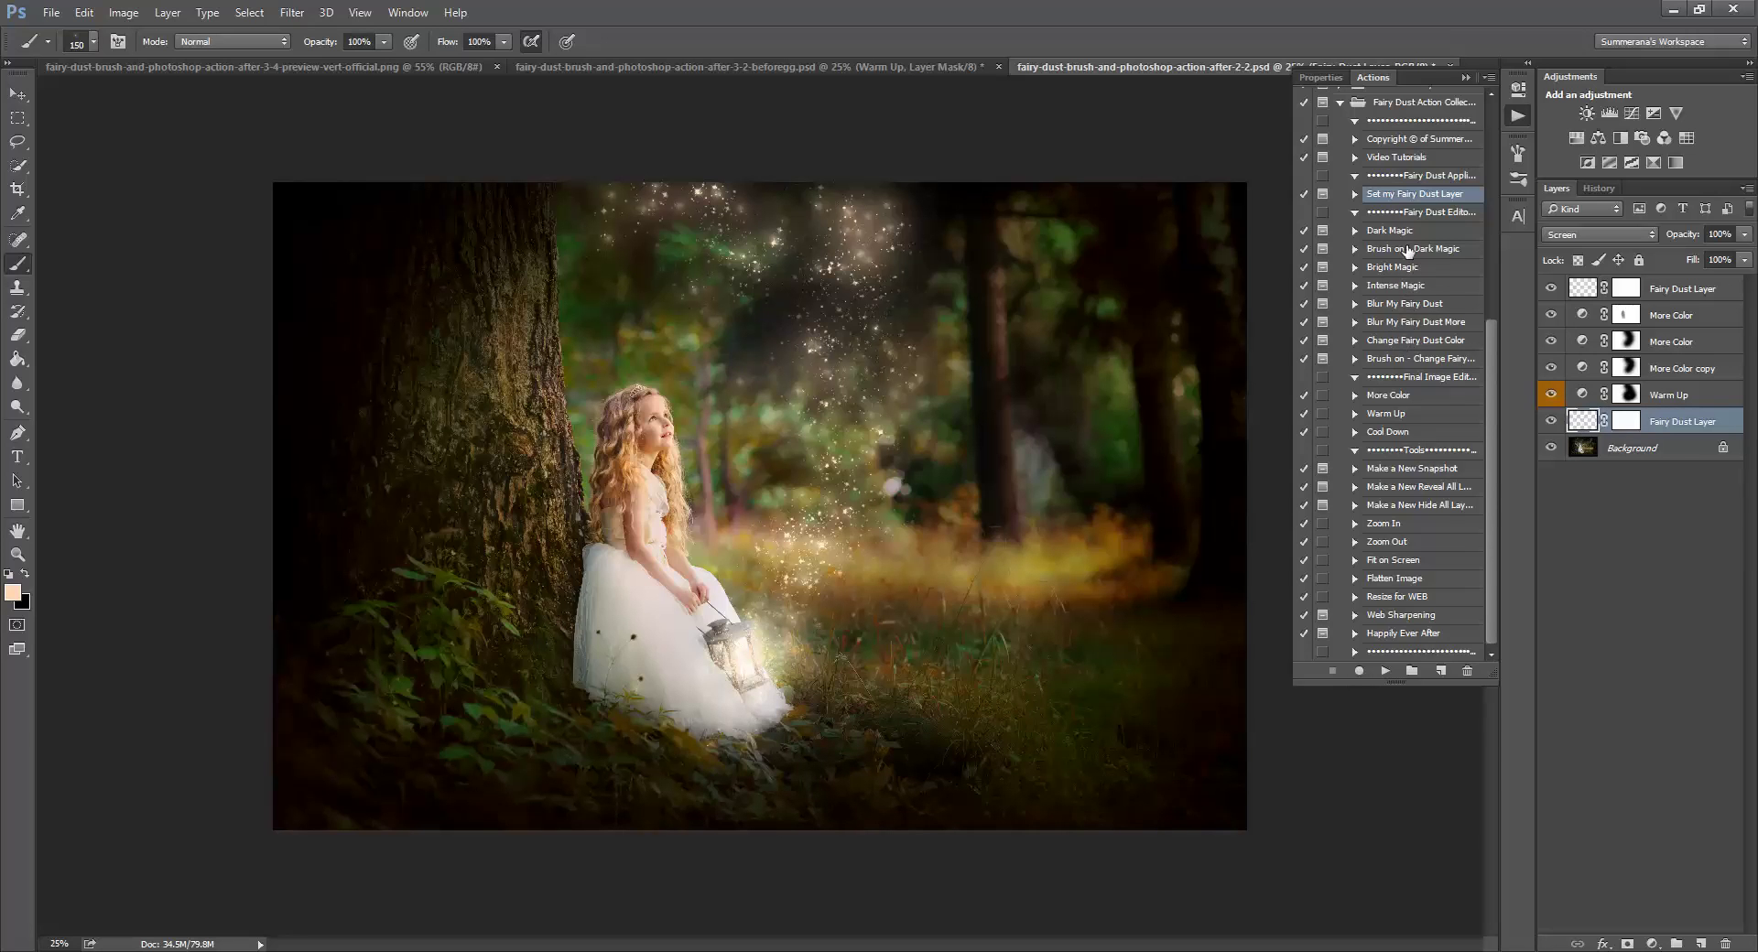
Run 'Blur My Fairy Dust More' to soften the lantern's fairy-dust glow
left_click(1401, 308)
left_click(1416, 326)
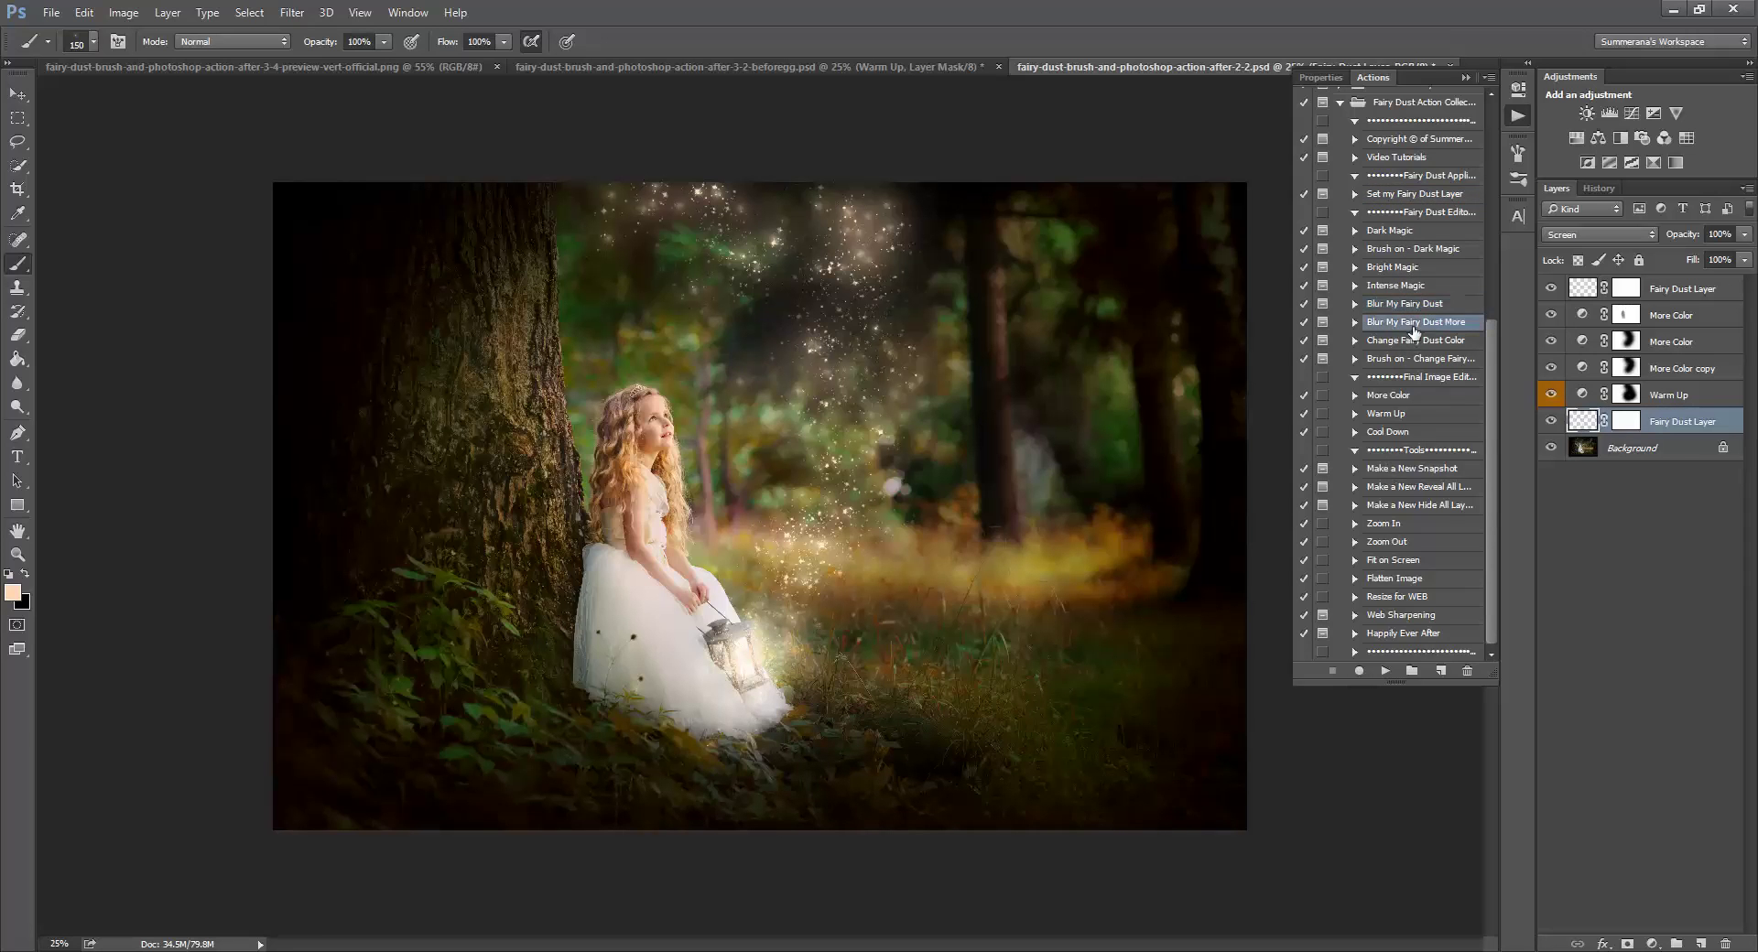
left_click(1385, 675)
left_click(812, 359)
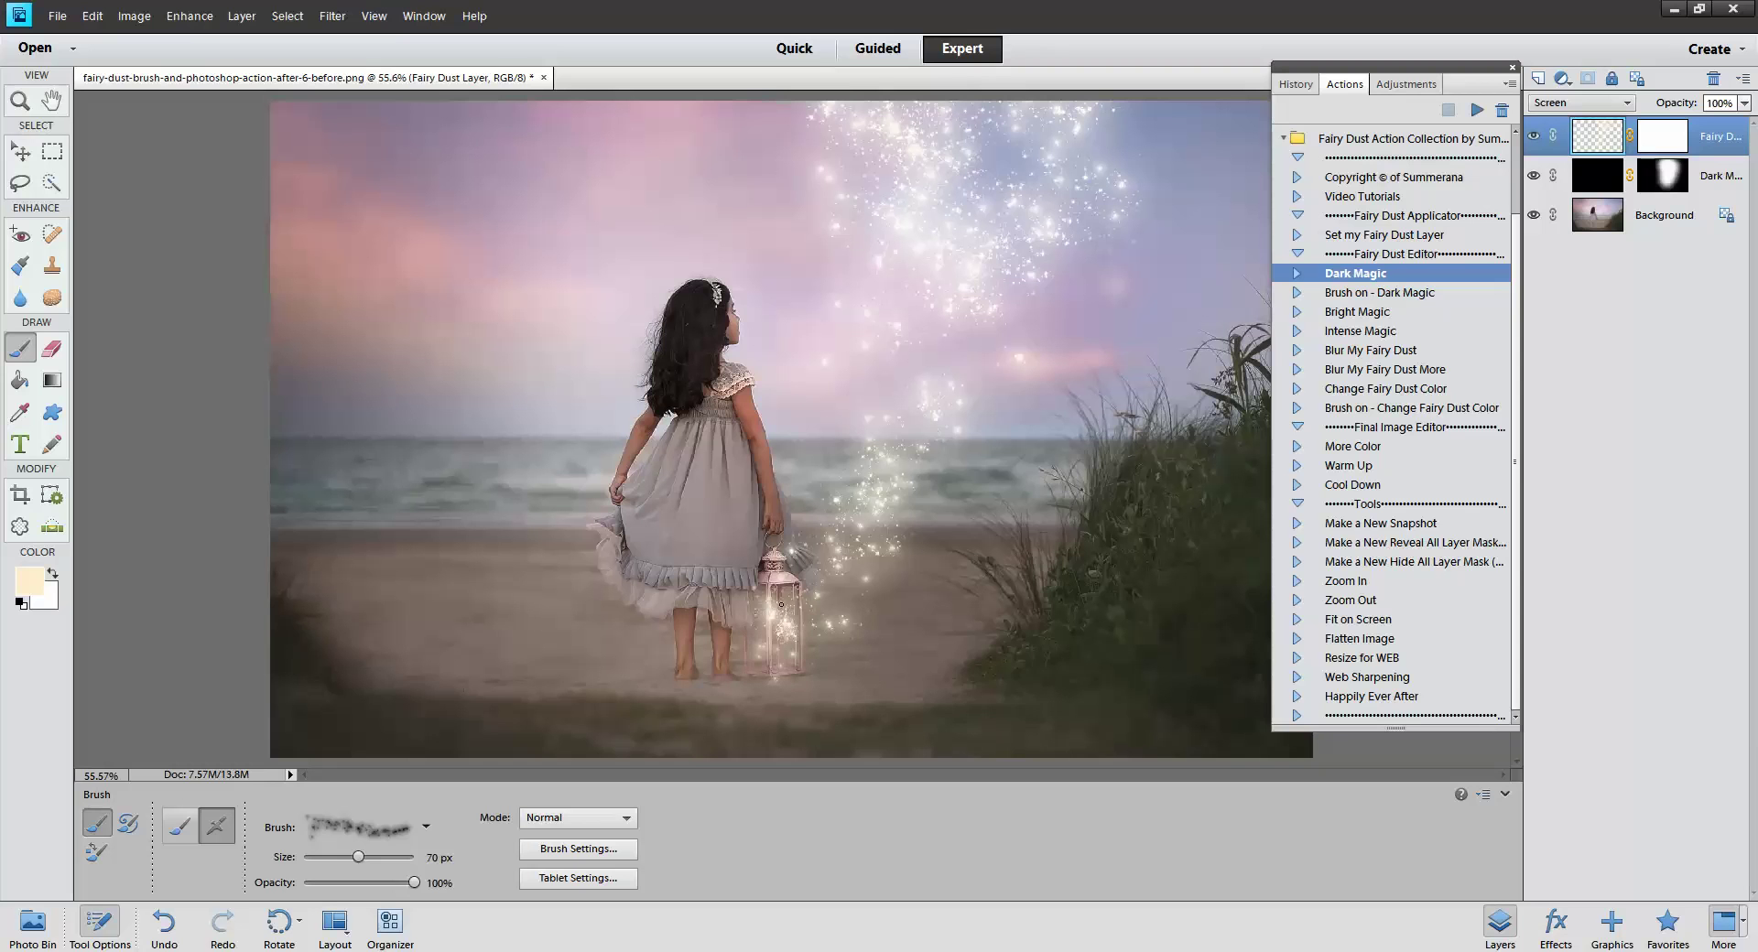
Brush extra sparkle by the lantern, target the Fairy Dust layer mask, and list the brush sets
left_click_drag(781, 604, 782, 650)
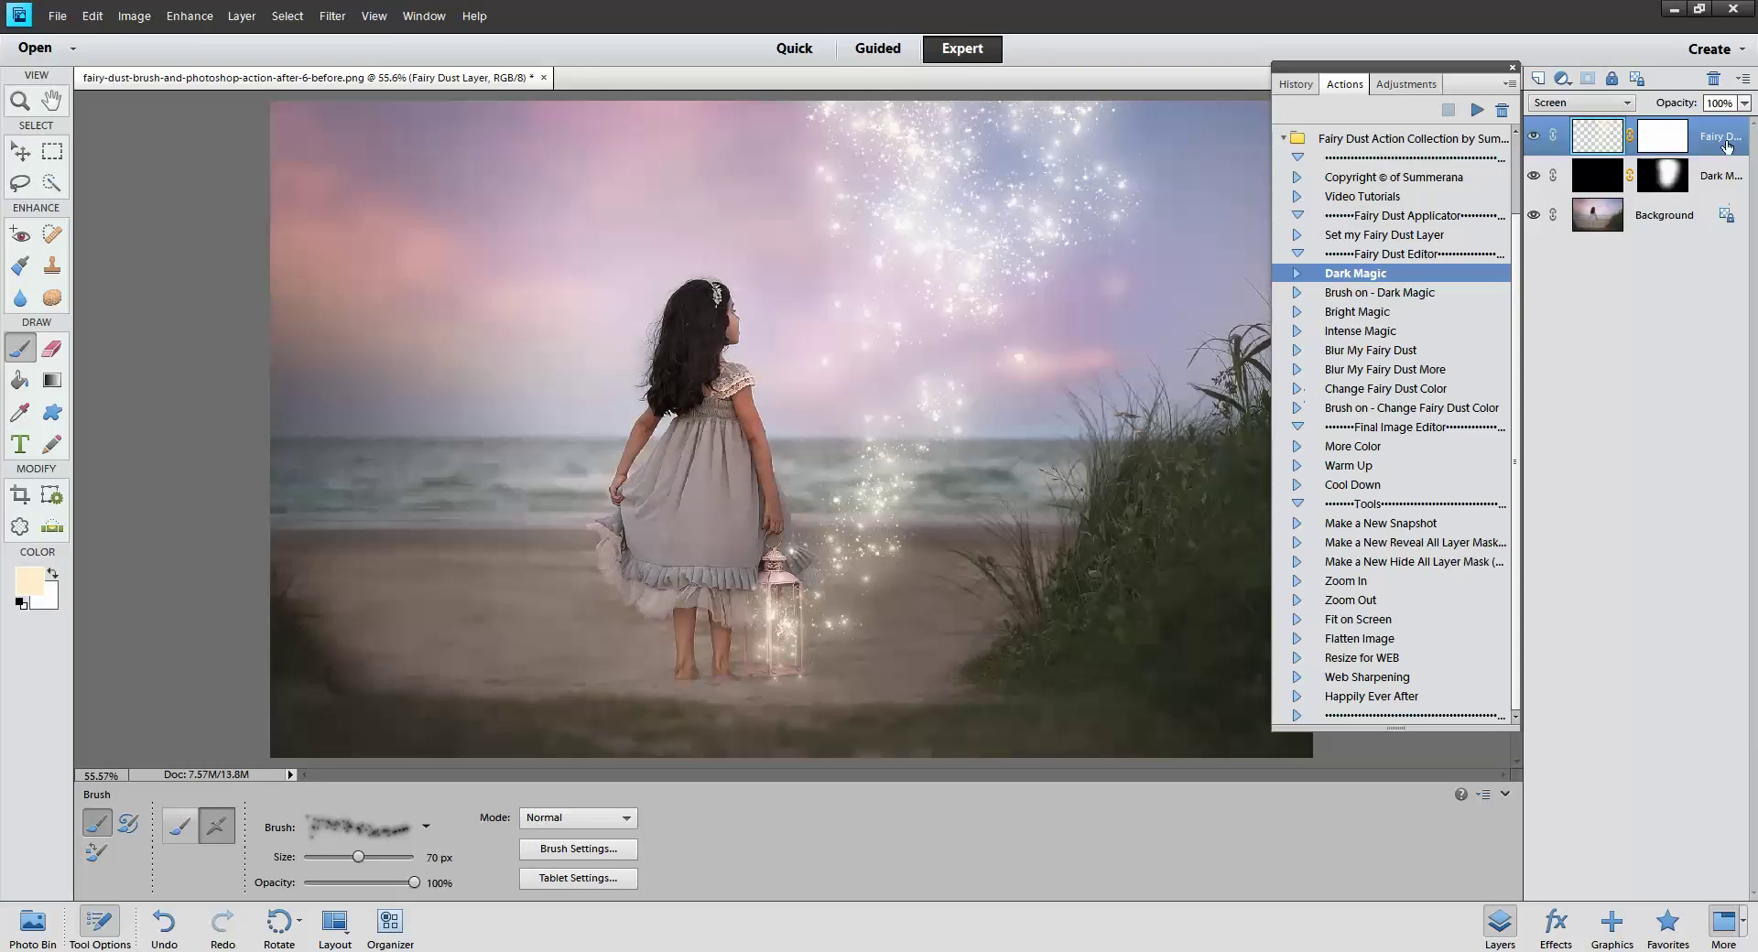
left_click(1648, 148)
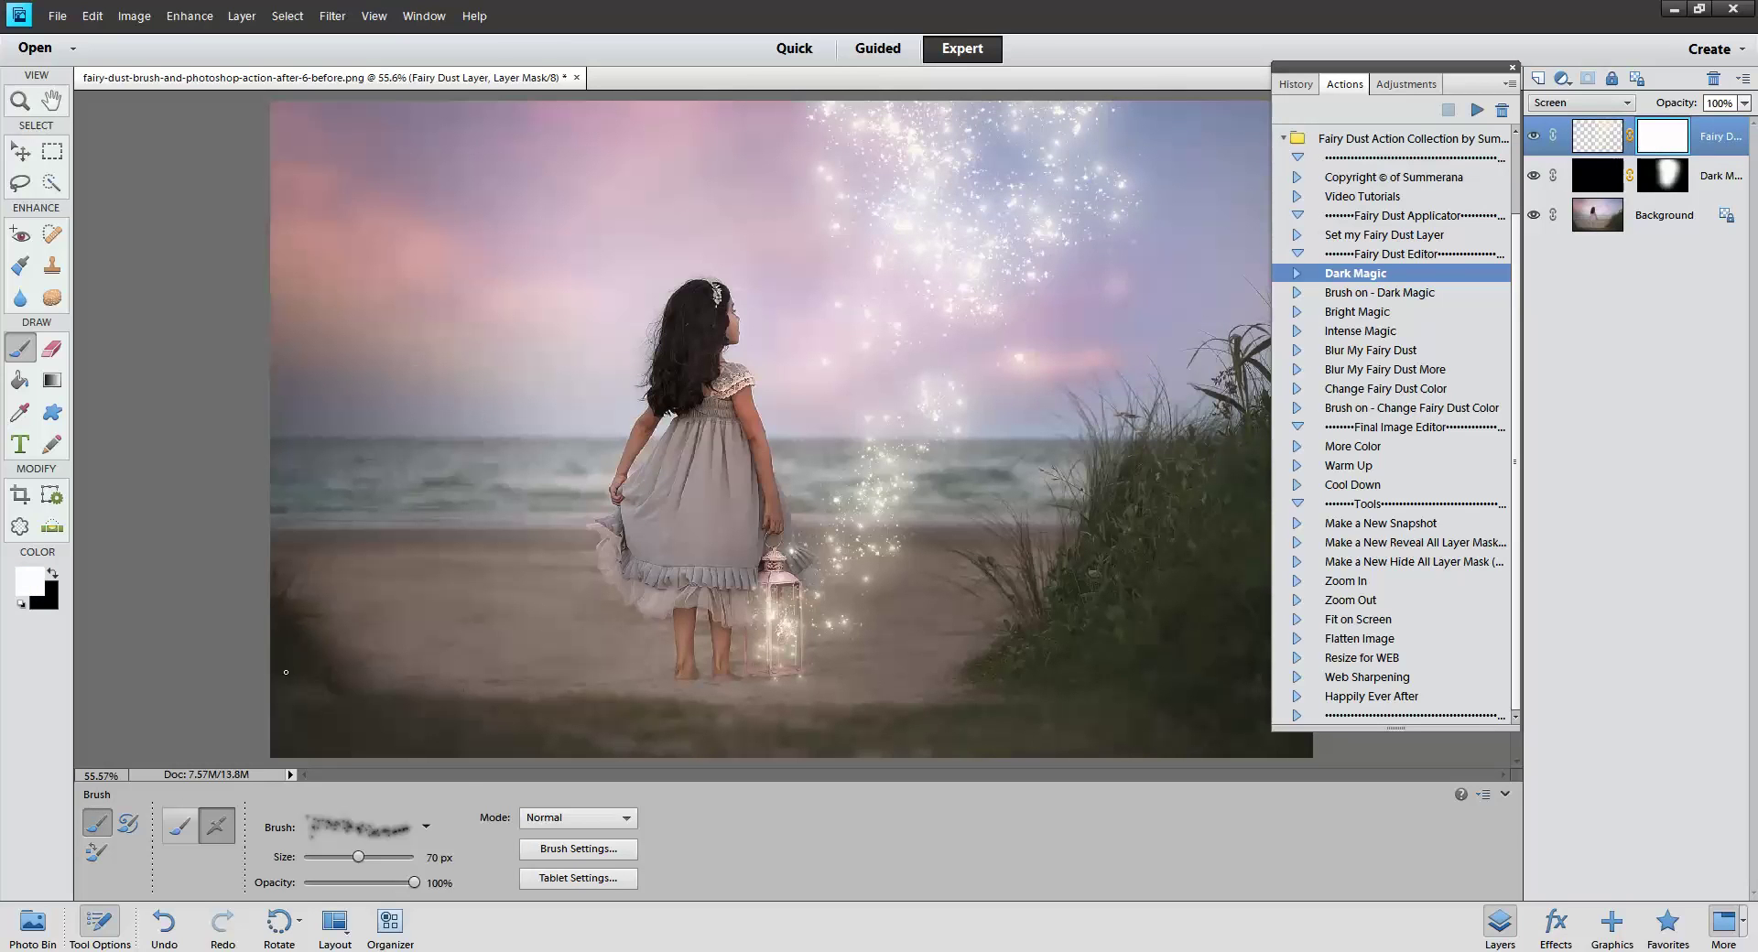
left_click(426, 826)
left_click(393, 616)
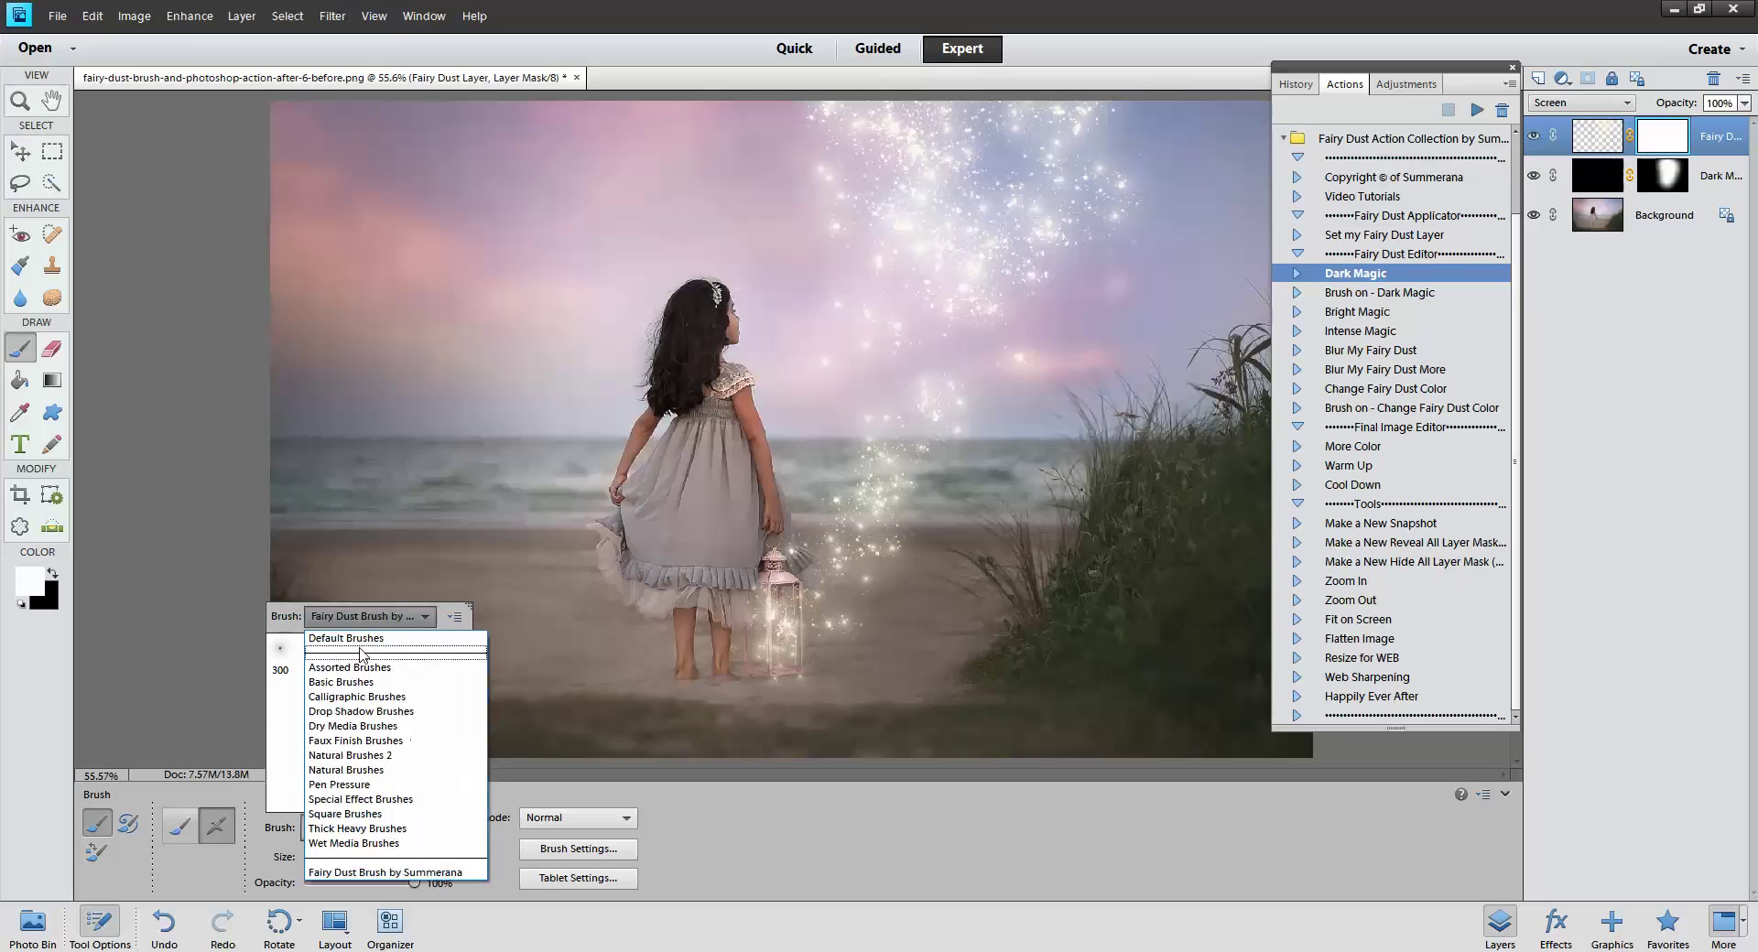
Load the Default Brushes set and zoom to 200% on the lantern
left_click(360, 639)
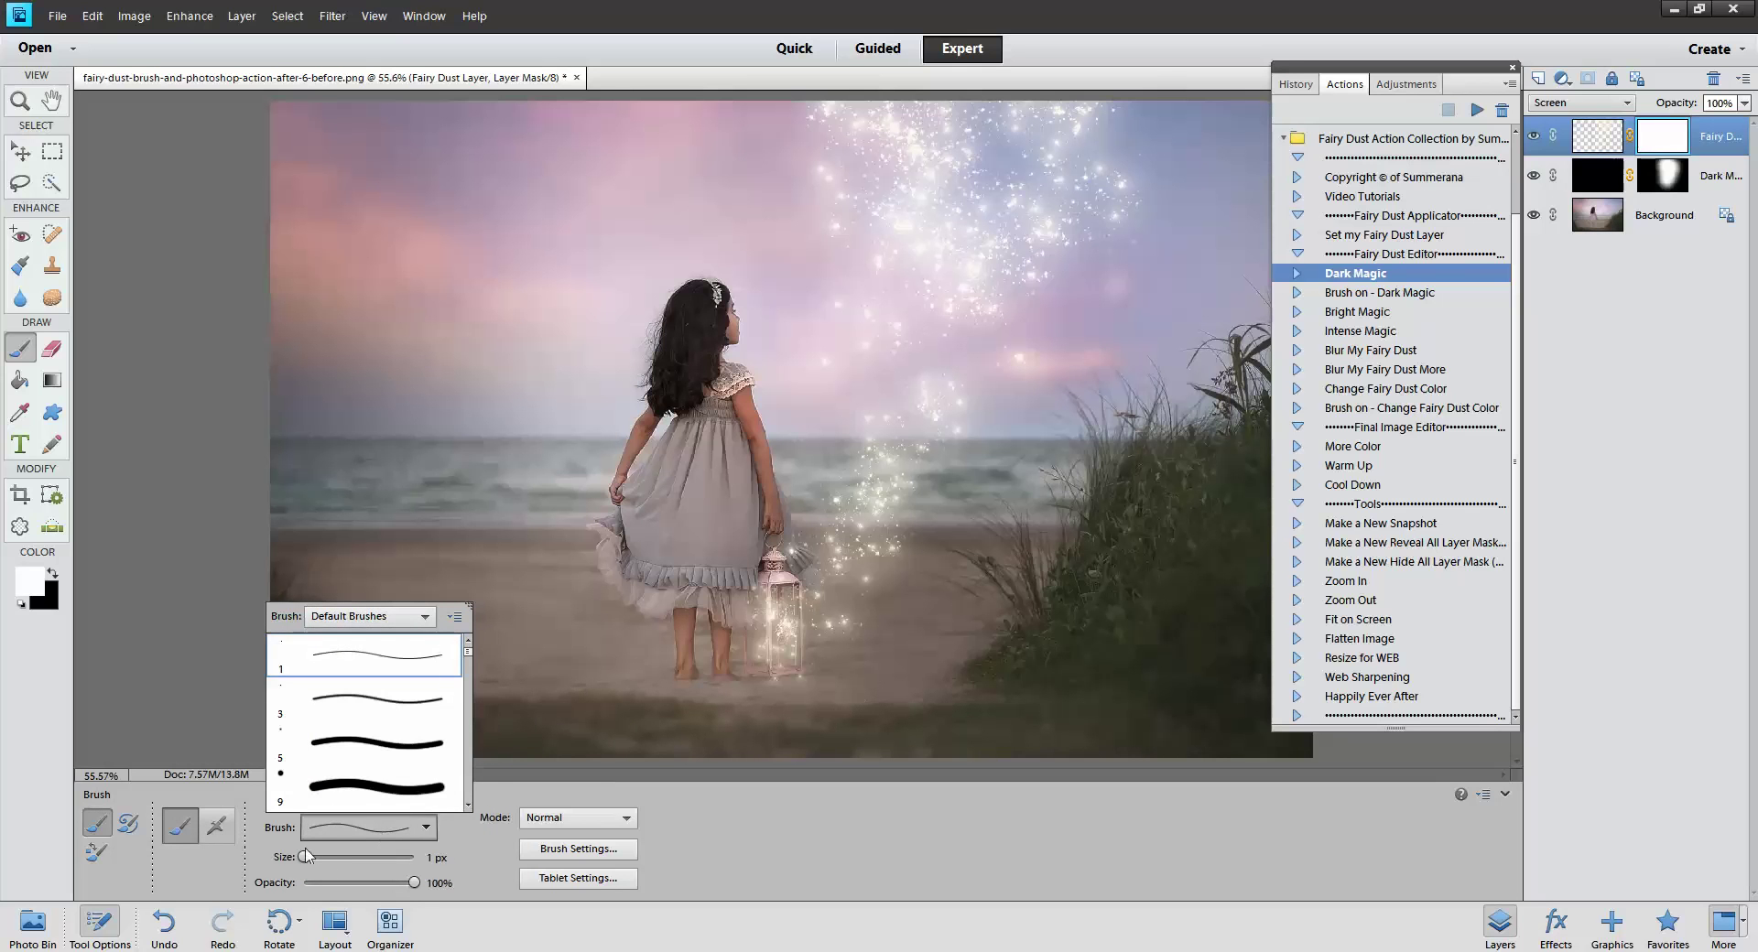
left_click(578, 849)
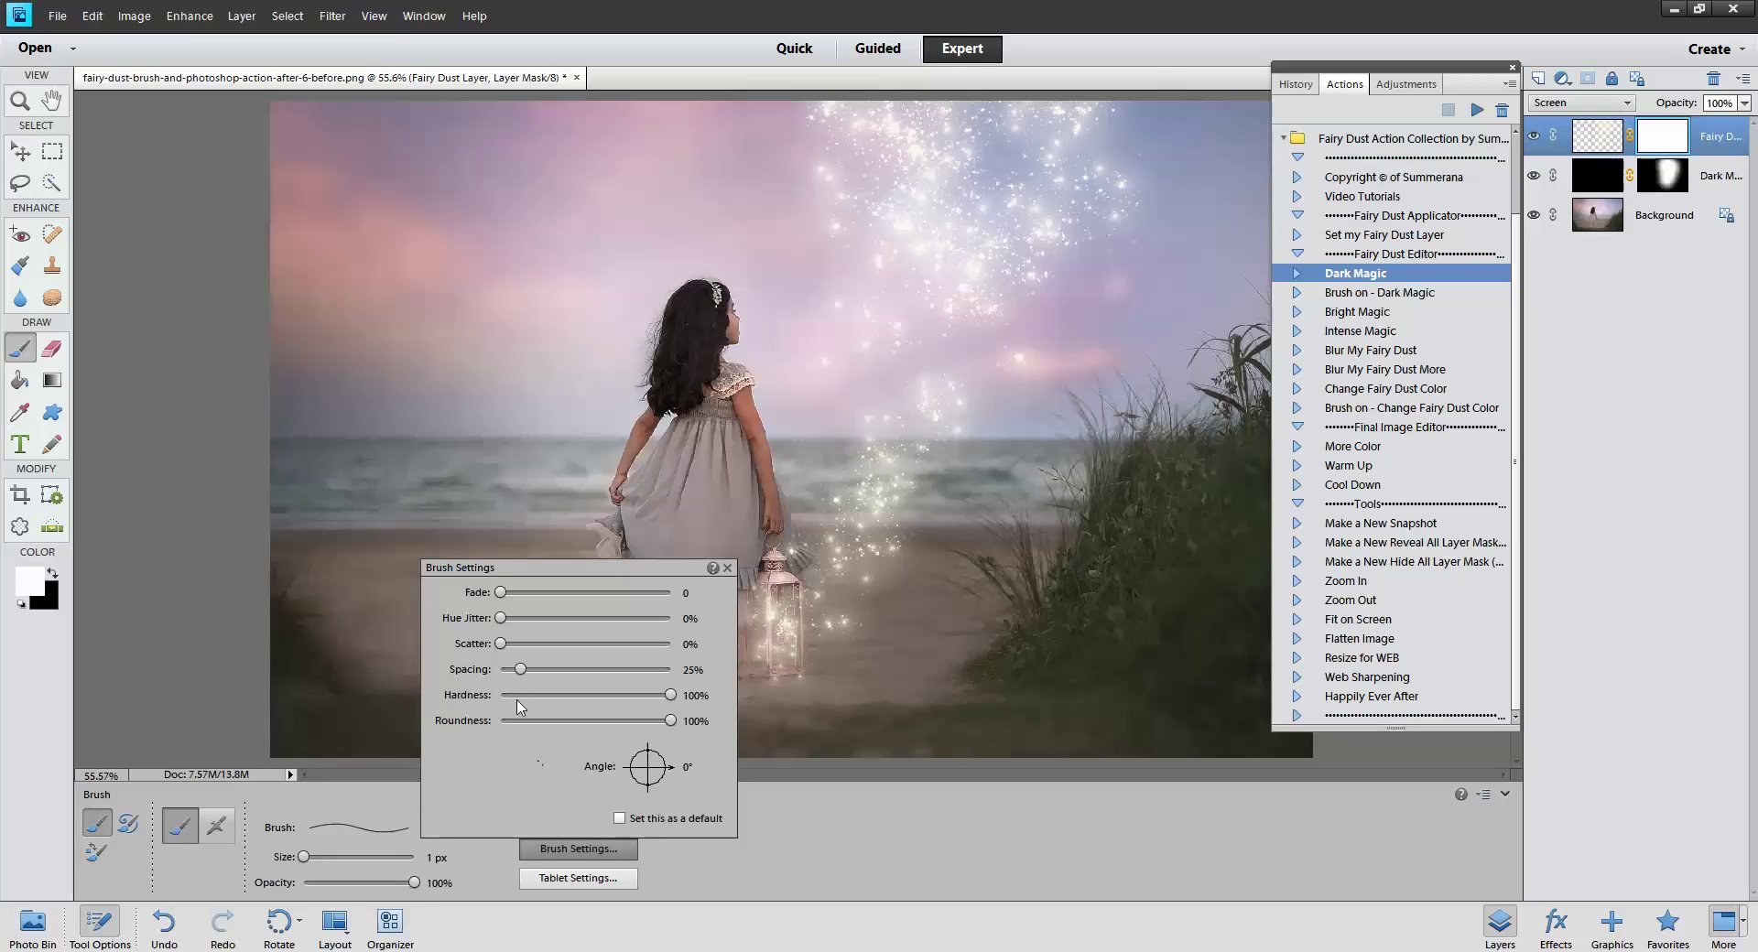
key("Escape")
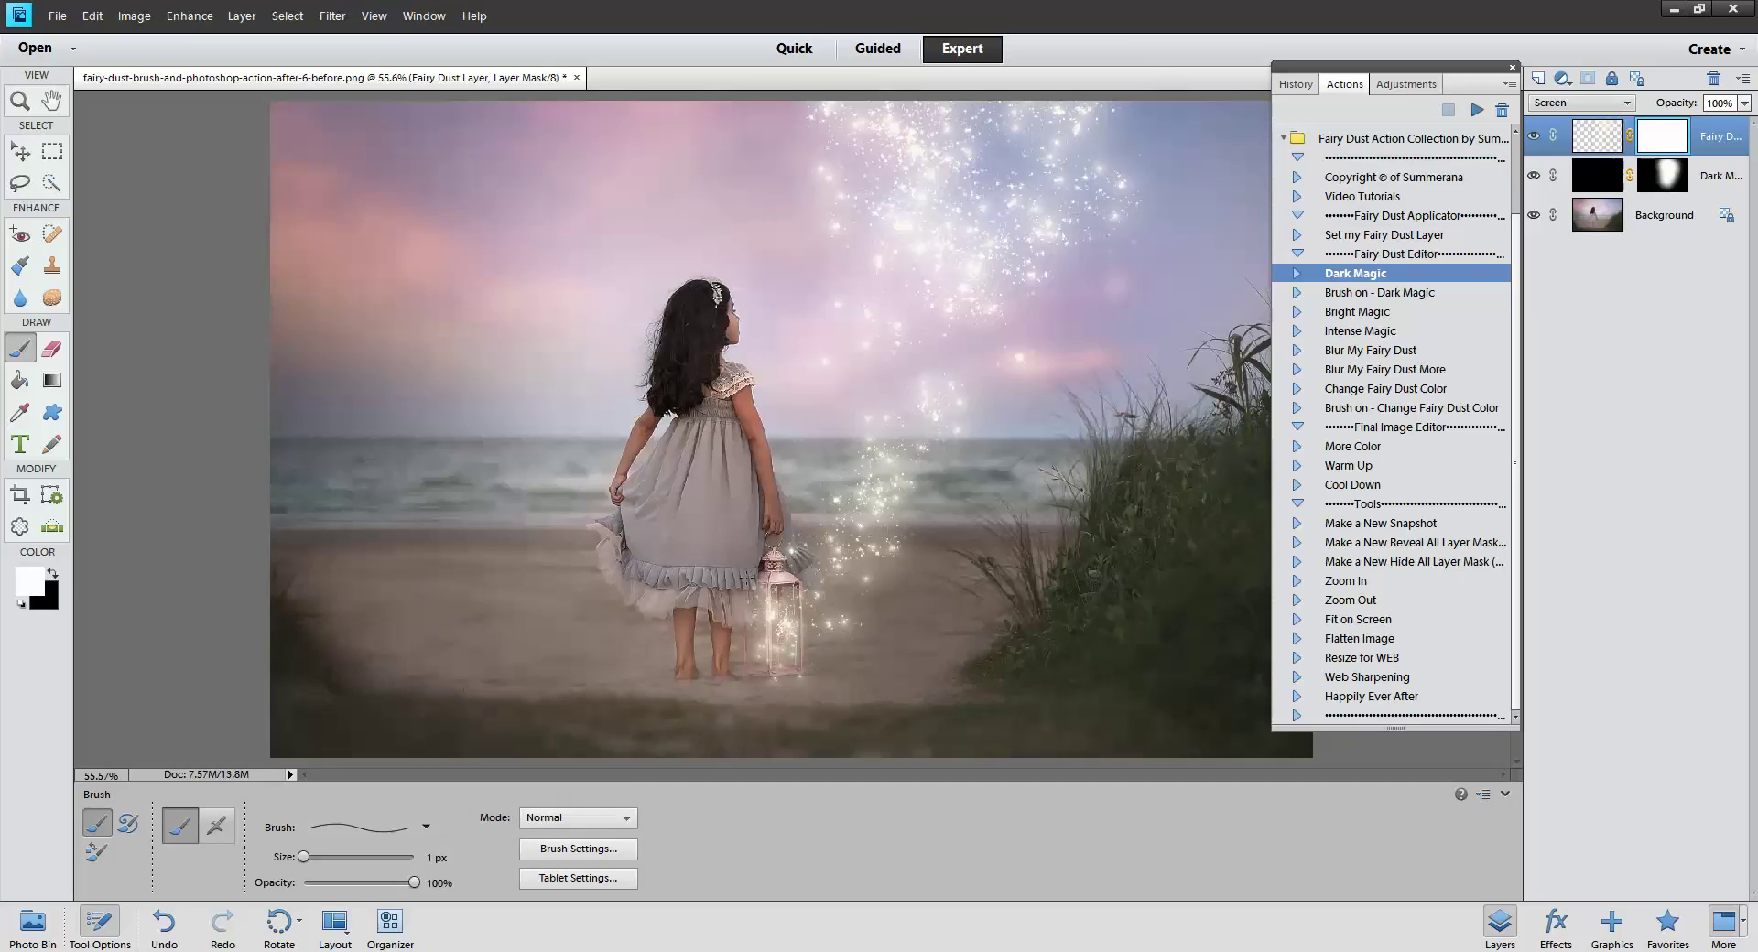
left_click(1352, 579)
left_click(1476, 110)
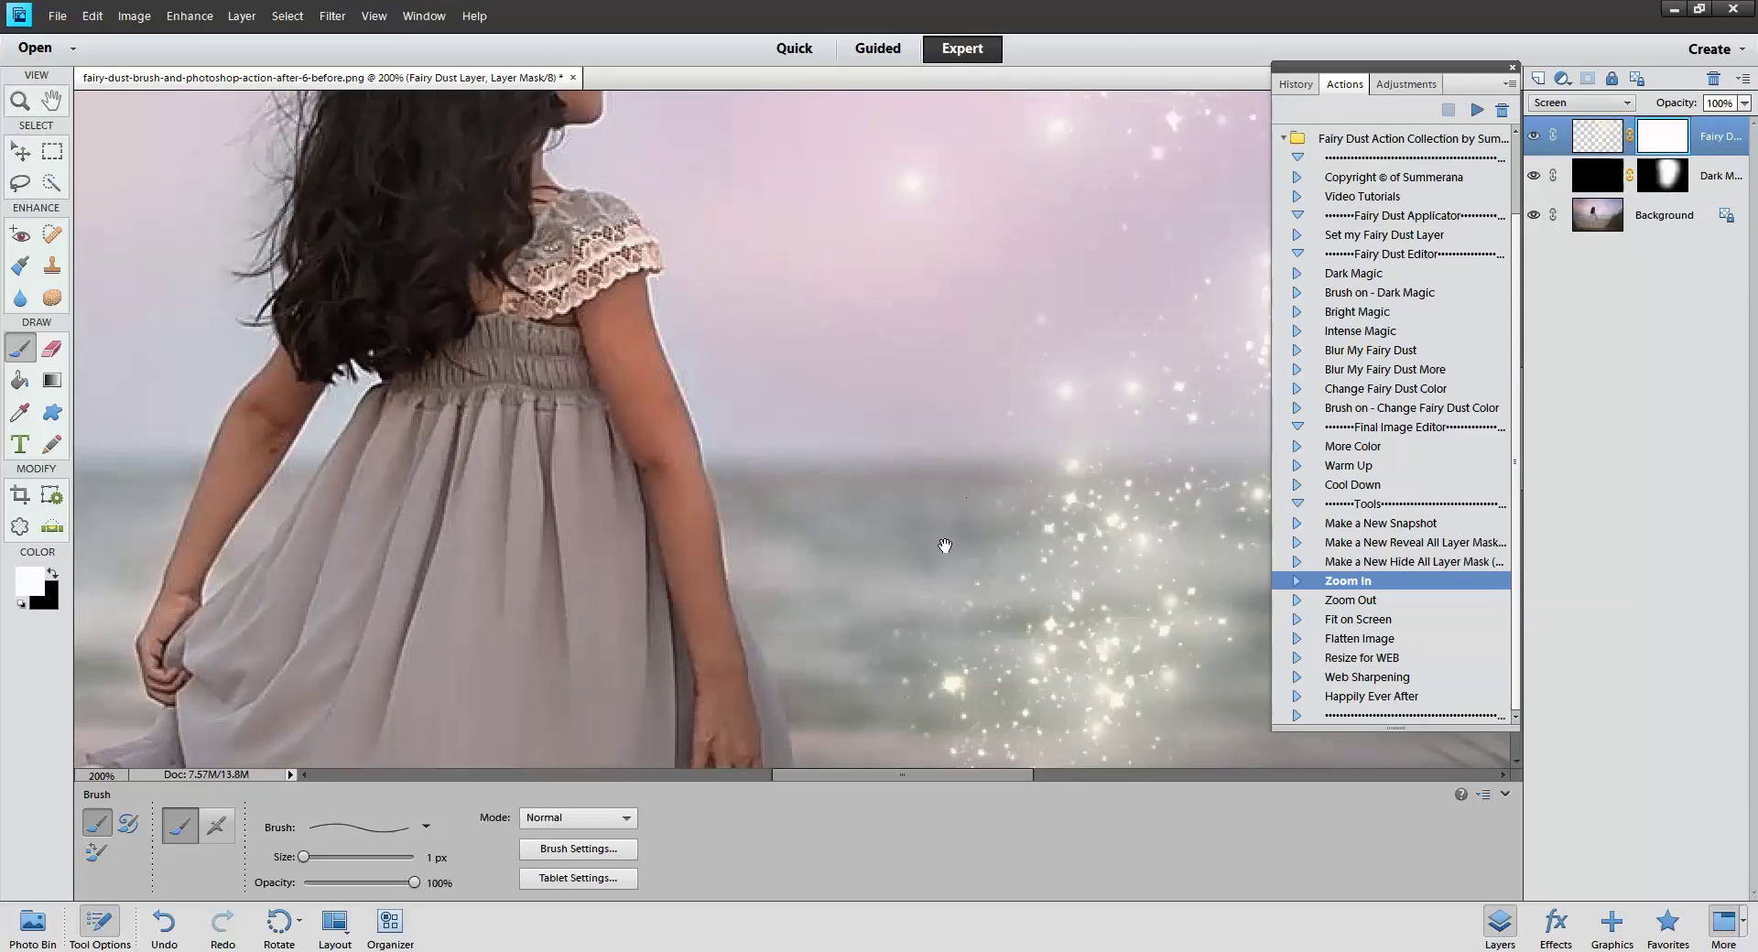
left_click_drag(945, 547, 926, 294)
left_click_drag(934, 448, 943, 238)
left_click_drag(970, 412, 978, 216)
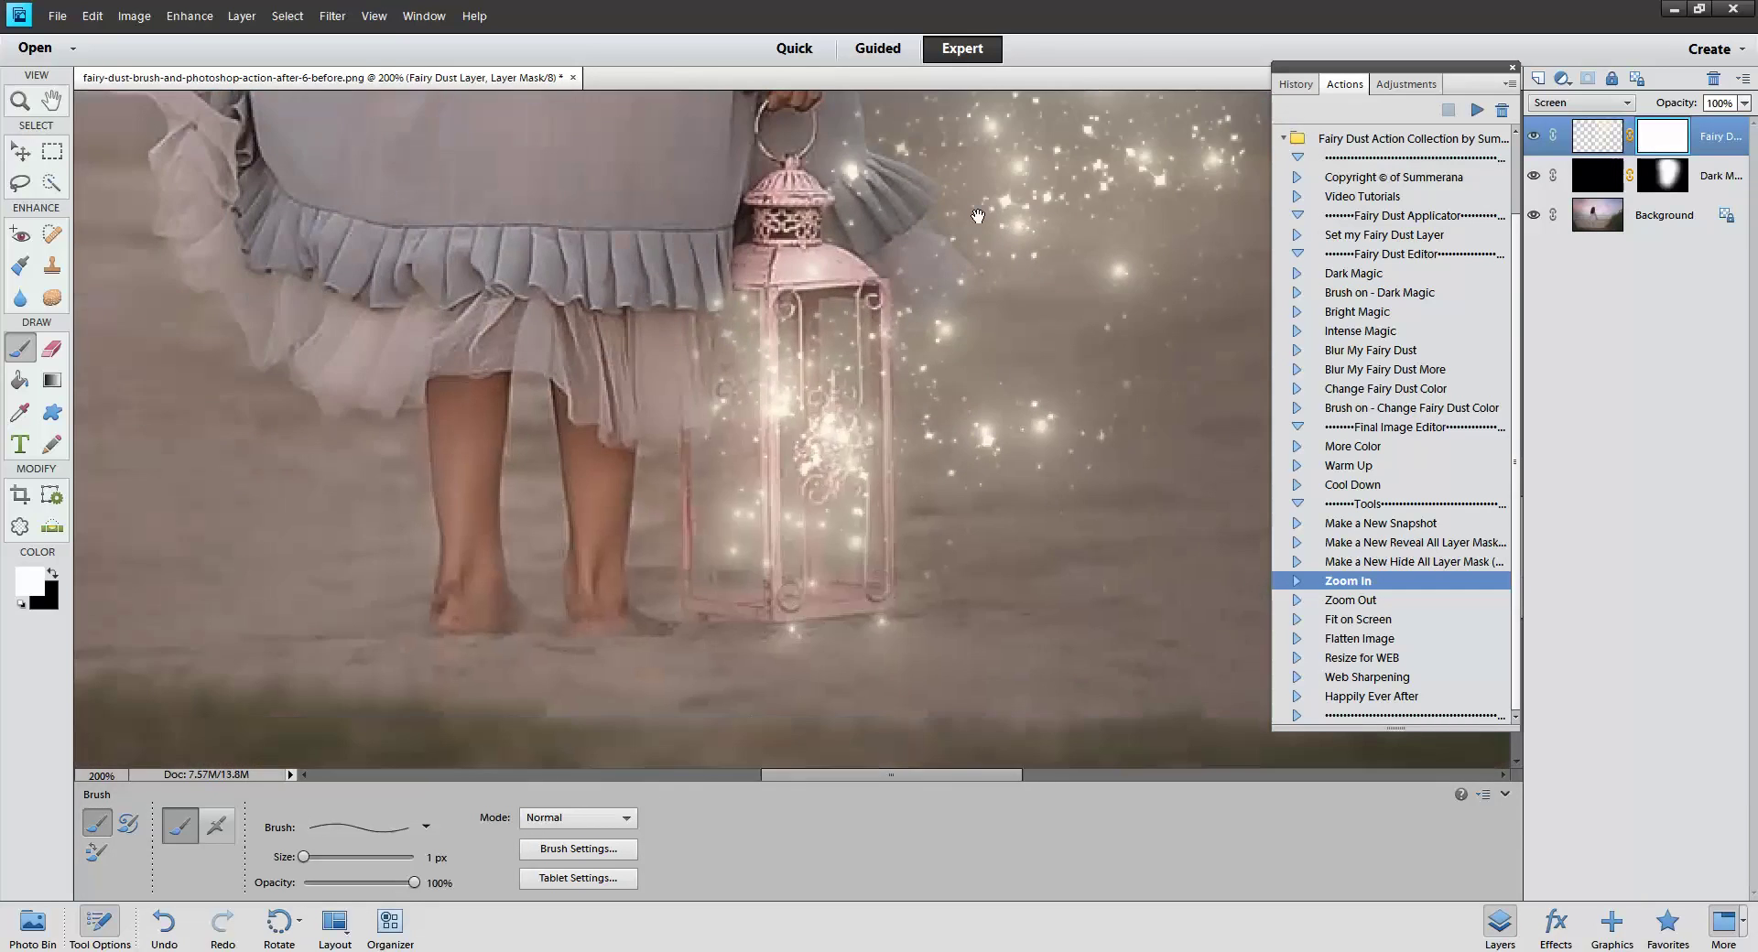
left_click_drag(1008, 340, 1011, 318)
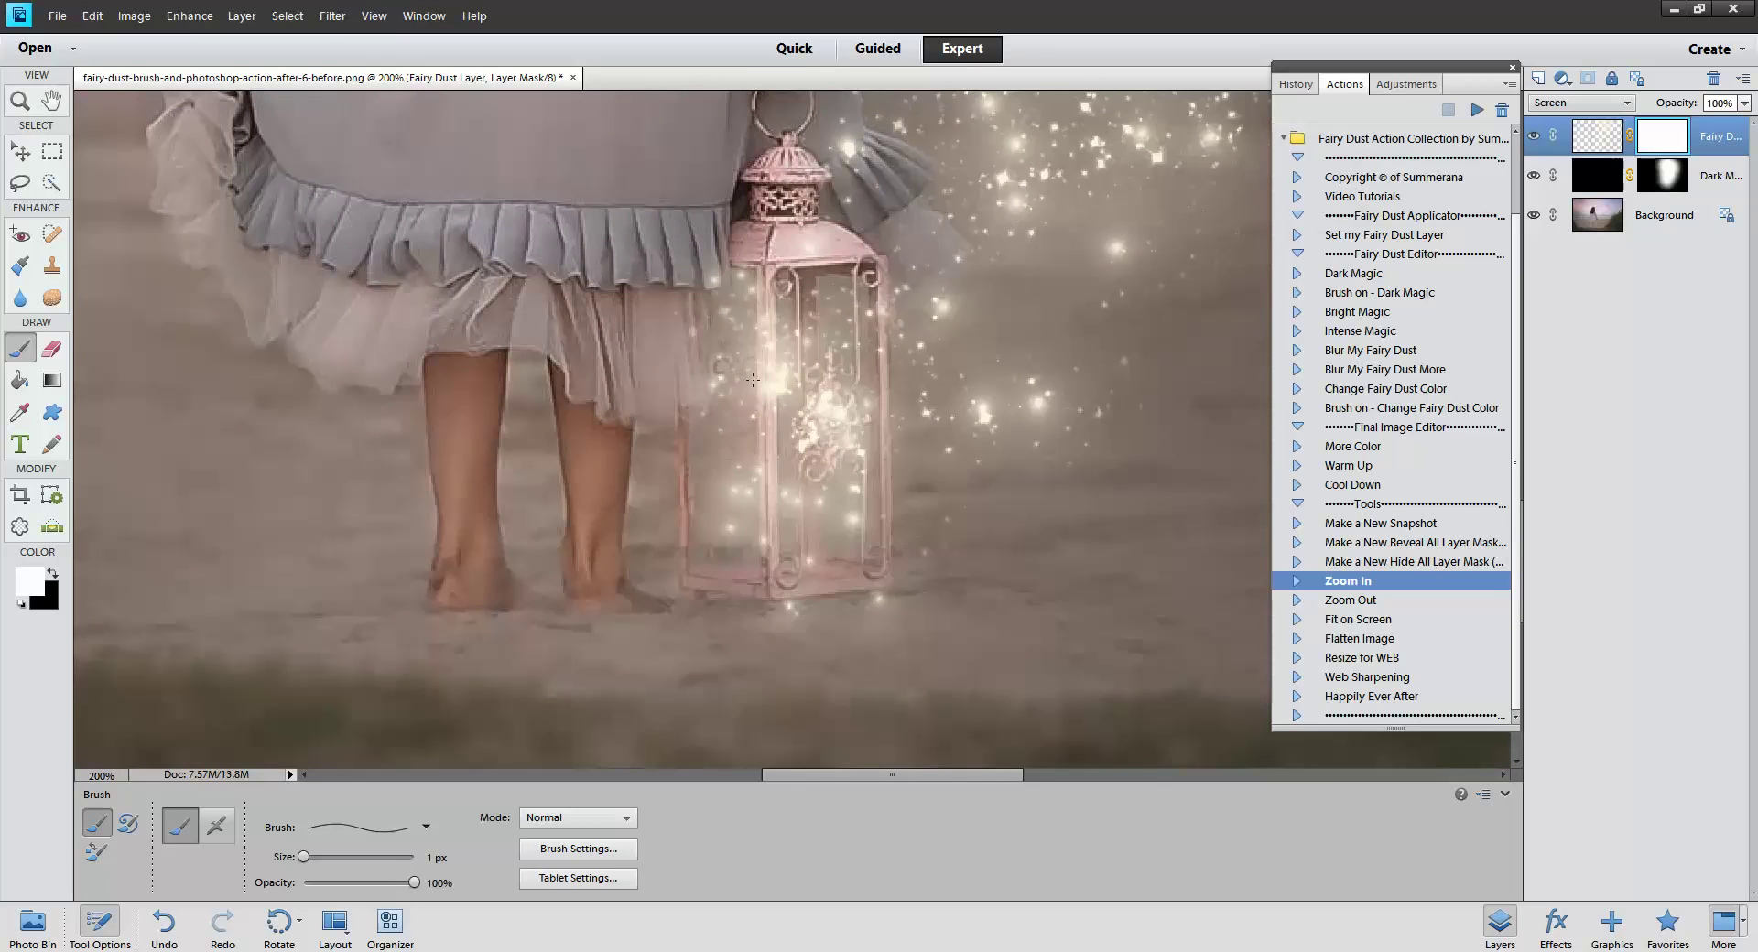
Mask glow off the lantern's left and right posts with a black brush at 50% opacity
key("bracketright")
key("bracketright")
key("bracketright")
key("bracketright")
key("bracketright")
key("bracketright")
key("bracketright")
left_click(51, 574)
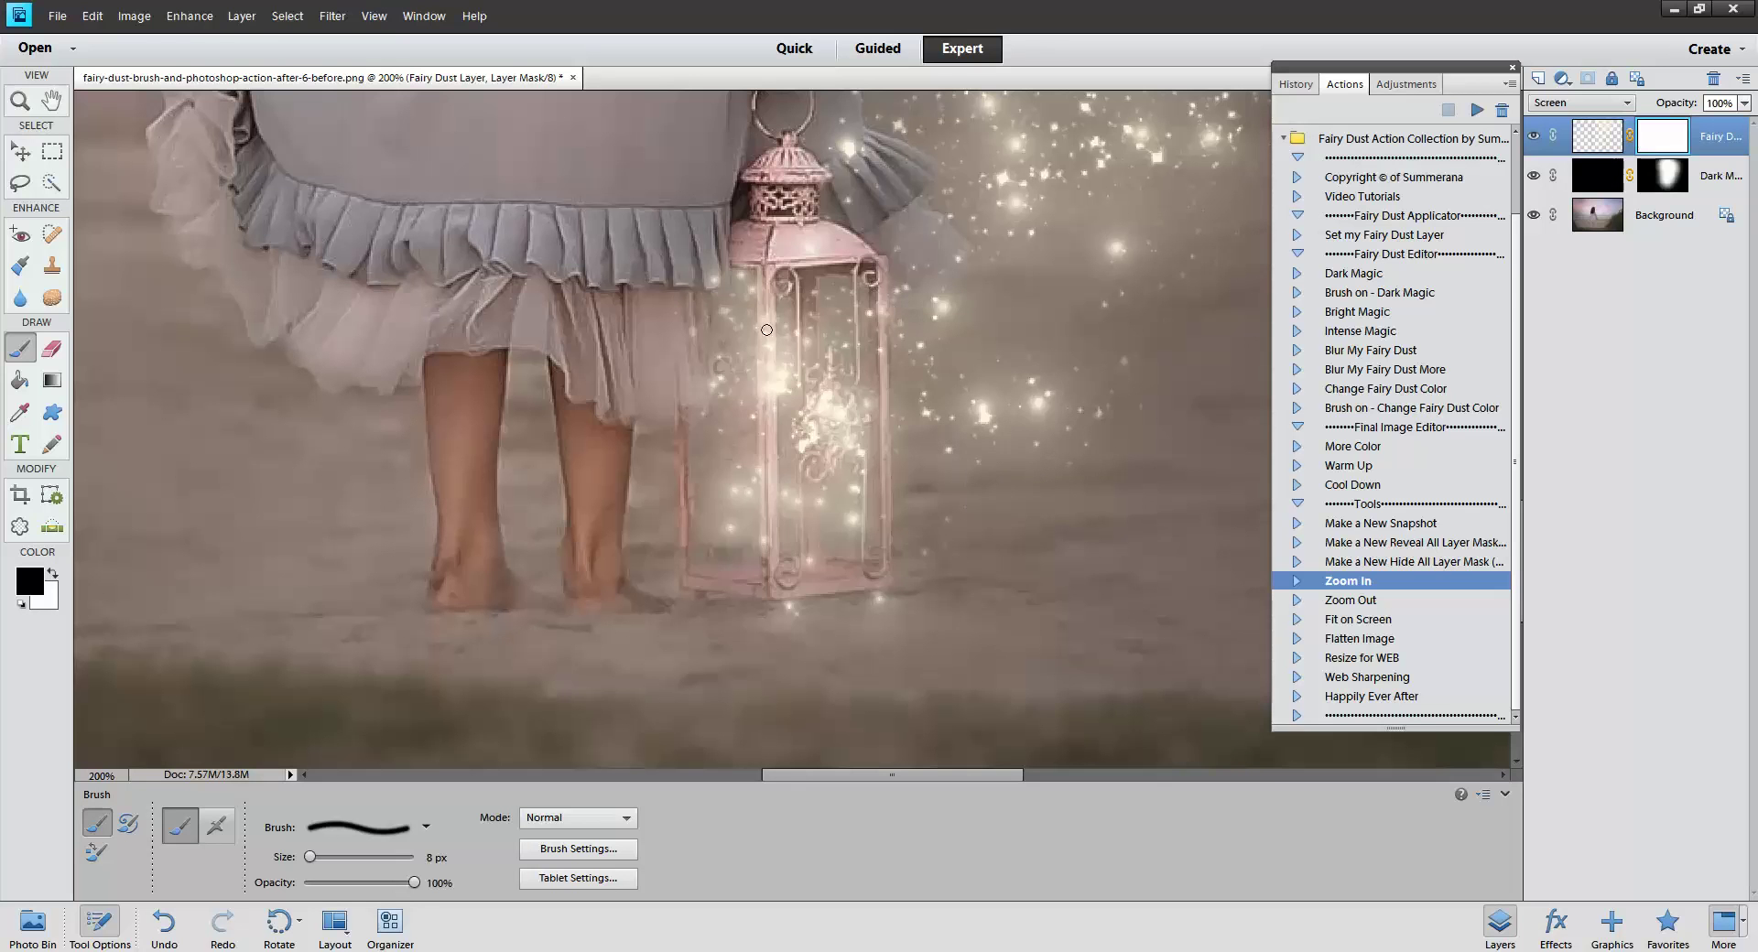
key("bracketright")
key("bracketright")
key("bracketright")
key("bracketright")
key("bracketright")
key("bracketright")
key("bracketright")
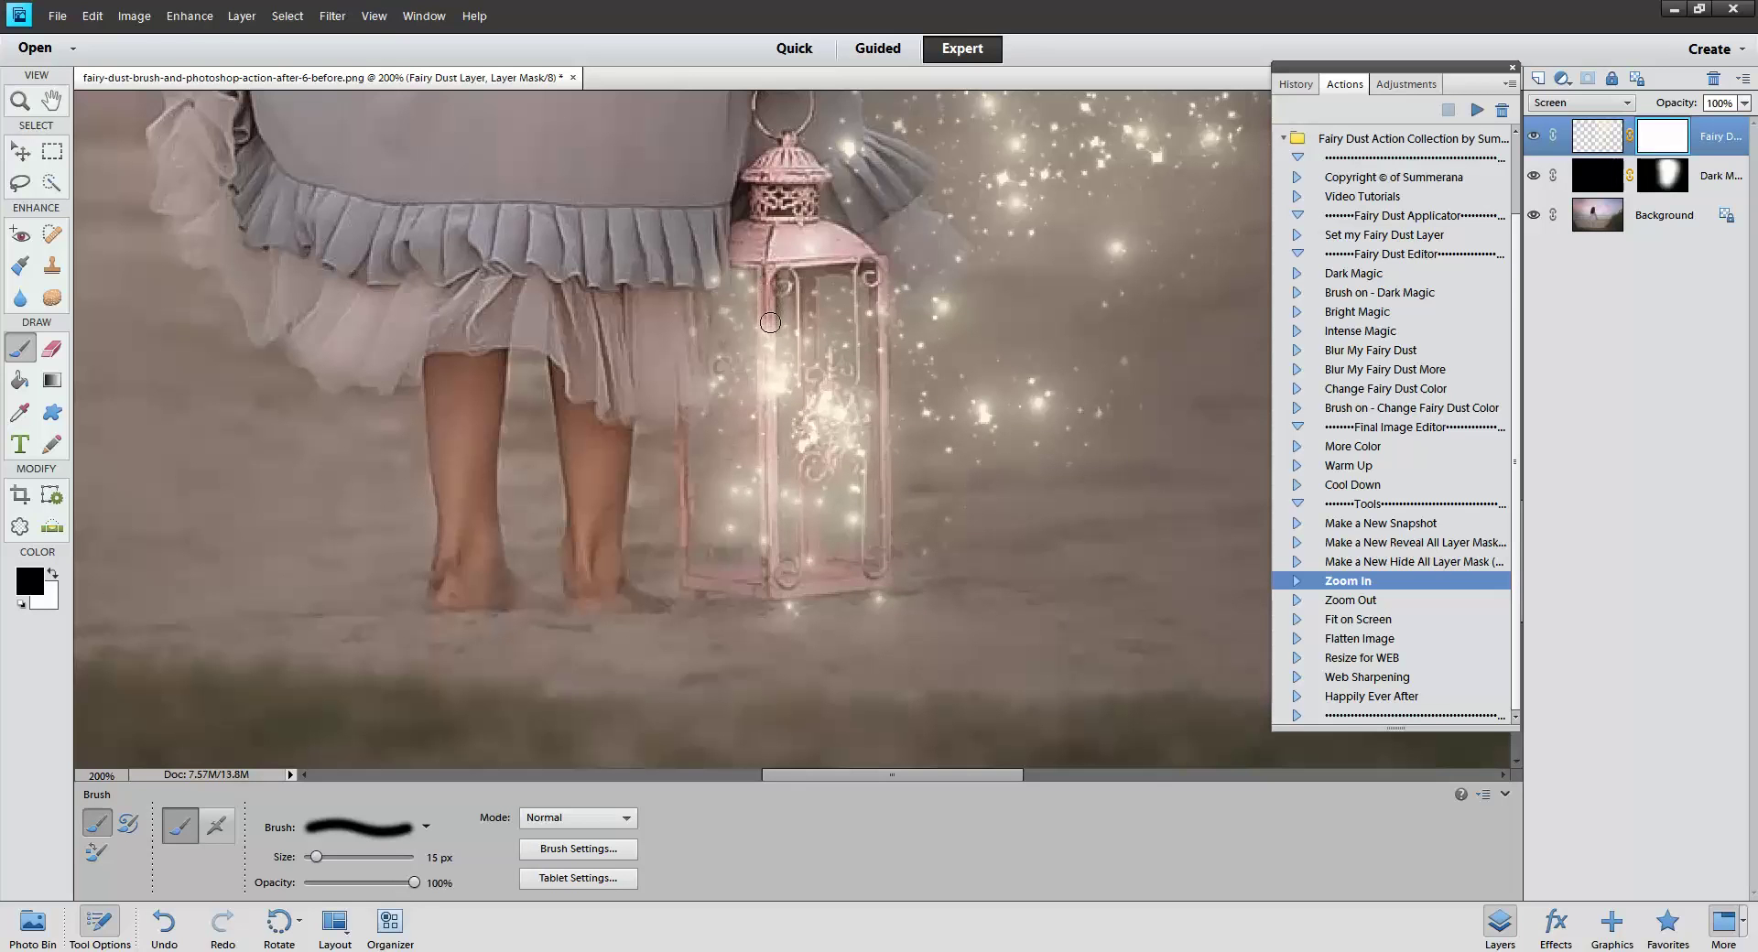
left_click(92, 16)
left_click(119, 28)
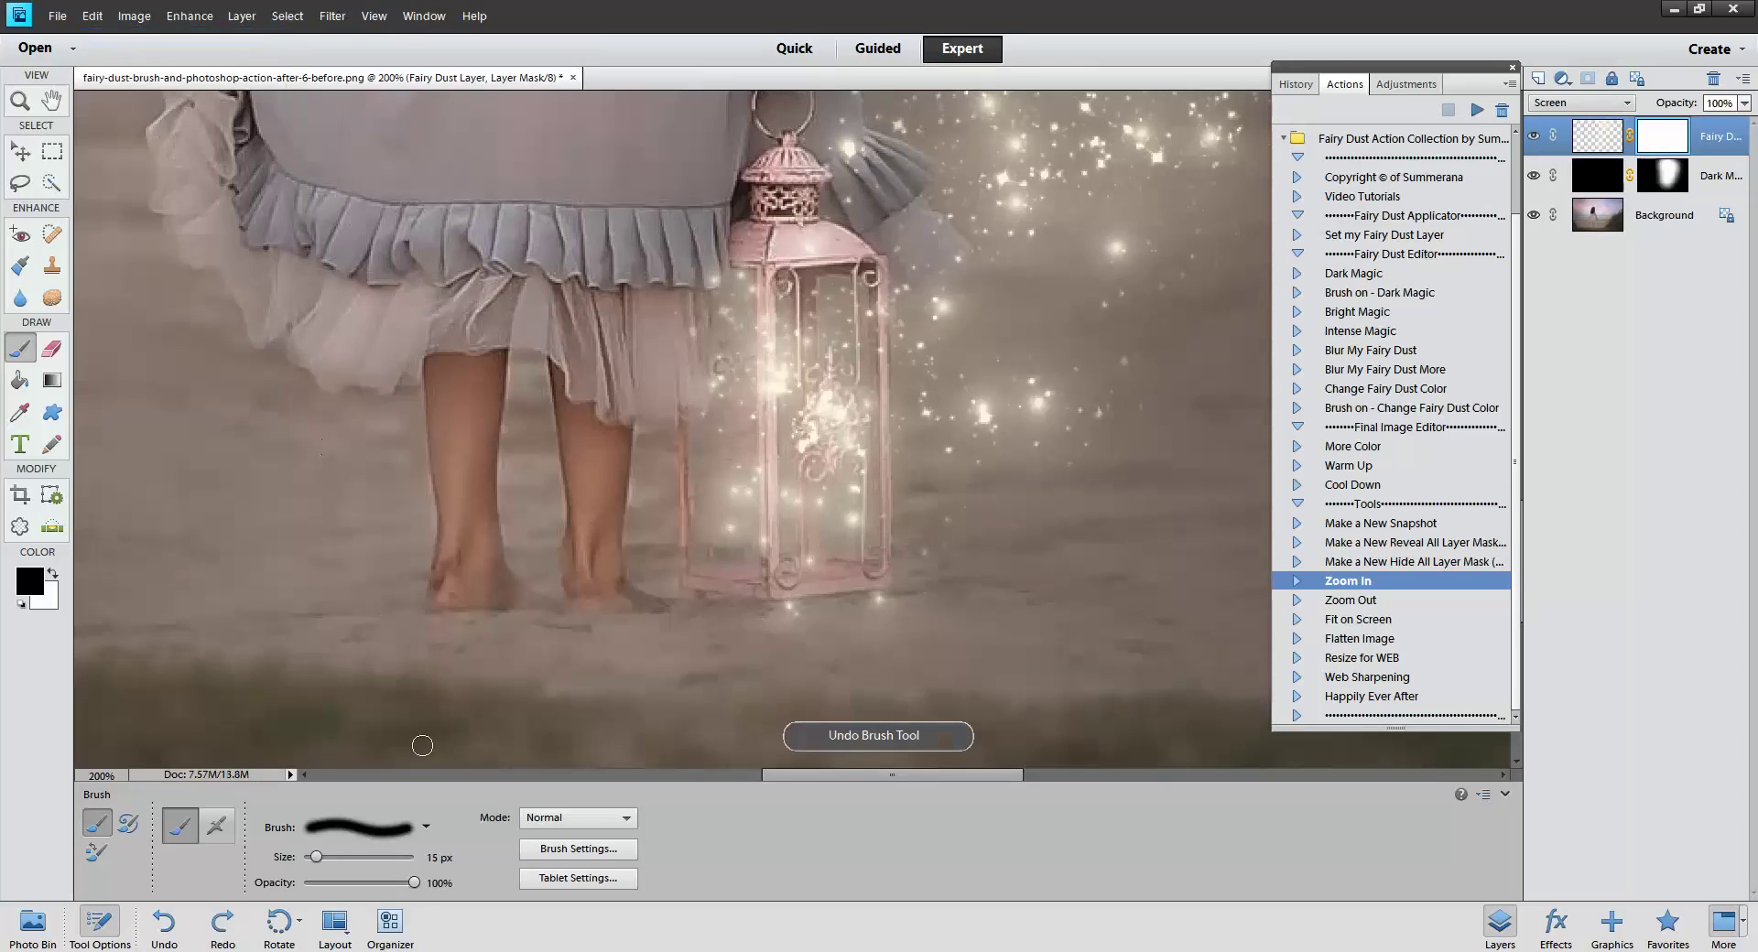
left_click_drag(385, 883, 358, 882)
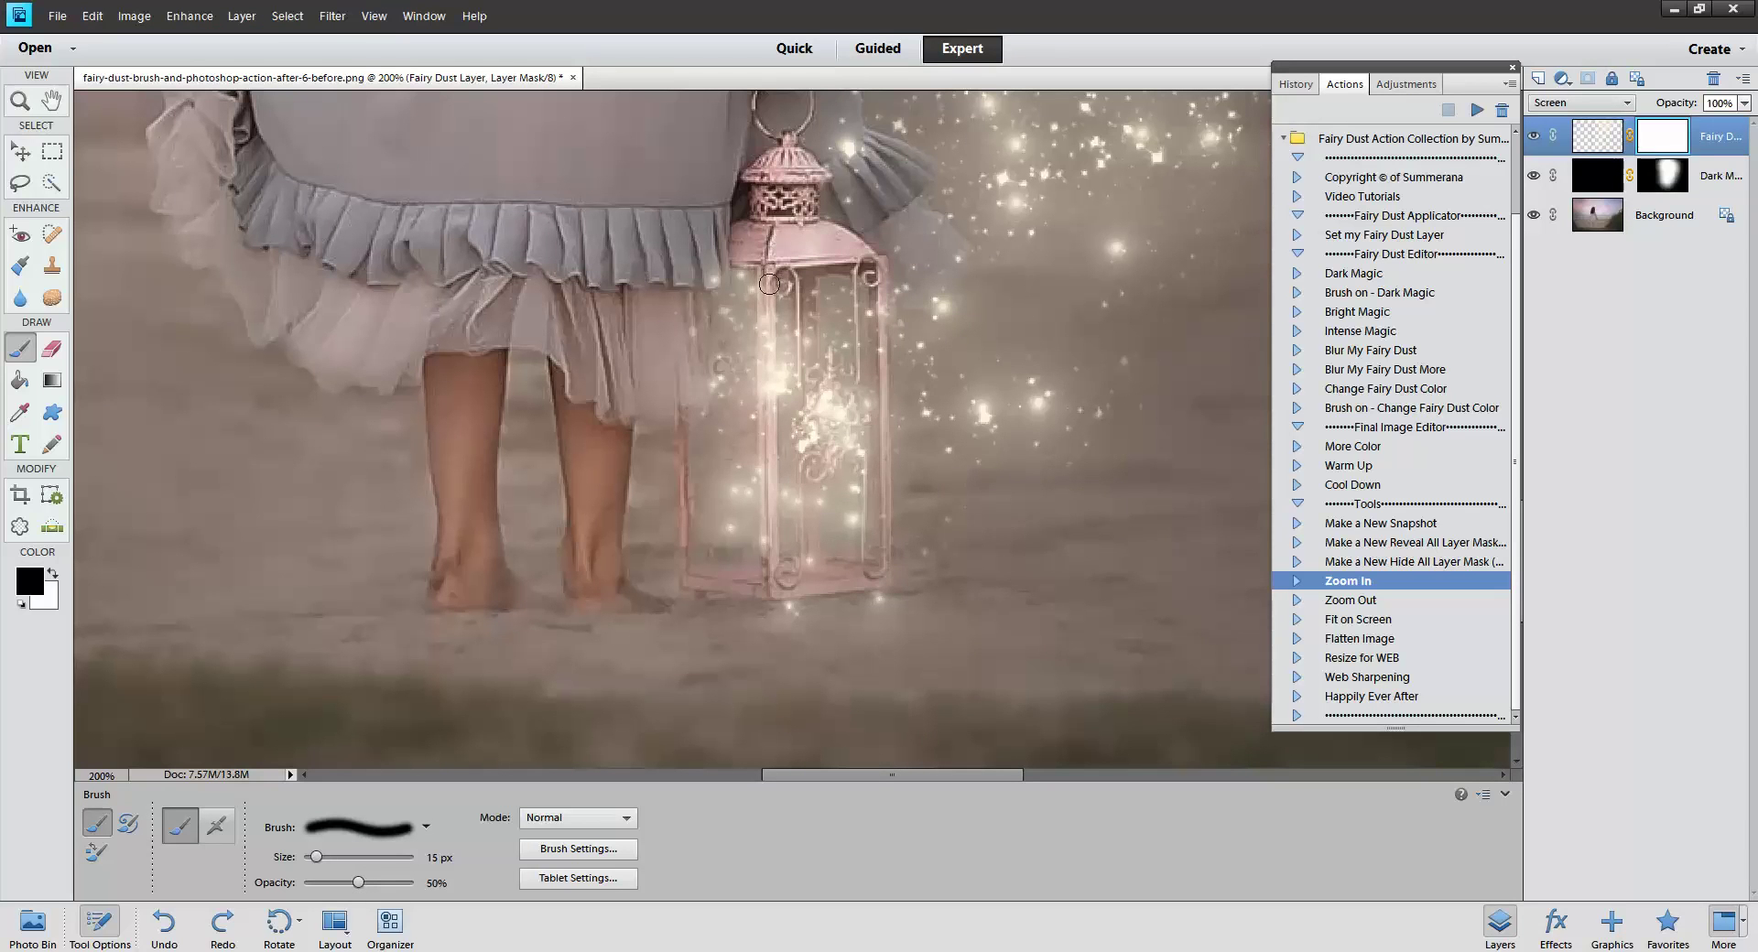
left_click_drag(769, 284, 763, 575)
key("bracketleft")
key("bracketleft")
key("bracketleft")
key("bracketleft")
key("bracketleft")
key("bracketleft")
left_click_drag(885, 261, 886, 552)
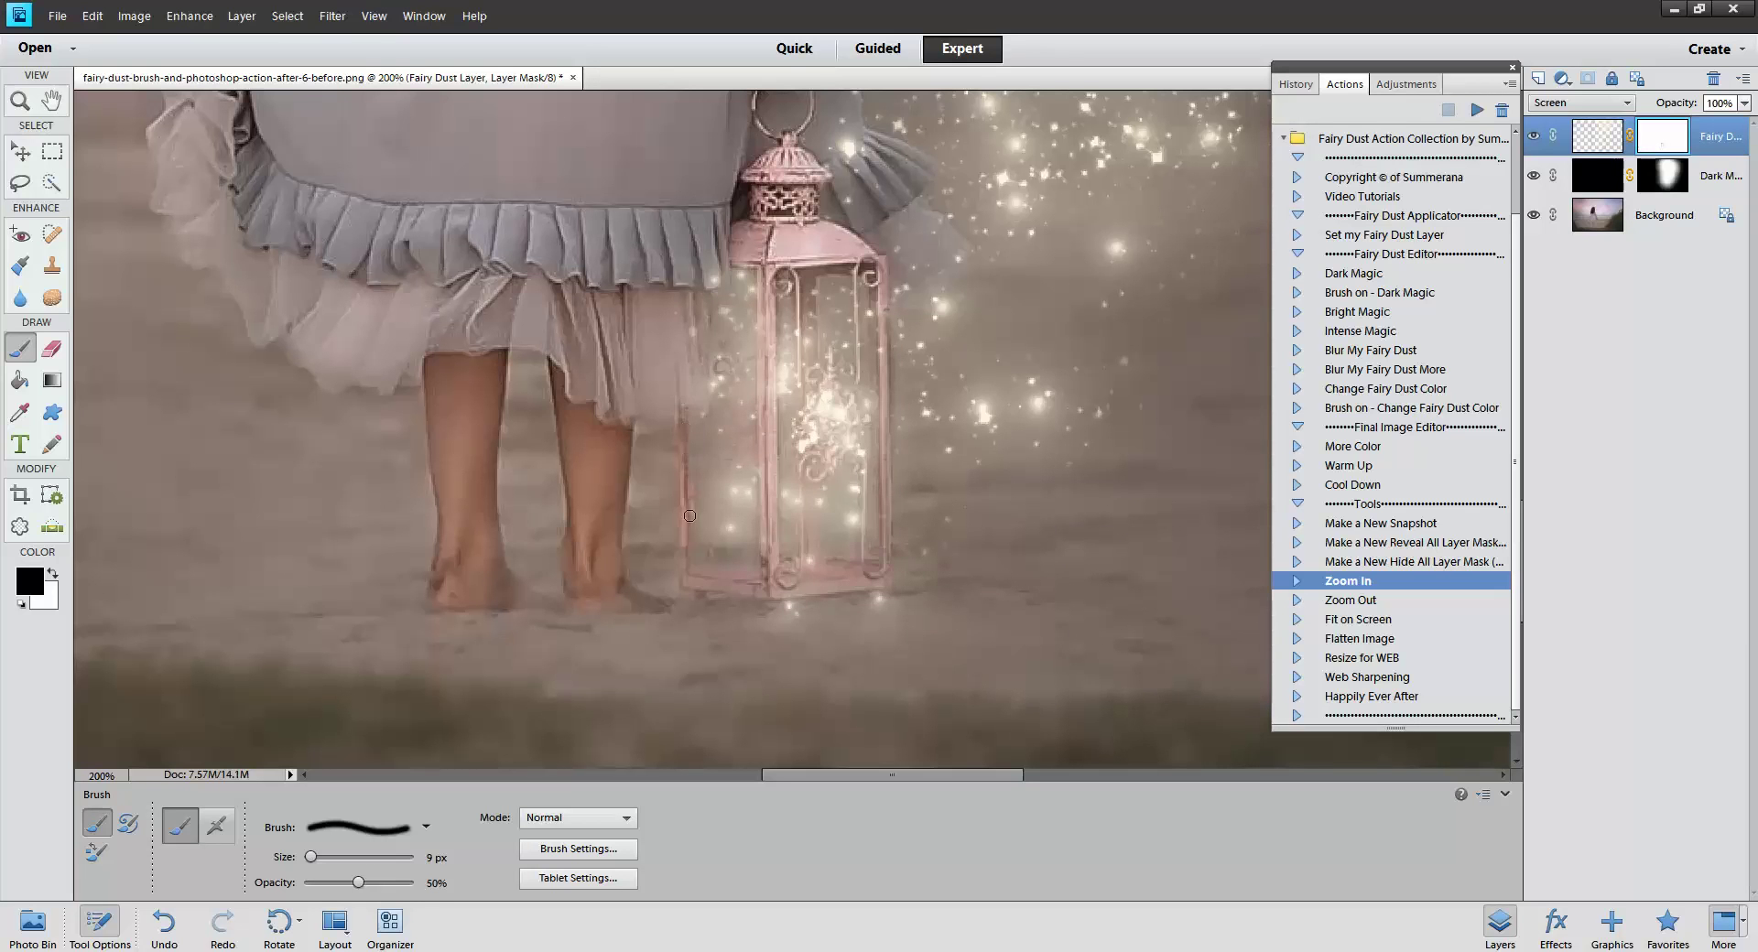
Tone down glow along the lantern's right edge and base, then fit the photo on screen
key("bracketright")
key("bracketright")
key("bracketright")
key("bracketright")
key("bracketright")
key("bracketright")
key("bracketright")
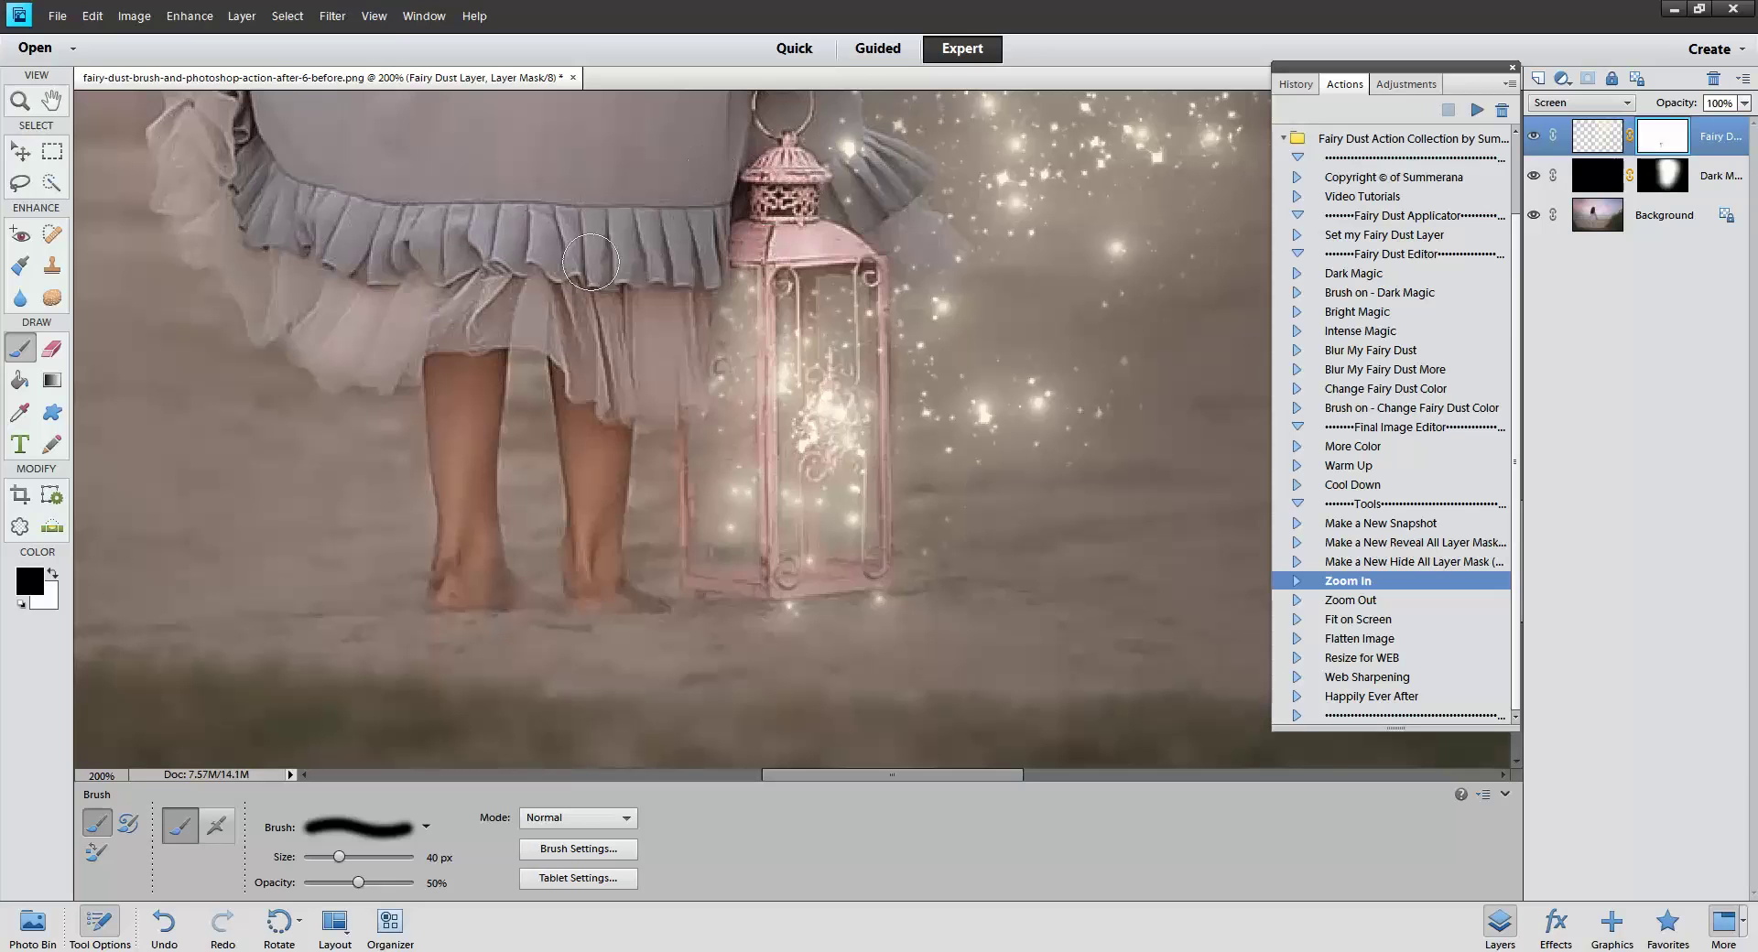
key("bracketleft")
key("bracketleft")
key("bracketleft")
key("bracketleft")
key("bracketleft")
key("bracketleft")
key("bracketleft")
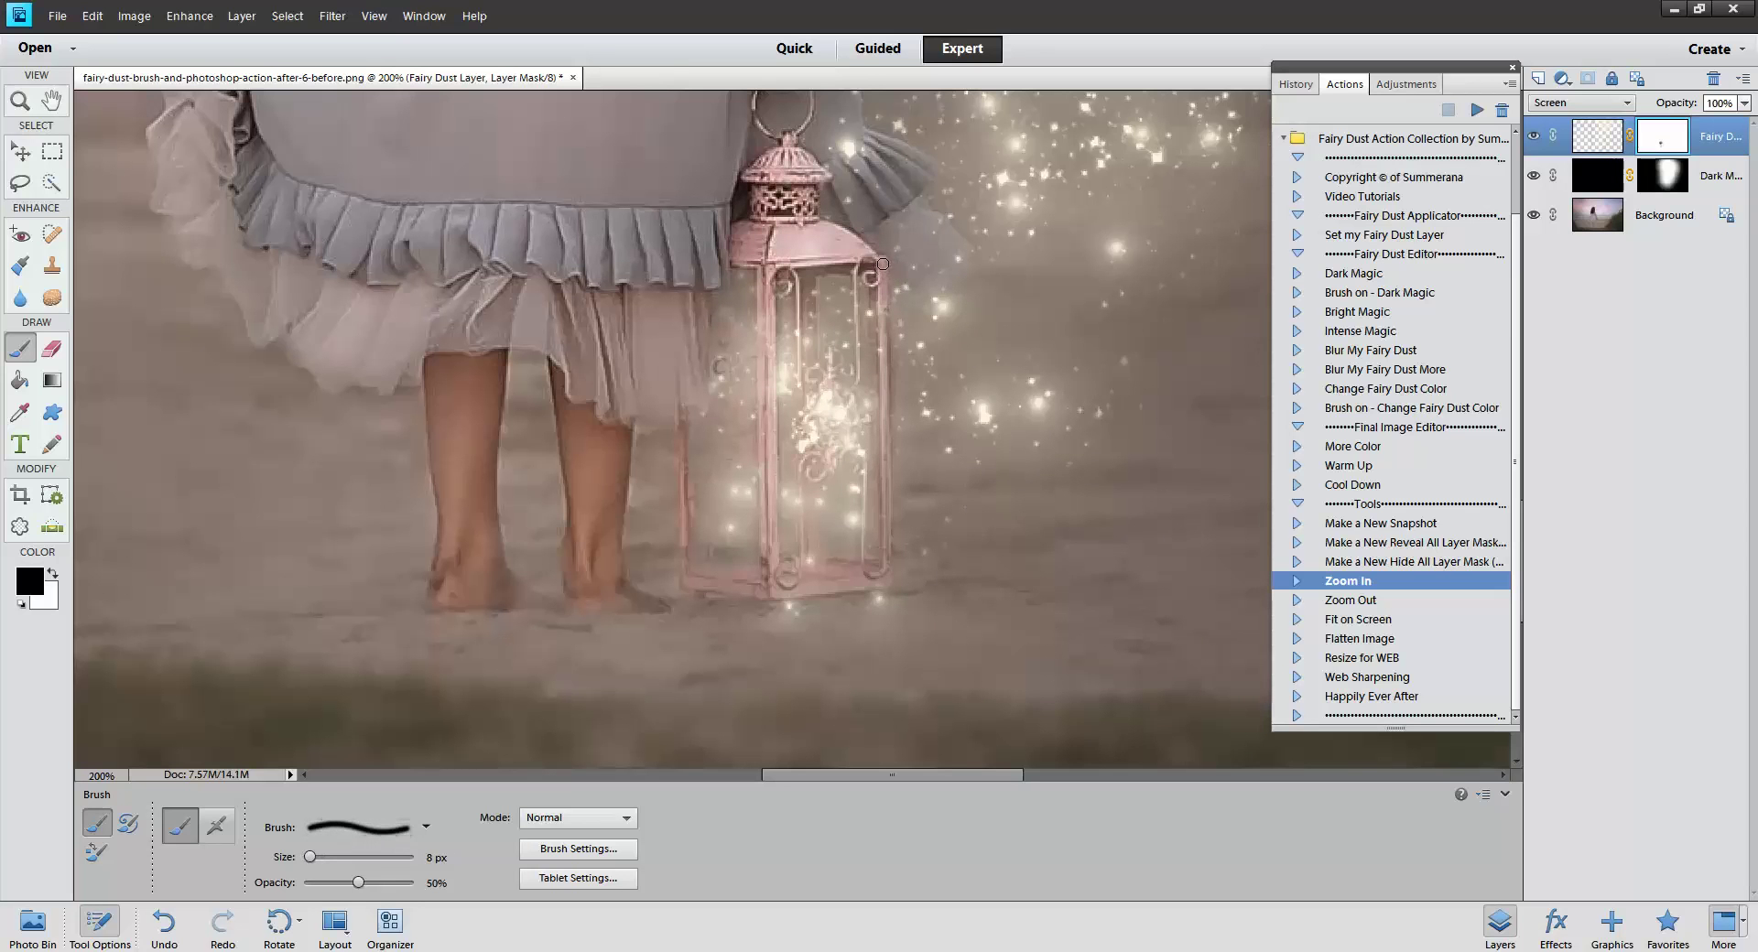
left_click_drag(883, 263, 886, 485)
left_click_drag(711, 578, 846, 607)
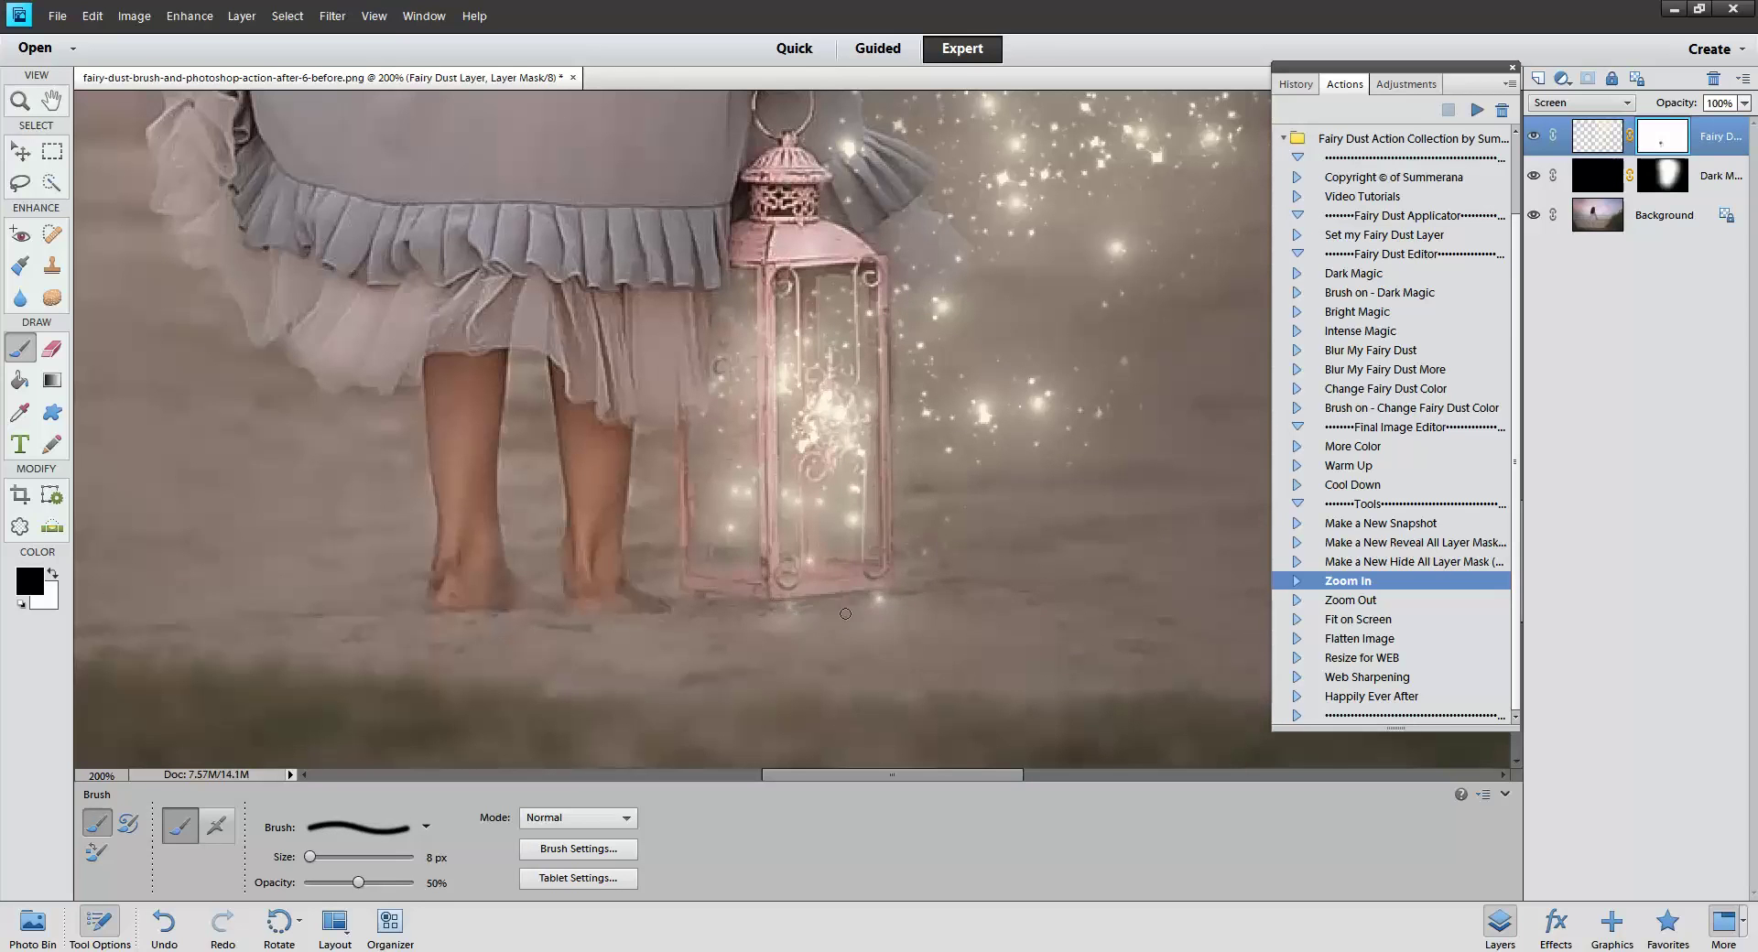
key("bracketright")
key("bracketright")
key("bracketright")
key("bracketright")
key("bracketright")
key("bracketright")
key("bracketright")
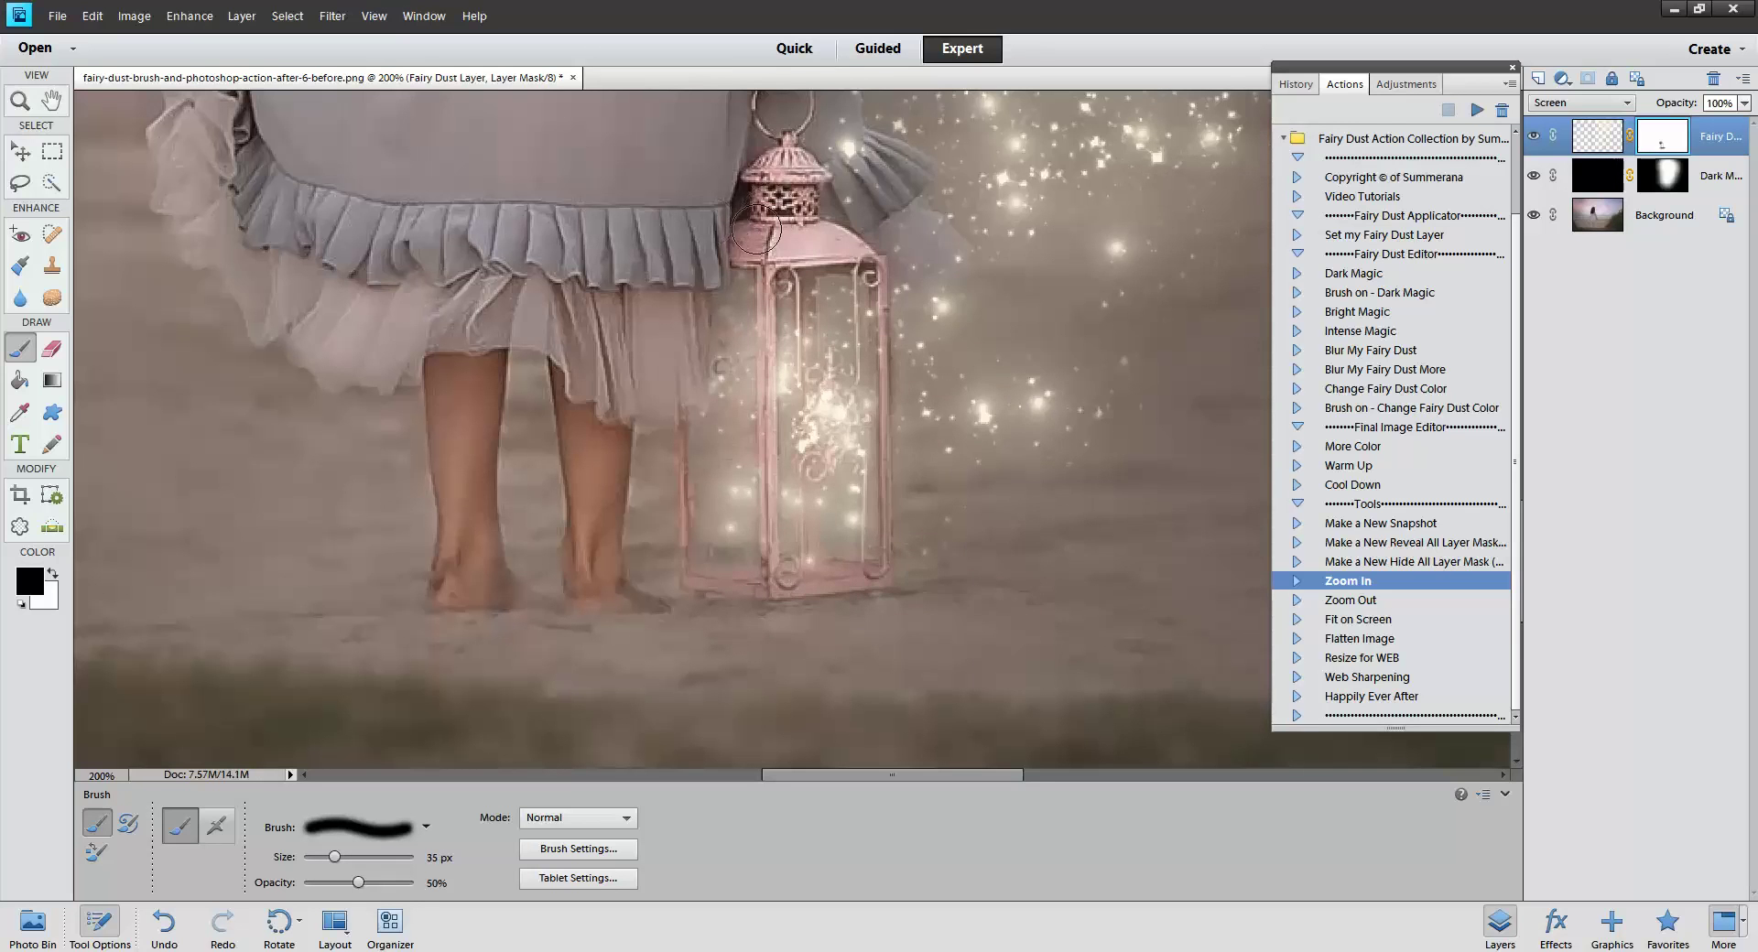
left_click(1364, 623)
left_click(1477, 110)
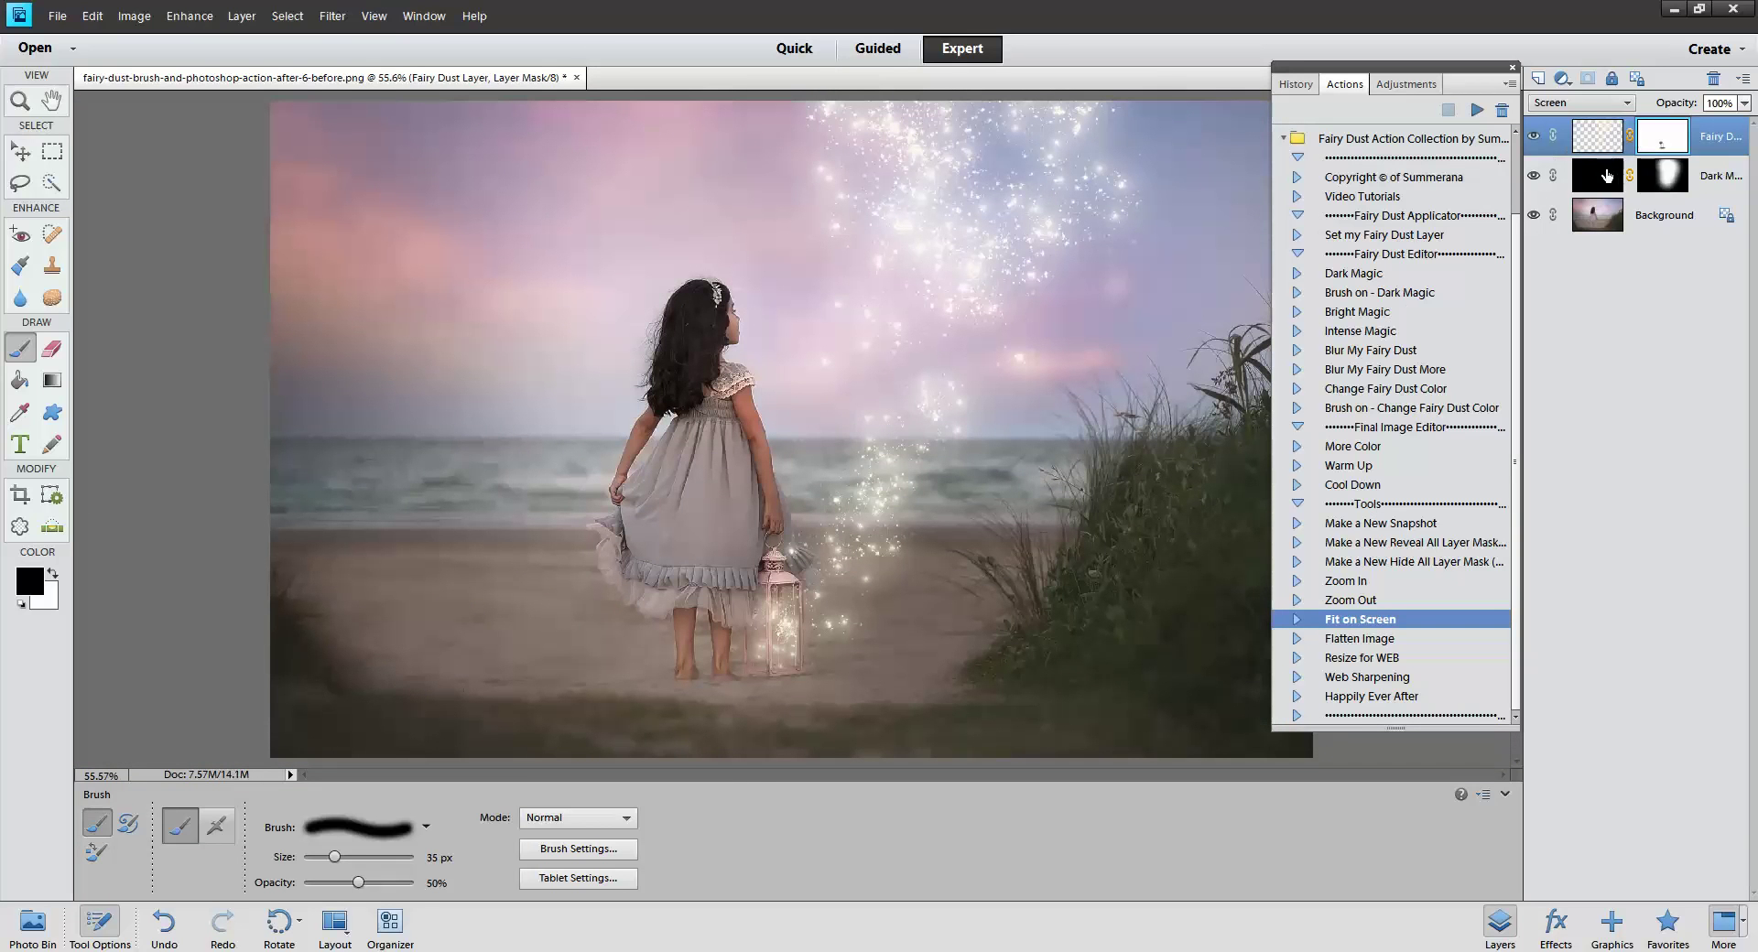
Raise Dark Magic opacity to about 75% and add two strong More Color layers
left_click(1607, 174)
left_click(1744, 102)
left_click_drag(1694, 123, 1715, 124)
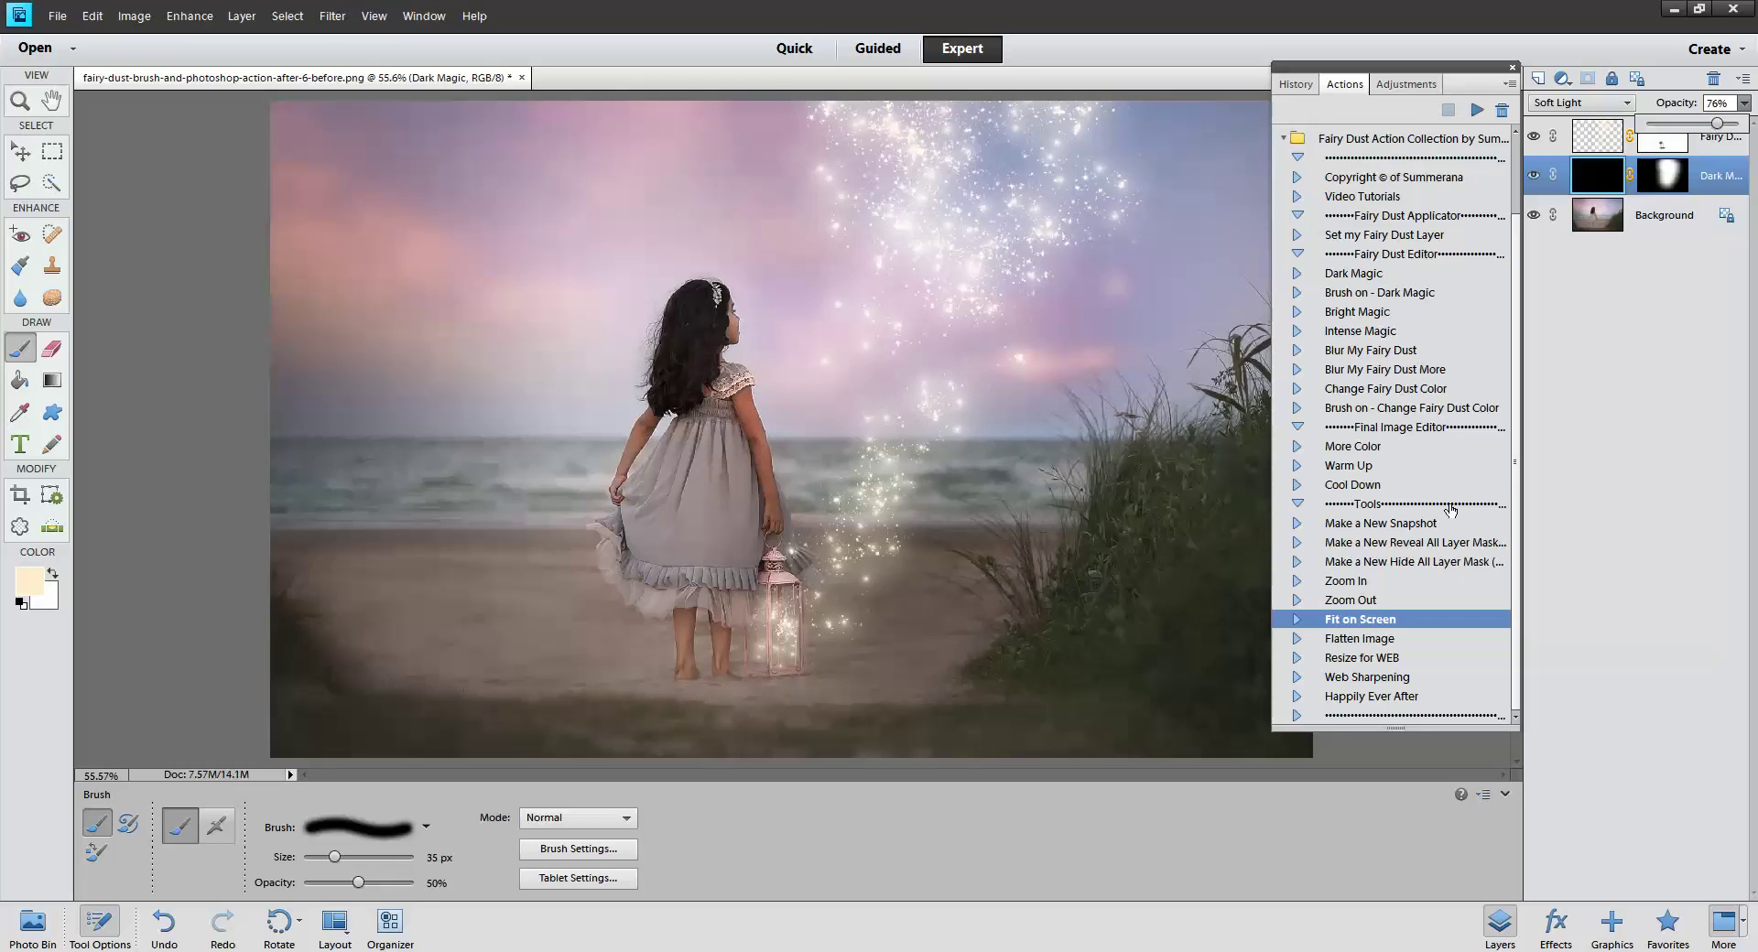
left_click(1347, 448)
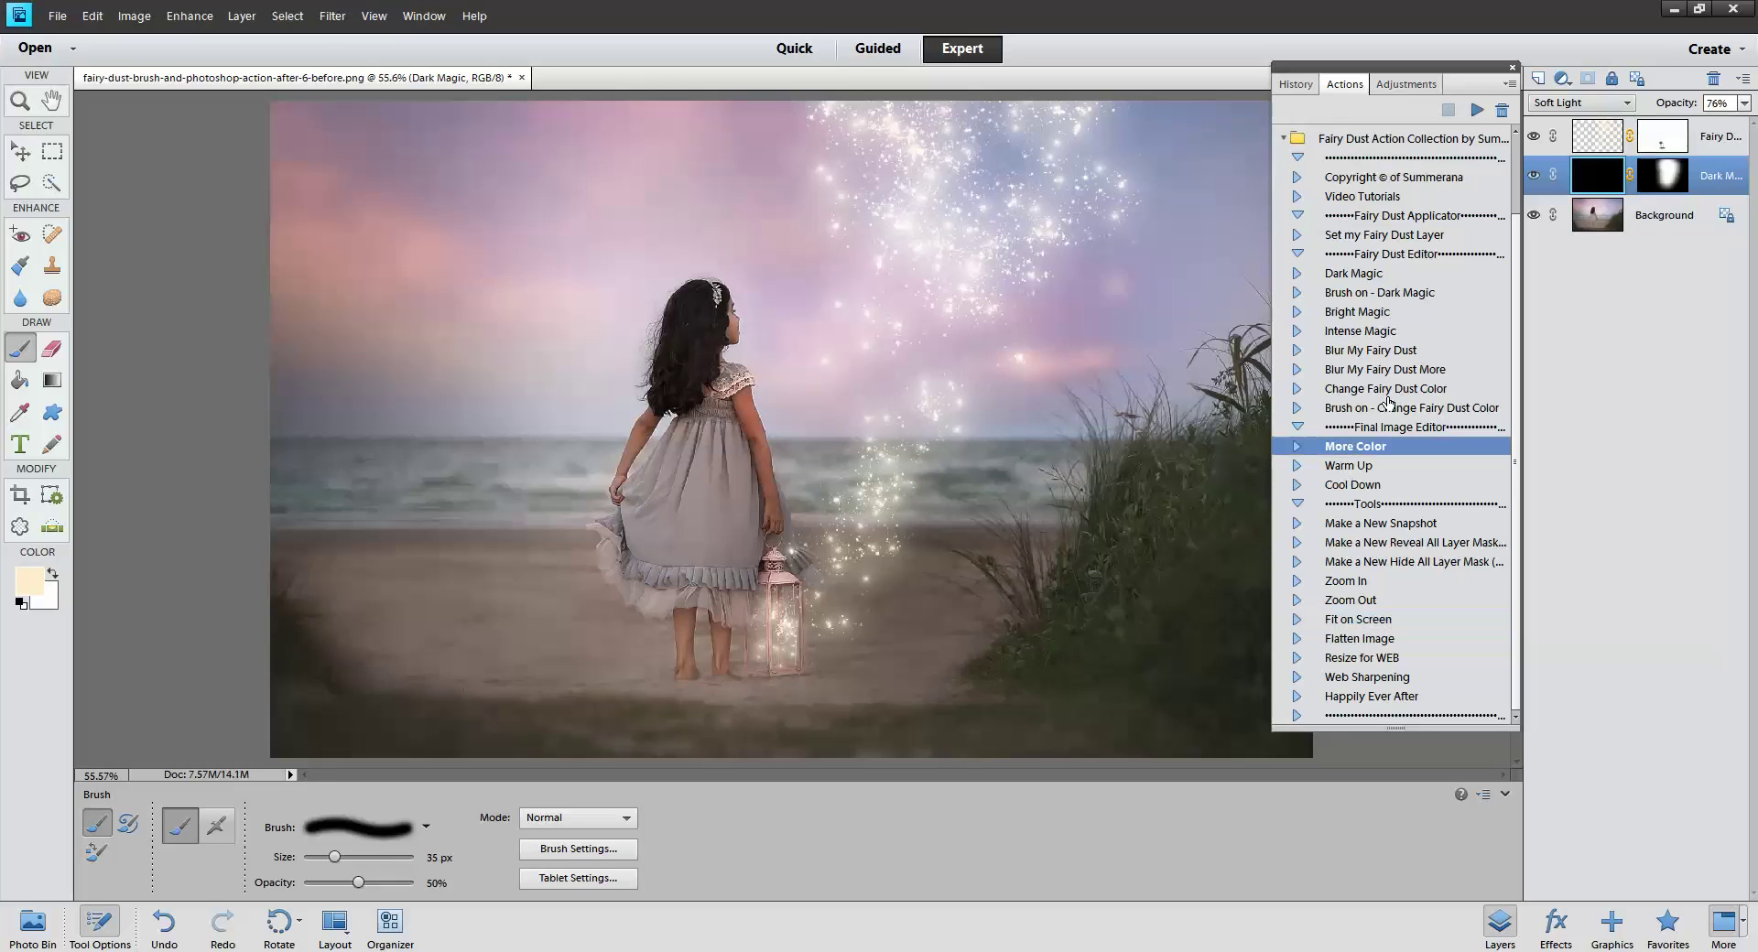
left_click(1477, 111)
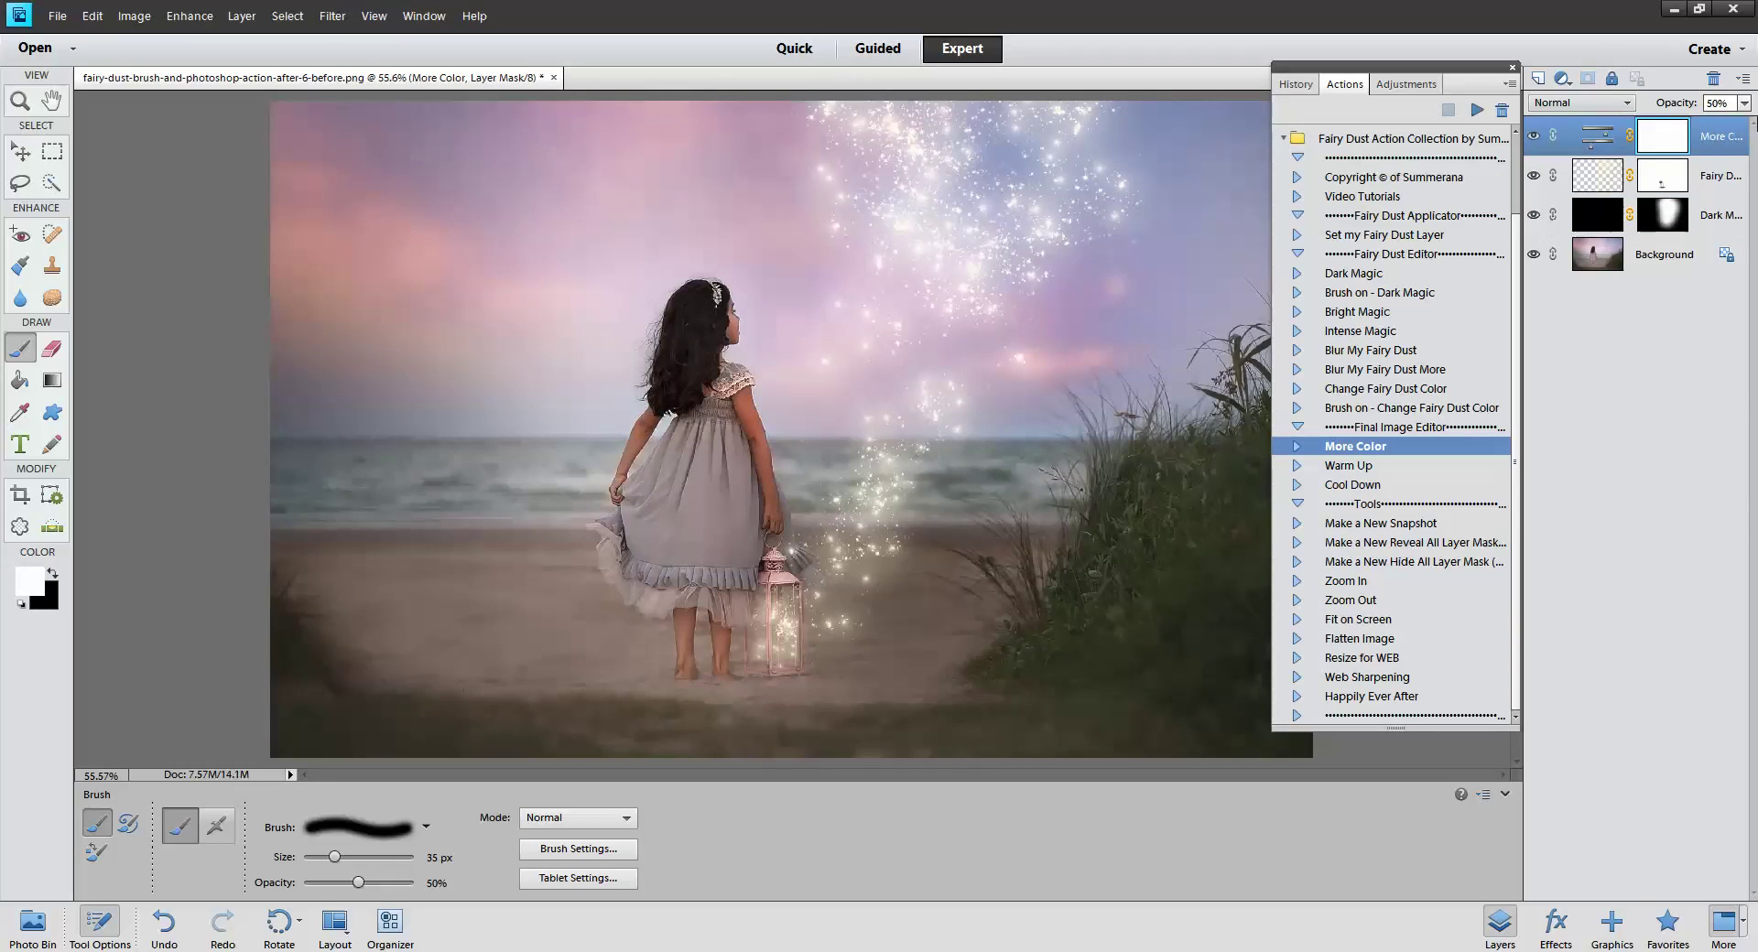
left_click(1744, 102)
left_click_drag(1693, 123, 1753, 132)
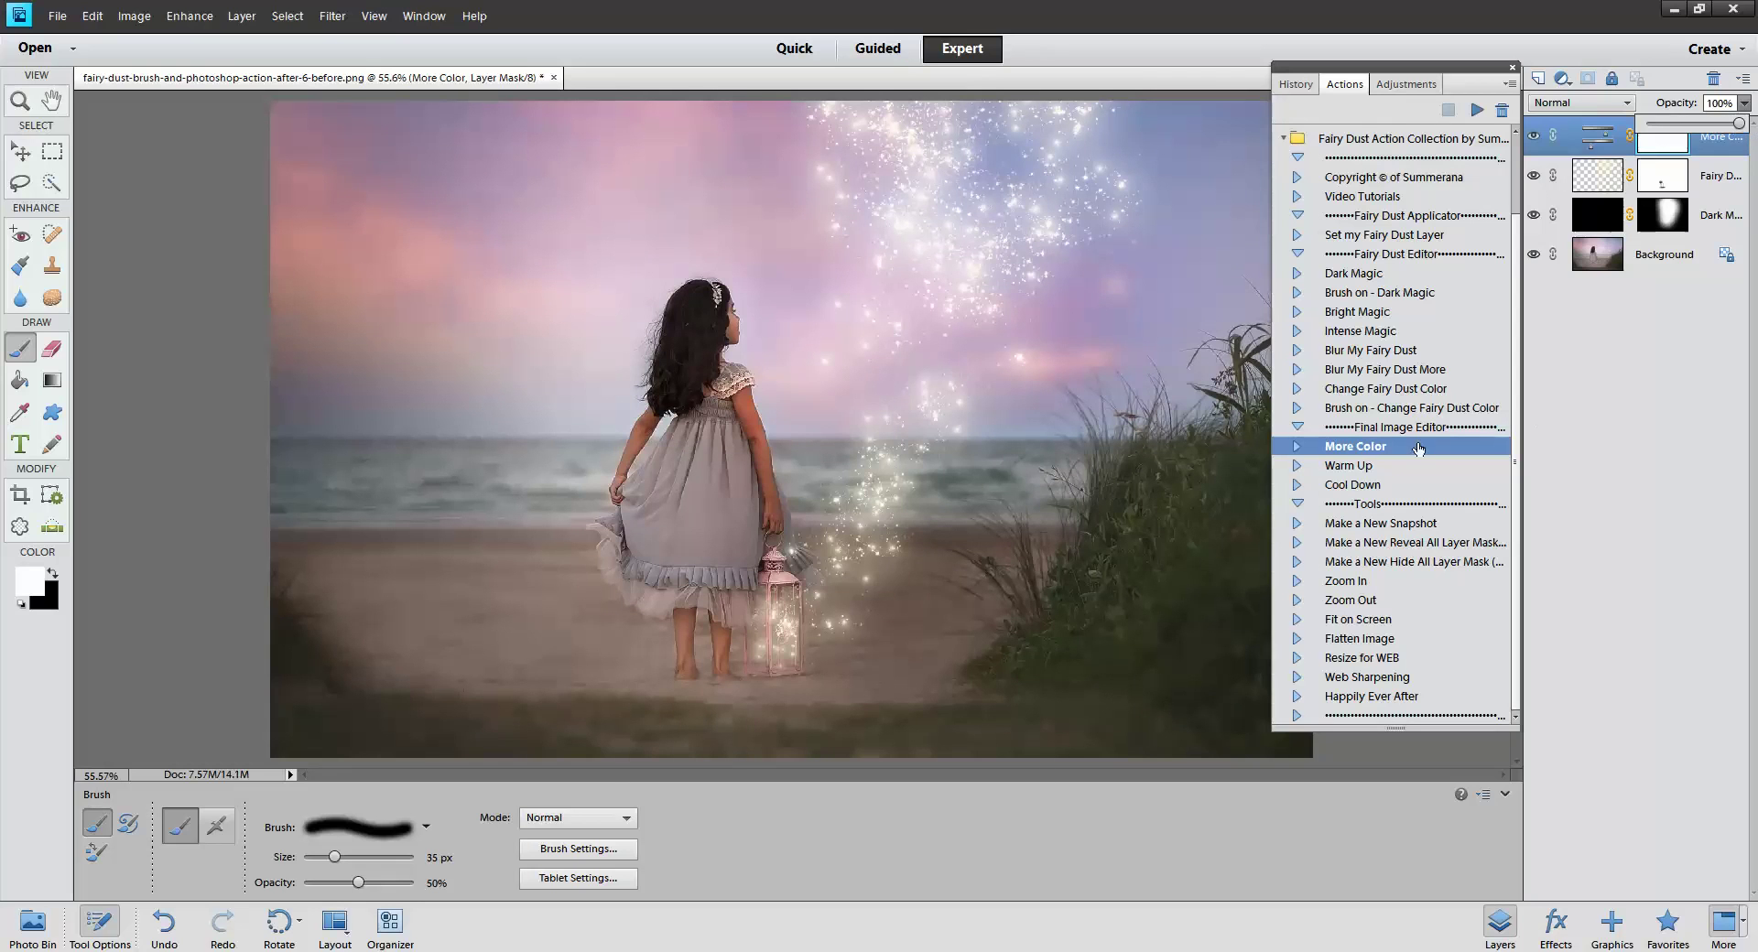
left_click(1477, 111)
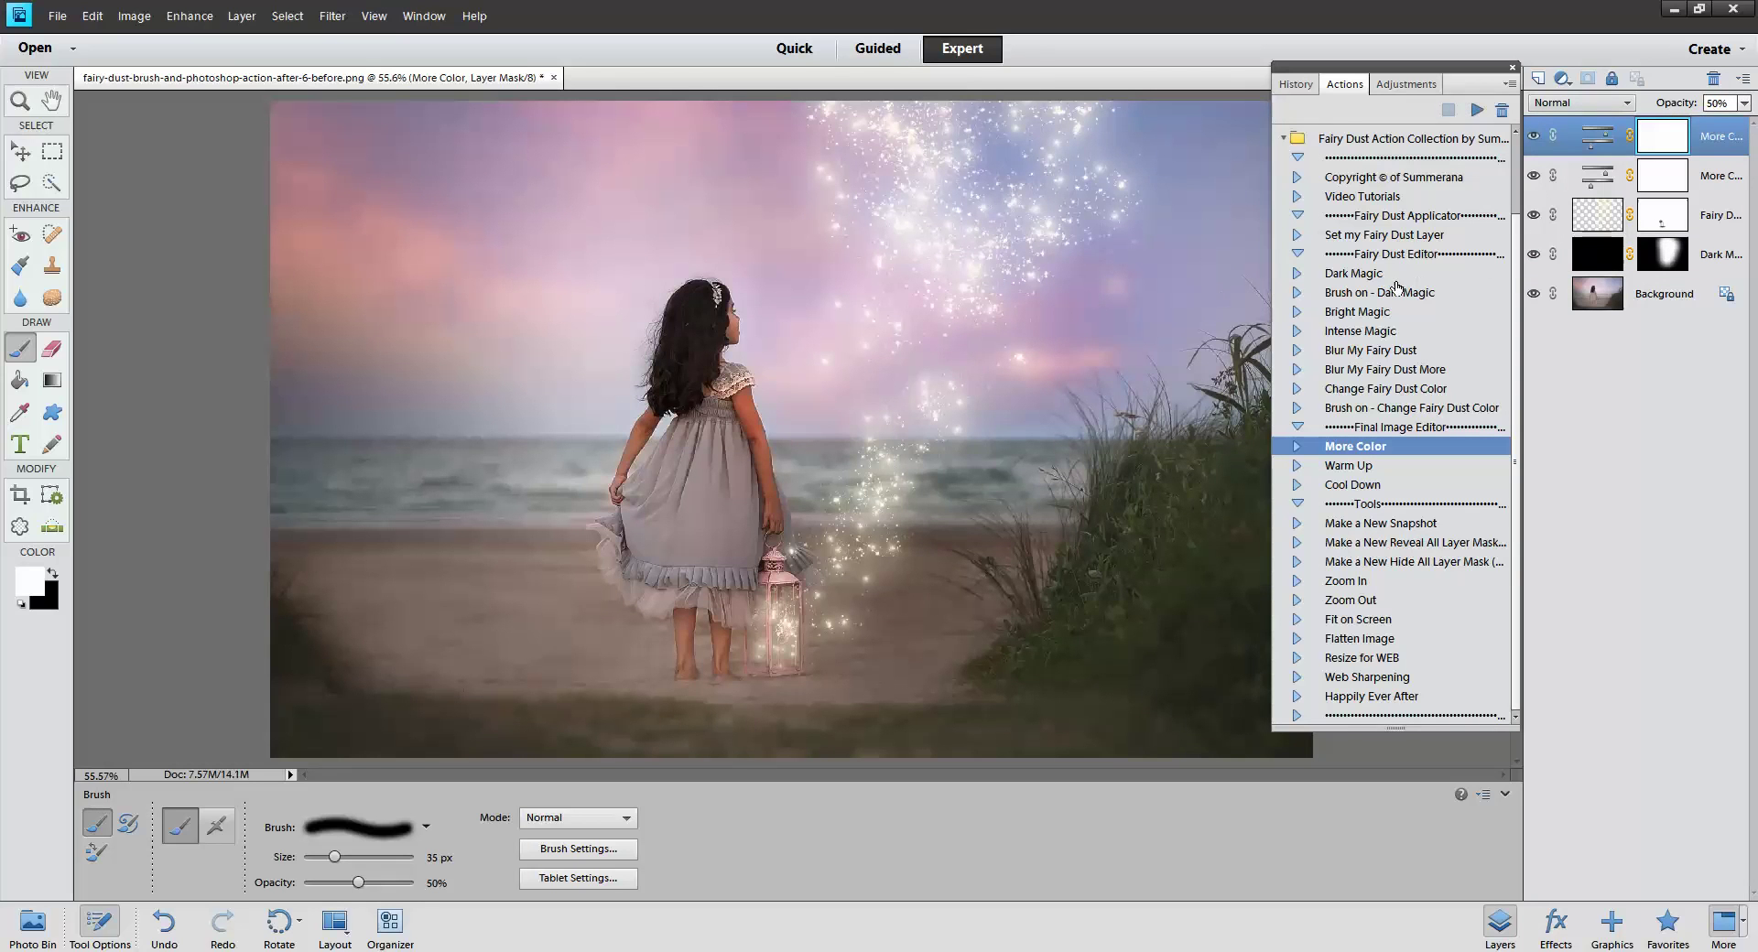
left_click(1743, 103)
mouse_move(1693, 123)
left_mouse_down()
mouse_move(1738, 130)
mouse_move(1724, 136)
left_mouse_up()
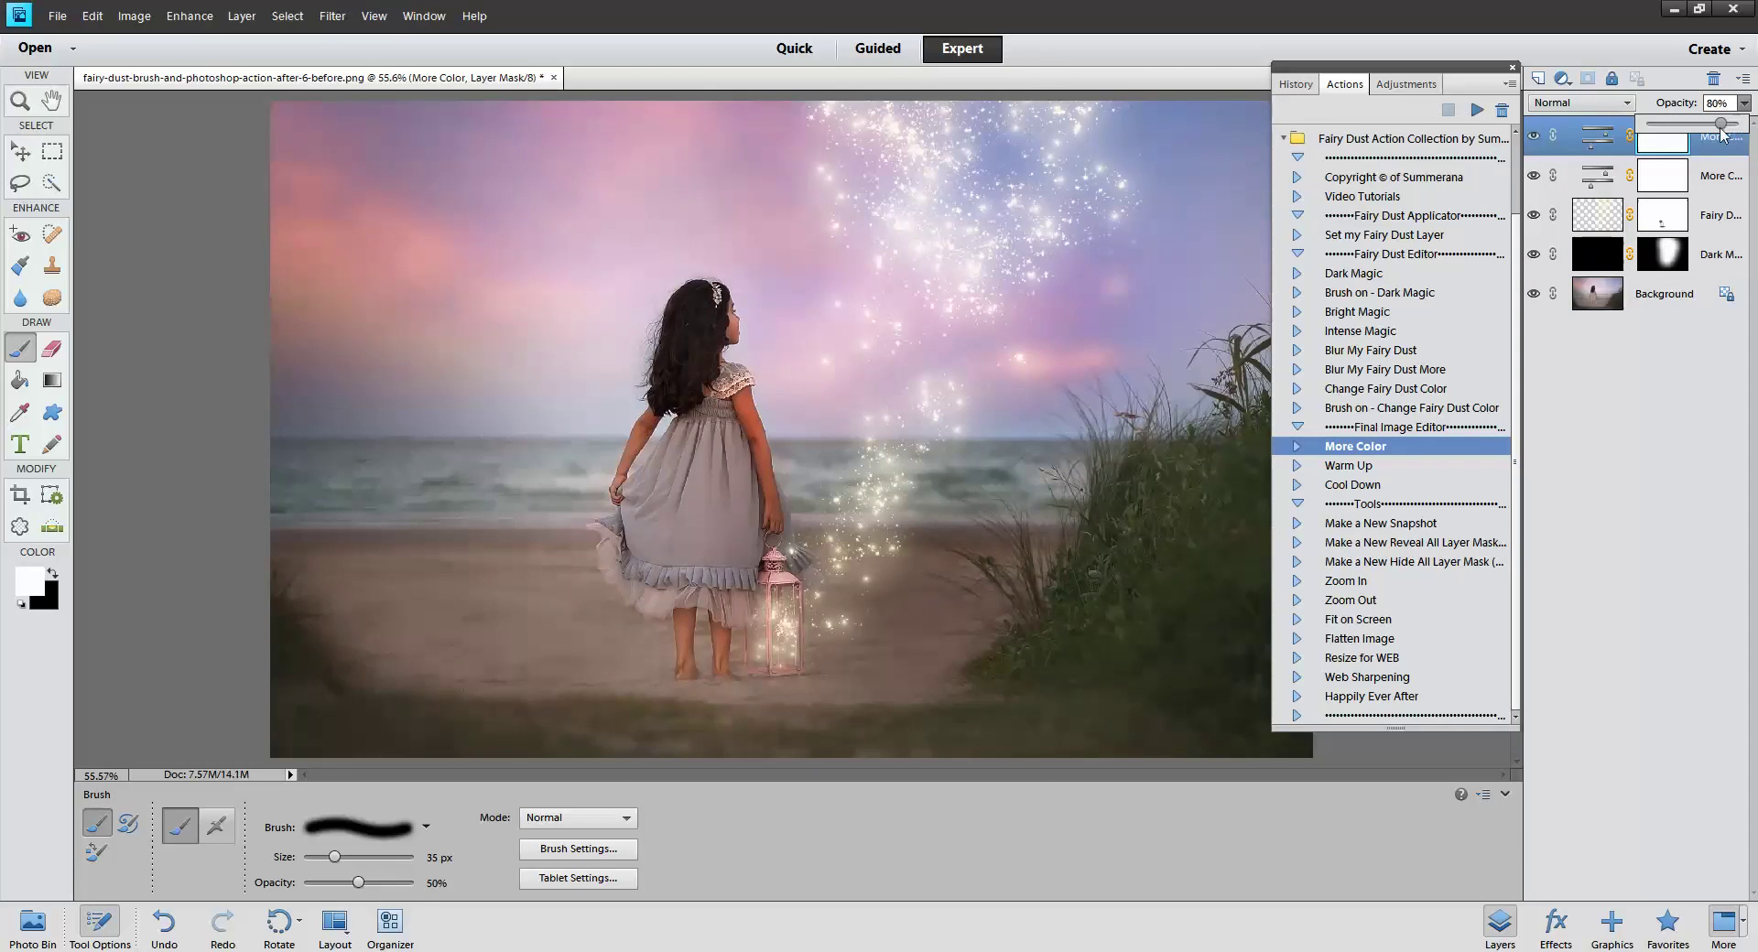
Add a Warm Up layer lowered to a faint 20% opacity
left_click(1363, 466)
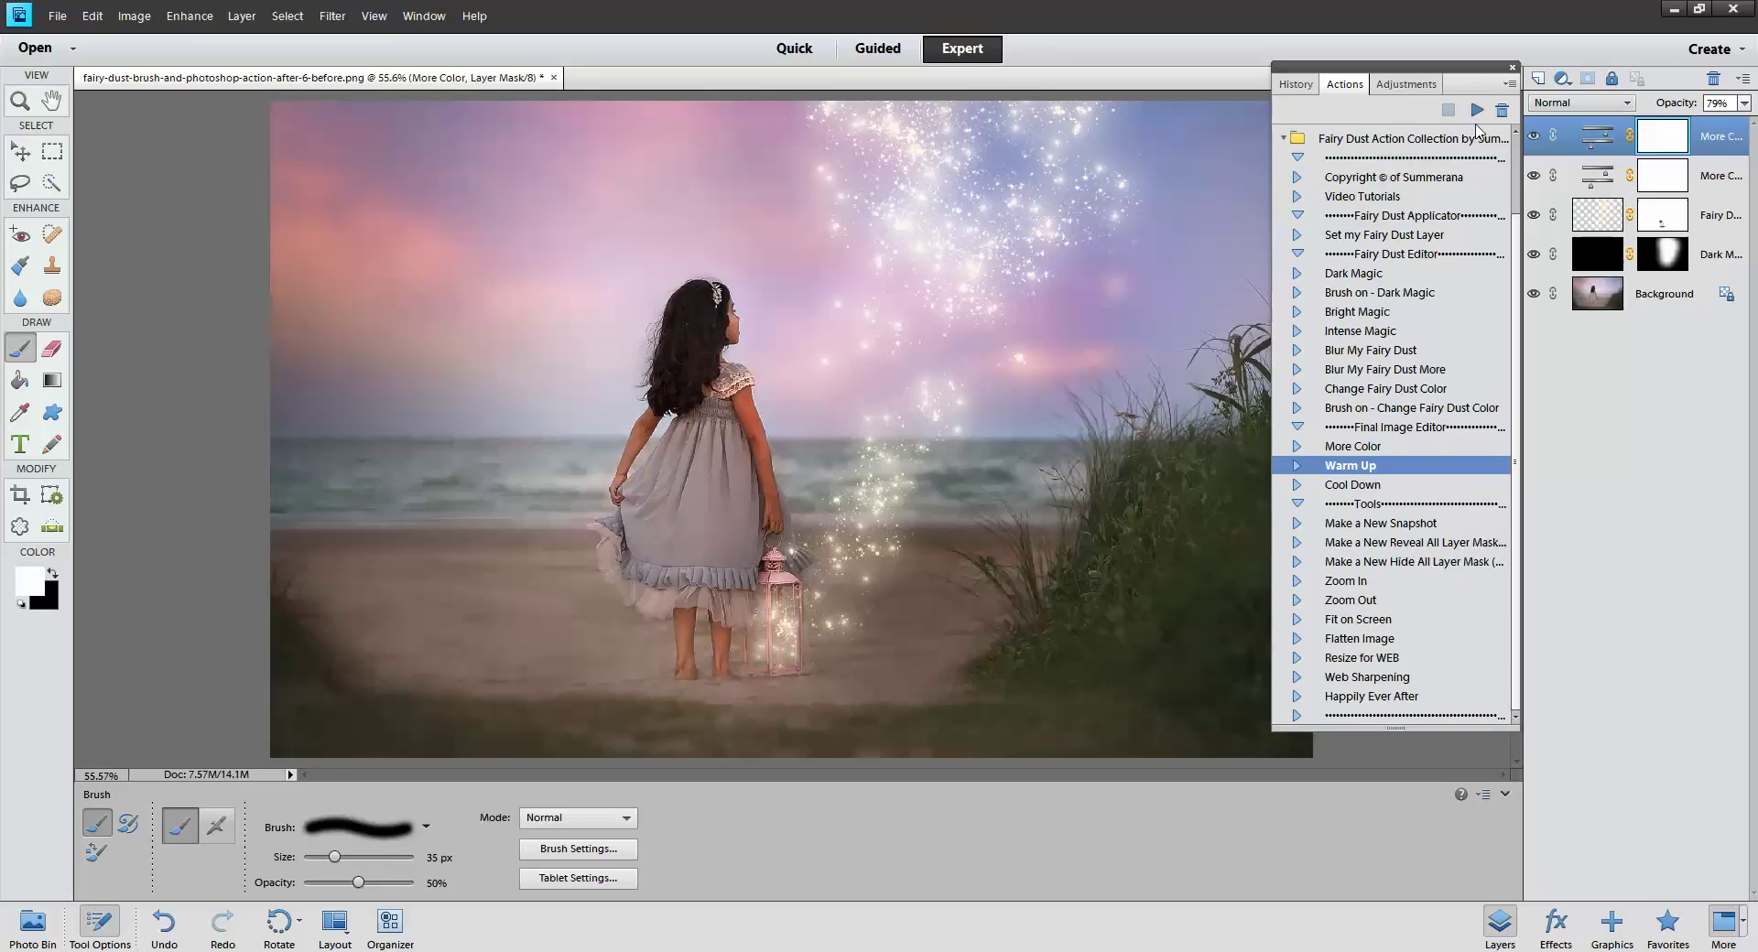
left_click(1343, 485)
left_click(1350, 466)
left_click(1476, 110)
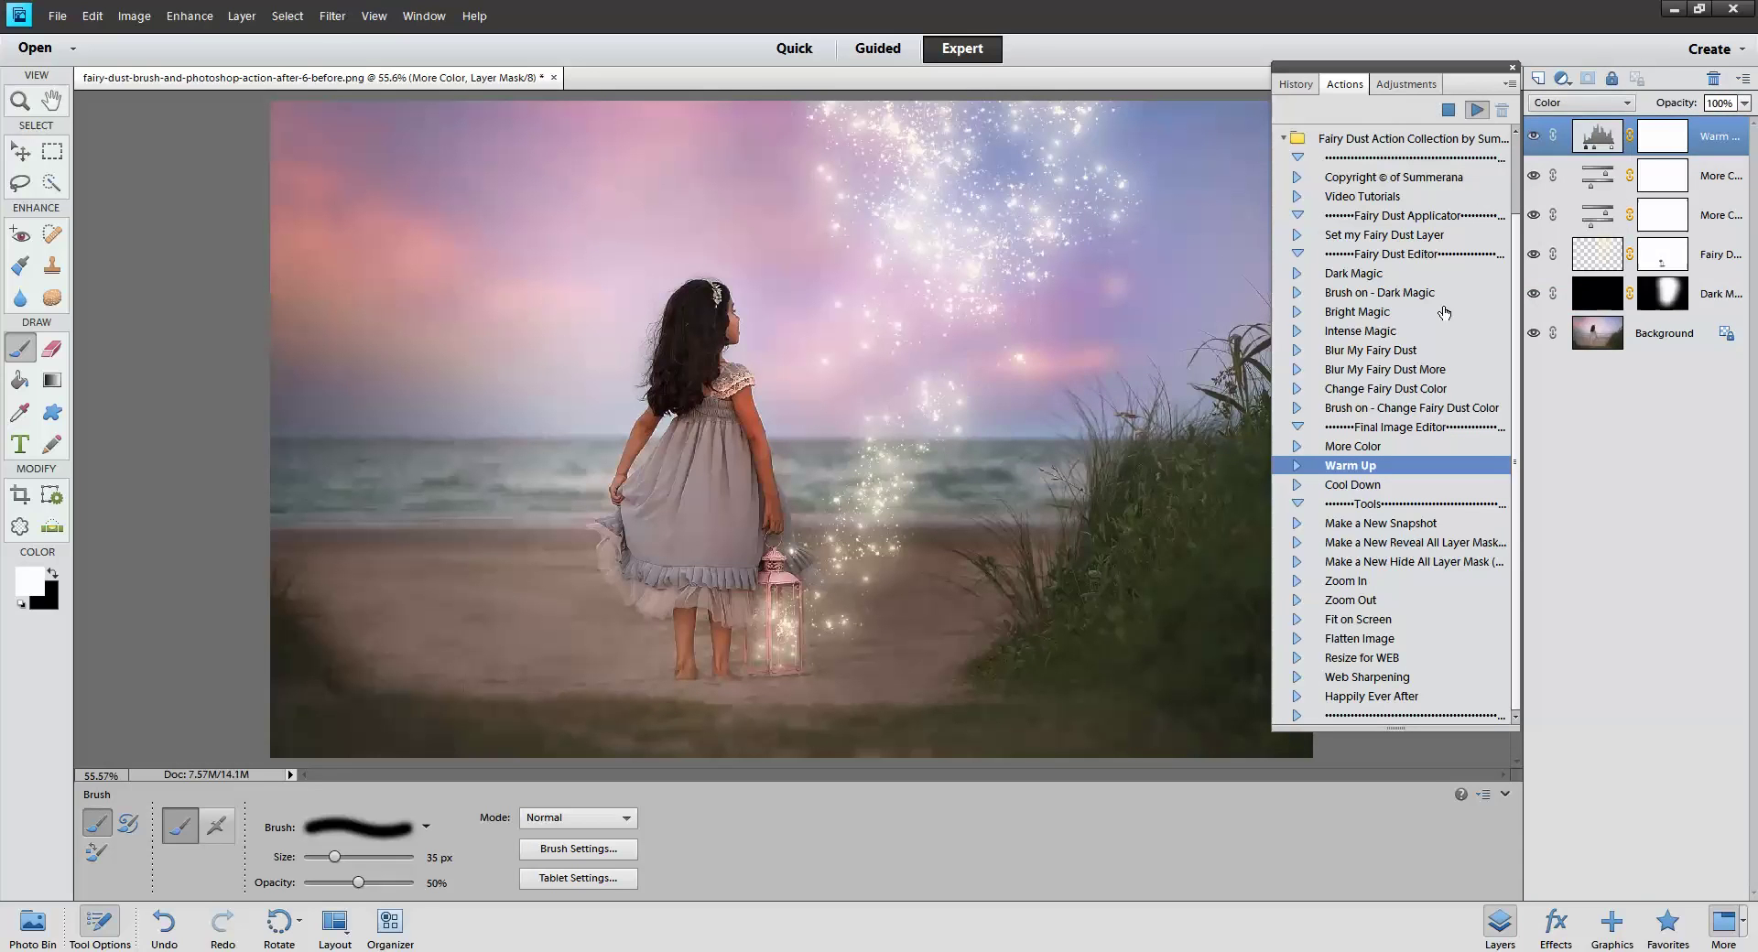
left_click(1744, 102)
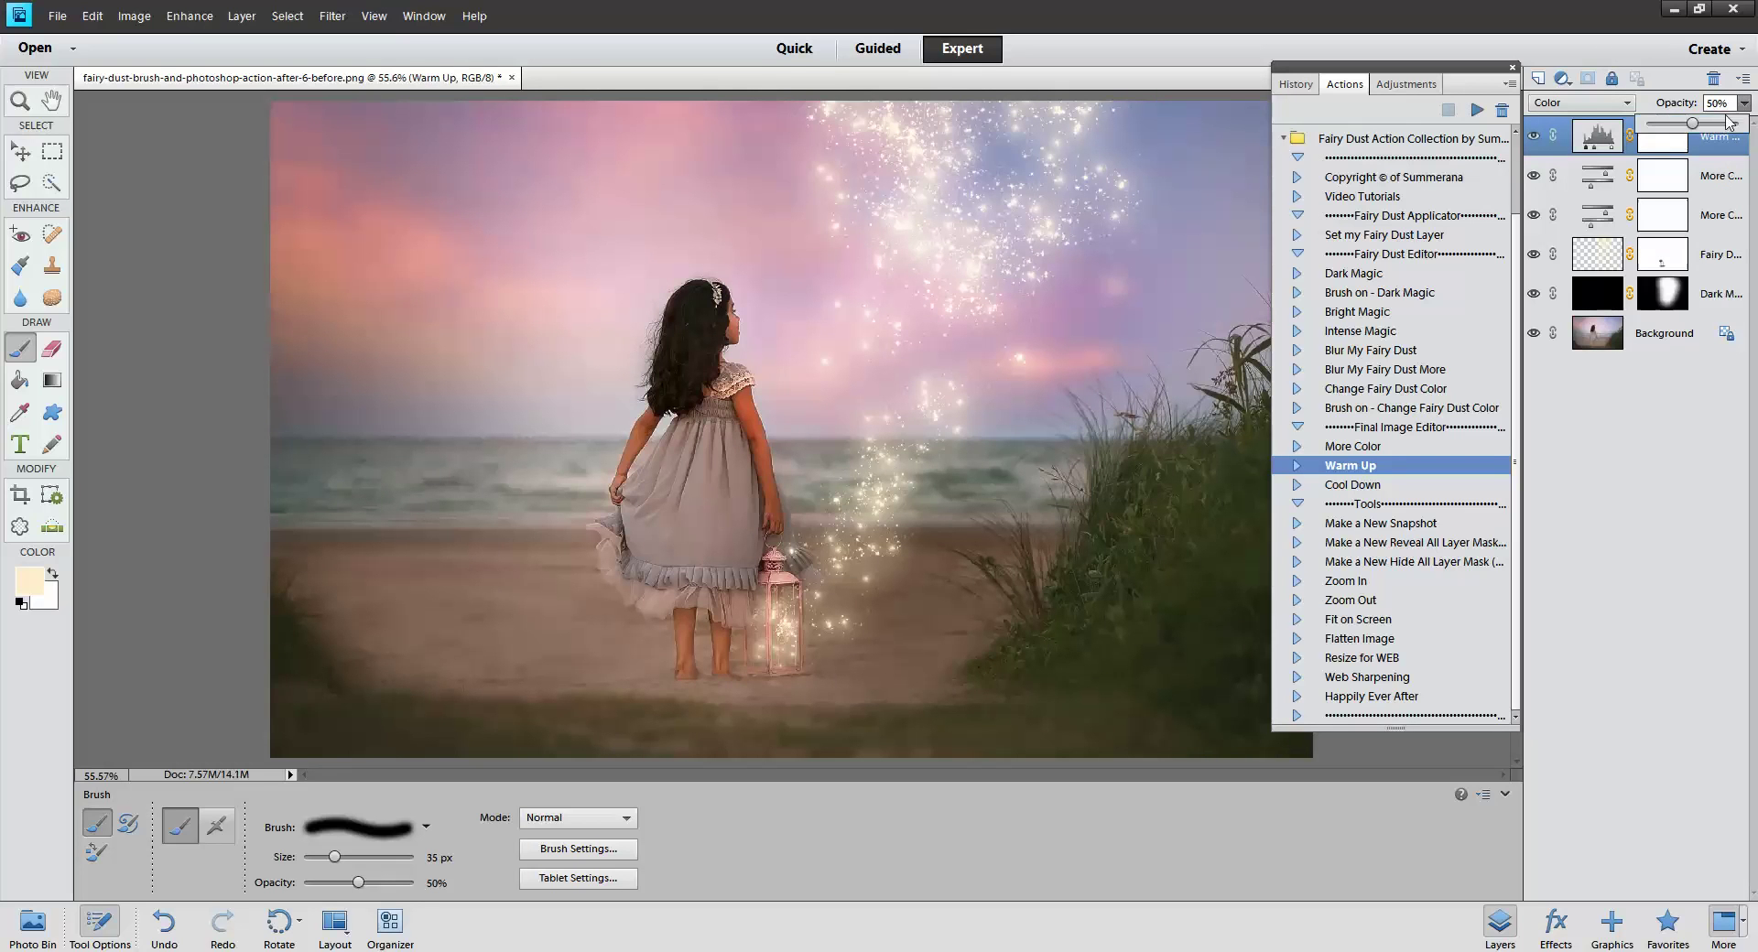
mouse_move(1692, 123)
left_mouse_down()
mouse_move(1651, 133)
mouse_move(1668, 134)
left_mouse_up()
Add a Cool Down layer at about 20% opacity
left_click(1341, 487)
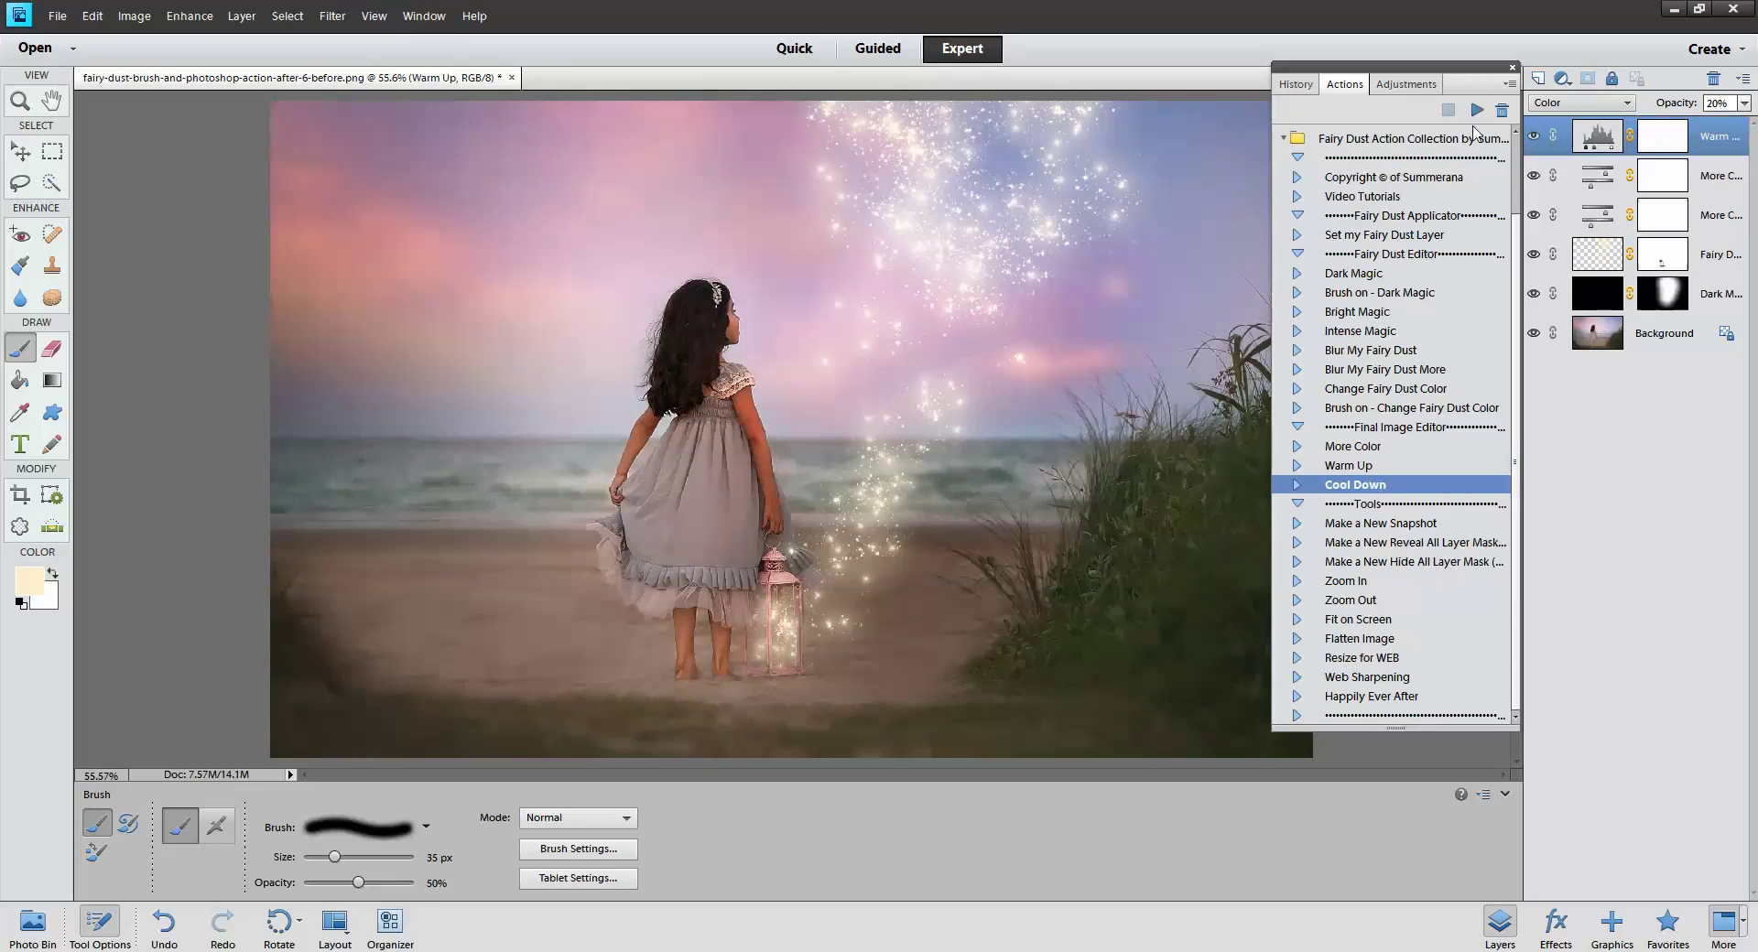
left_click(1476, 111)
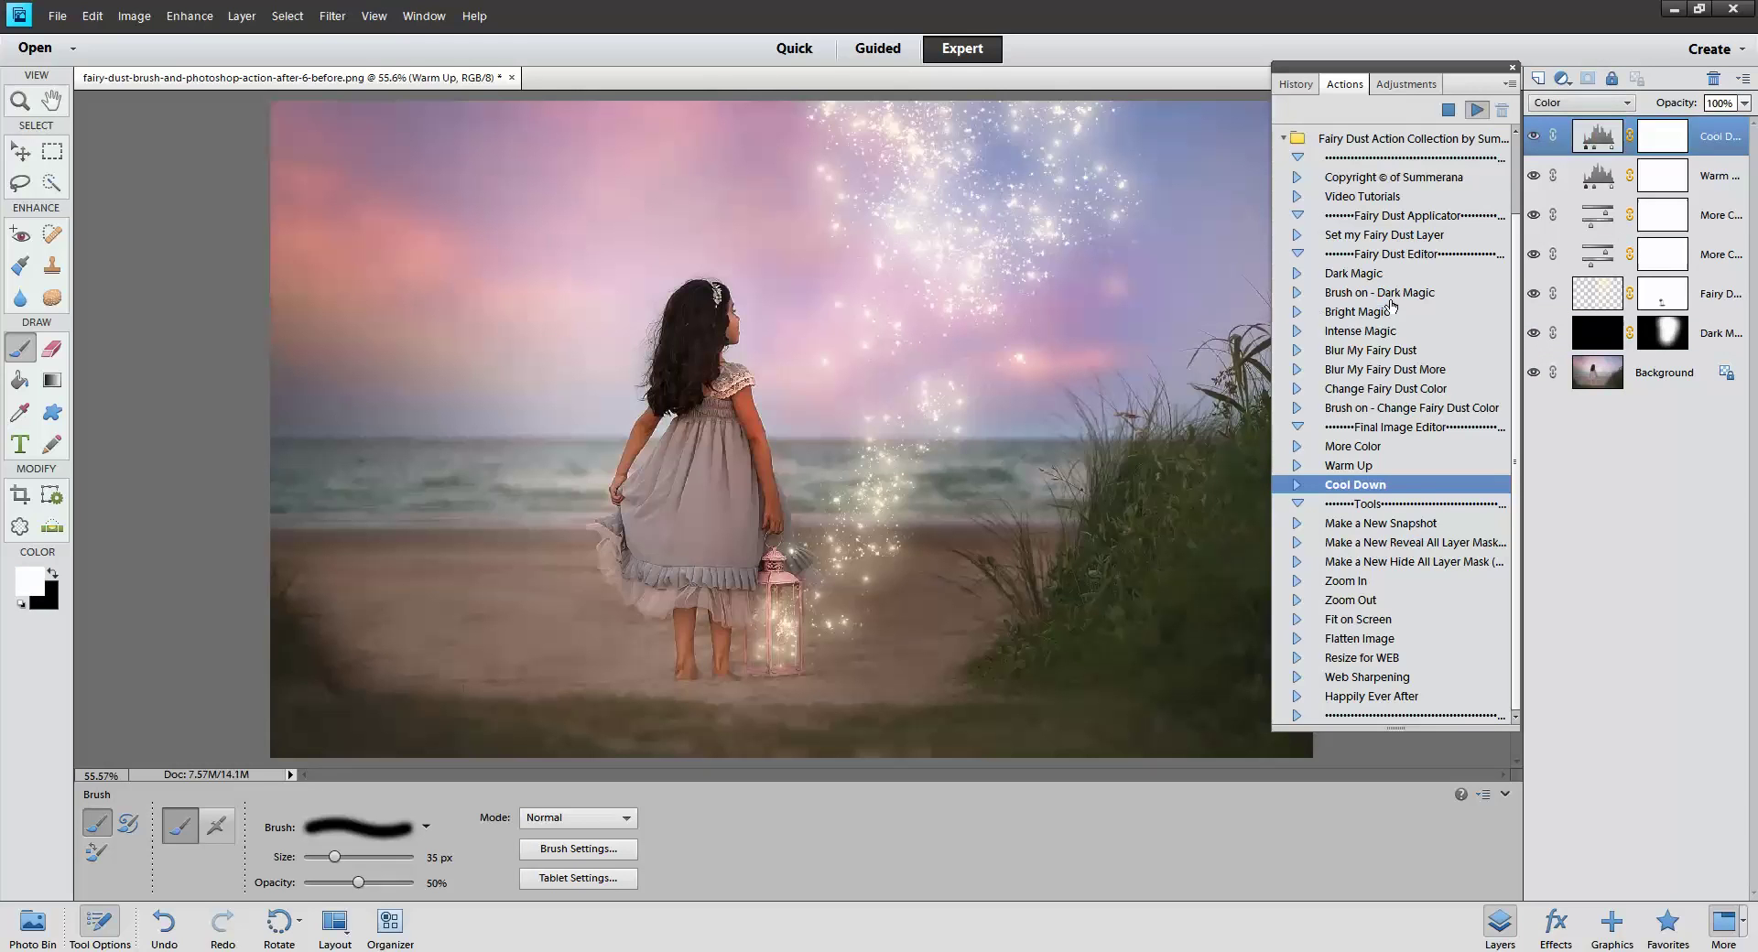
left_click(1744, 103)
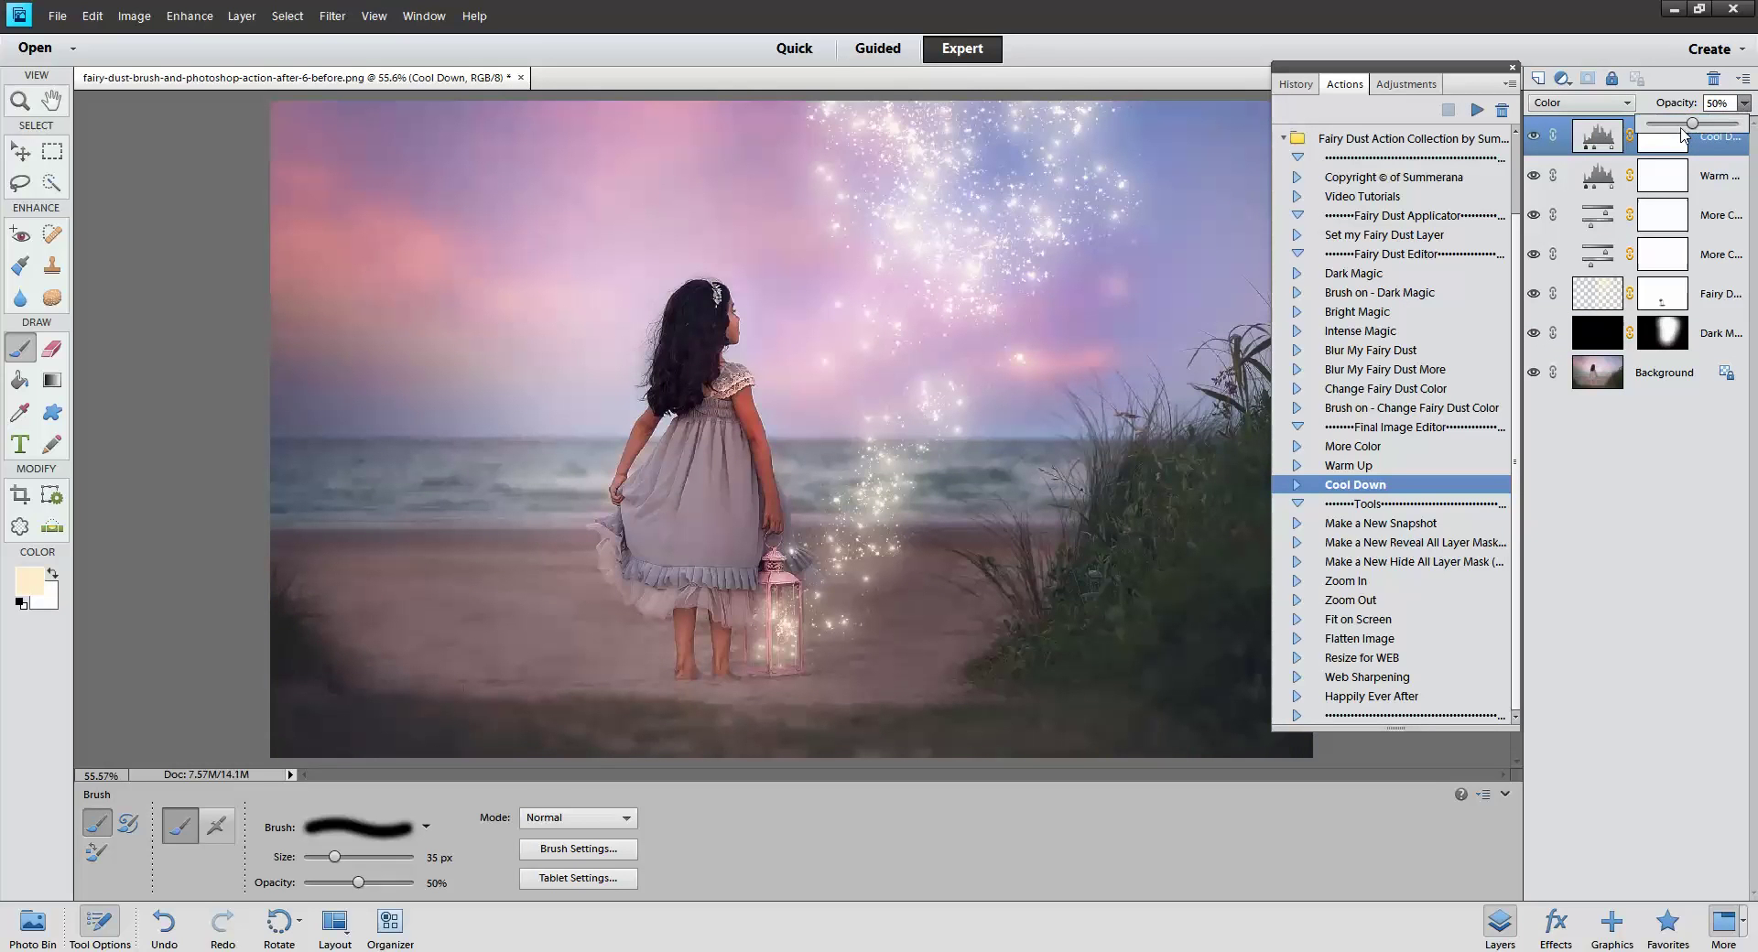
left_click_drag(1690, 124, 1665, 131)
left_click(1654, 180)
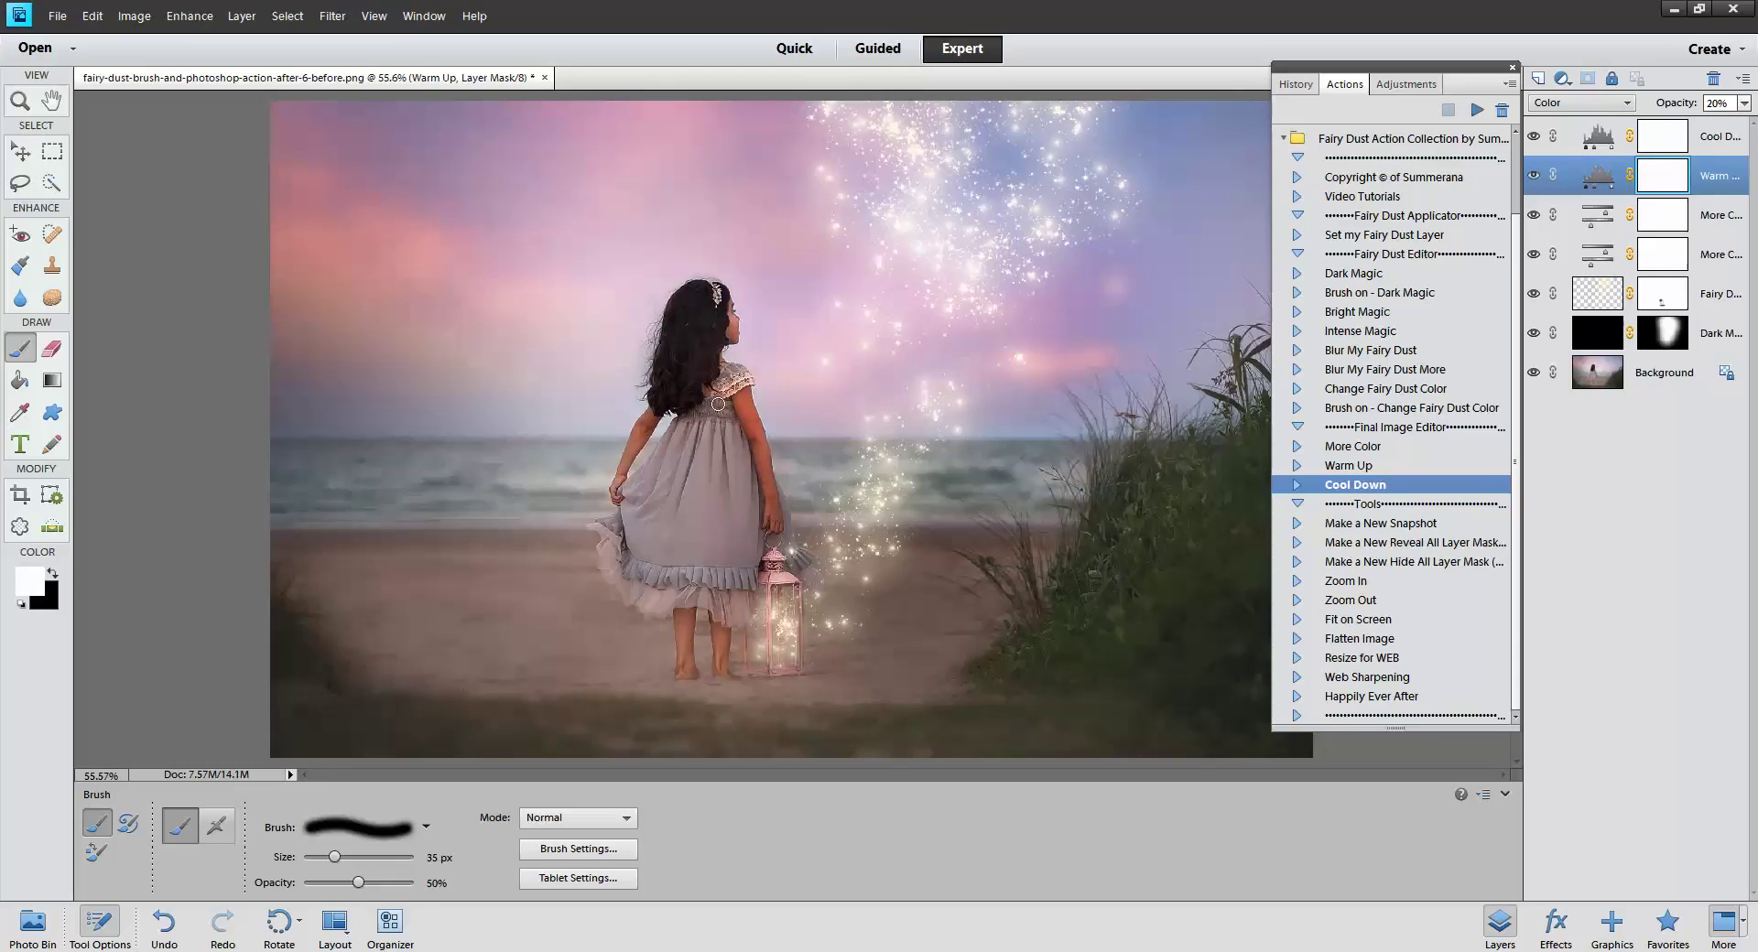
Paint black over the girl on the Warm Up and upper More Color layer masks with an enlarged brush
key("bracketright")
key("bracketright")
key("bracketright")
key("bracketright")
key("bracketright")
key("bracketright")
key("bracketright")
left_click(52, 572)
left_click_drag(730, 397, 745, 472)
key("bracketright")
key("bracketright")
key("bracketright")
key("bracketright")
left_click(1646, 217)
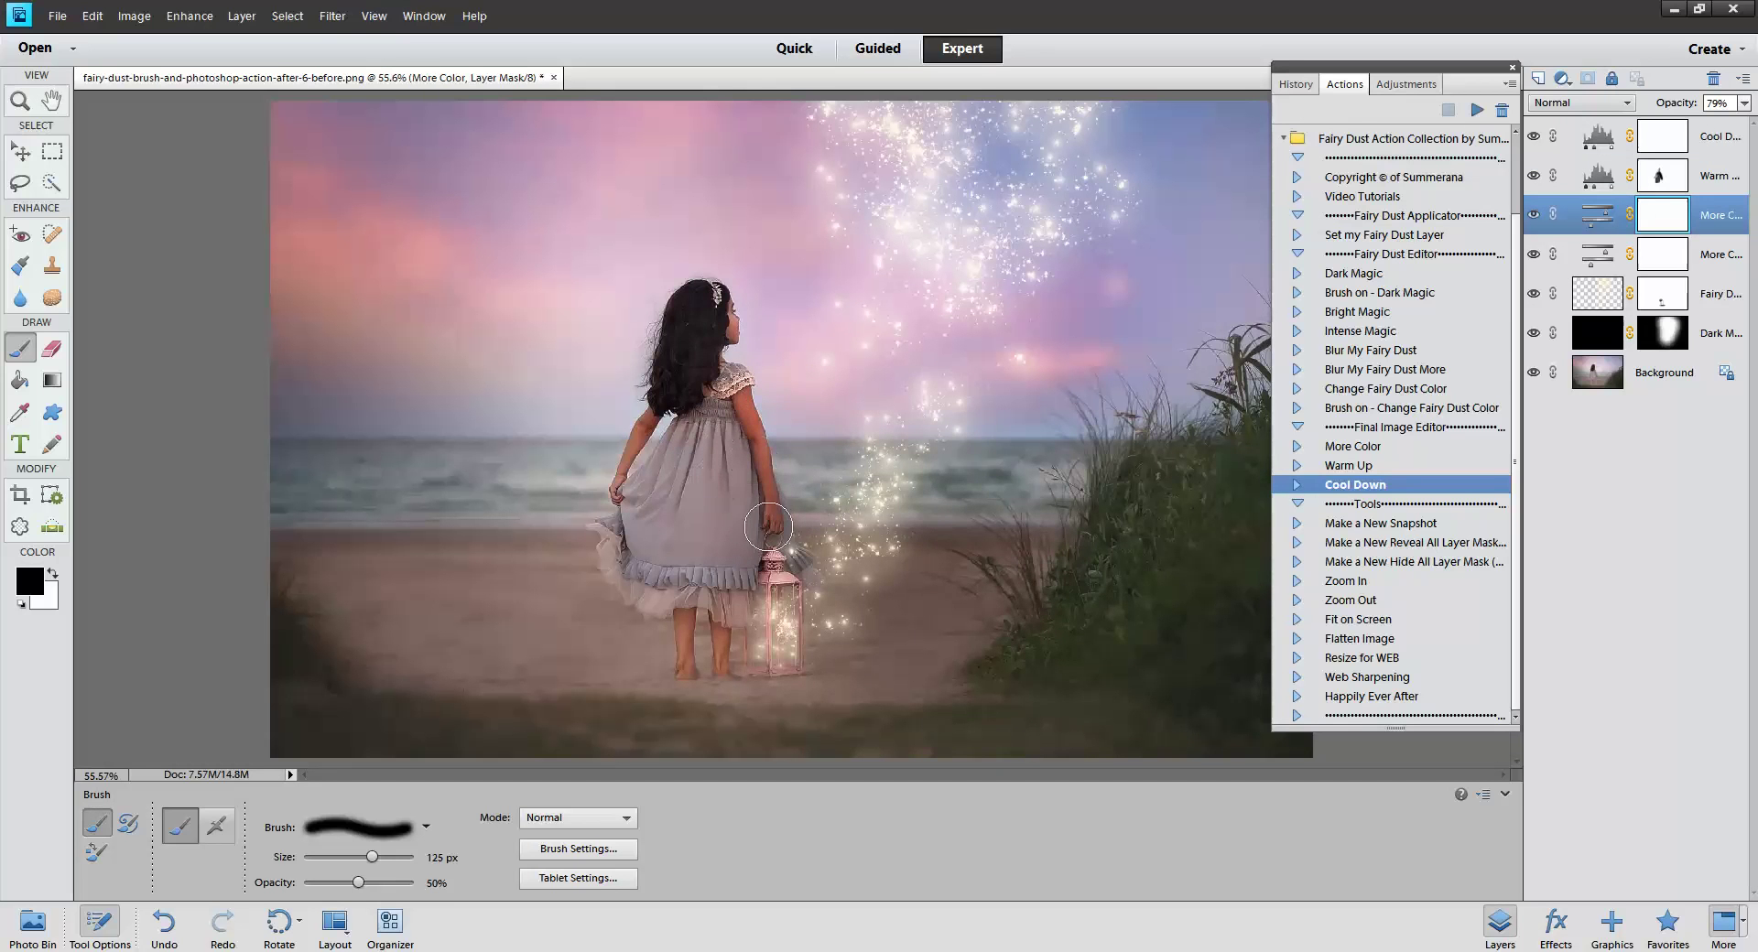
mouse_move(769, 527)
left_mouse_down()
mouse_move(681, 556)
mouse_move(673, 610)
mouse_move(721, 634)
mouse_move(655, 467)
mouse_move(677, 384)
mouse_move(690, 417)
mouse_move(713, 358)
left_mouse_up()
Run the Intense Magic action on the Fairy Dust layer, continuing past its messages
left_click(1610, 297)
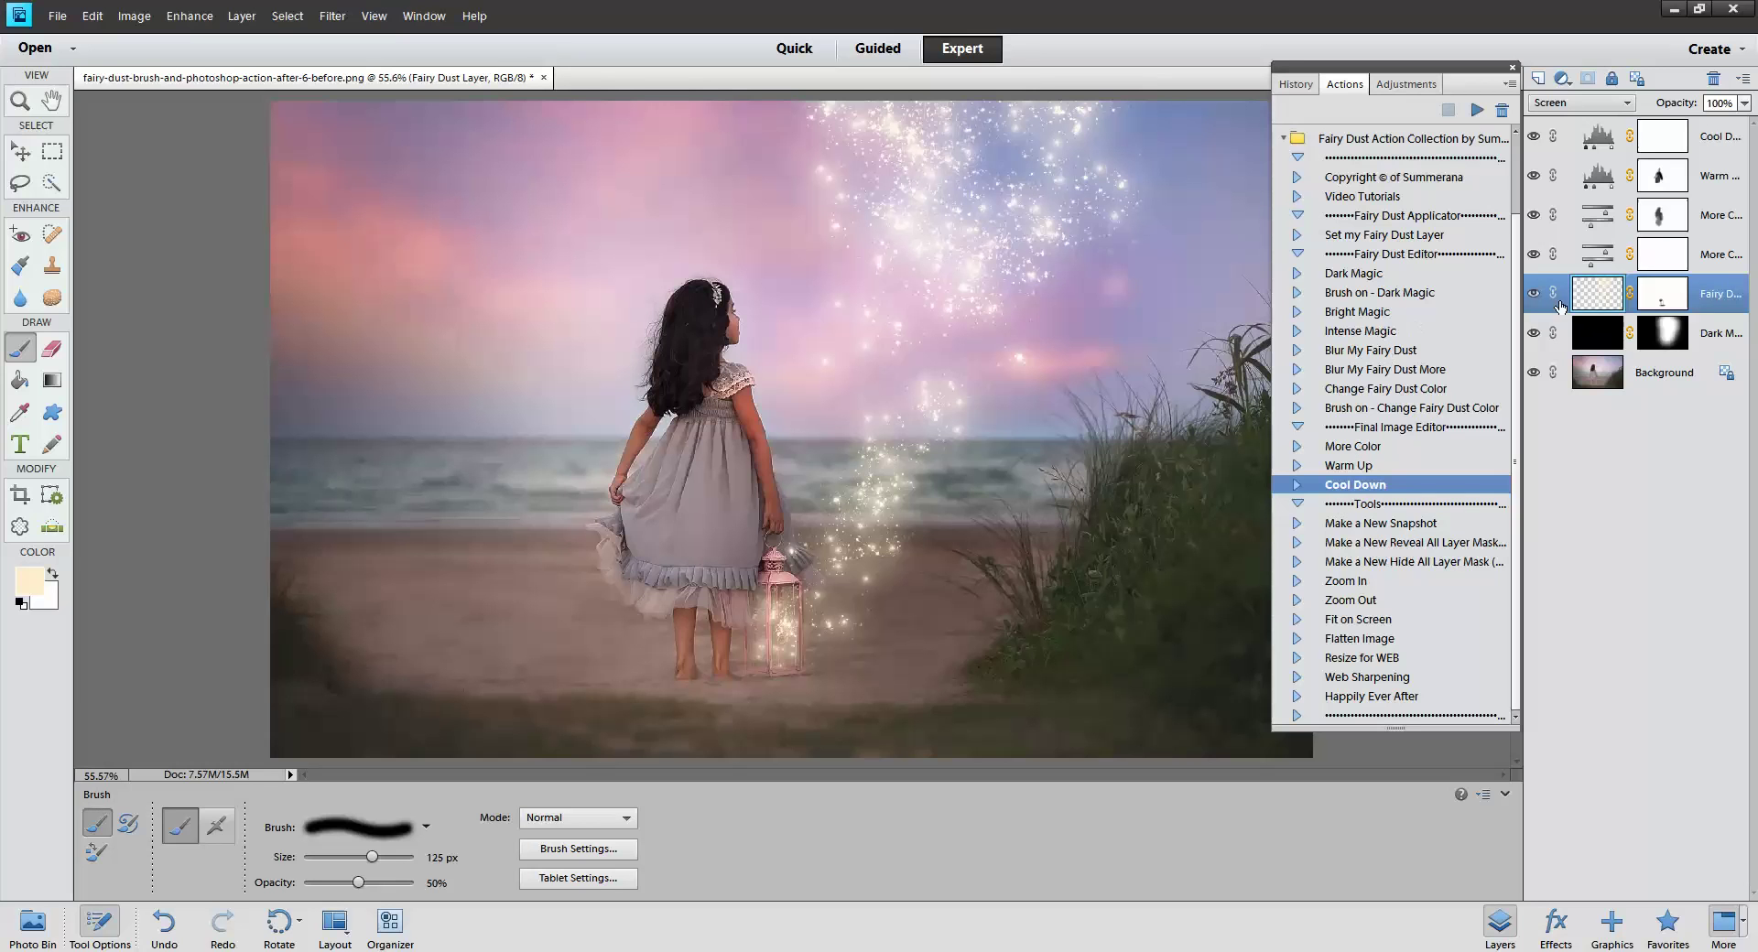
left_click(1399, 369)
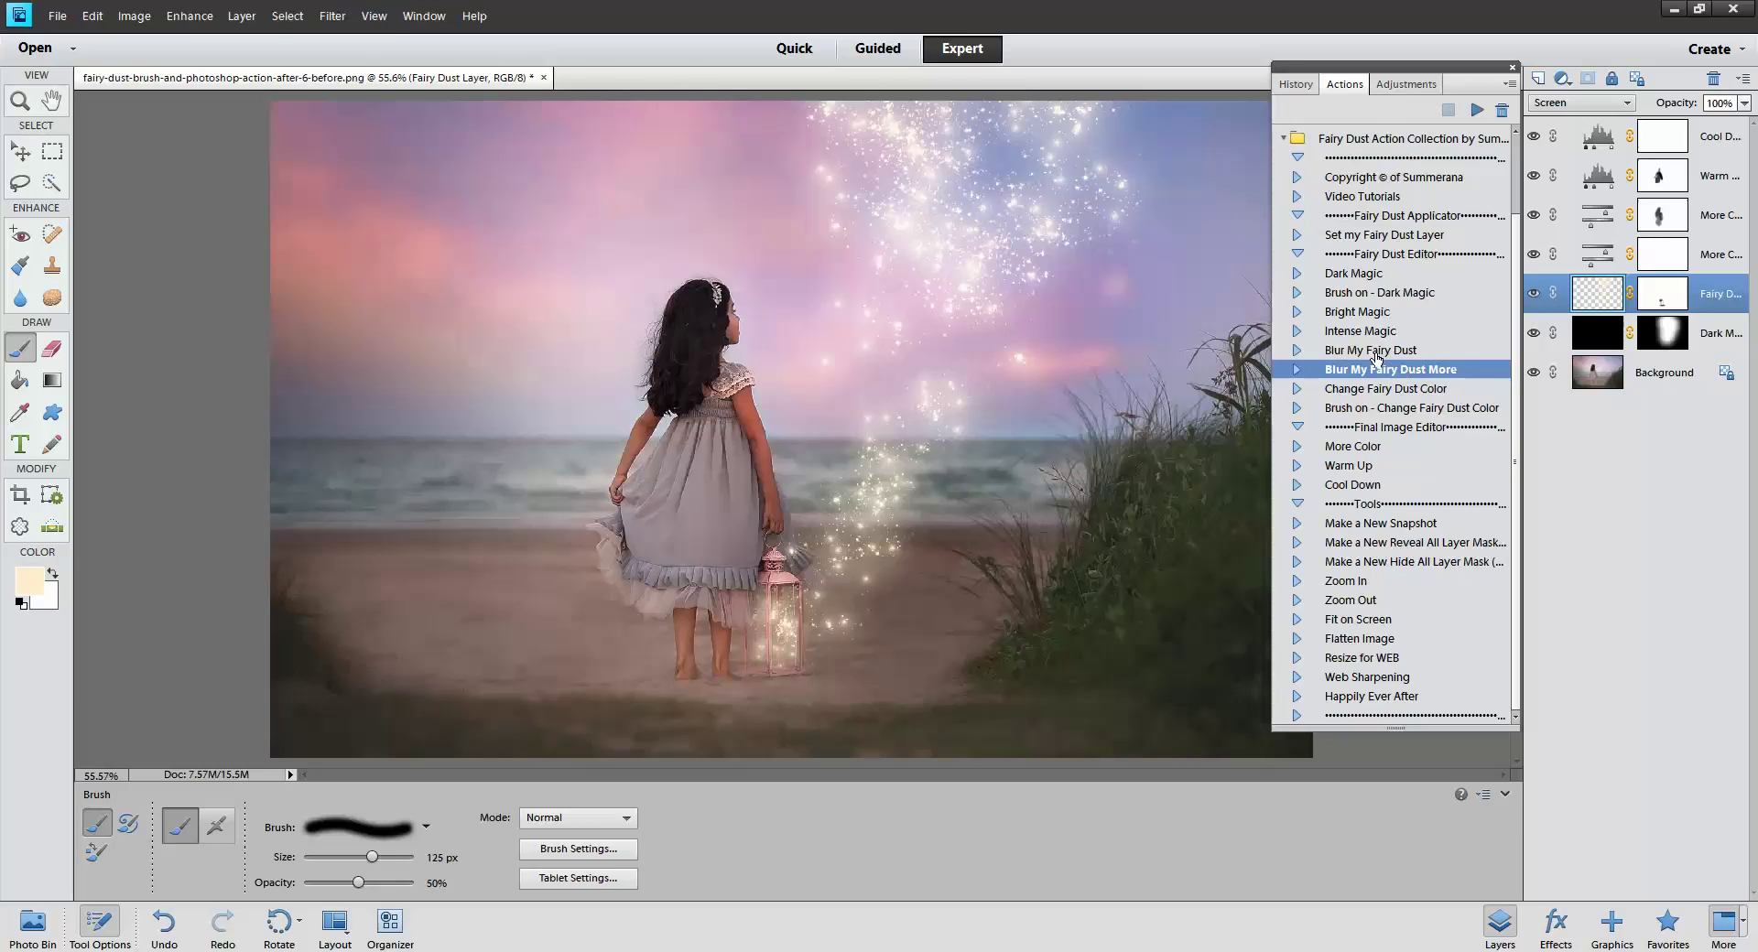
left_click(1374, 316)
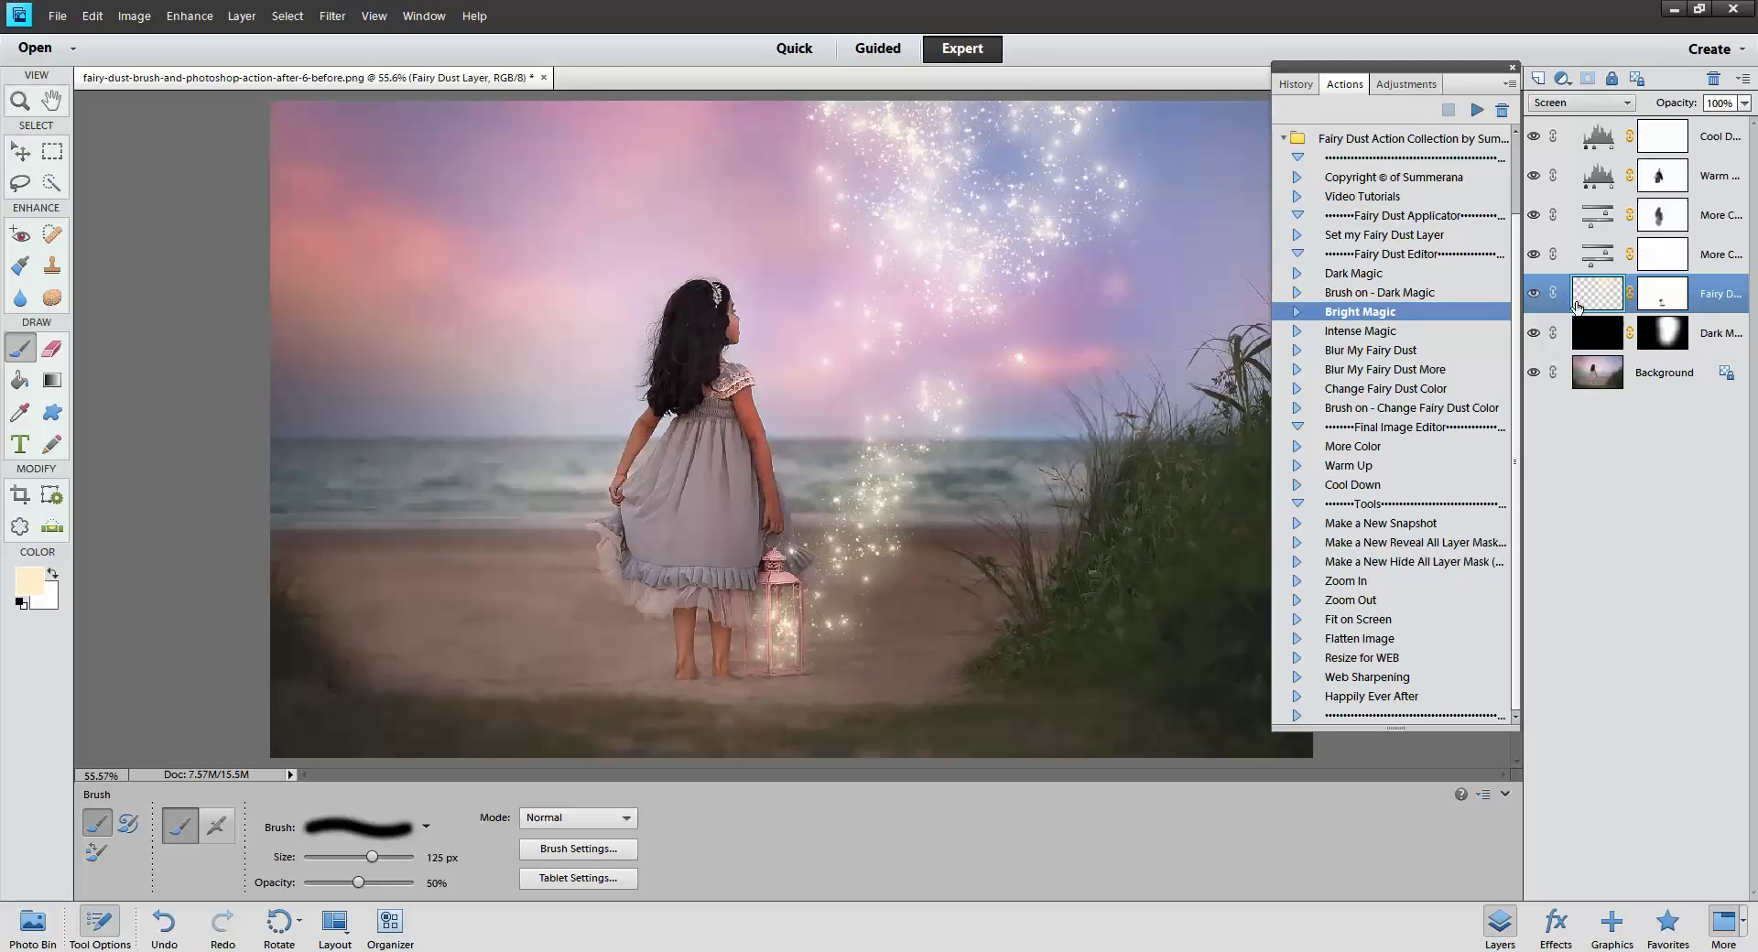
left_click(1662, 298)
left_click(1601, 302)
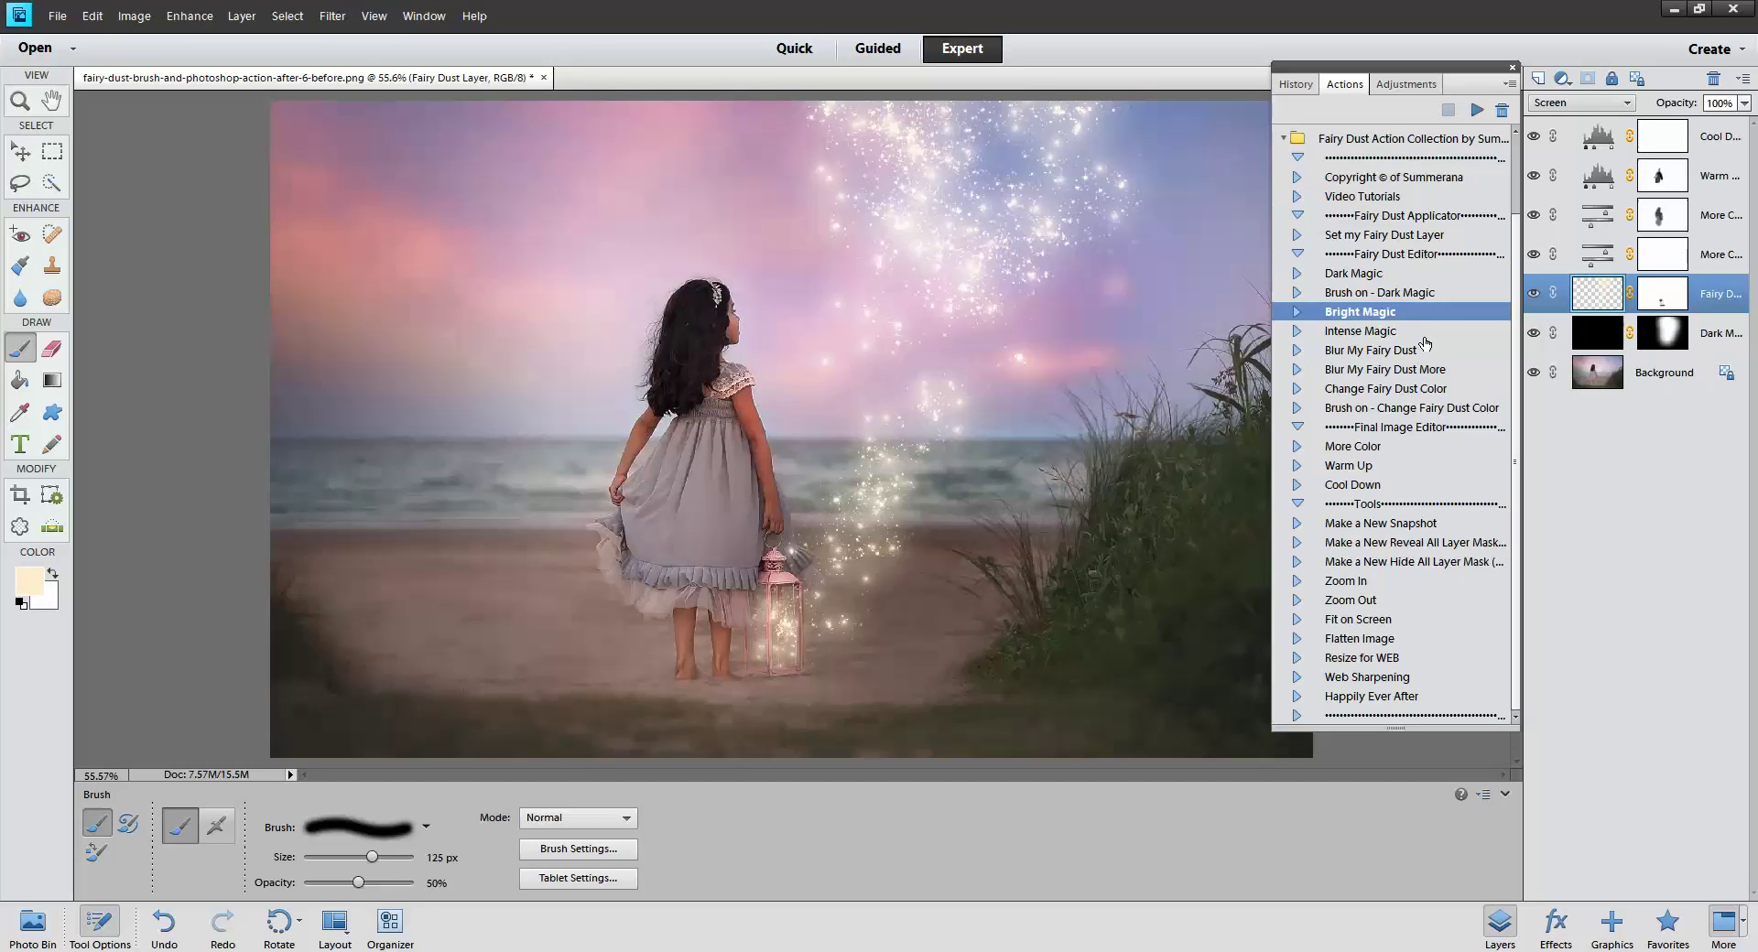
left_click(1369, 333)
left_click(1478, 111)
left_click(870, 382)
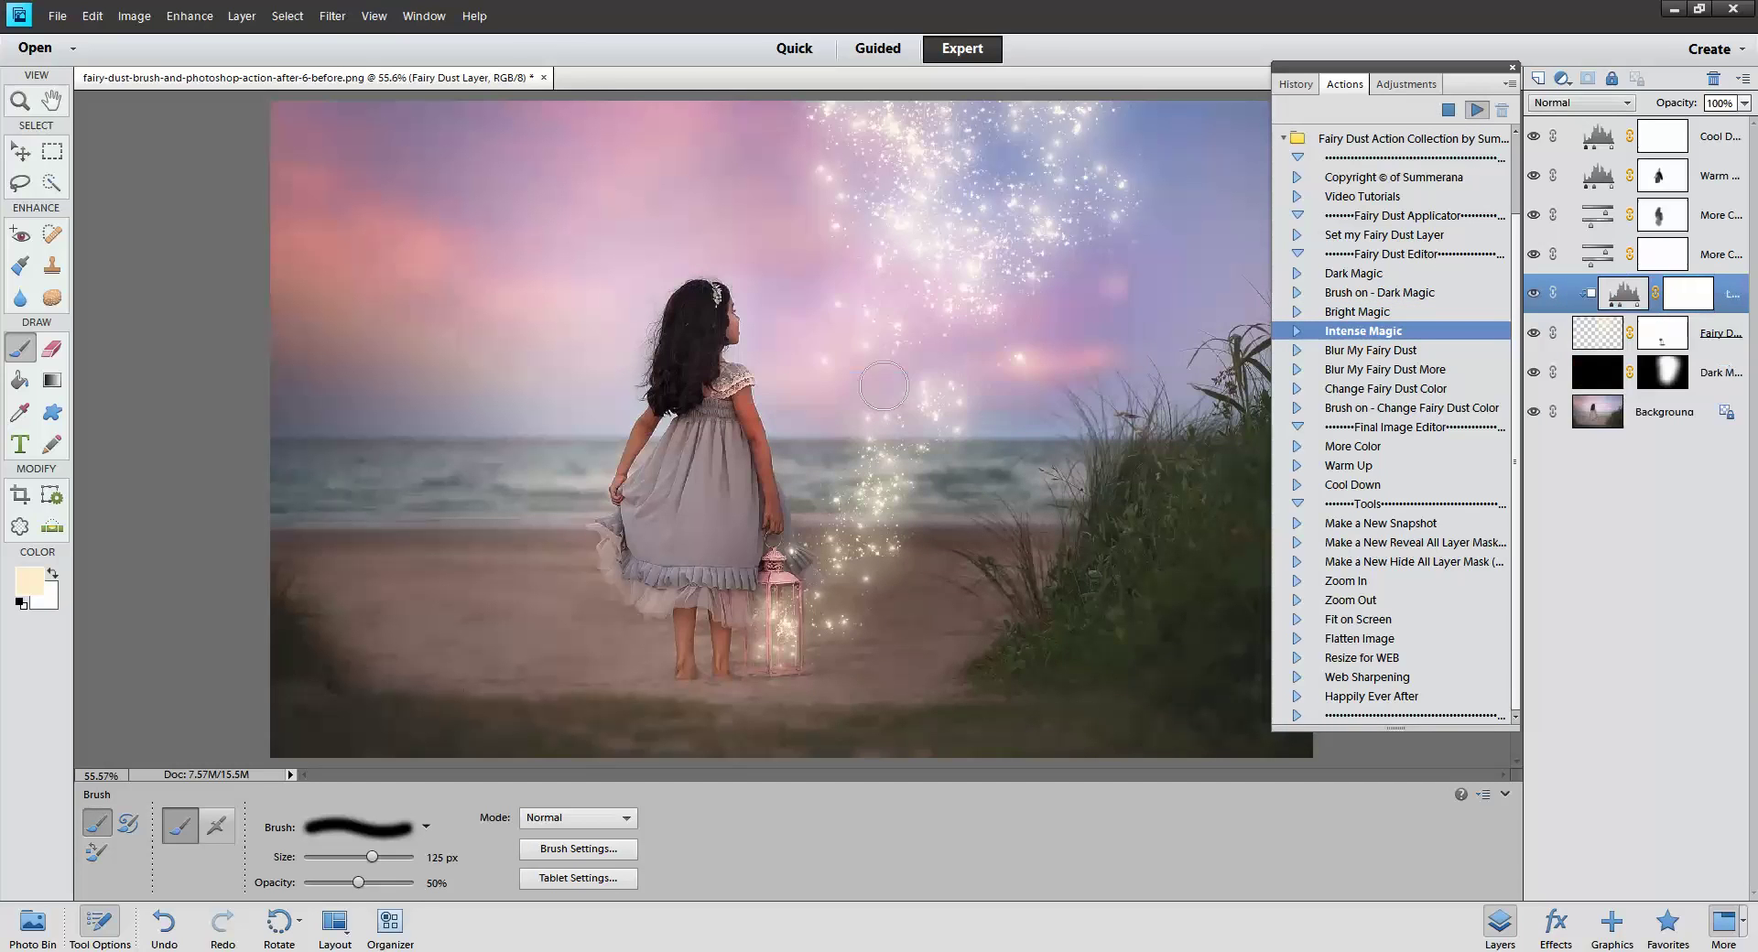
left_click(821, 362)
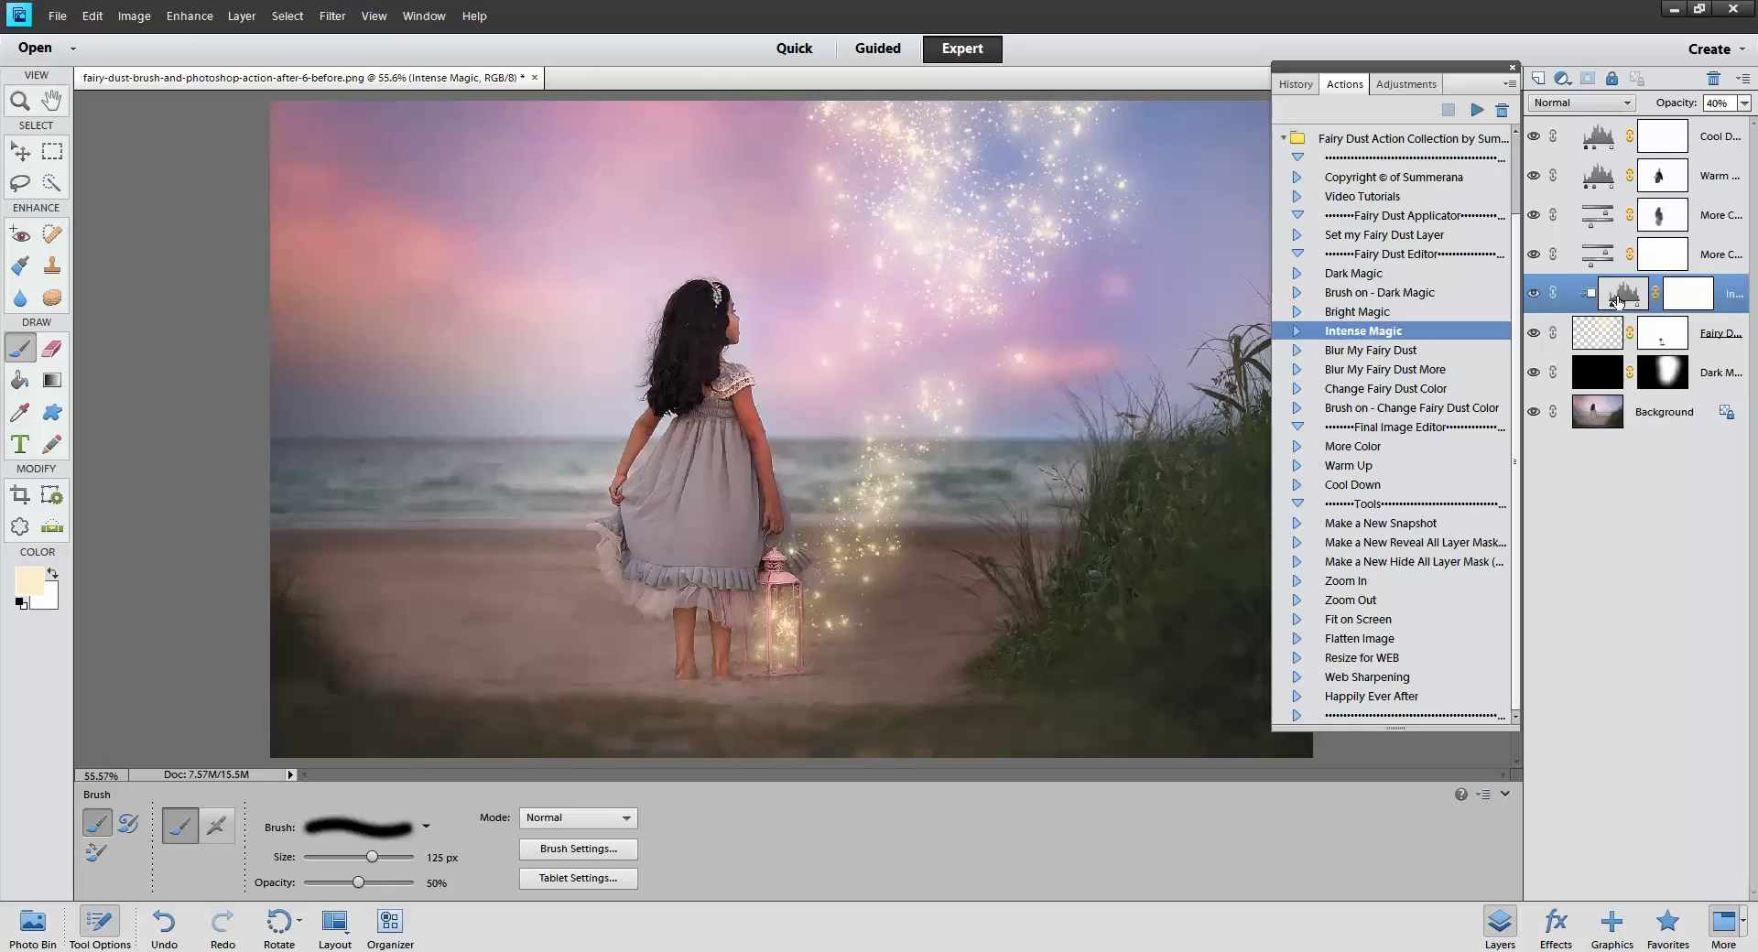
Raise the Intense Magic layer's opacity to 100%, then reselect the Fairy Dust layer
left_click(1742, 81)
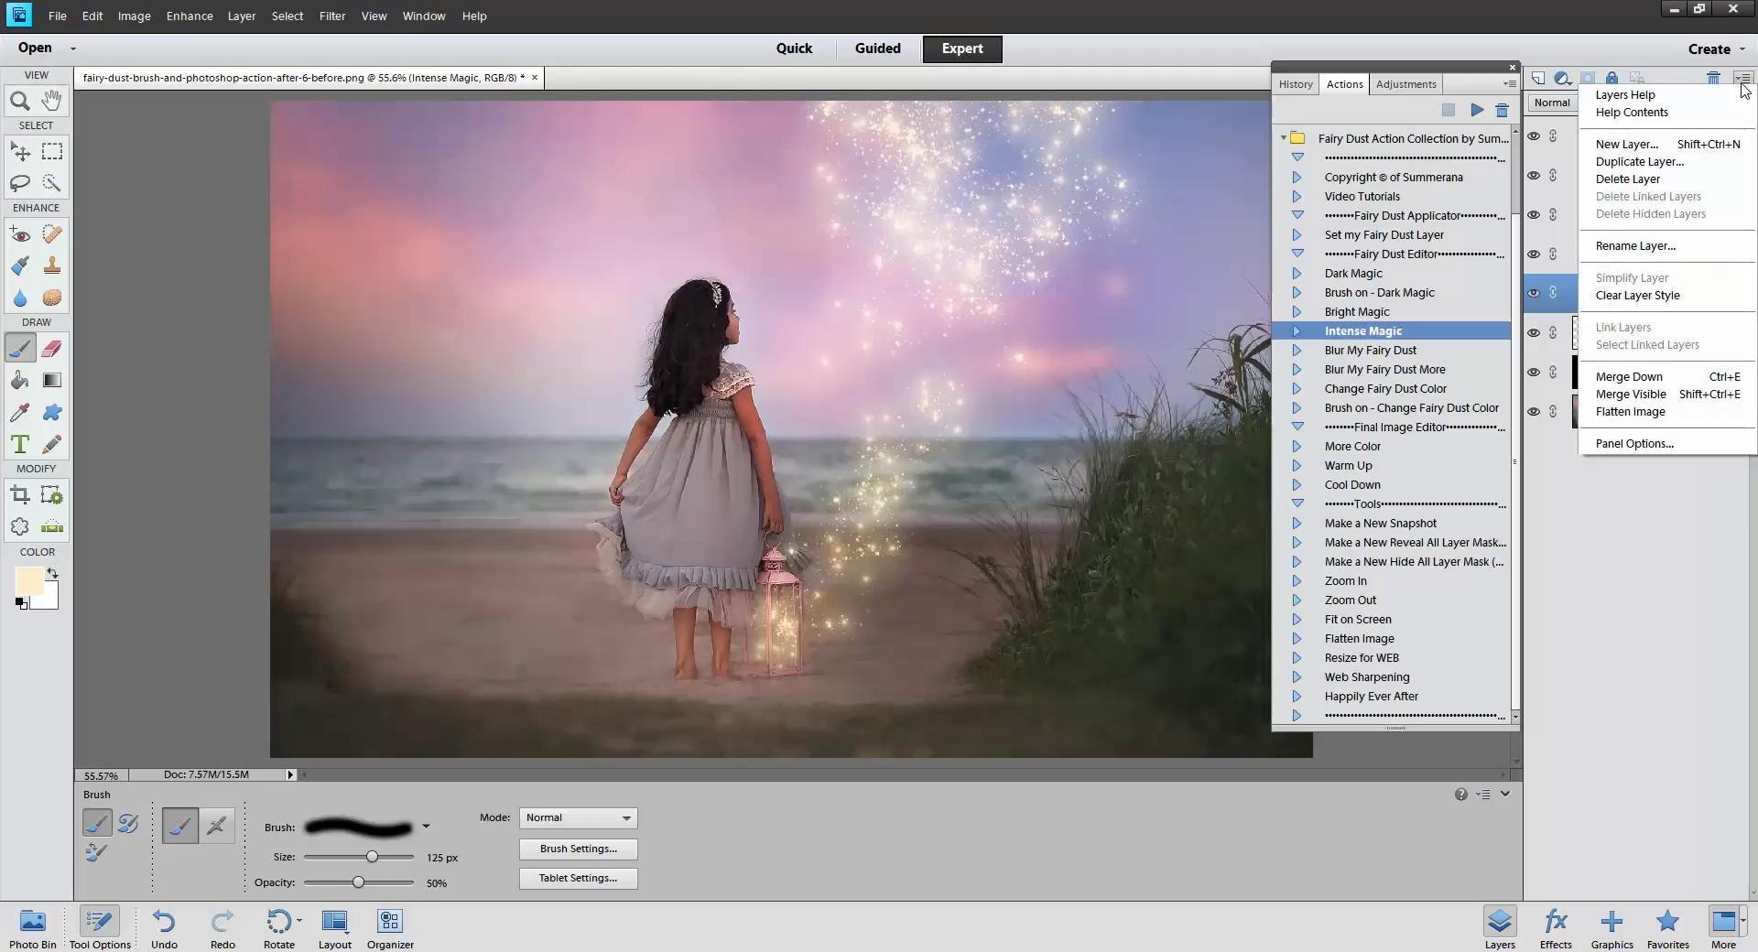
left_click(1744, 88)
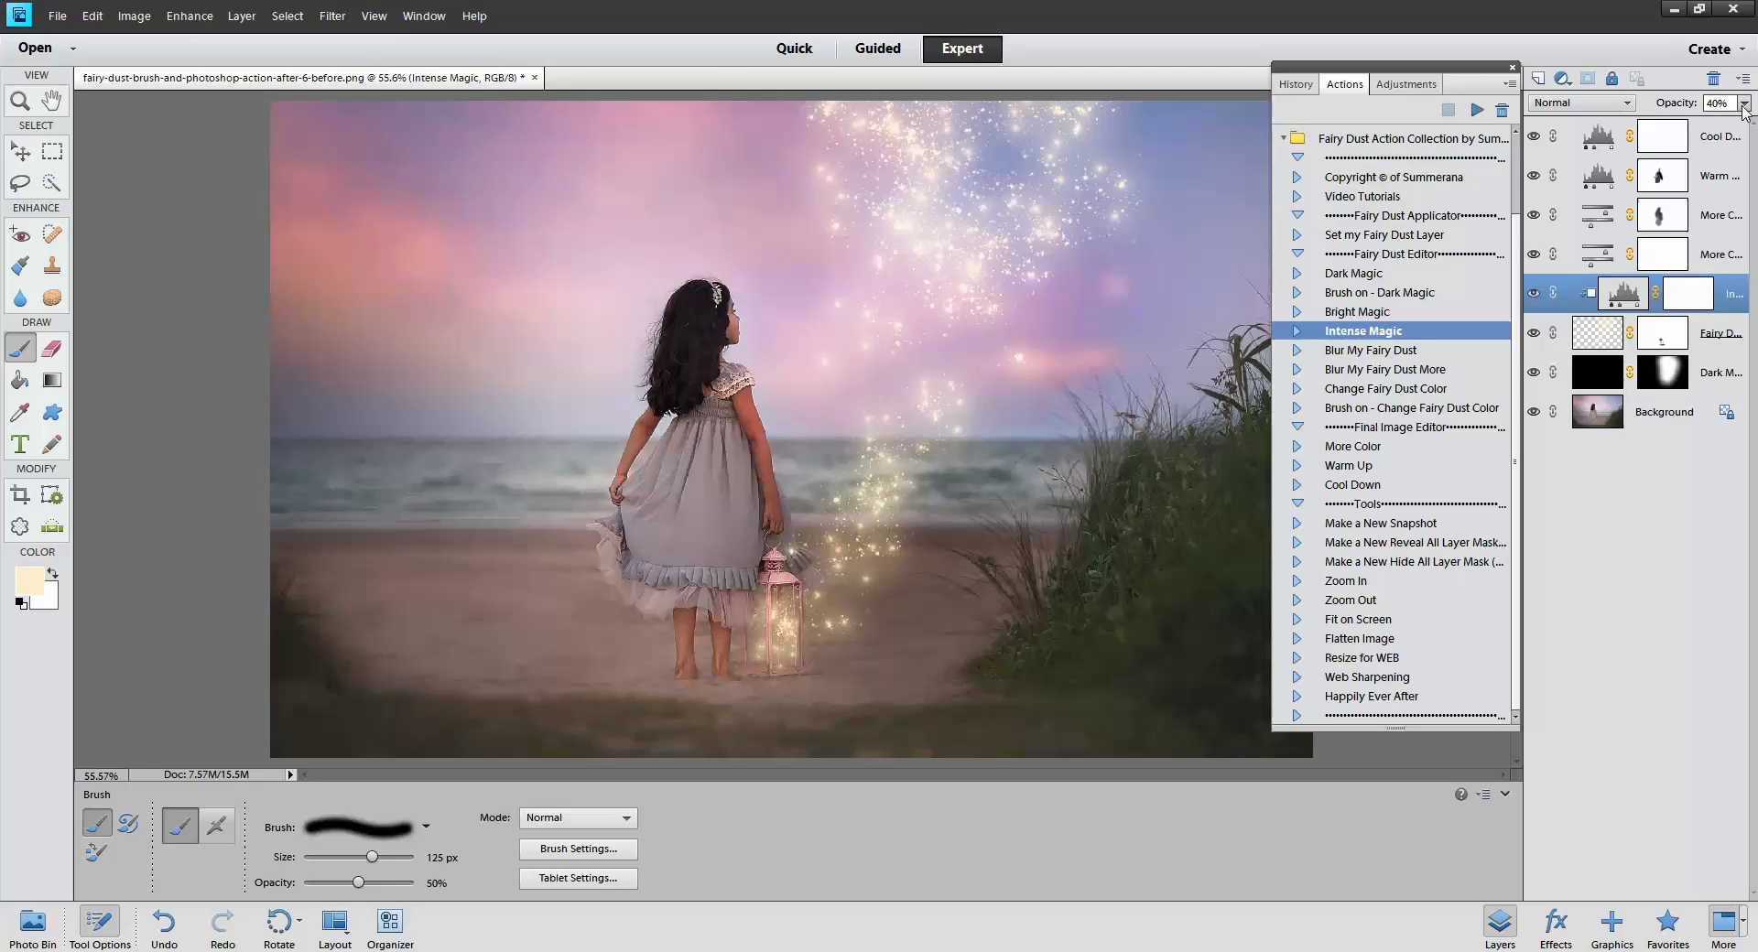
left_click(1744, 110)
left_click_drag(1684, 123, 1748, 136)
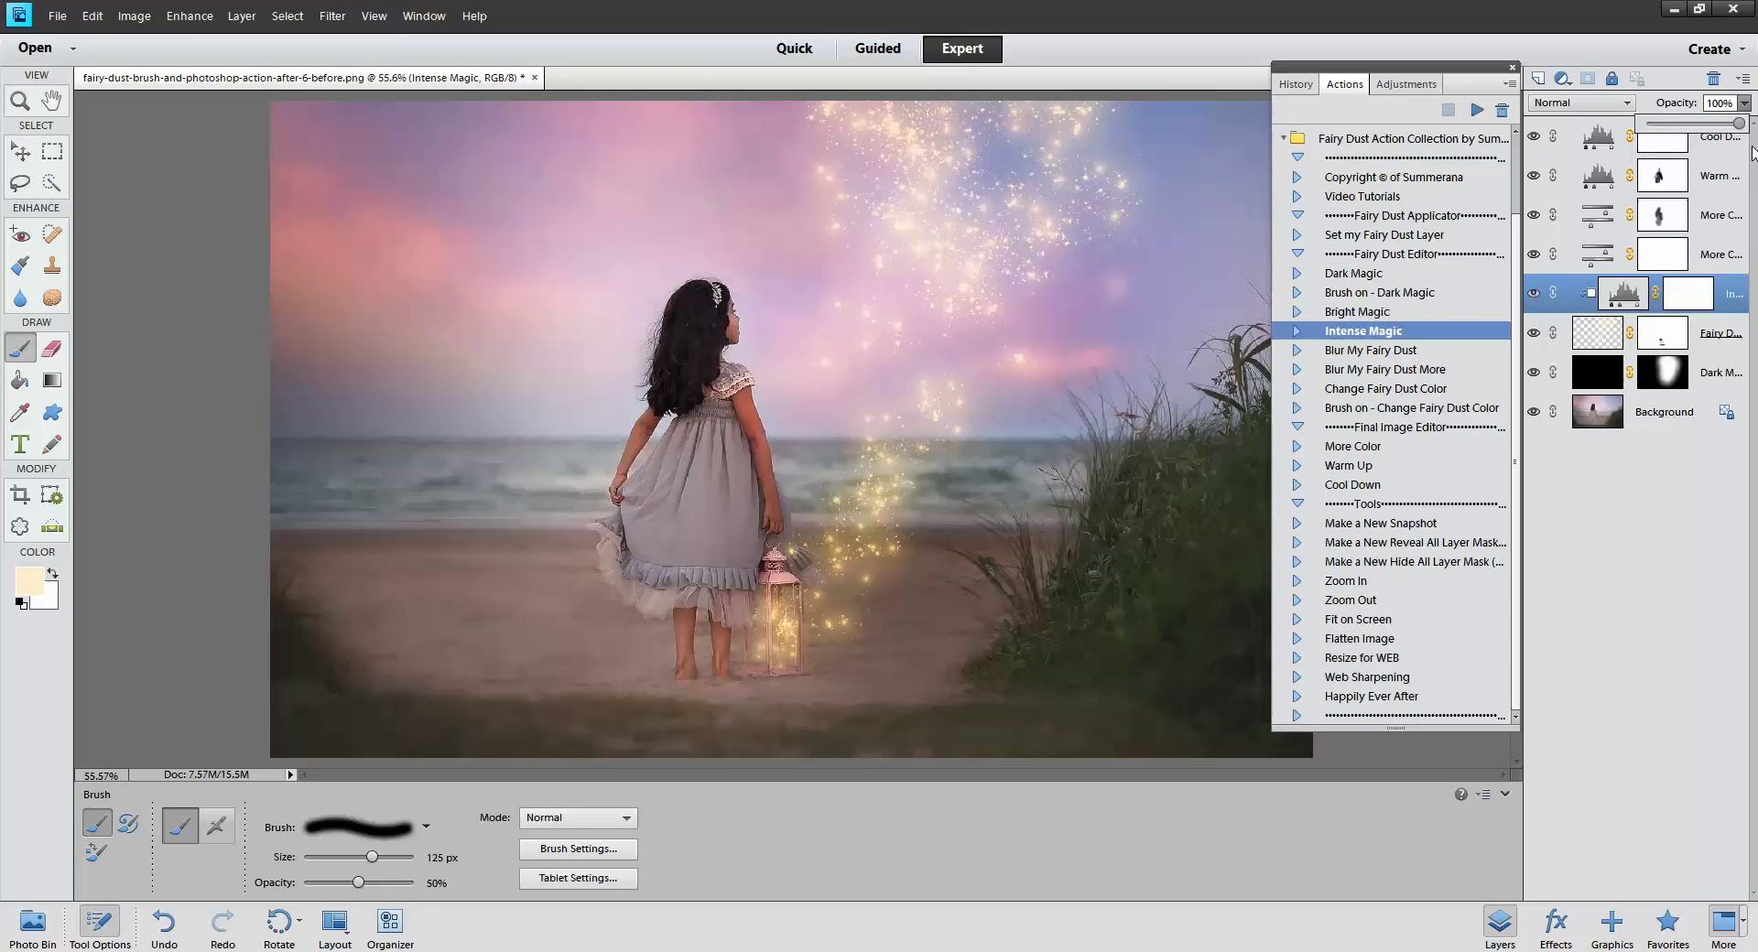
left_click(1607, 341)
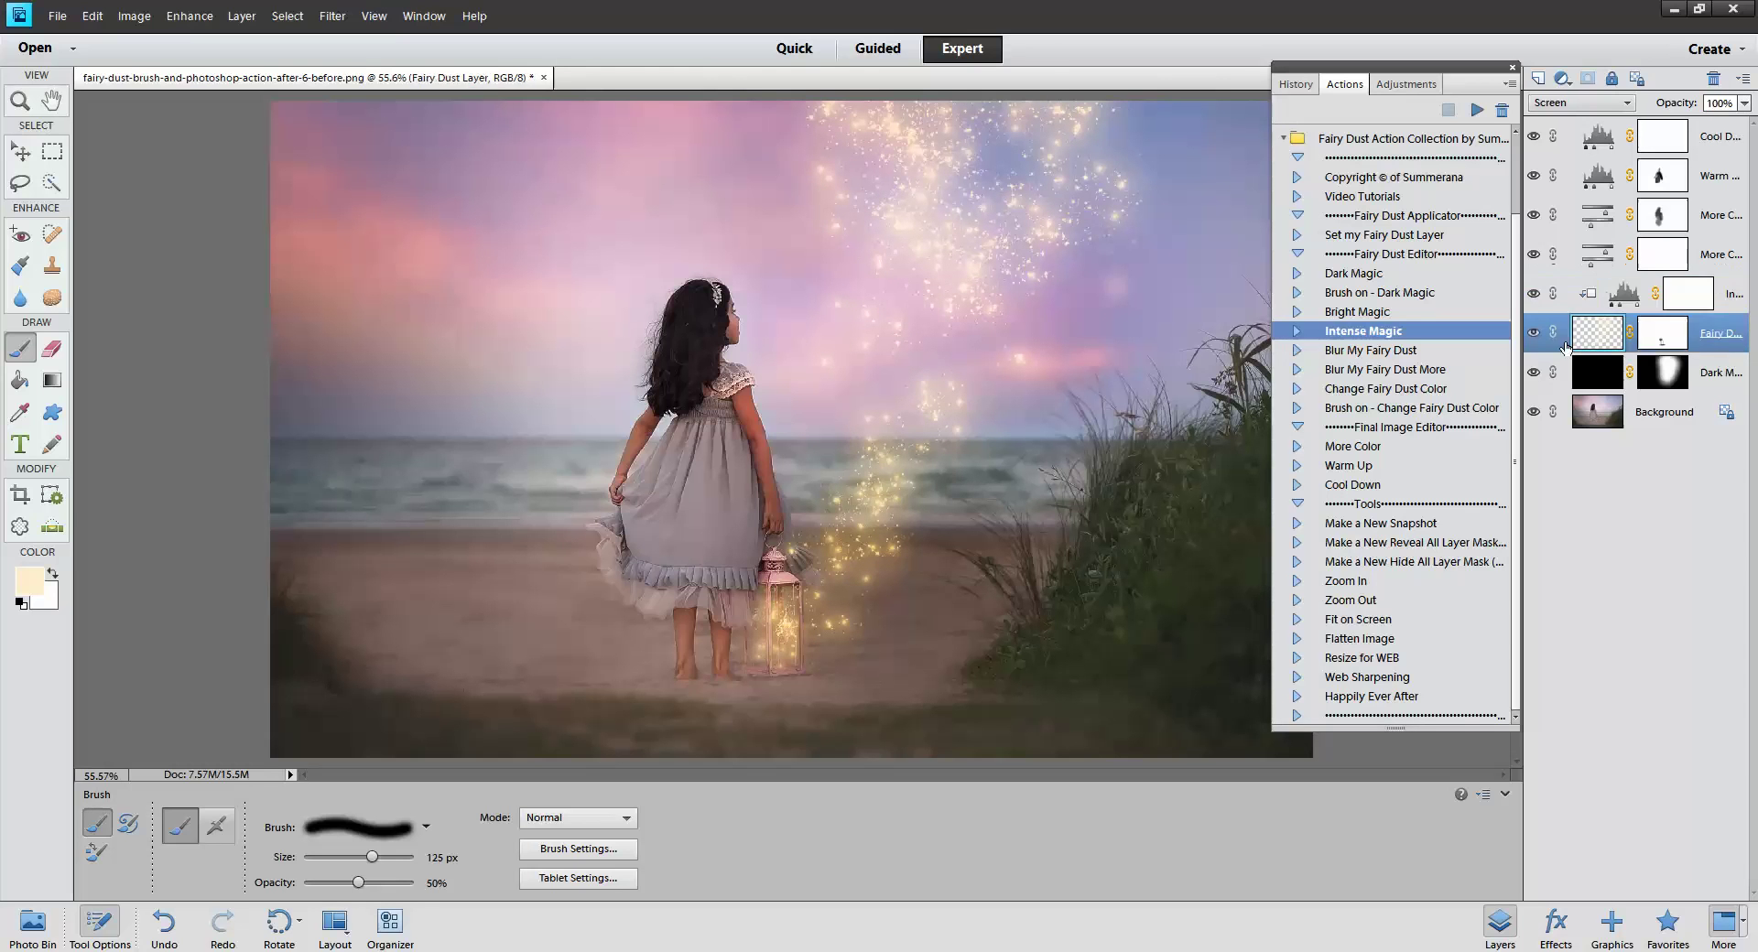
Run Change Fairy Dust Color, recolouring the dust pink with a colour sampled from the sand
left_click(1371, 391)
left_click(1477, 112)
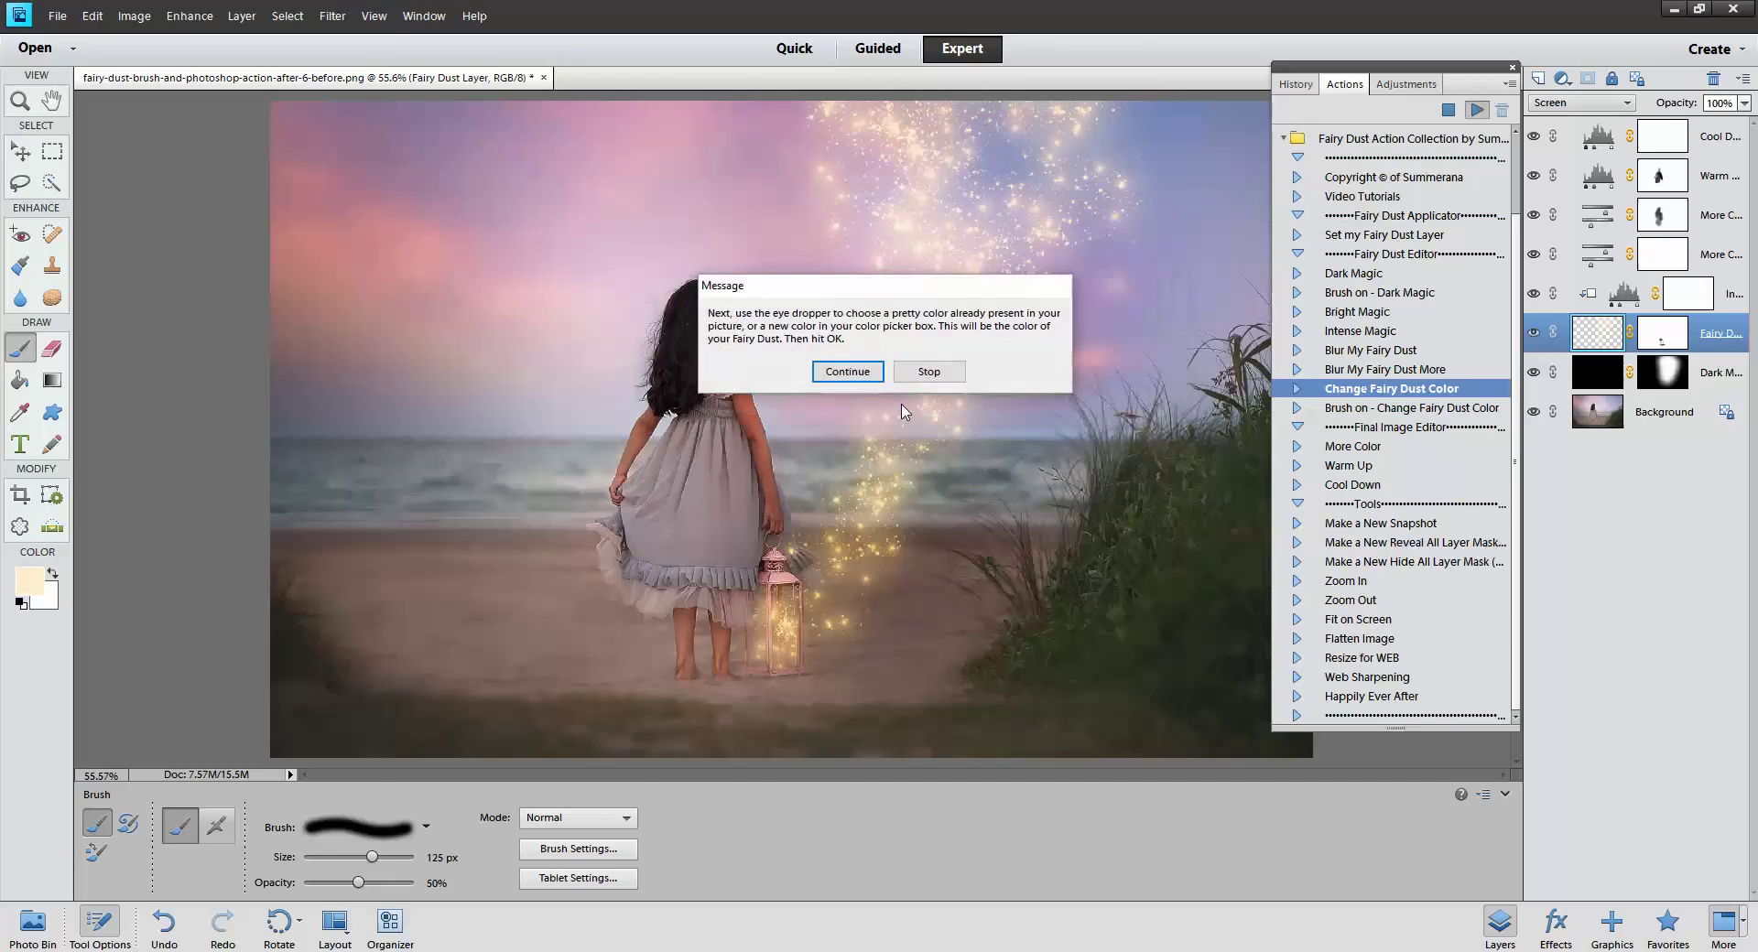
left_click(872, 376)
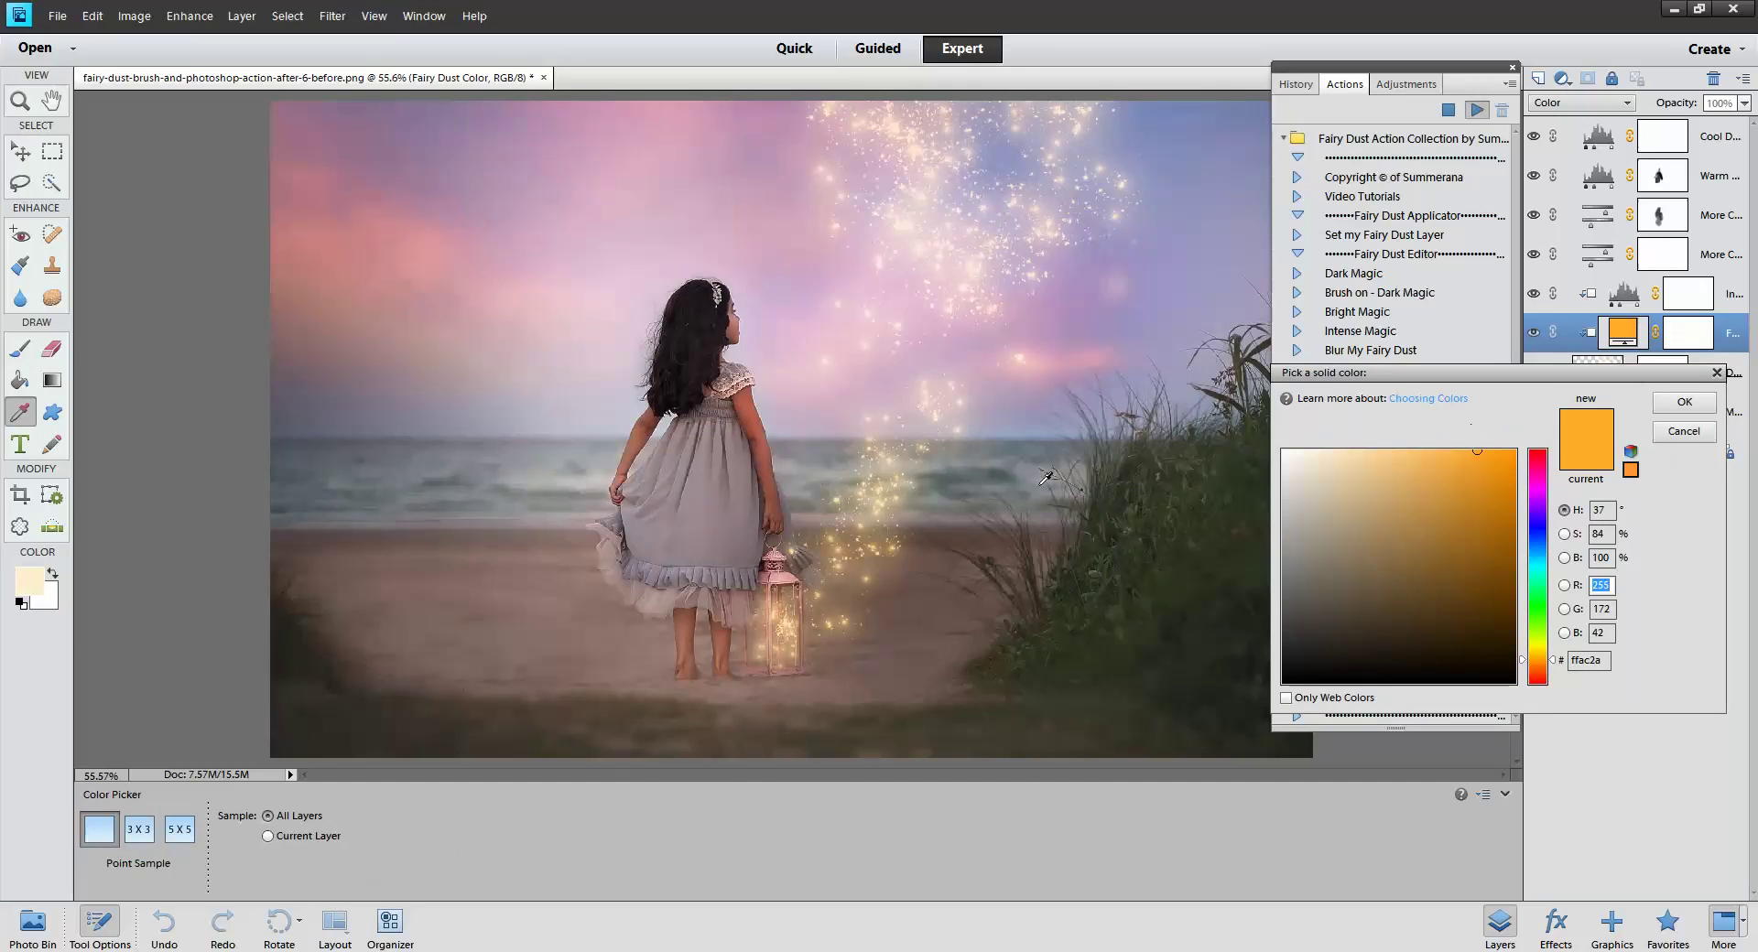
left_click(548, 574)
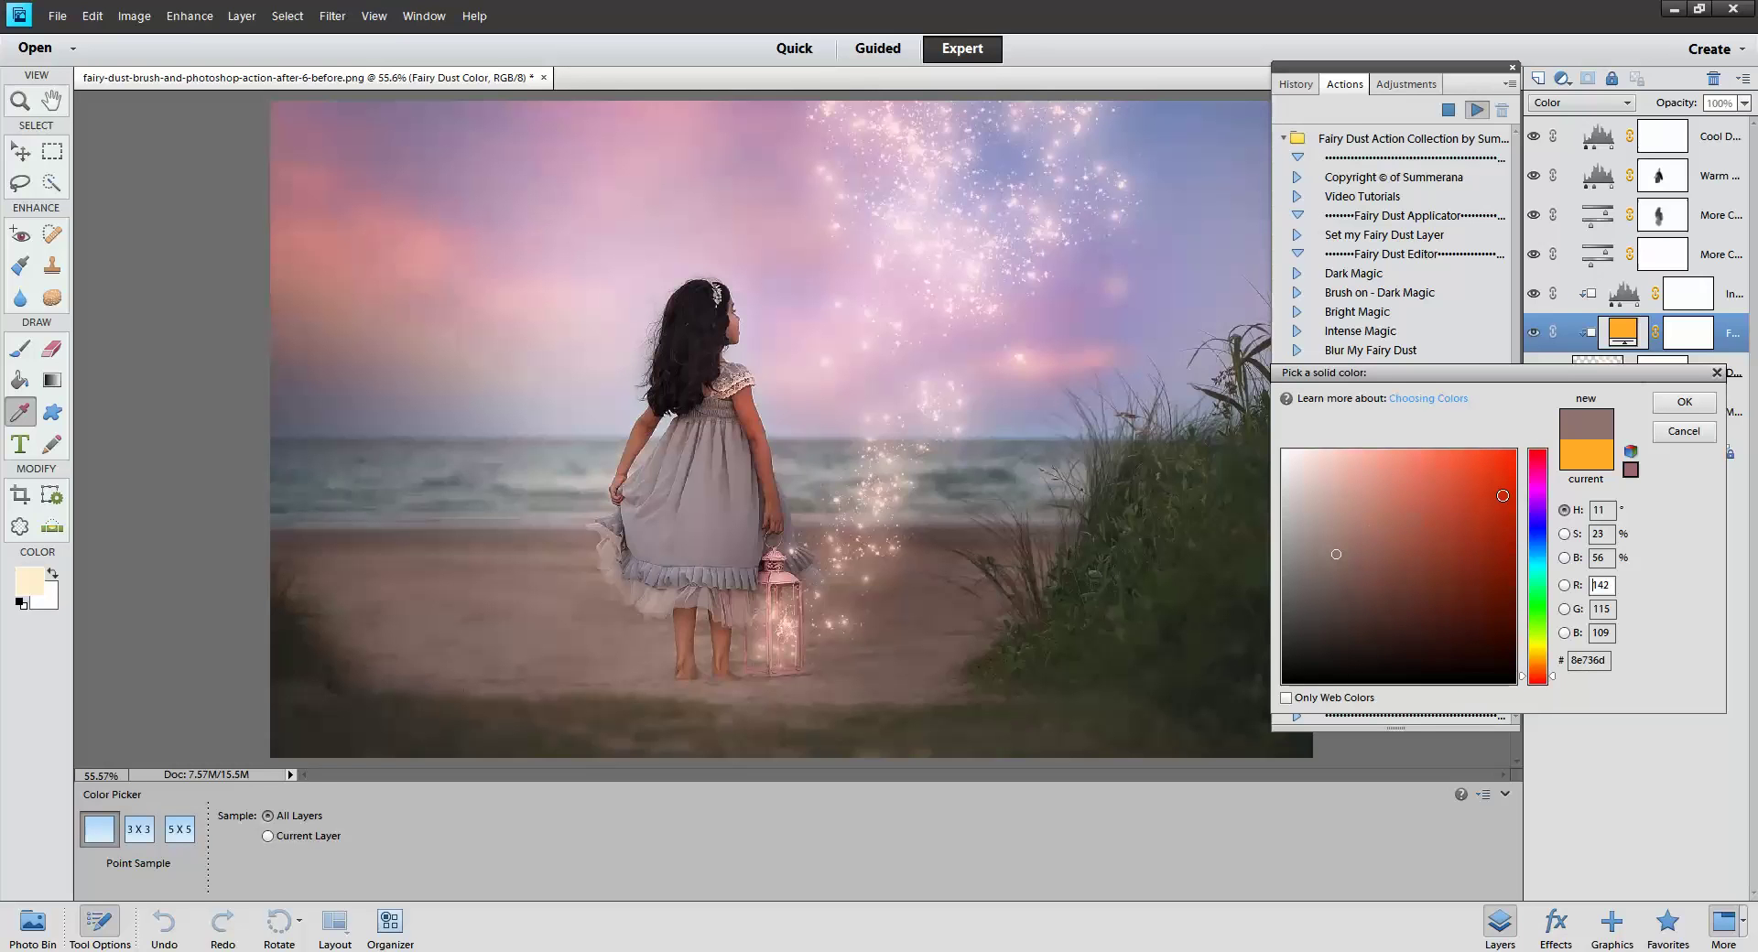
left_click(1695, 406)
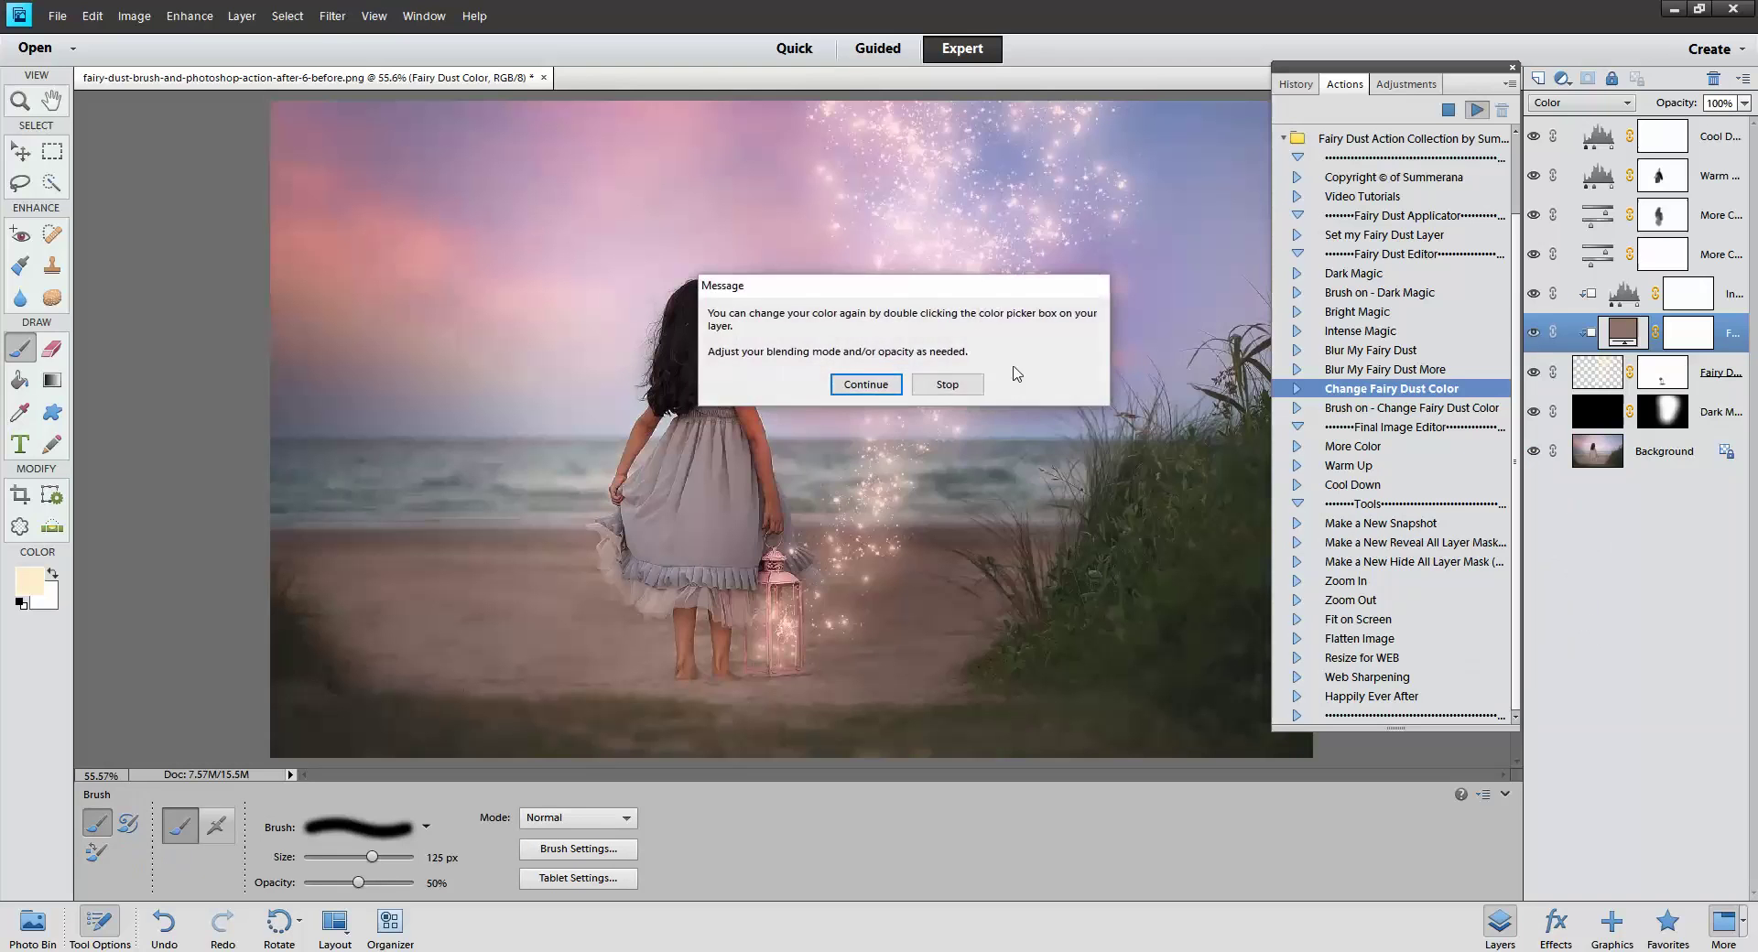
left_click(904, 389)
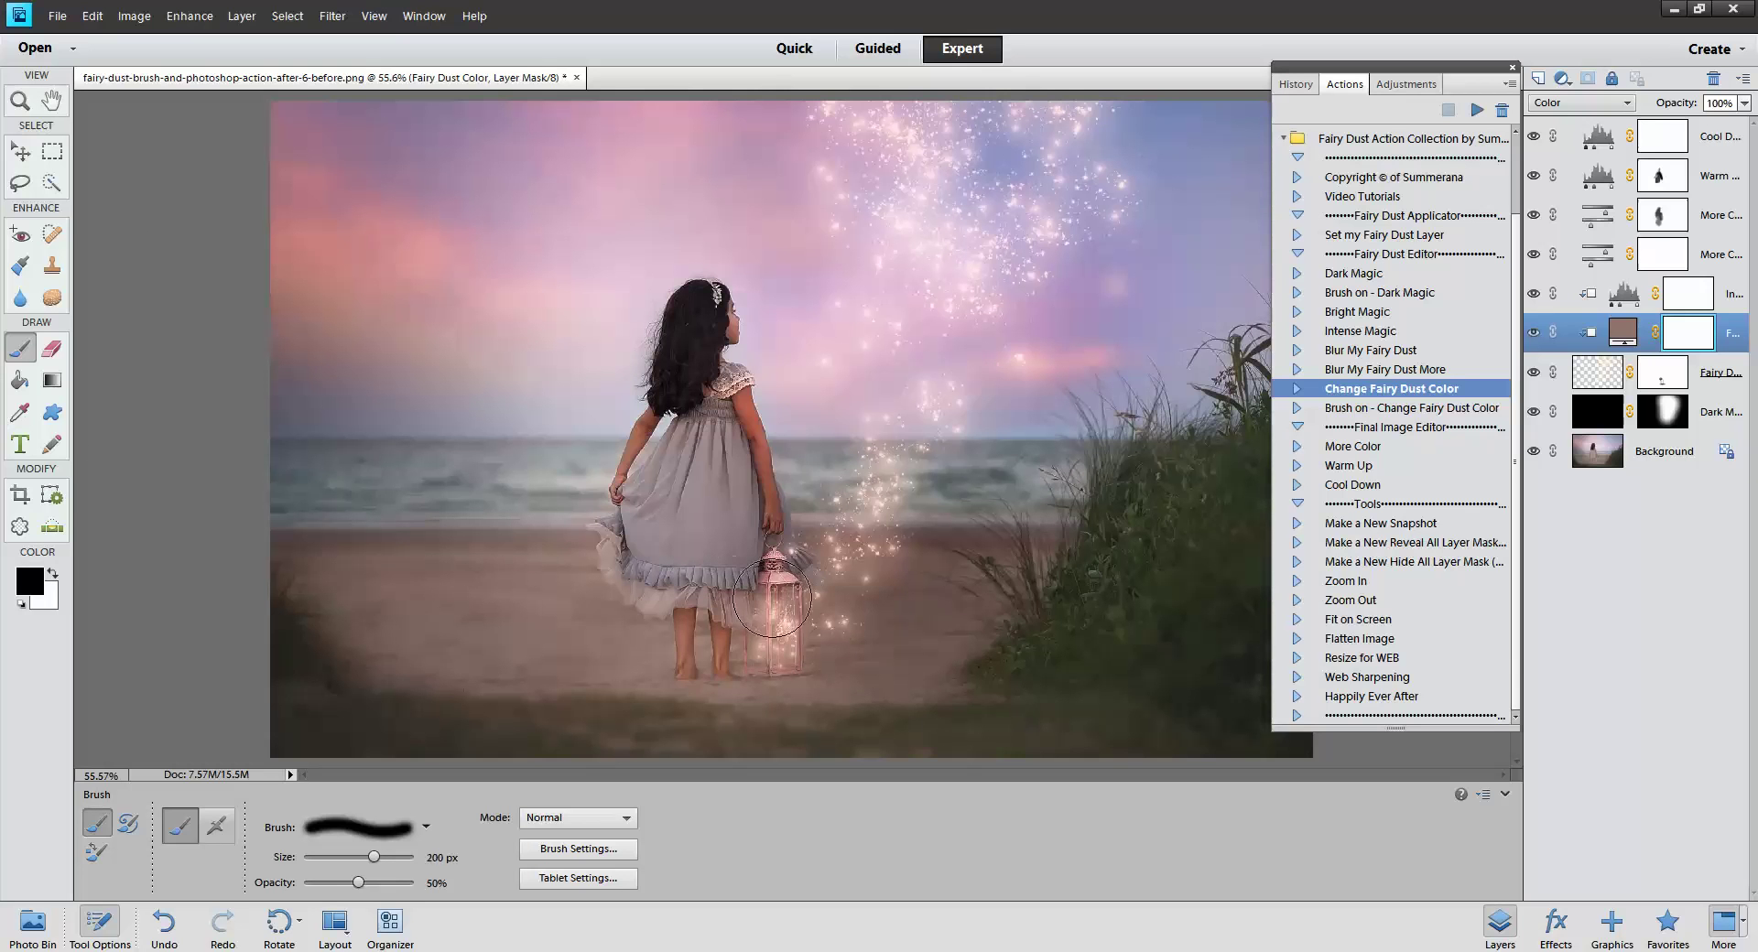
Paint black on the mask at 300 px, 33% opacity to keep the lantern trail golden
key("bracketright")
key("bracketright")
key("bracketright")
key("bracketright")
key("bracketright")
left_click_drag(356, 883, 339, 883)
mouse_move(783, 626)
left_mouse_down()
mouse_move(840, 565)
mouse_move(926, 443)
mouse_move(909, 325)
mouse_move(807, 376)
mouse_move(803, 407)
mouse_move(887, 411)
mouse_move(900, 322)
mouse_move(929, 296)
mouse_move(907, 181)
mouse_move(1068, 146)
mouse_move(937, 229)
mouse_move(909, 357)
mouse_move(1050, 353)
mouse_move(867, 318)
mouse_move(1000, 216)
mouse_move(967, 132)
mouse_move(1191, 176)
mouse_move(972, 386)
left_mouse_up()
Switch to the fairy twins collage document and select the Move tool
left_click(1364, 486)
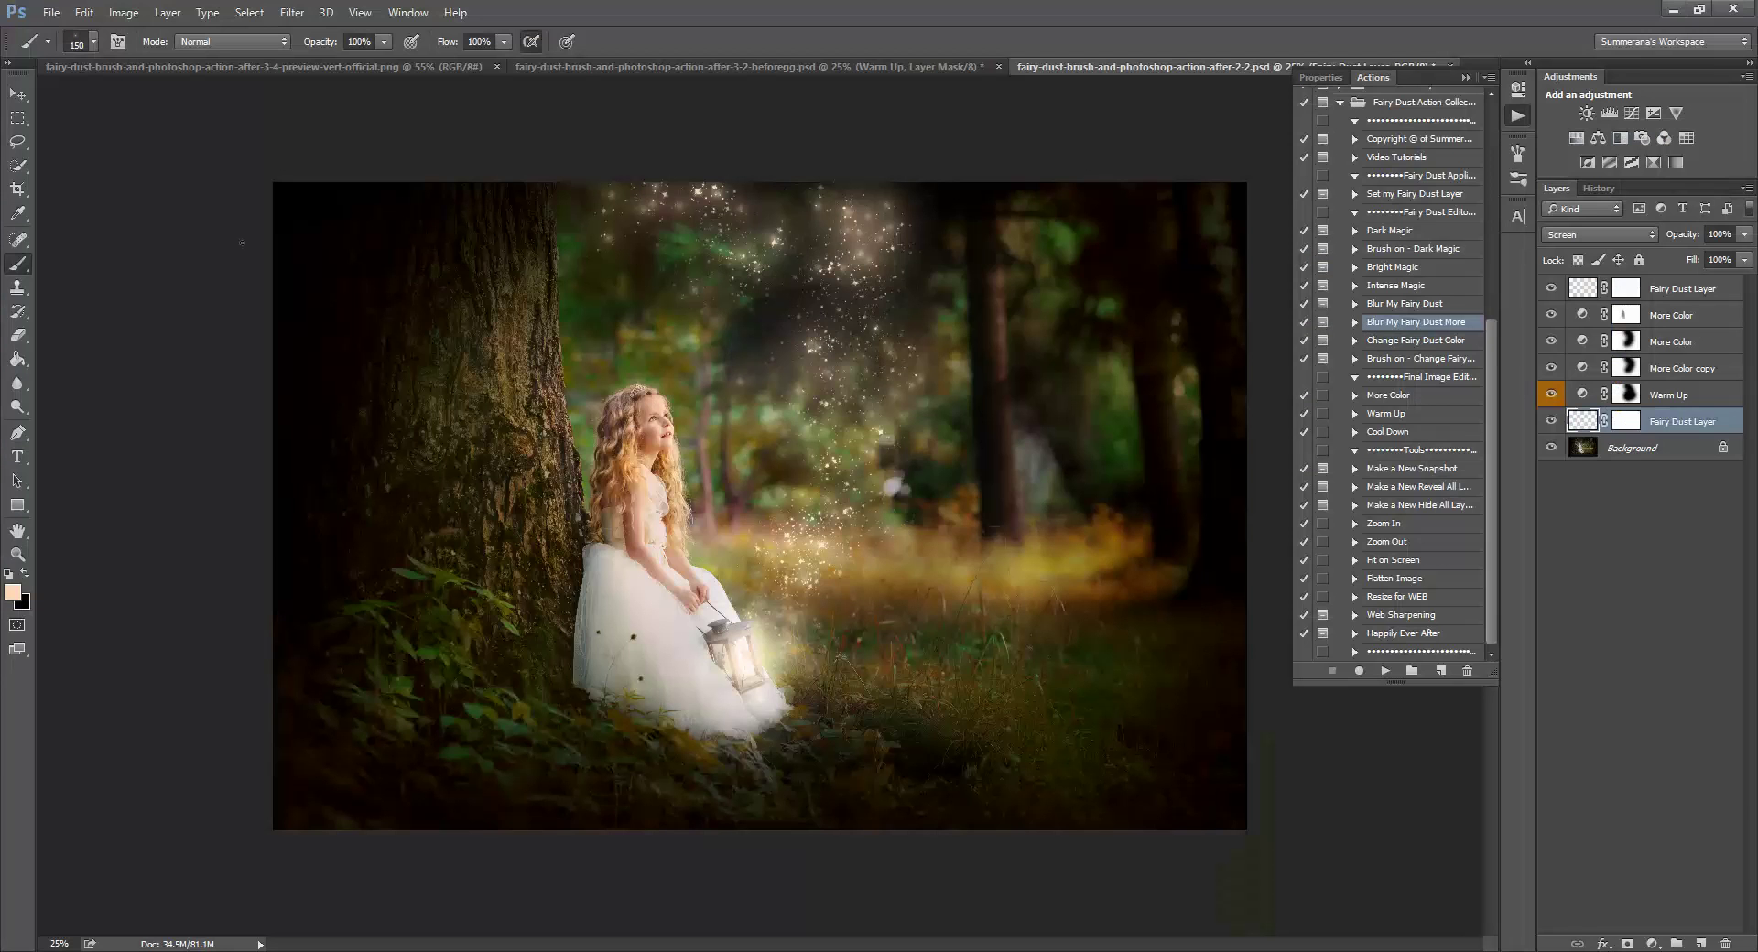
left_click(118, 64)
left_click(18, 93)
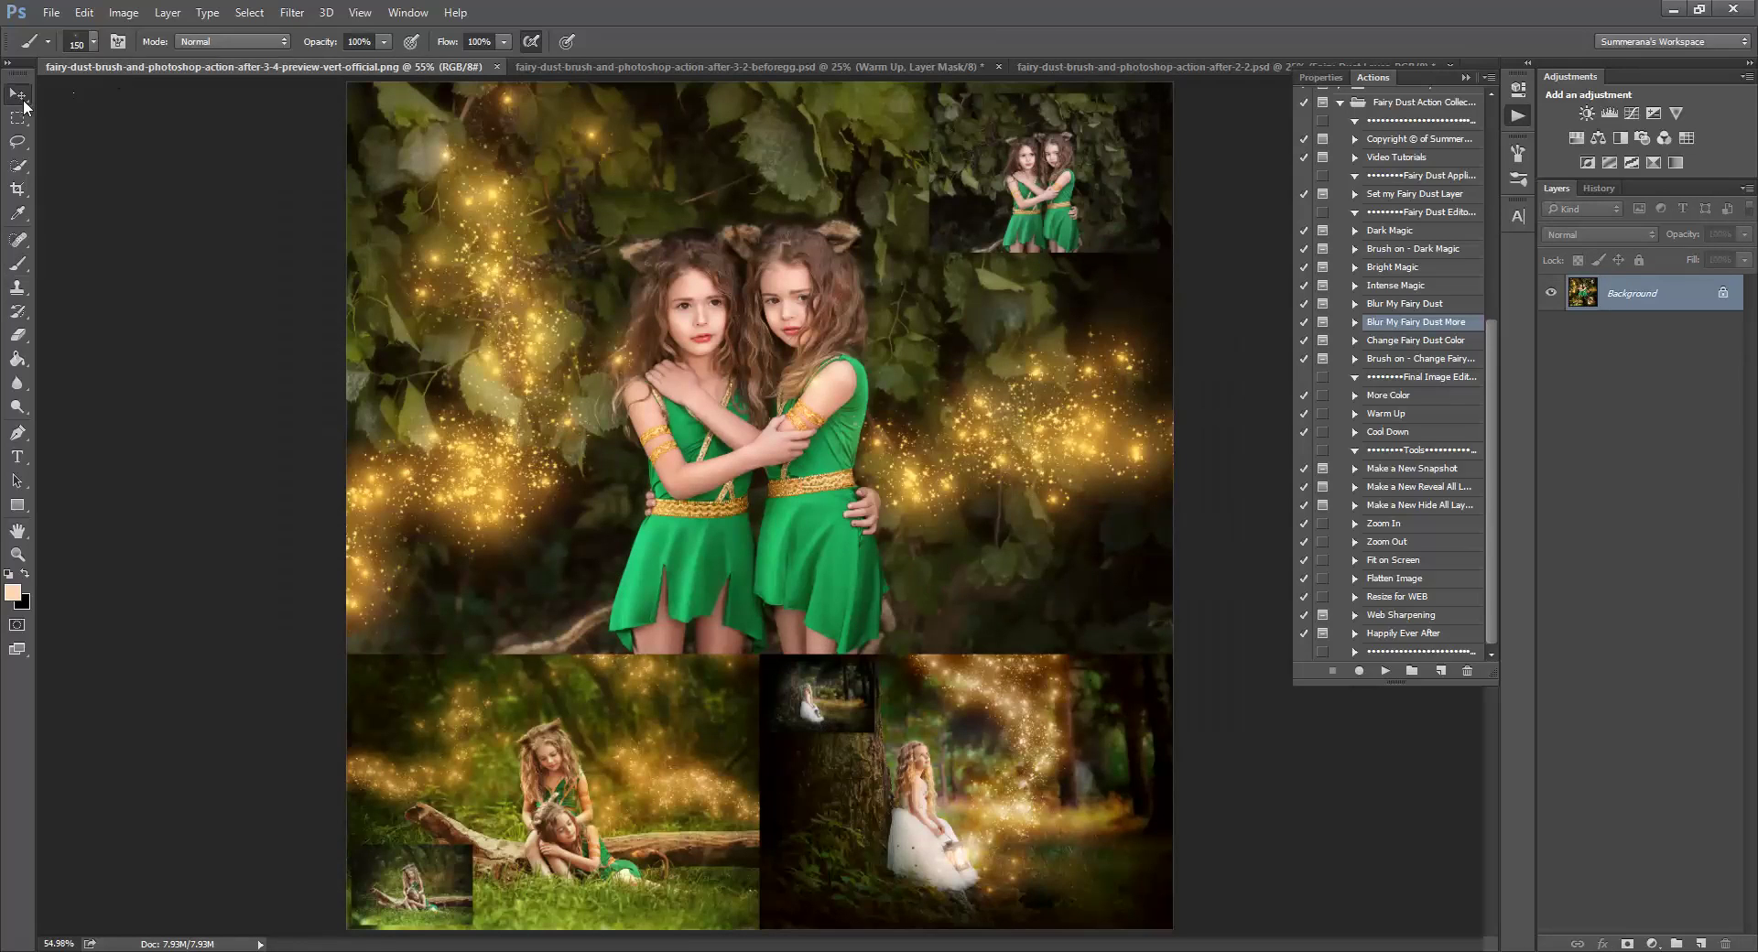